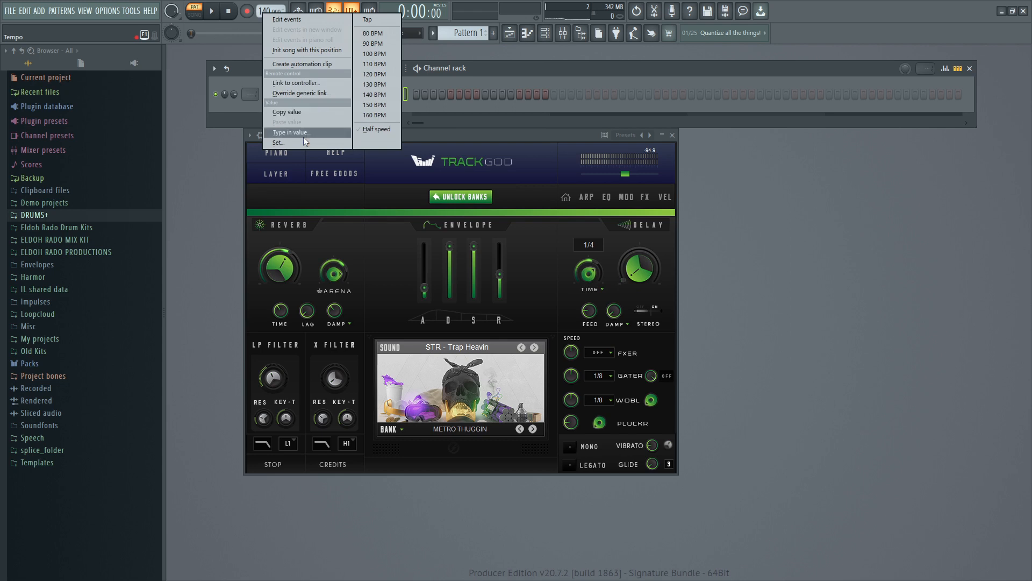
Set the project tempo to 98 BPM
left_click(304, 134)
type("9")
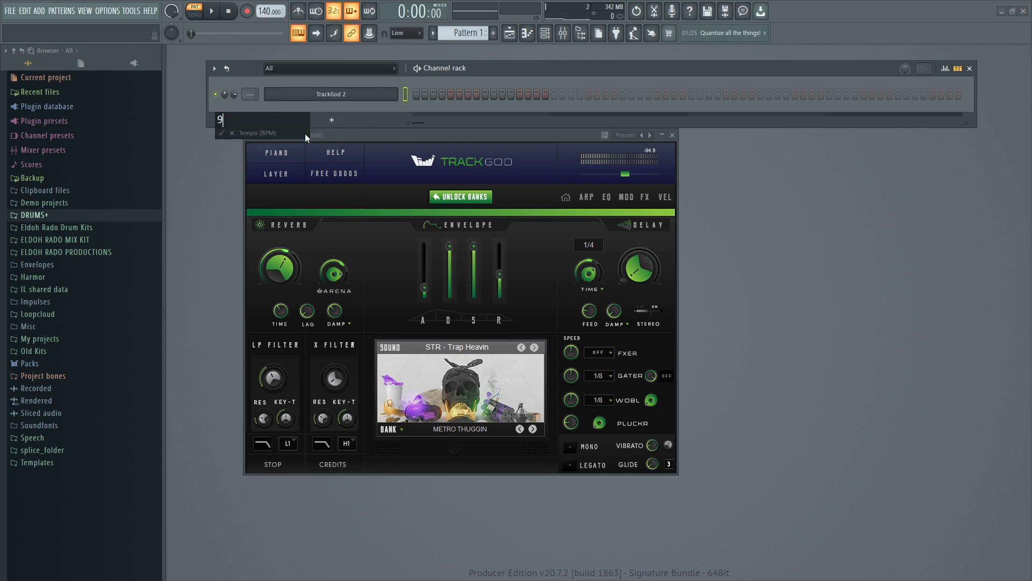
type("8")
key("Return")
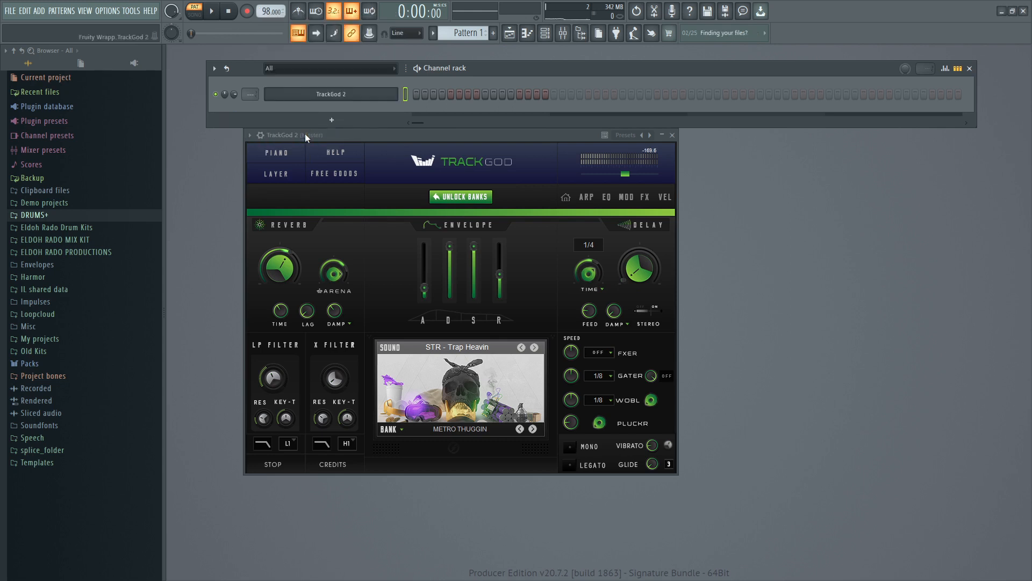
Open the TrackGod 2 channel in the piano roll and set the scale highlighting root note to G
right_click(348, 95)
left_click(414, 94)
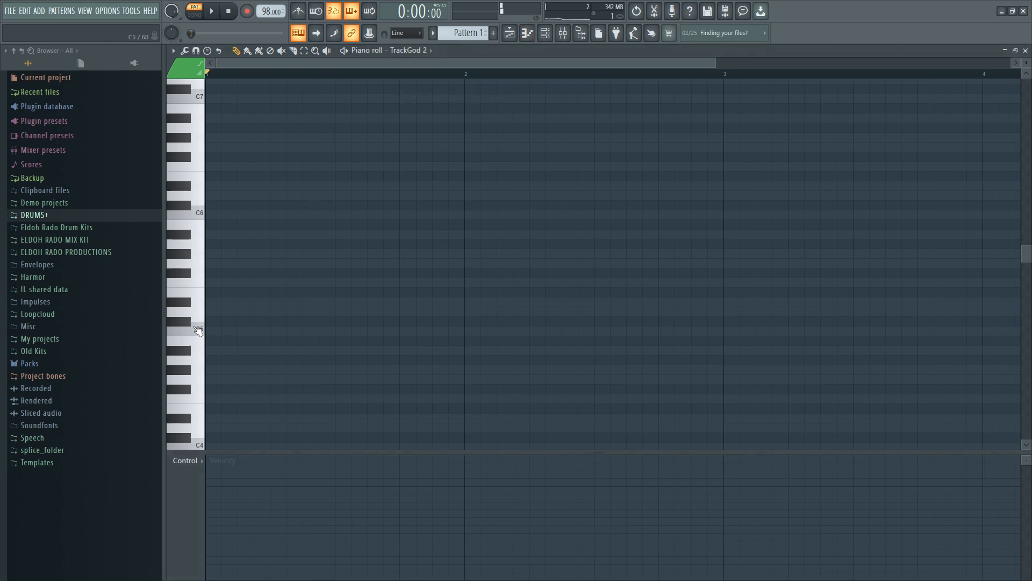
left_click(173, 51)
mouse_move(209, 115)
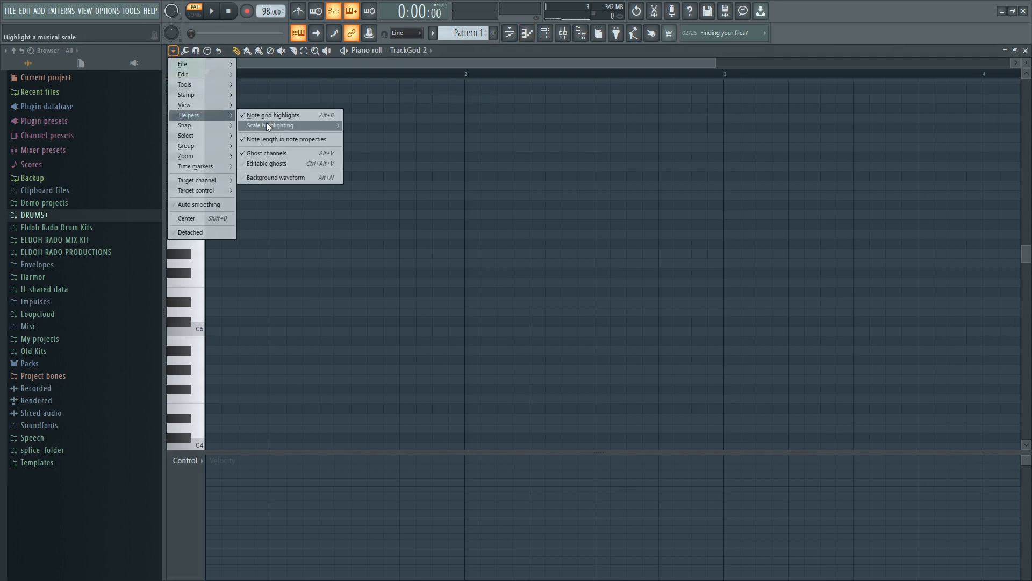
mouse_move(266, 121)
left_click(359, 201)
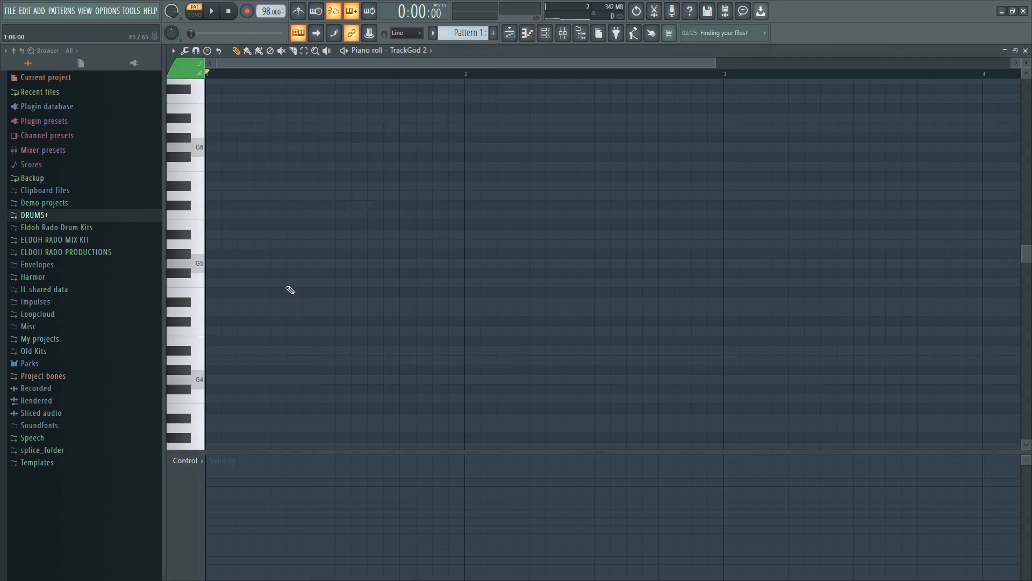
Draw a short G4, A#4 and F5 chord at the start of bar 1 and raise its velocity
scroll(276, 288, "down", 3)
left_click(207, 292)
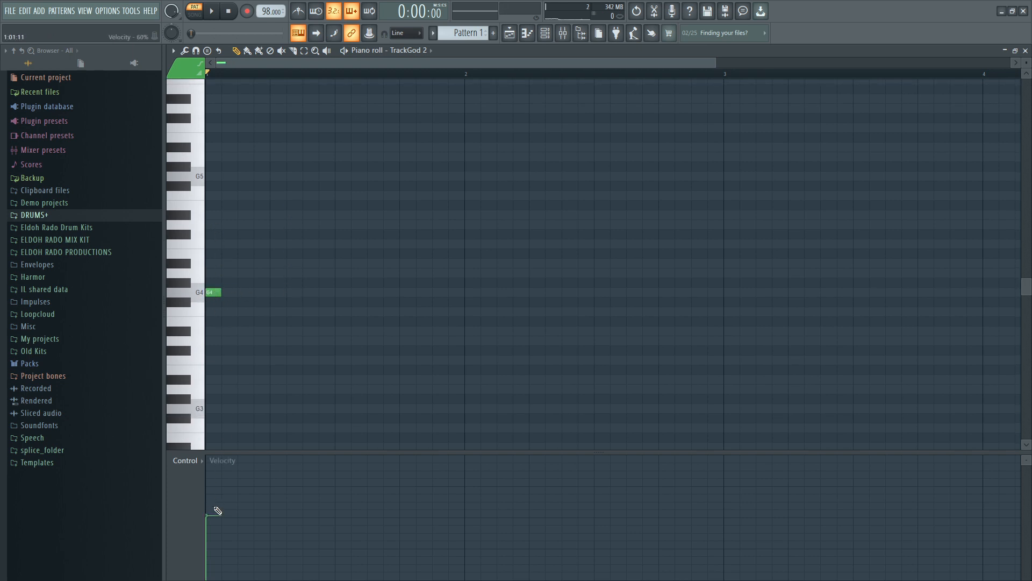
left_click(210, 290)
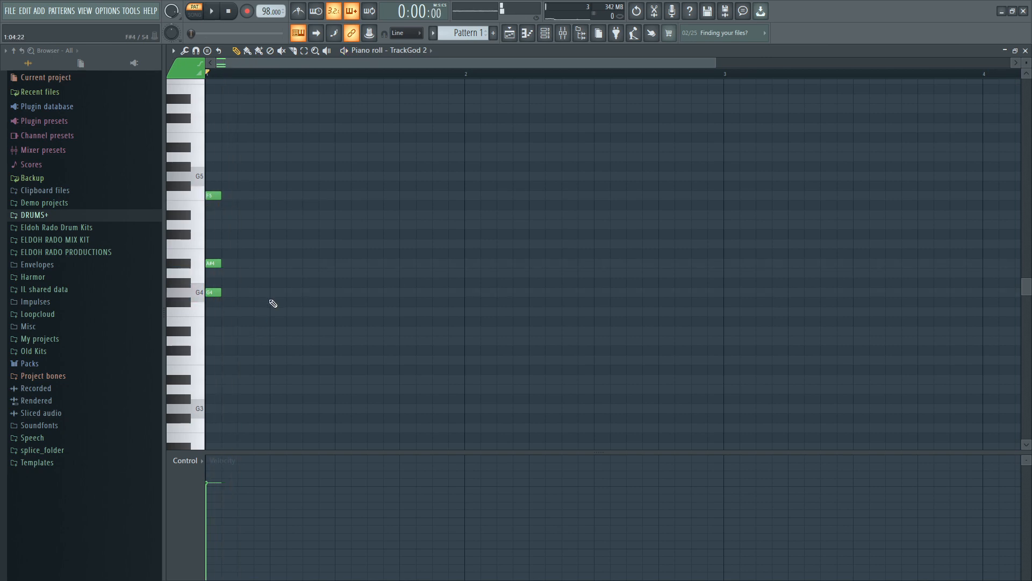
Copy the chord to the third step of bar 1, play the pattern and close the piano roll
left_click_drag(283, 345, 238, 191)
key("space")
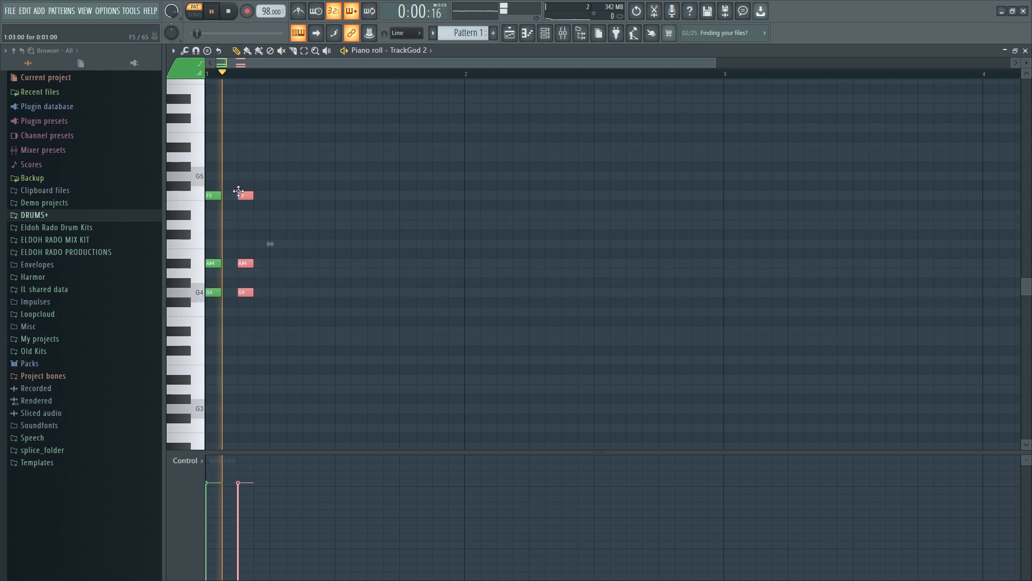
key("space")
key("space")
key("space")
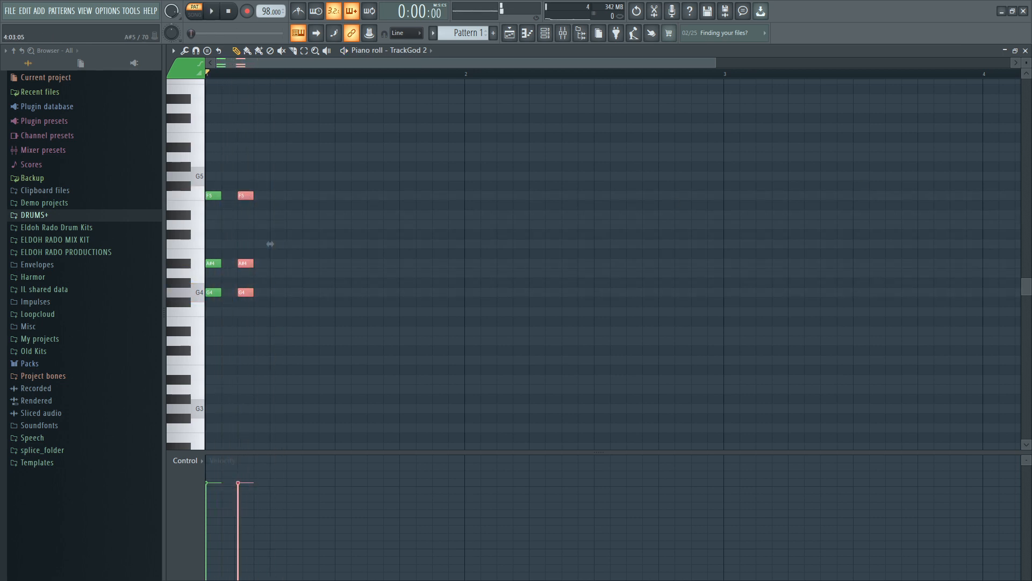
left_click(1025, 51)
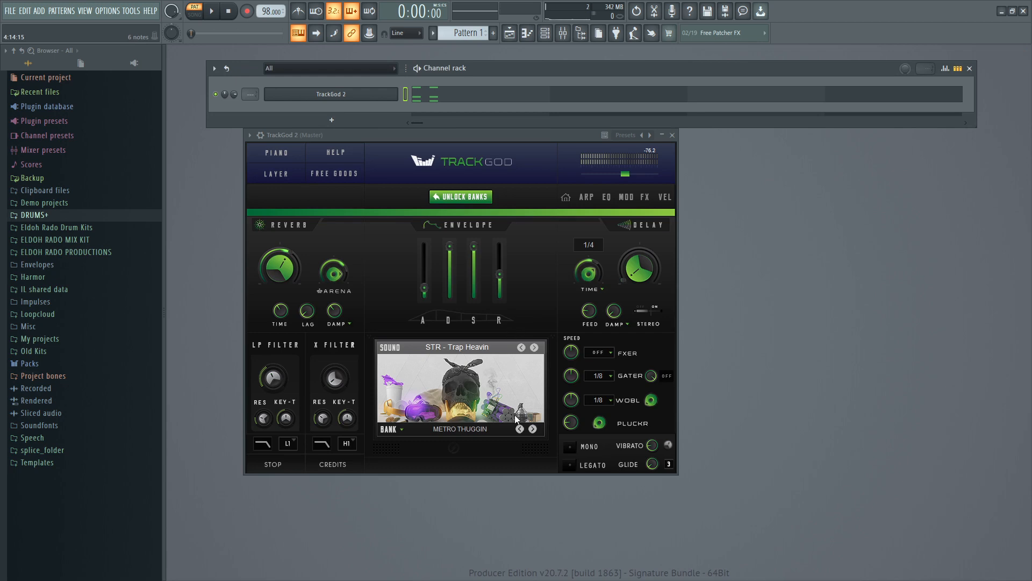
Audition the TrackGod presets STR - Viosyn 1 and STR - Viosyn 2 with the pattern
left_click(534, 347)
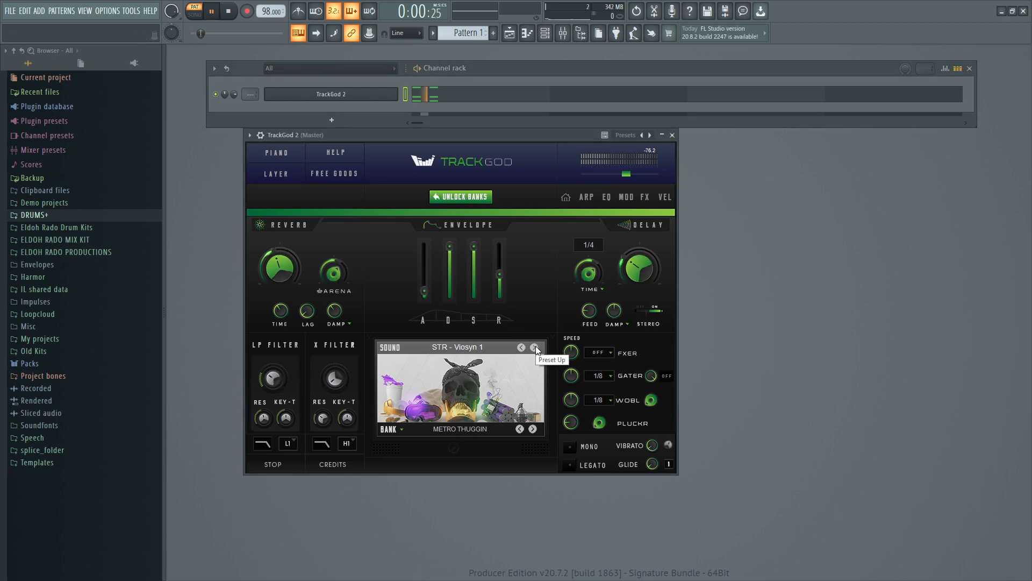
left_click(473, 353)
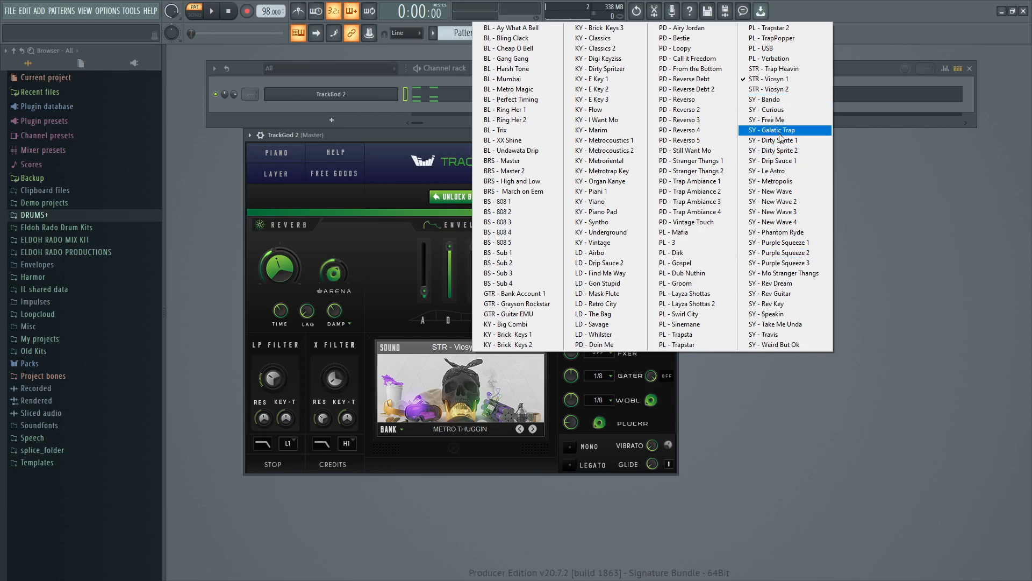
left_click(769, 89)
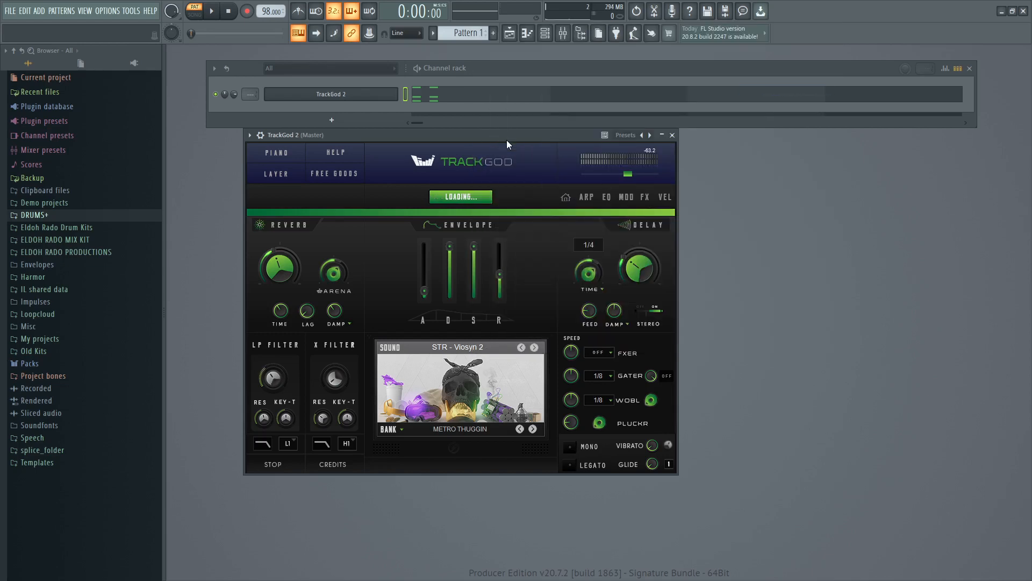
left_click_drag(494, 144, 543, 153)
key("space")
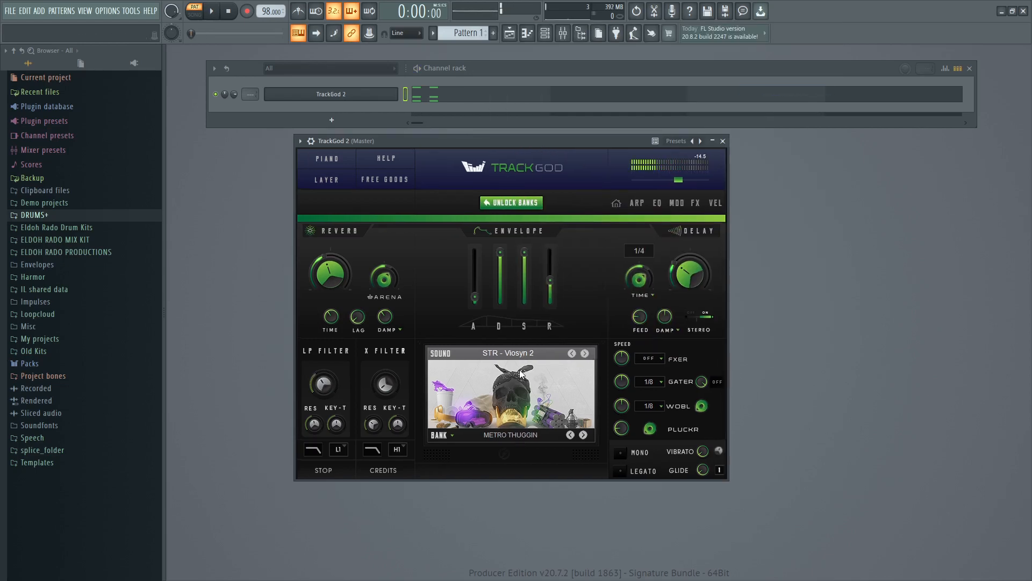
Load the PL - Gospel preset in TrackGod and play the pattern with it
left_click(520, 371)
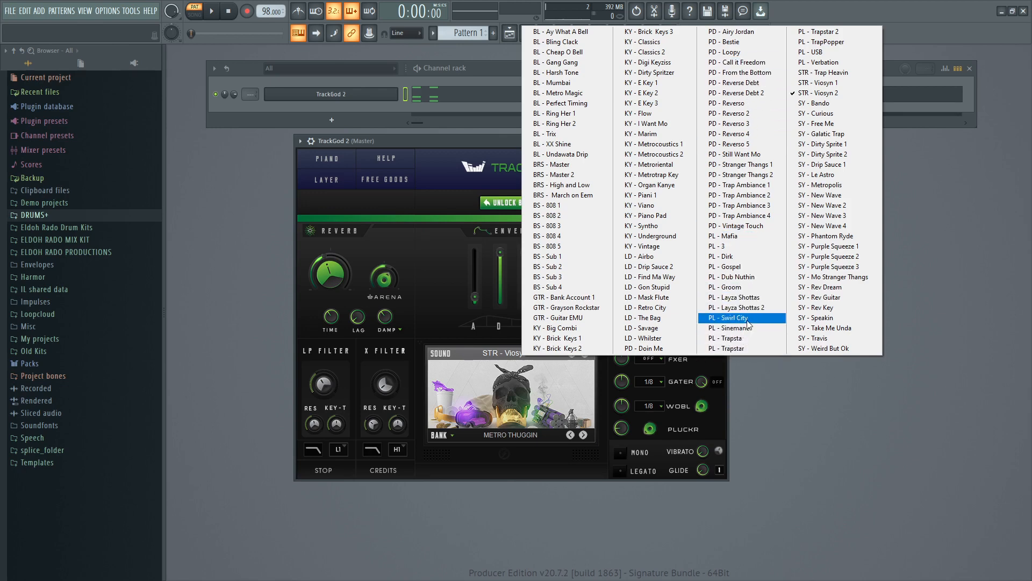
left_click(745, 267)
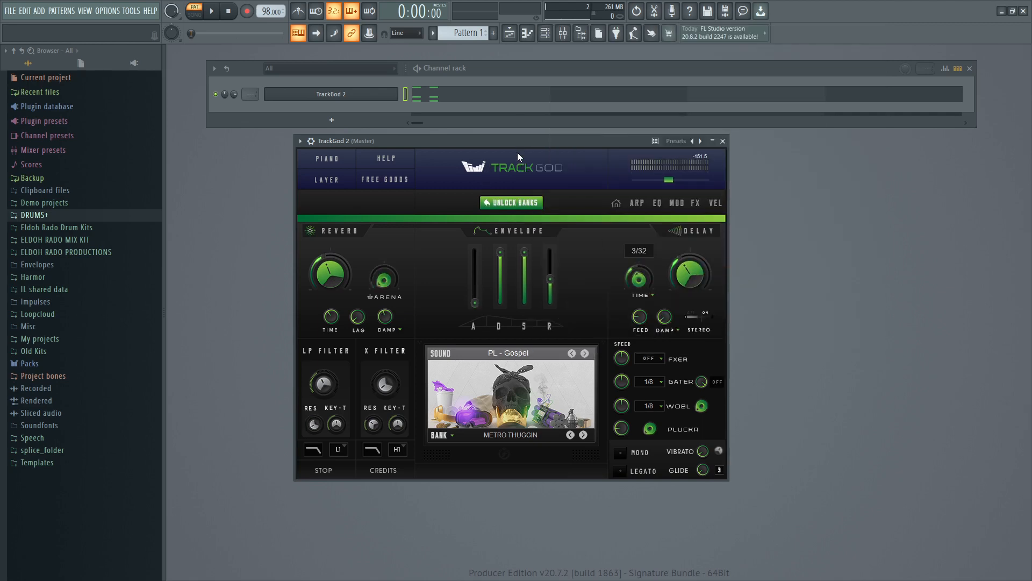
left_click_drag(548, 144, 574, 203)
key("space")
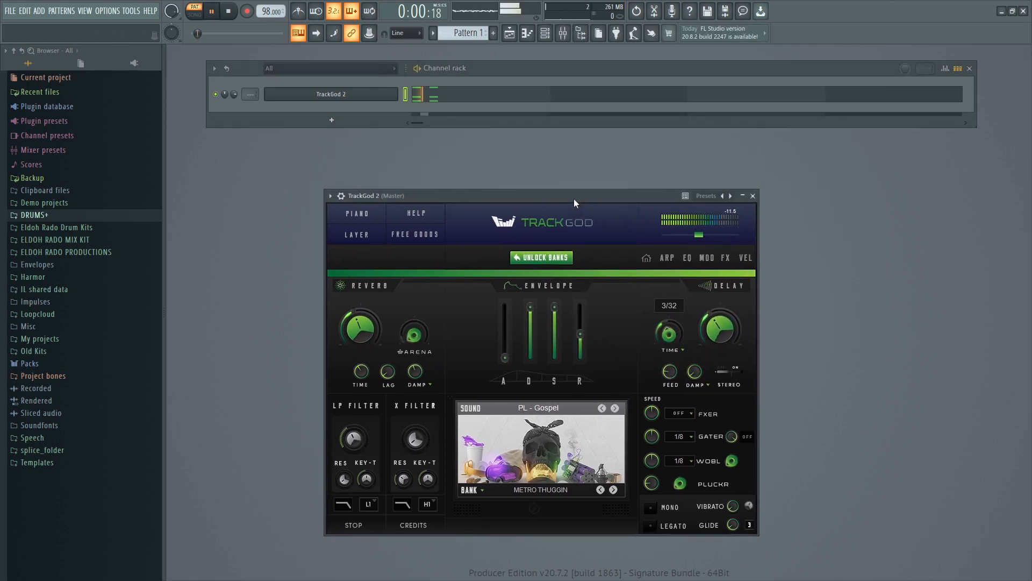
key("space")
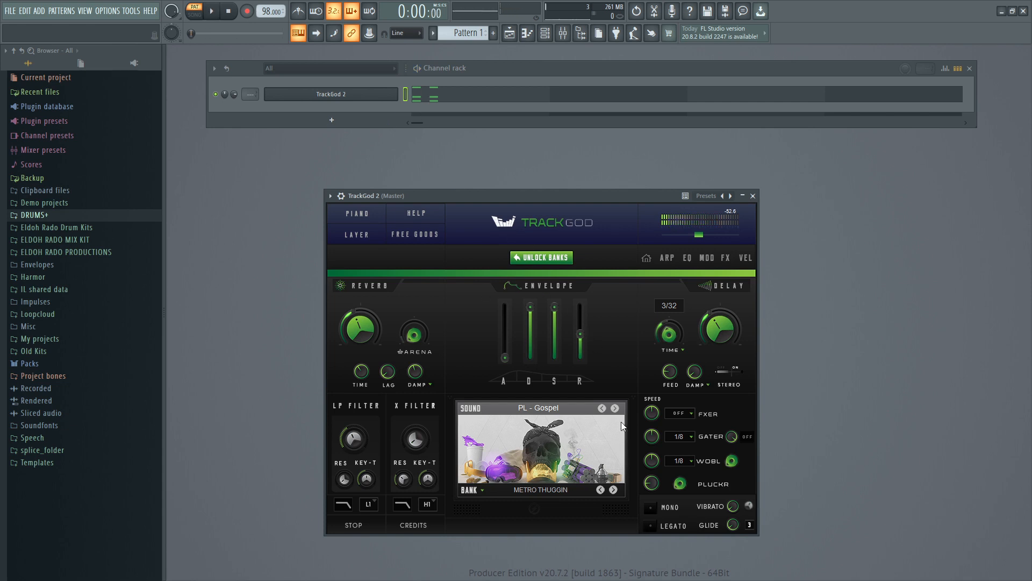
Advance through the pluck presets from PL - Dub Nuthin to PL - Sinemane, auditioning sounds with the pattern
left_click(615, 408)
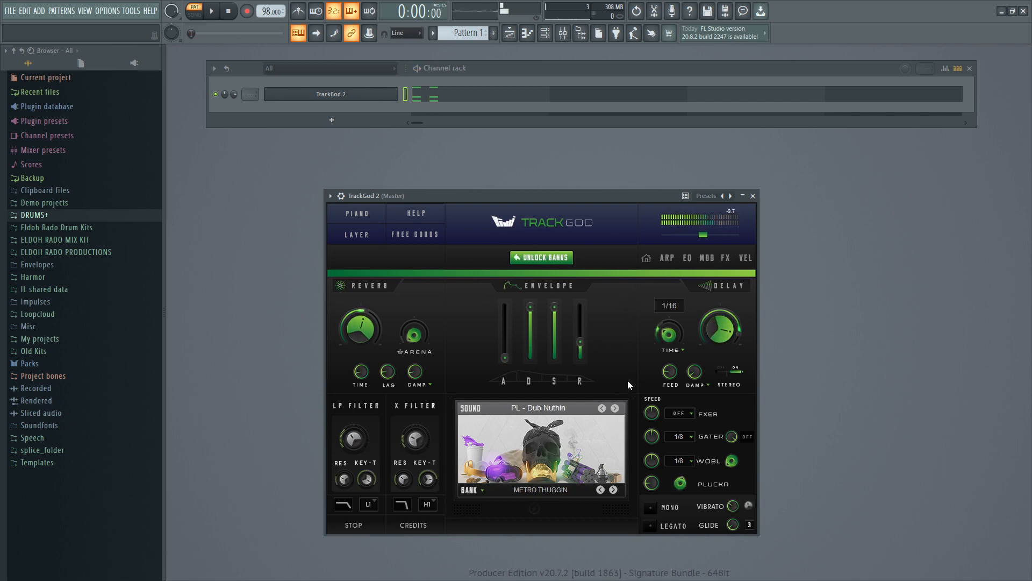
key("space")
left_click(615, 408)
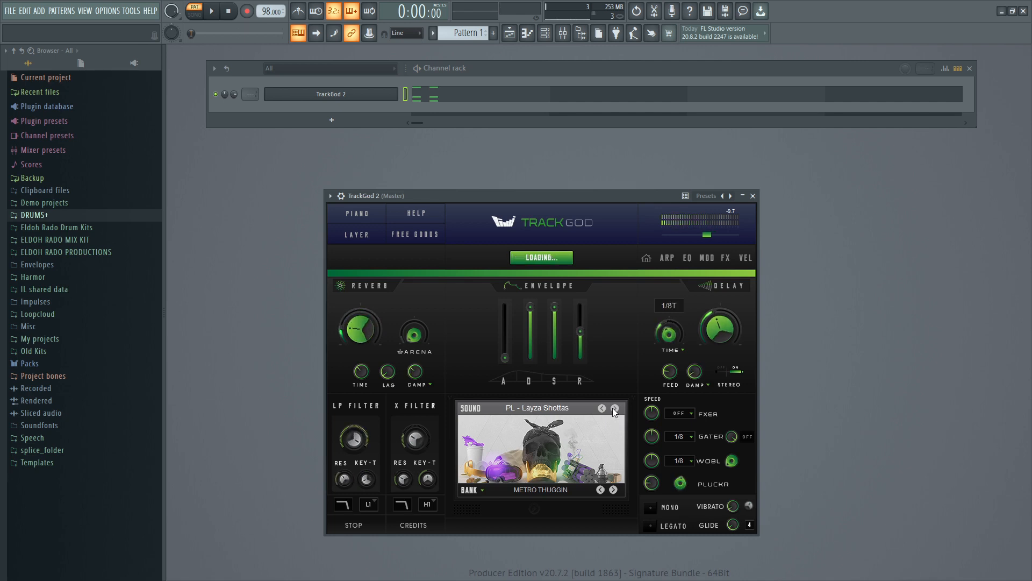
left_click(614, 408)
key("space")
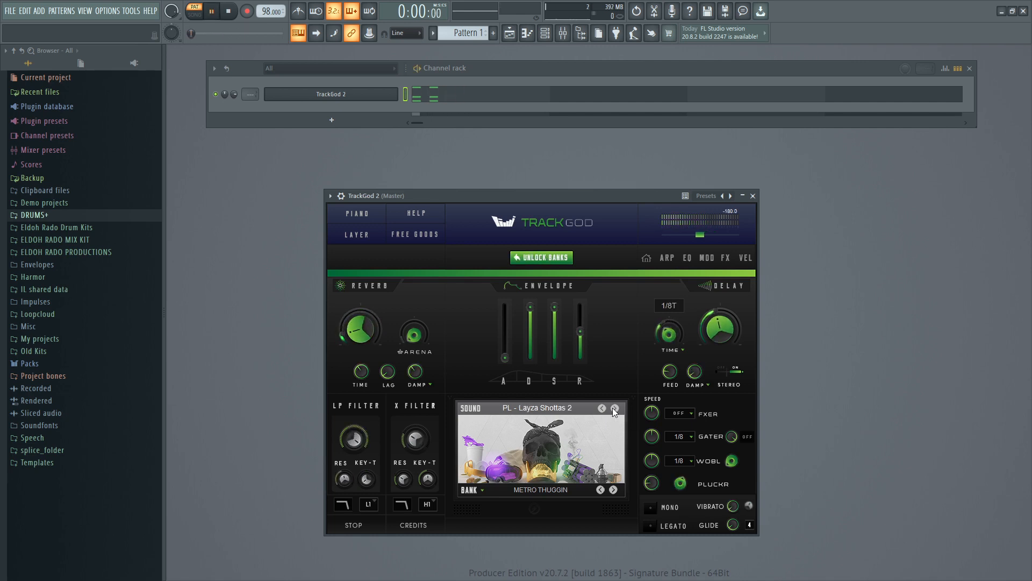
left_click(614, 408)
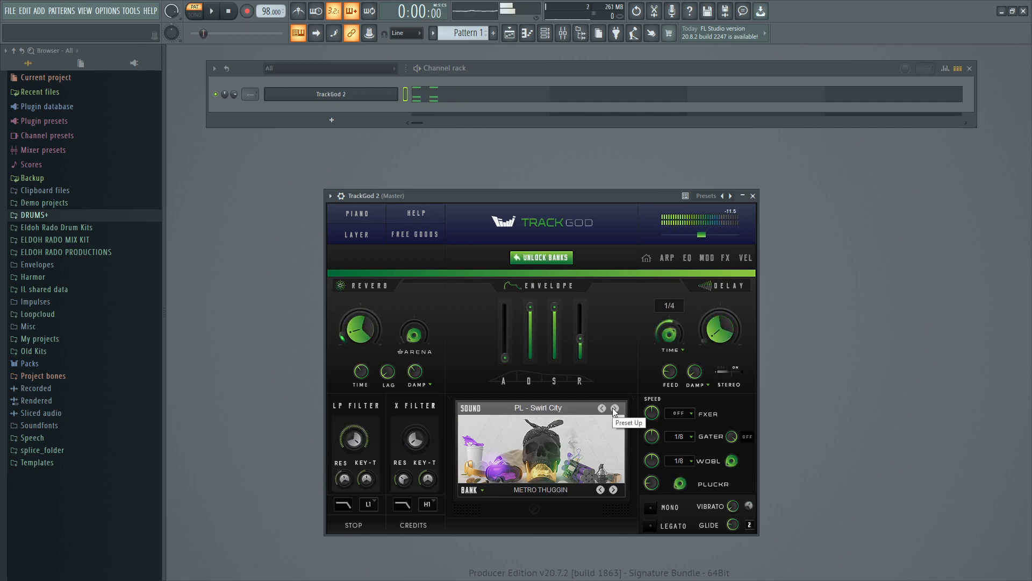
left_click(615, 408)
key("space")
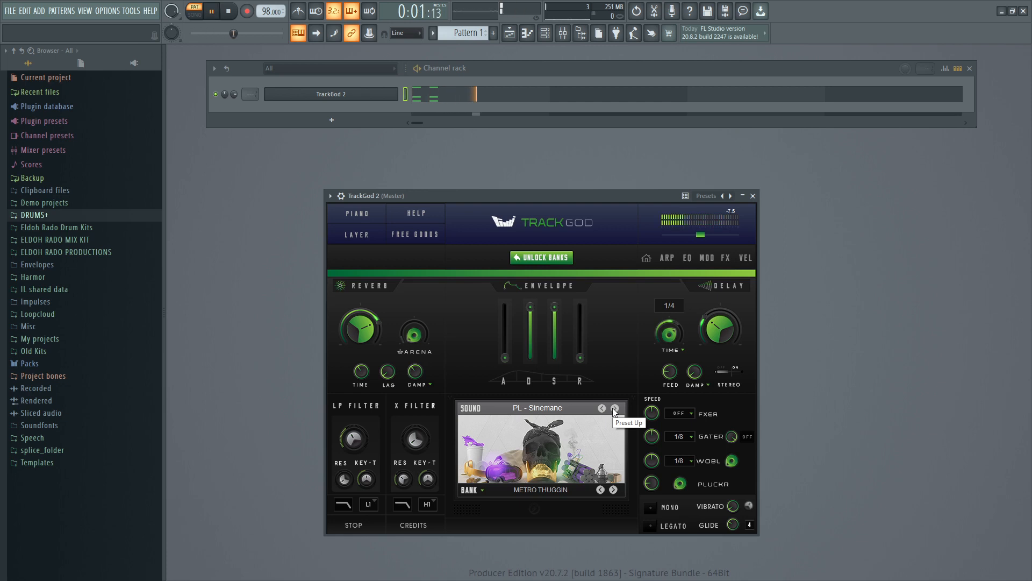
Reopen the TrackGod 2 piano roll, move the second chord to the fourth step and copy it to the seventh step
right_click(370, 93)
left_click(425, 94)
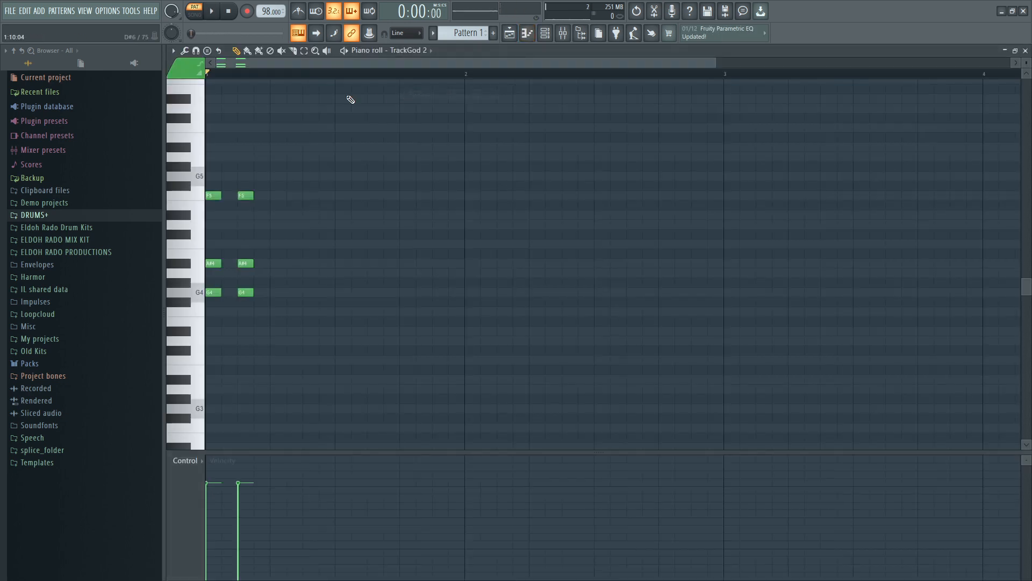
left_click_drag(299, 317, 268, 195)
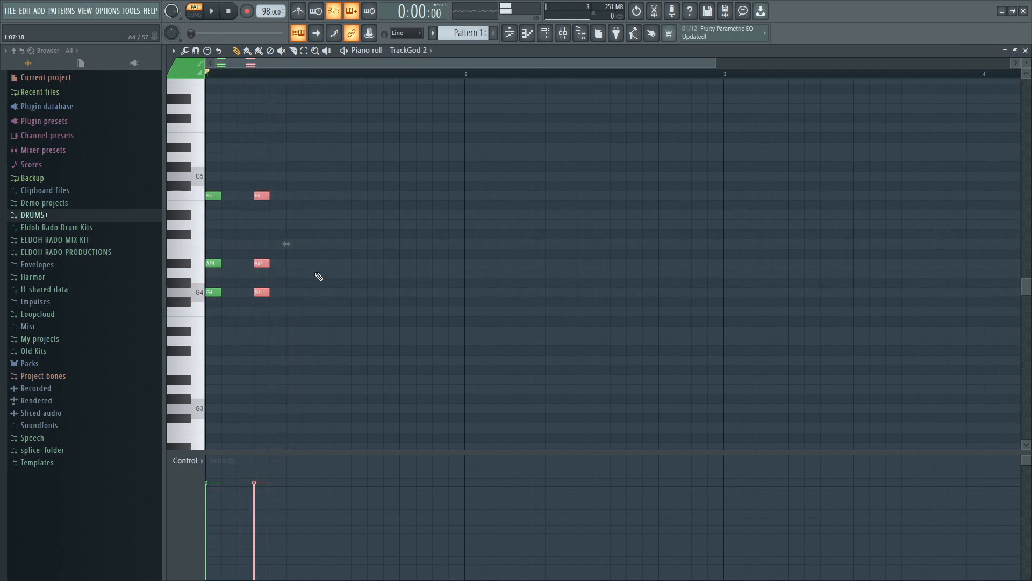
left_click_drag(266, 195, 304, 195)
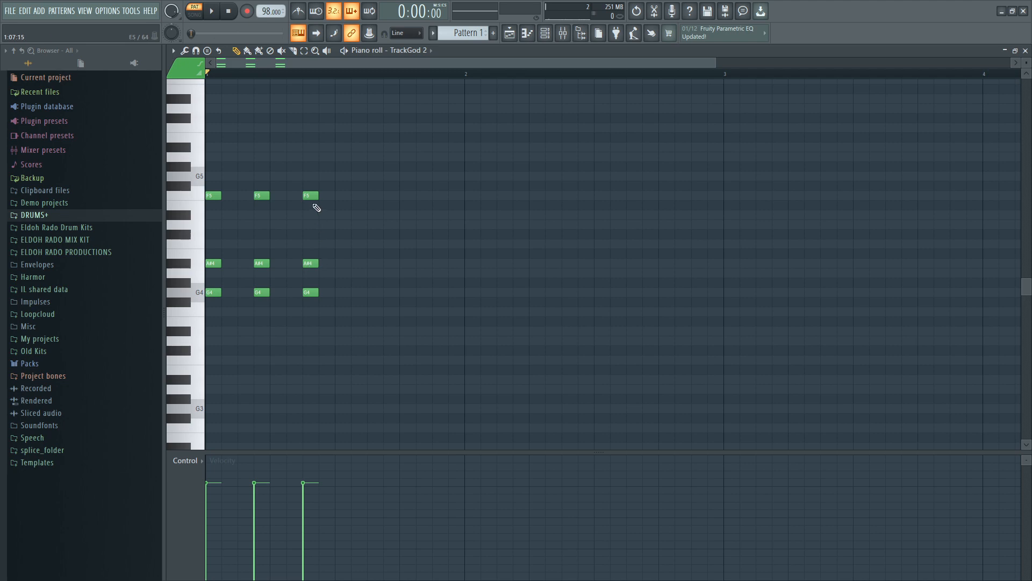
Lower the third chord's top note to D5, play the pattern and close the piano roll
left_click_drag(311, 222, 311, 231)
key("space")
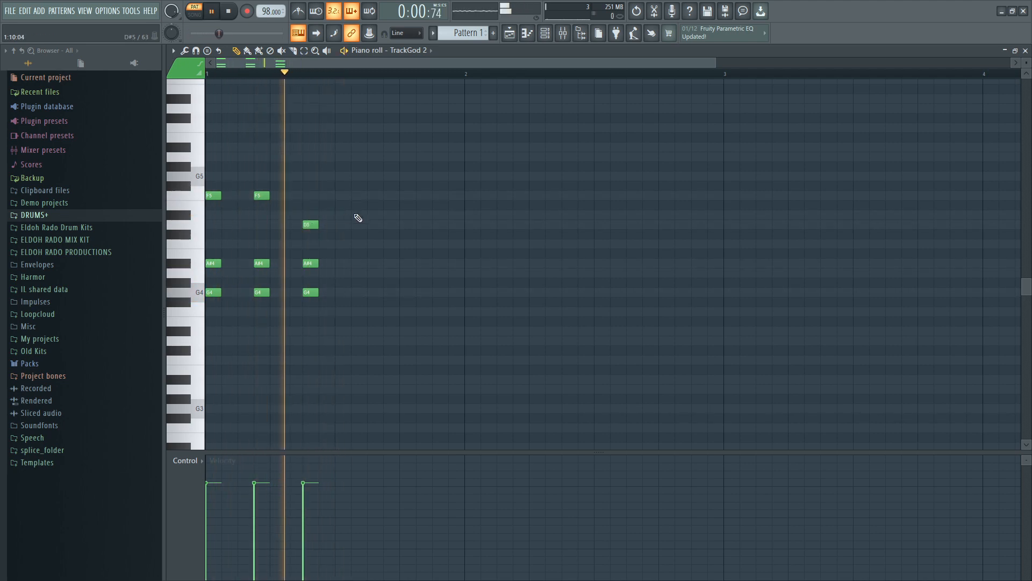
key("space")
left_click(1025, 50)
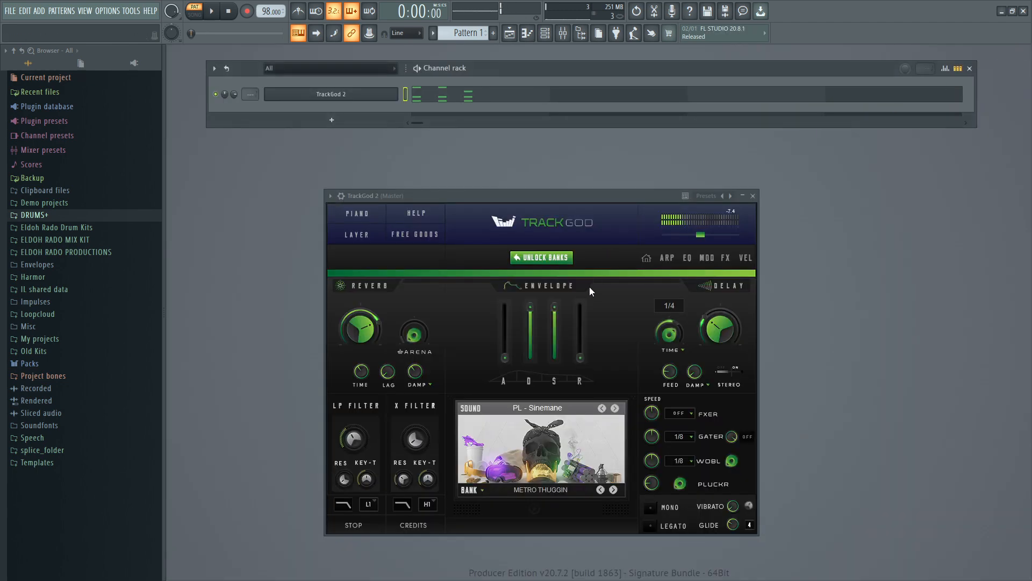
Load the PL - Trapsta preset, play the pattern with it and reopen the TrackGod 2 piano roll
left_click(615, 407)
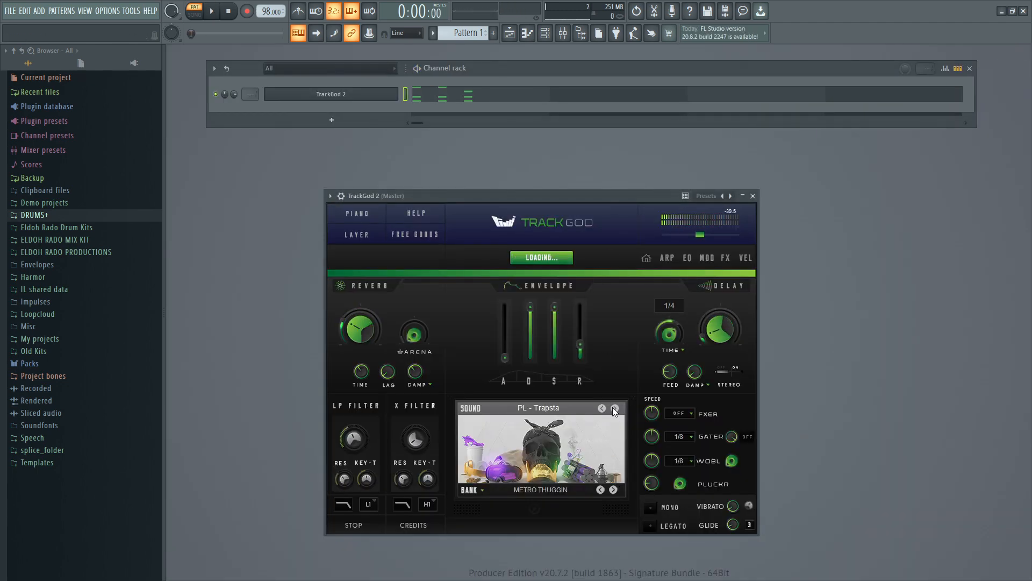
key("space")
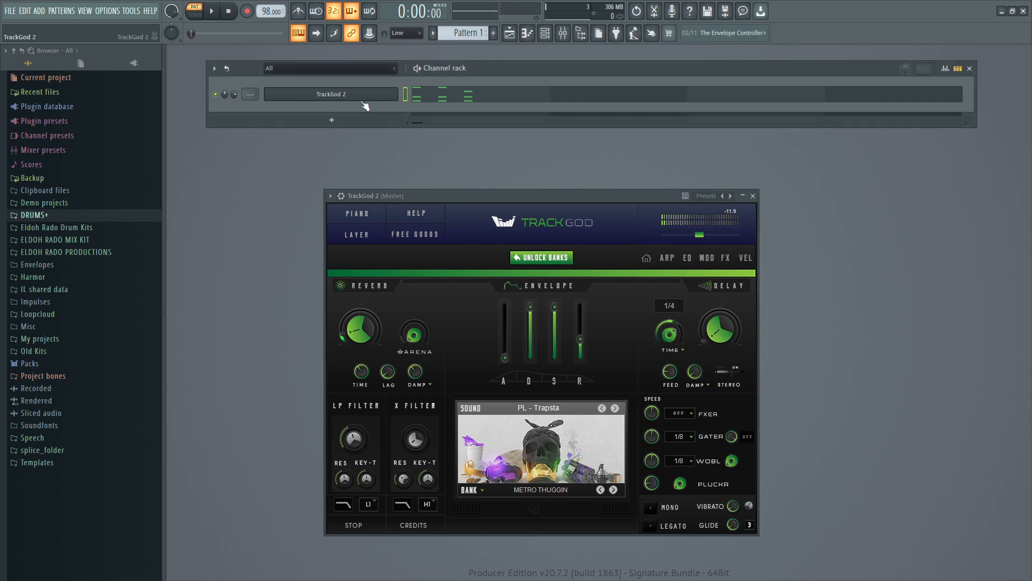
right_click(397, 92)
left_click(431, 98)
key("space")
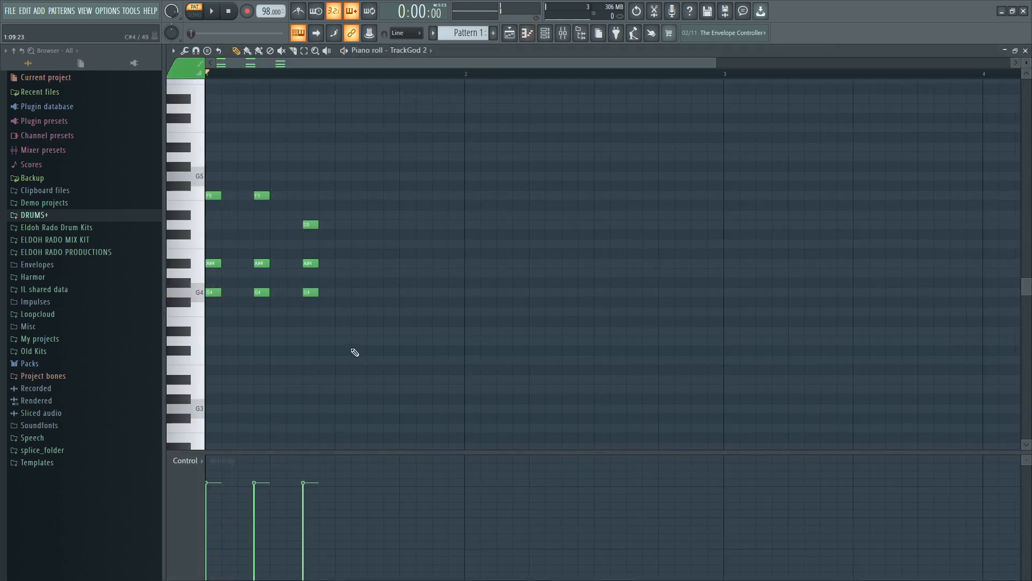
Shift the second and third chords later to the seventh and tenth steps of bar 1, checking the timing by playback
left_click_drag(351, 334, 290, 195)
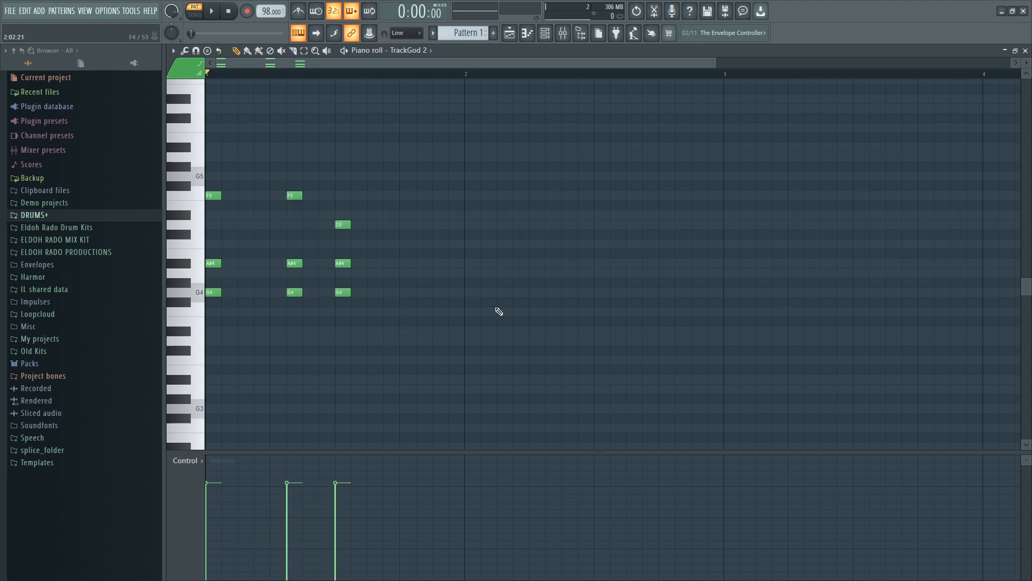
key("space")
key("space")
left_click_drag(388, 357, 312, 194)
key("space")
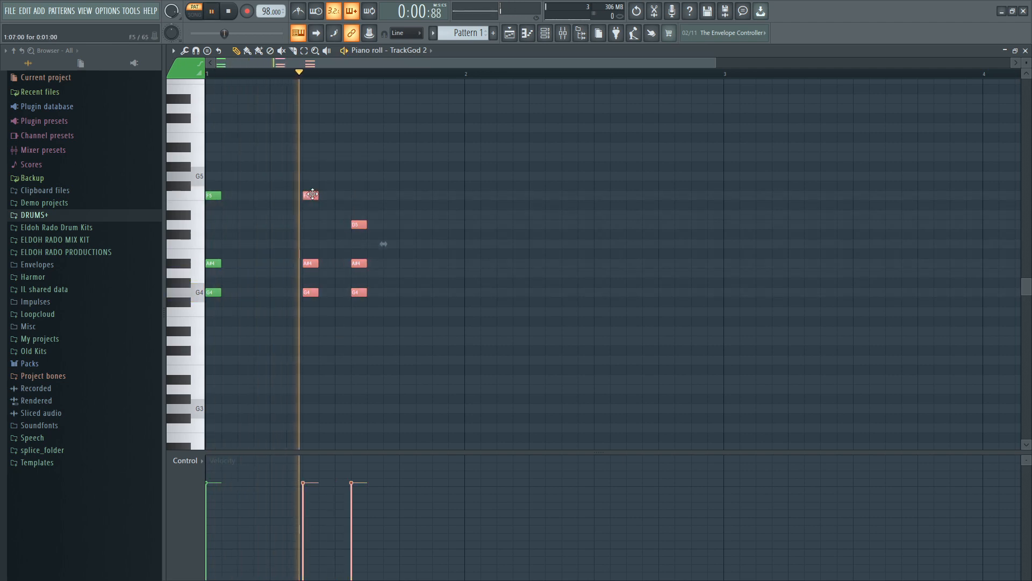
key("space")
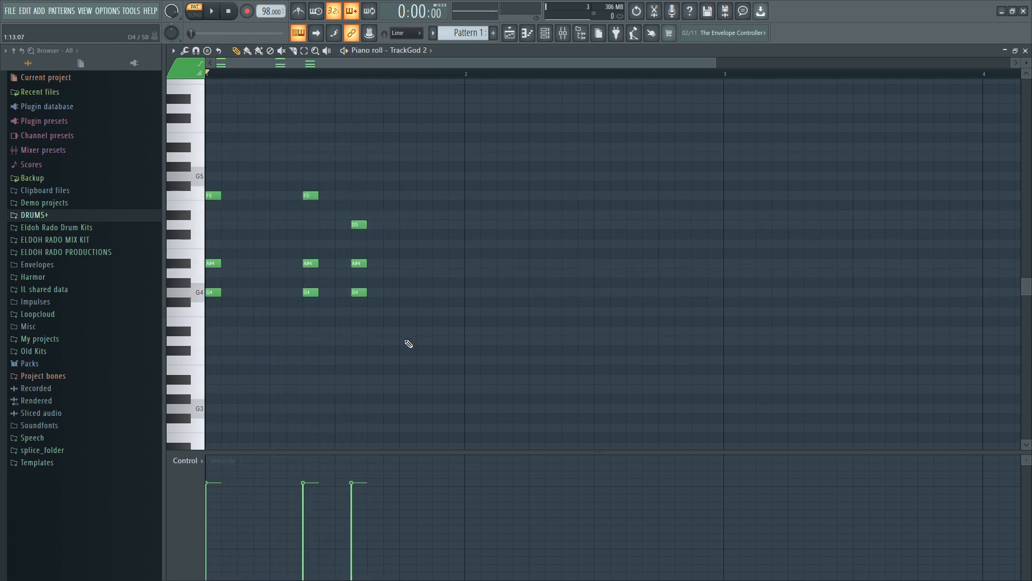
Duplicate the G4, A#4 and D5 chord to the thirteenth step of bar 1 and play the pattern
left_click_drag(402, 336, 357, 215)
key("ctrl+b")
key("space")
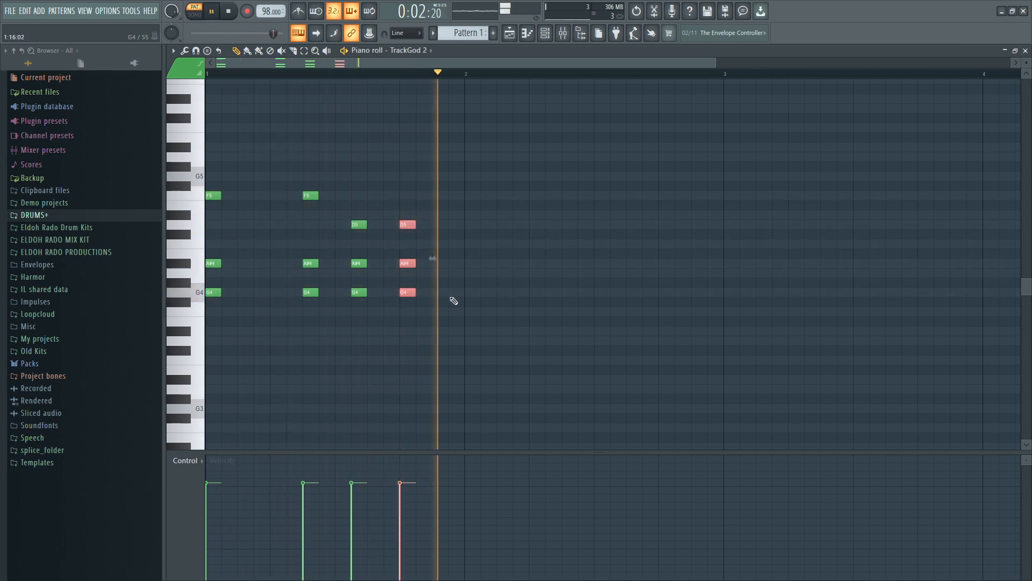
Duplicate bar 1's four chords into bar 2, starting on the bar line, and play the pattern
key("space")
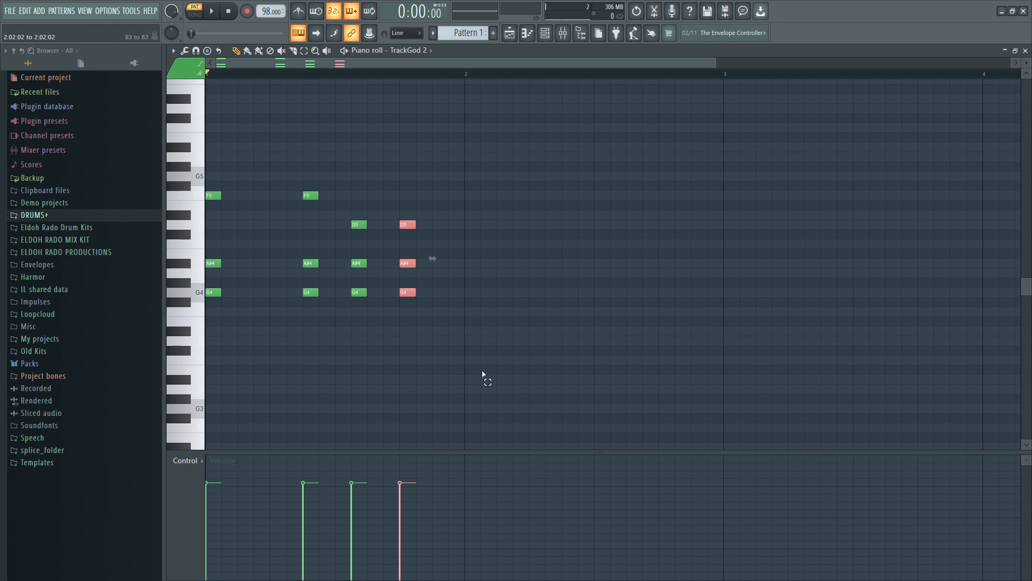
left_click_drag(482, 375, 186, 192)
key("ctrl+b")
left_click_drag(433, 195, 464, 194)
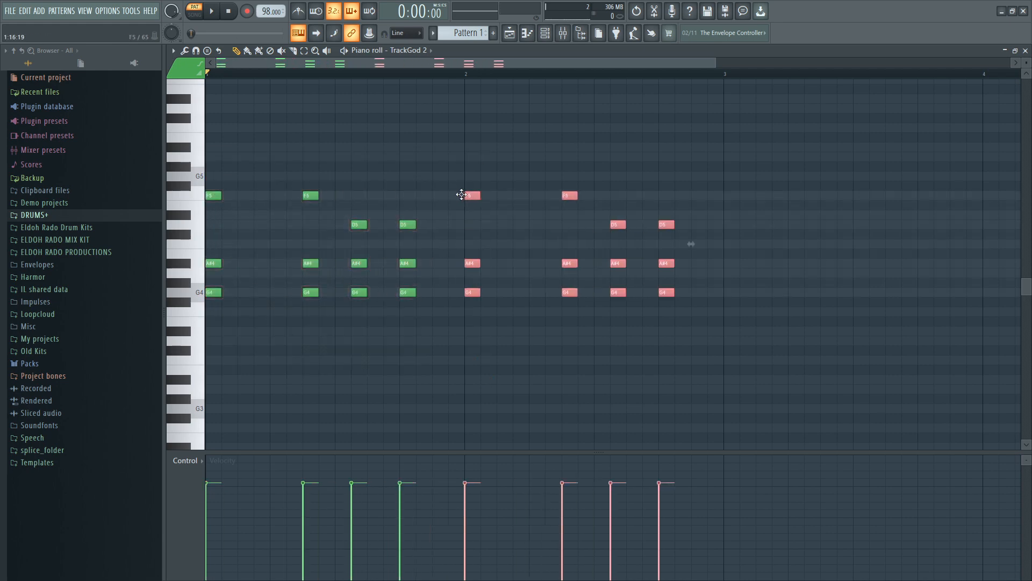
key("space")
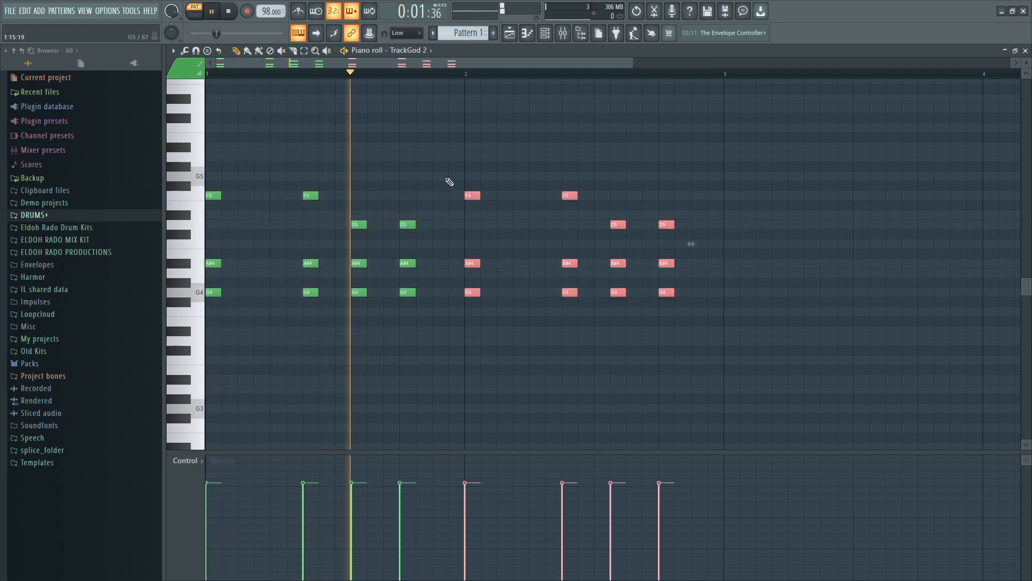
key("space")
Try raising the fourth chord's middle note to C5 and check it by playback
left_click(425, 267)
left_click_drag(407, 257, 407, 237)
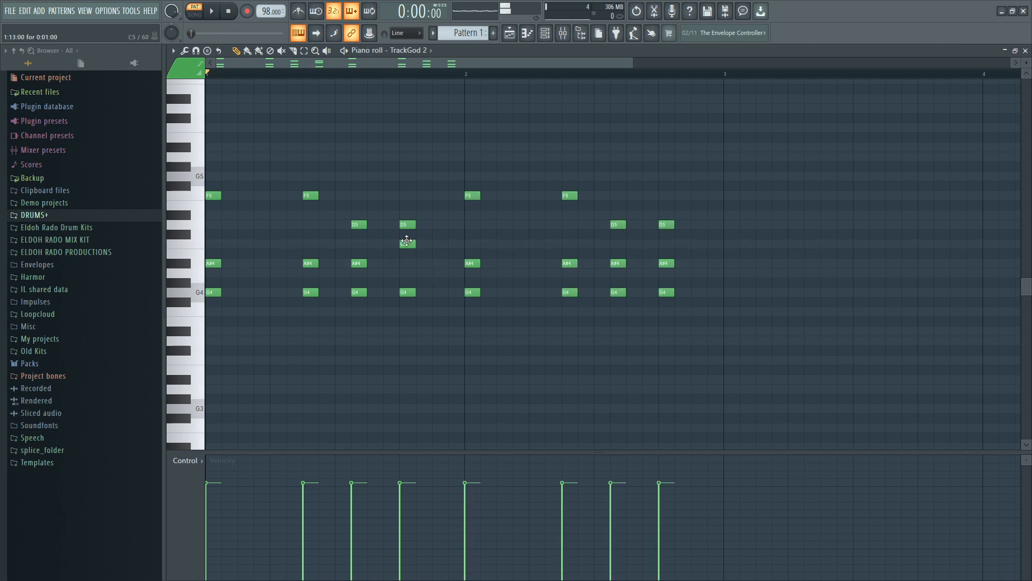
key("space")
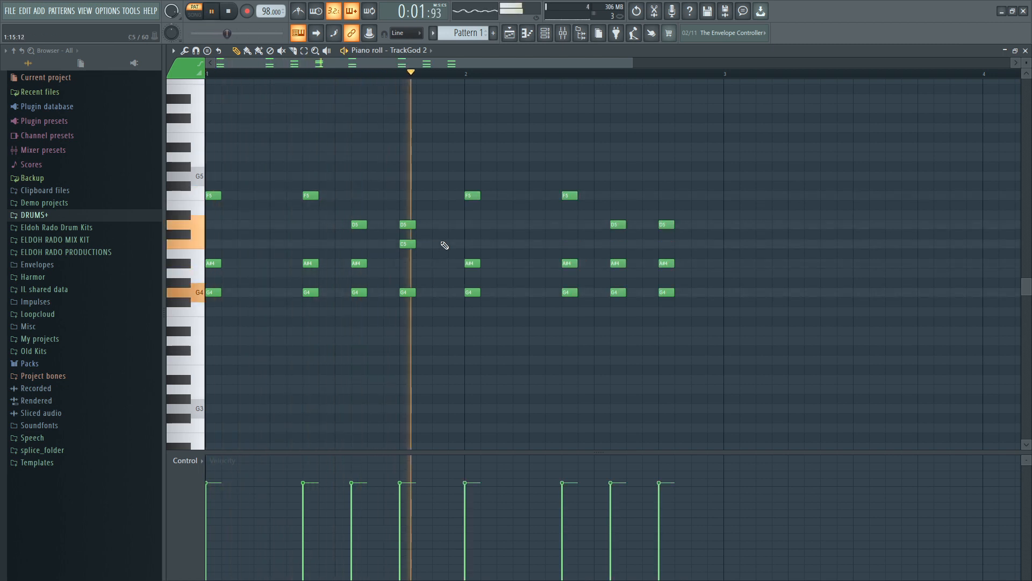
key("space")
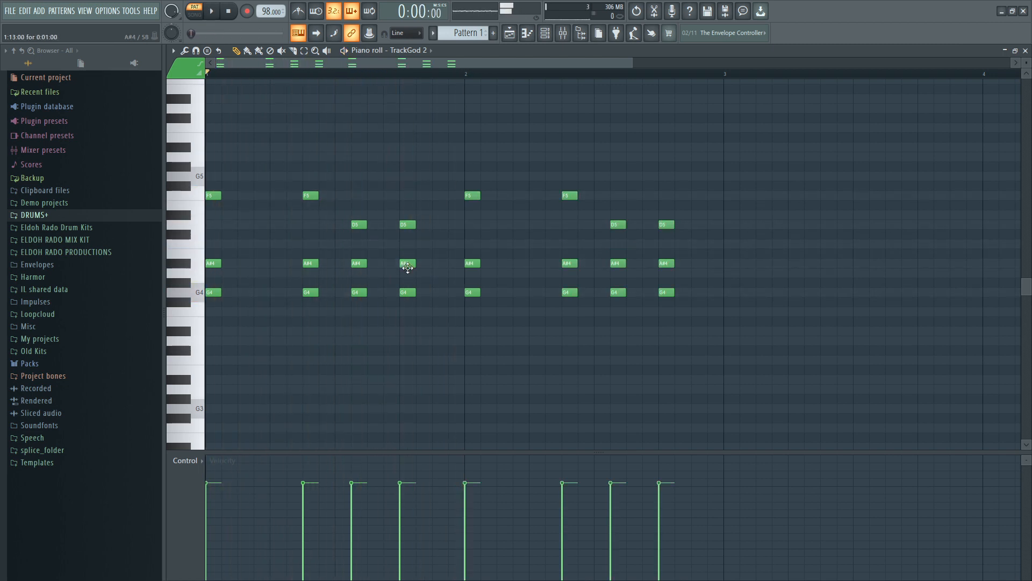
Raise the fourth chord's top note to D#5 and play the pattern to check it
mouse_move(407, 209)
left_mouse_down()
mouse_move(407, 195)
mouse_move(407, 214)
left_mouse_up()
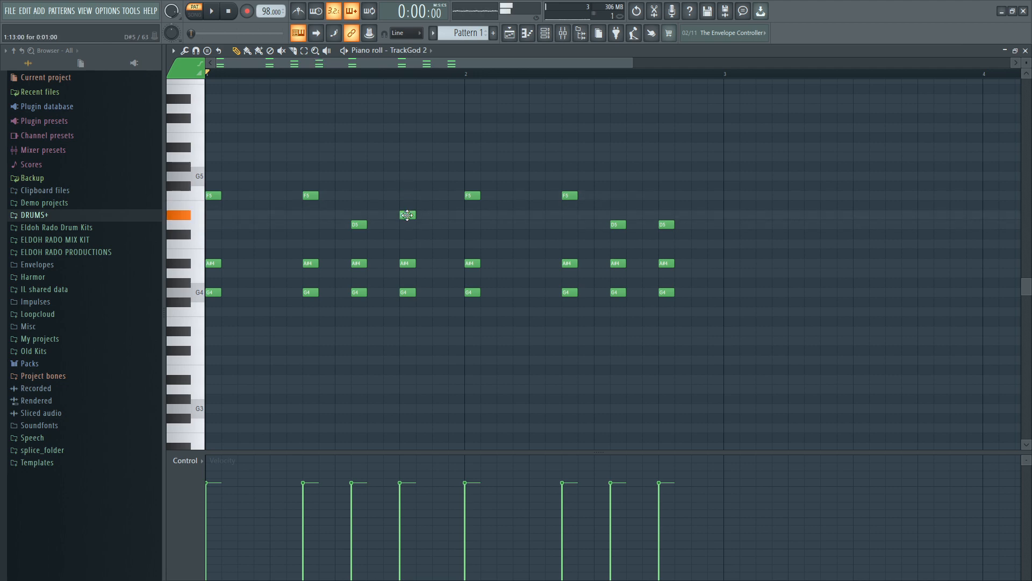
key("space")
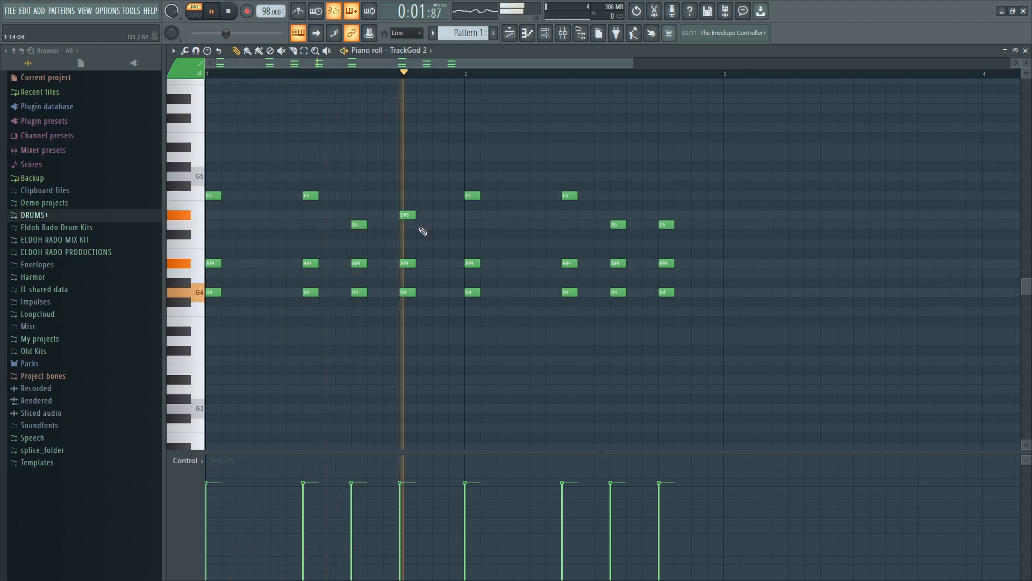
key("space")
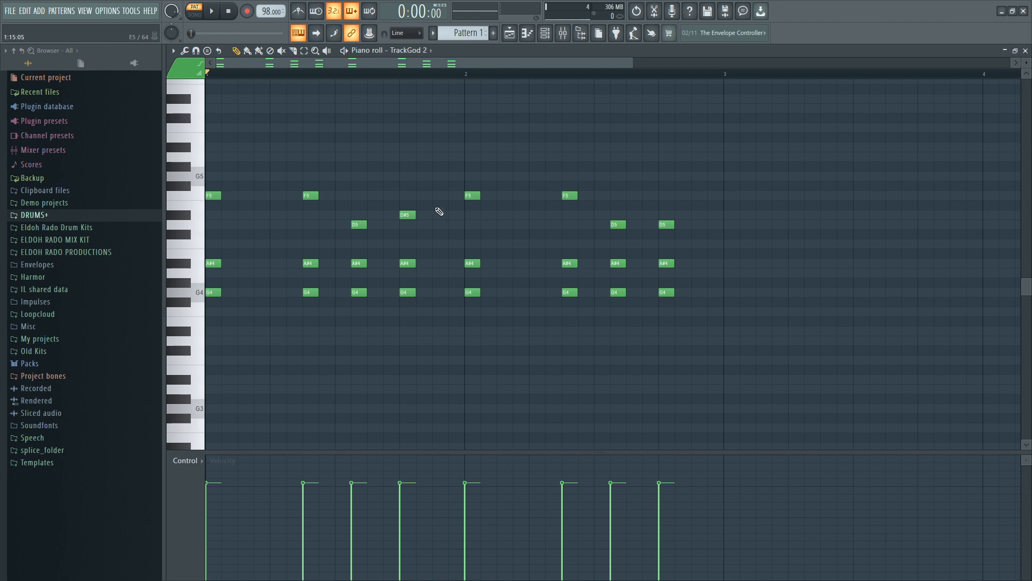
key("space")
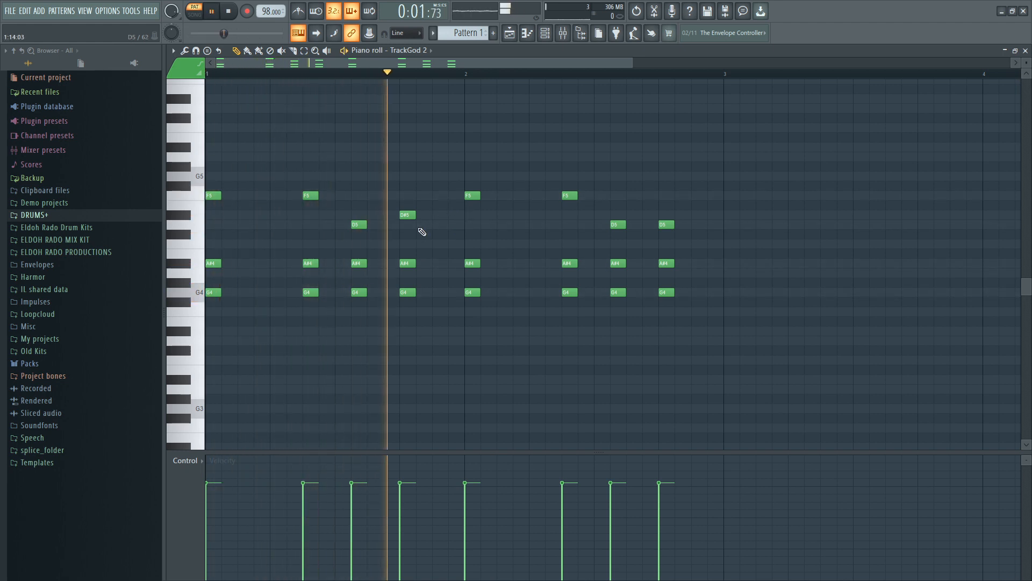
key("space")
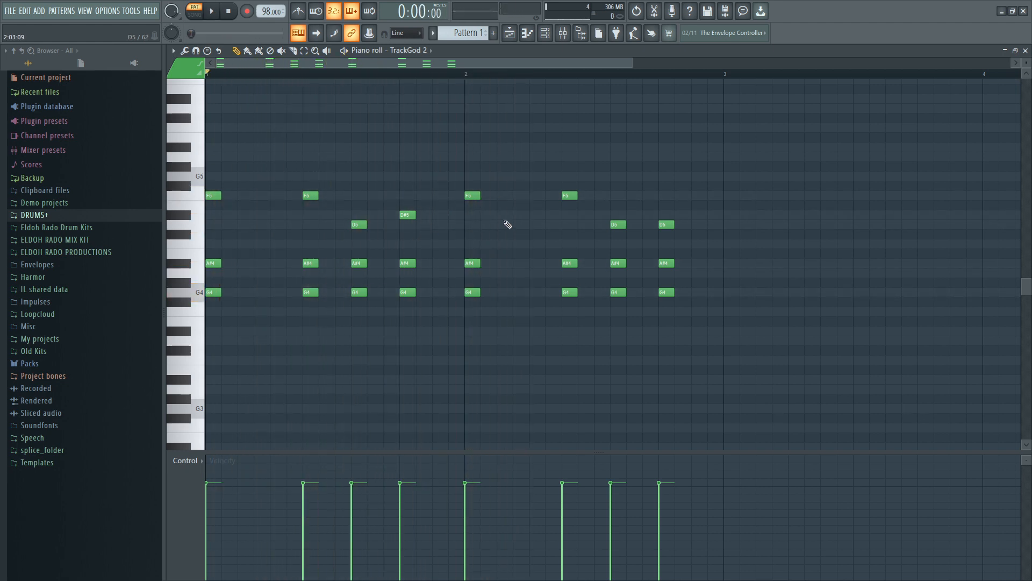
Lower the top note of bar 2's first chord to D5, raise its last chord's top note to F5, and play the pattern
key("space")
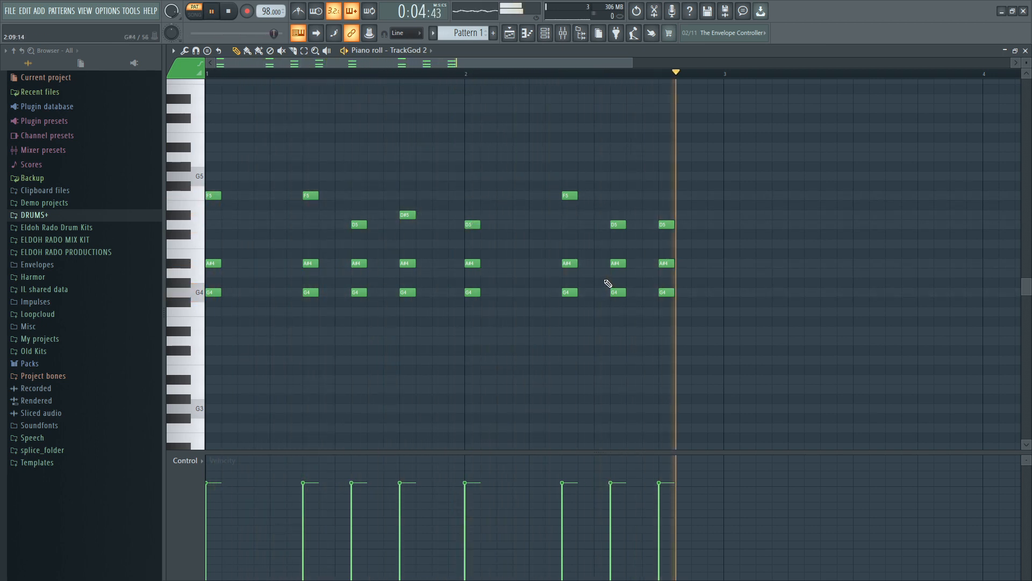
key("space")
left_click_drag(666, 212, 667, 183)
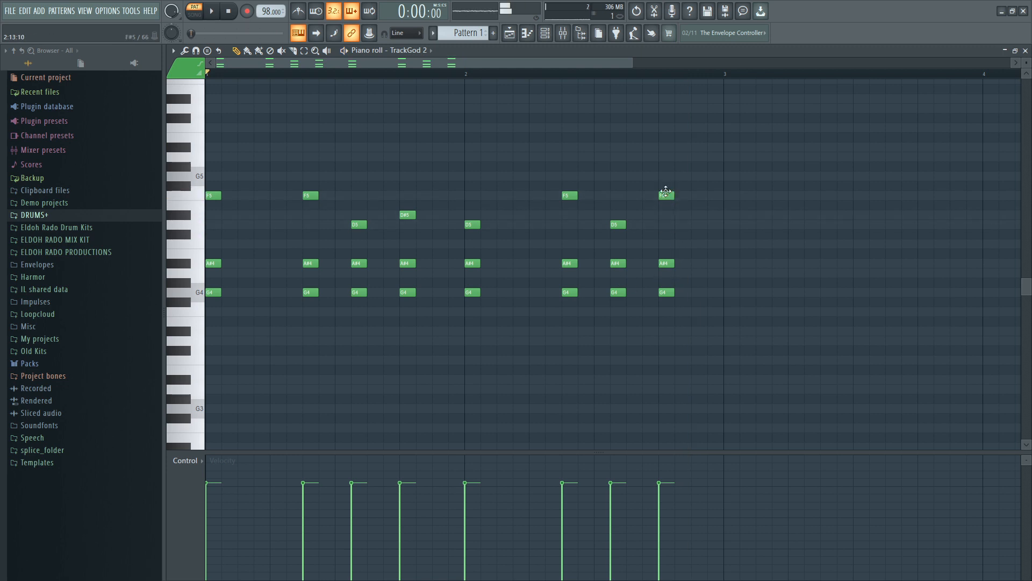
key("space")
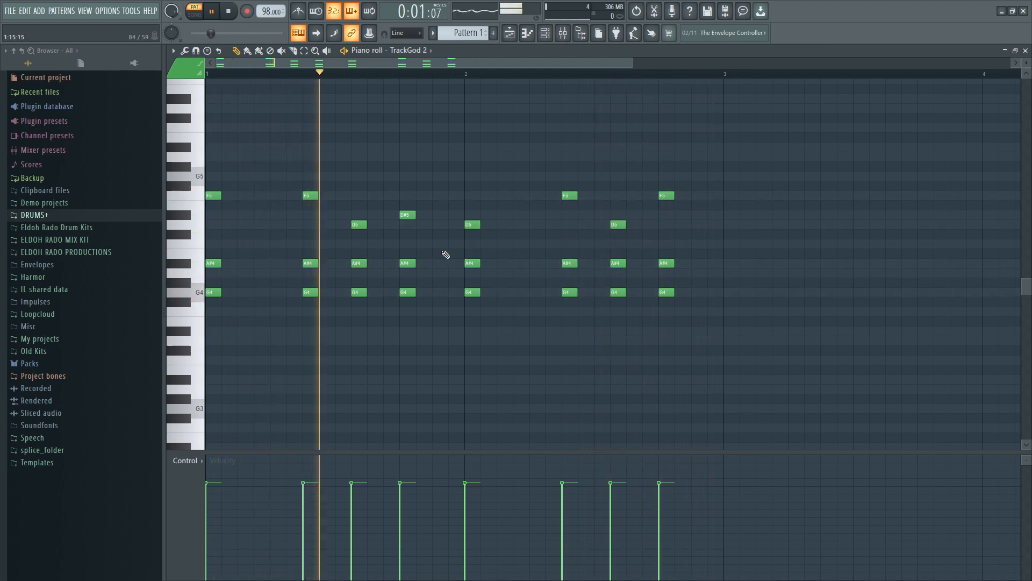
Move the fourth chord's A#4 note up one octave to A#5 and play the pattern
key("space")
left_click_drag(434, 277, 372, 254)
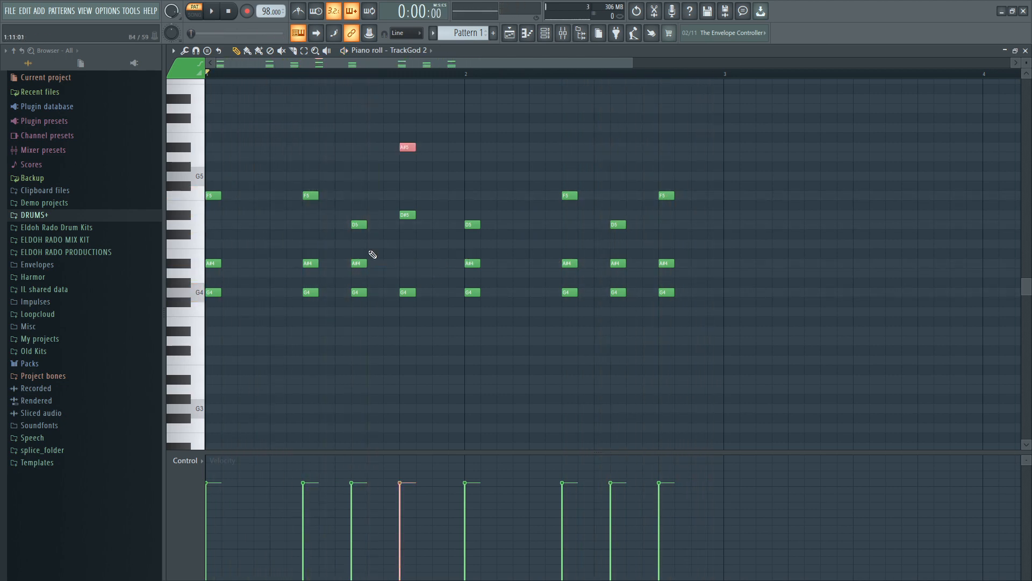
key("space")
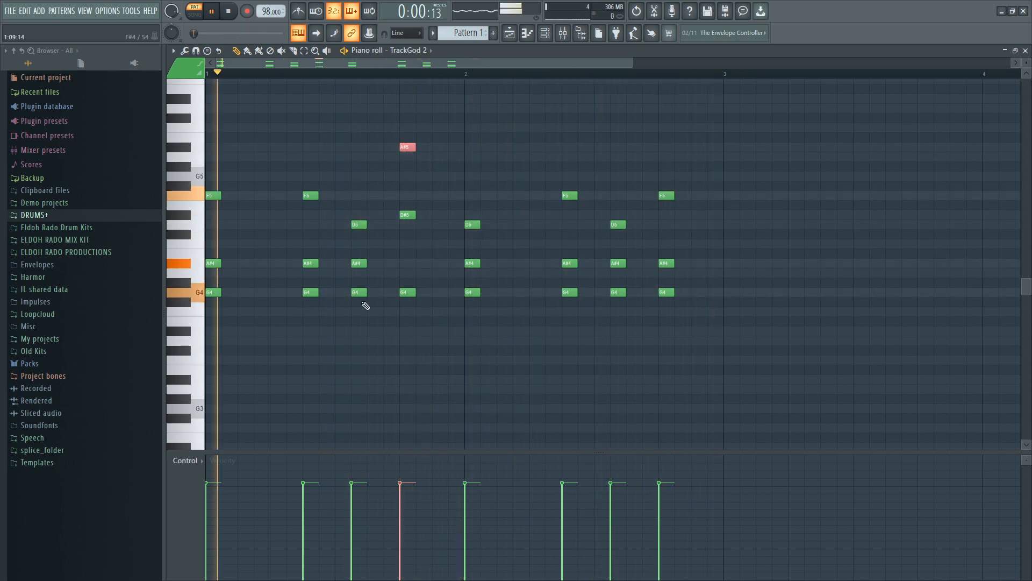
key("space")
Transpose all notes of the pattern up one semitone, so the lowest notes sit on G#4, and play it
left_click_drag(716, 305, 144, 297)
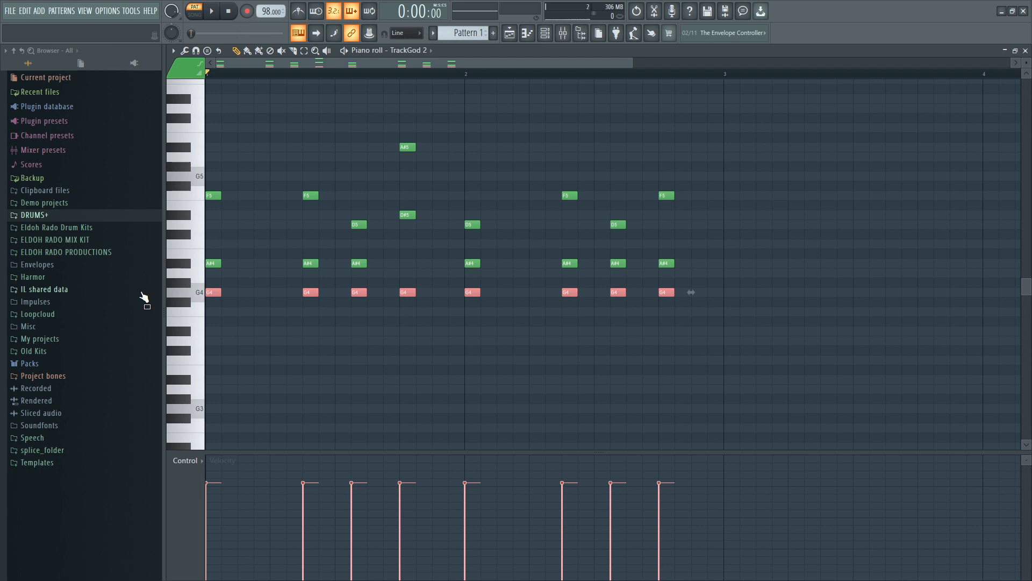
key("ctrl+a")
key("Down")
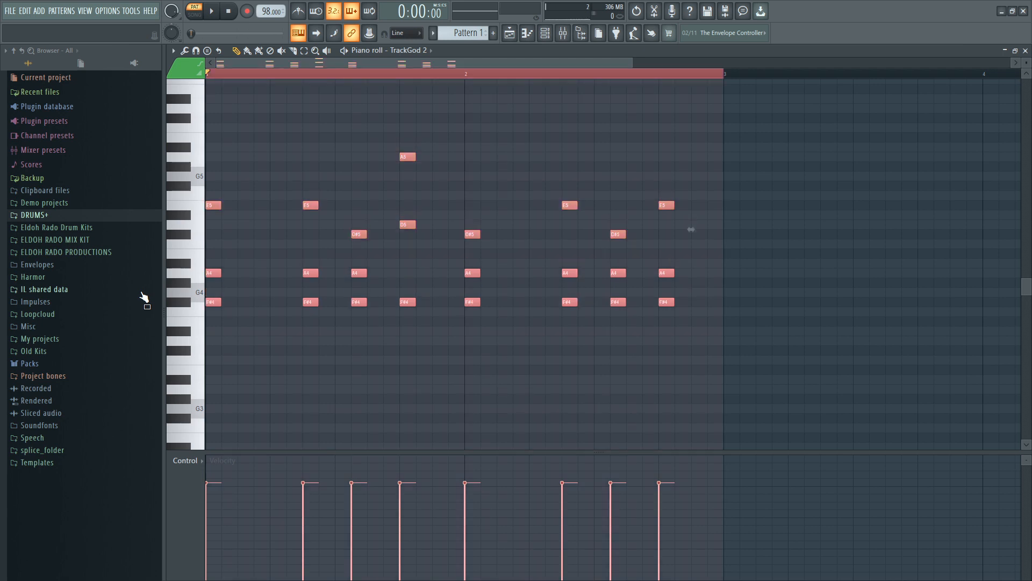
key("Up")
key("Up")
key("space")
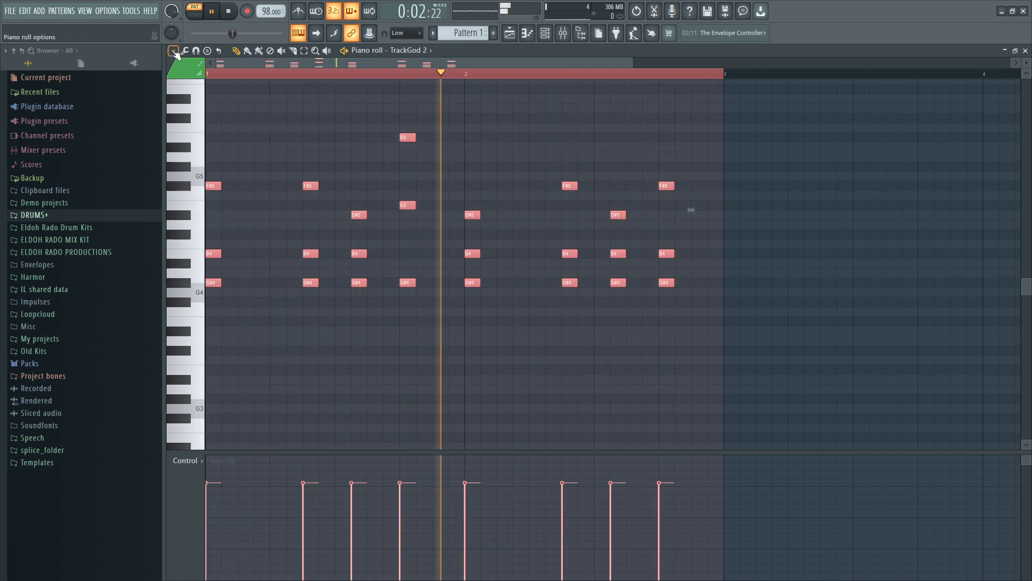
key("ctrl+a")
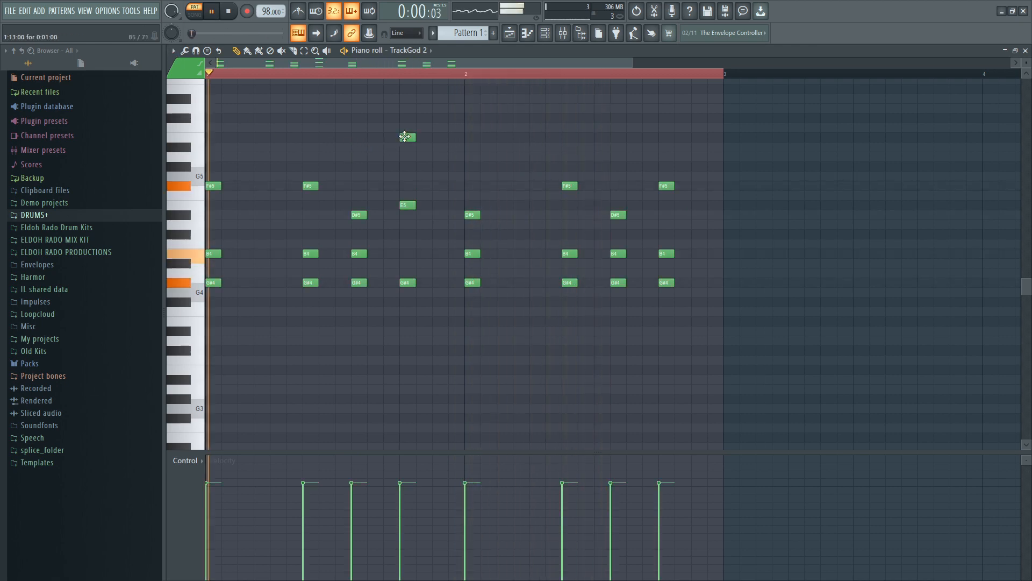
key("space")
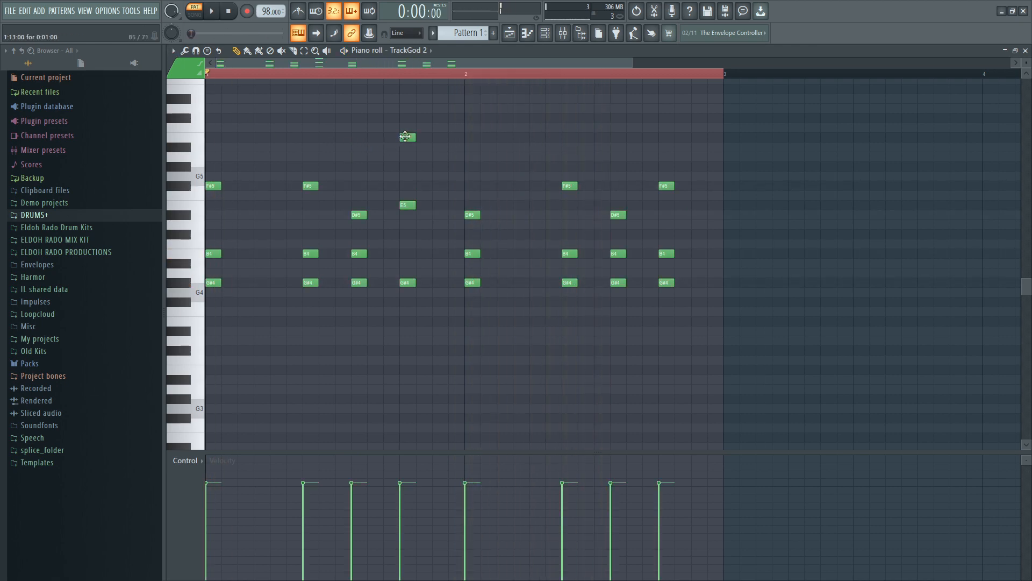
Change the root note of the piano roll's scale highlighting to G#
left_click(173, 50)
mouse_move(213, 117)
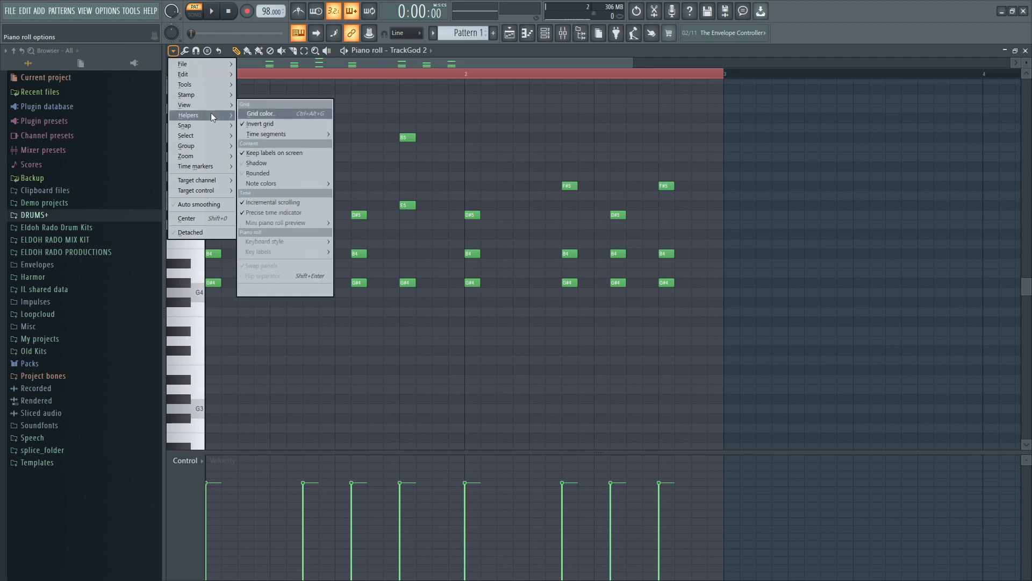
mouse_move(290, 125)
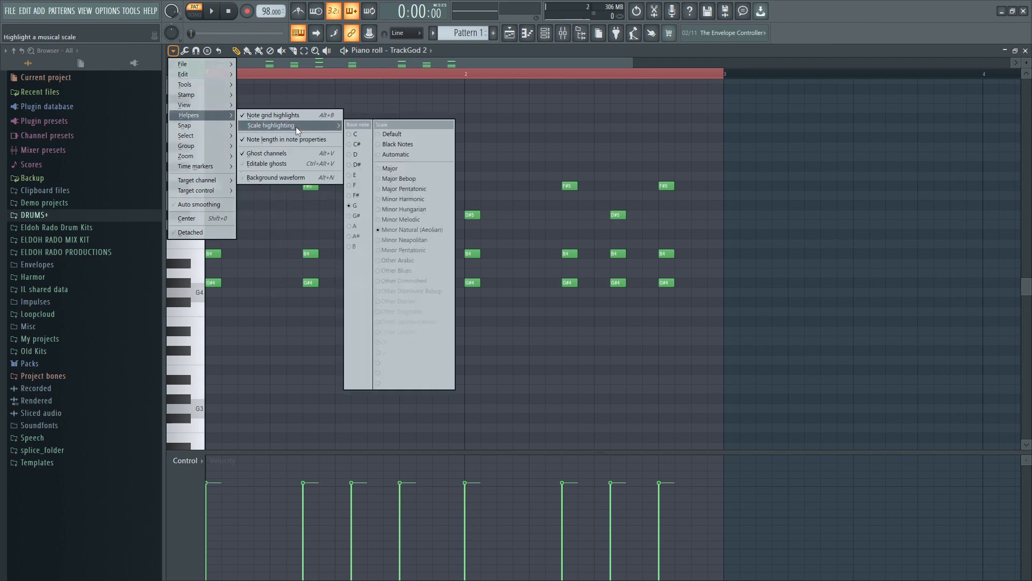
left_click(362, 214)
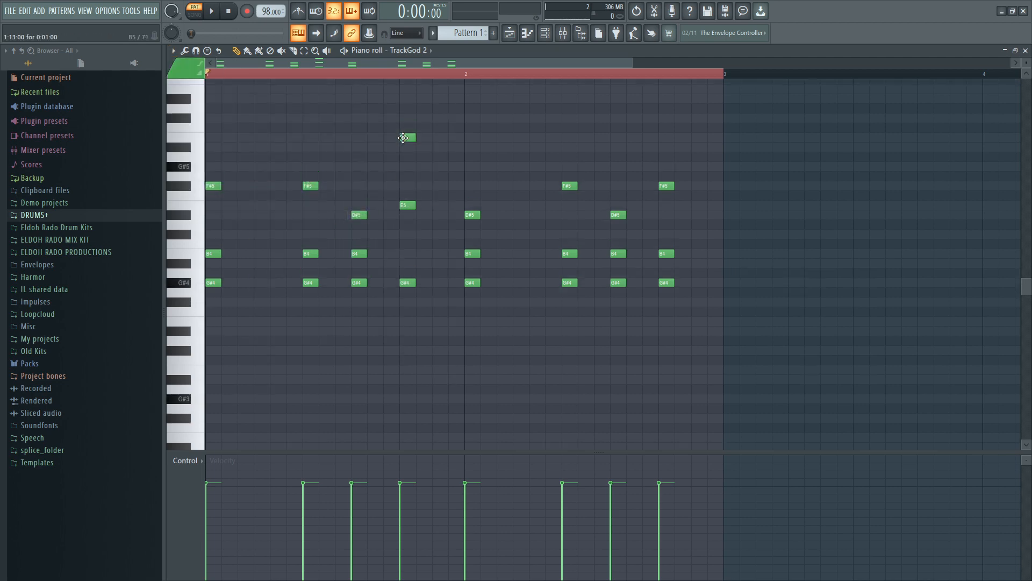
Lower the fourth chord's top note to G#5 while checking the pattern by playback
left_click_drag(403, 141, 402, 150)
key("space")
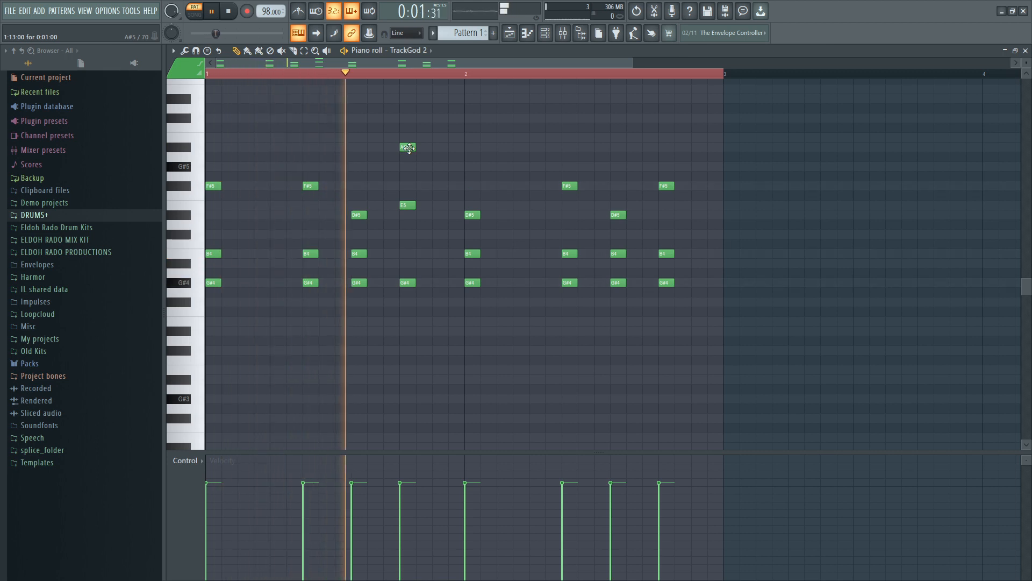
left_click_drag(409, 149, 411, 168)
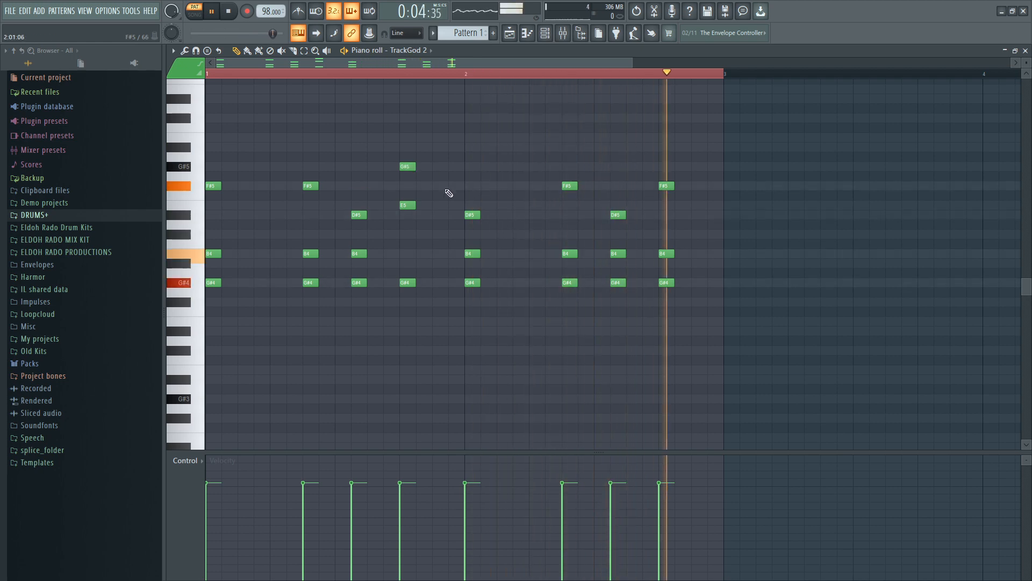
key("space")
Randomize the velocities of all notes with the velocity level at -45%, play the pattern and accept the result
left_click(437, 157)
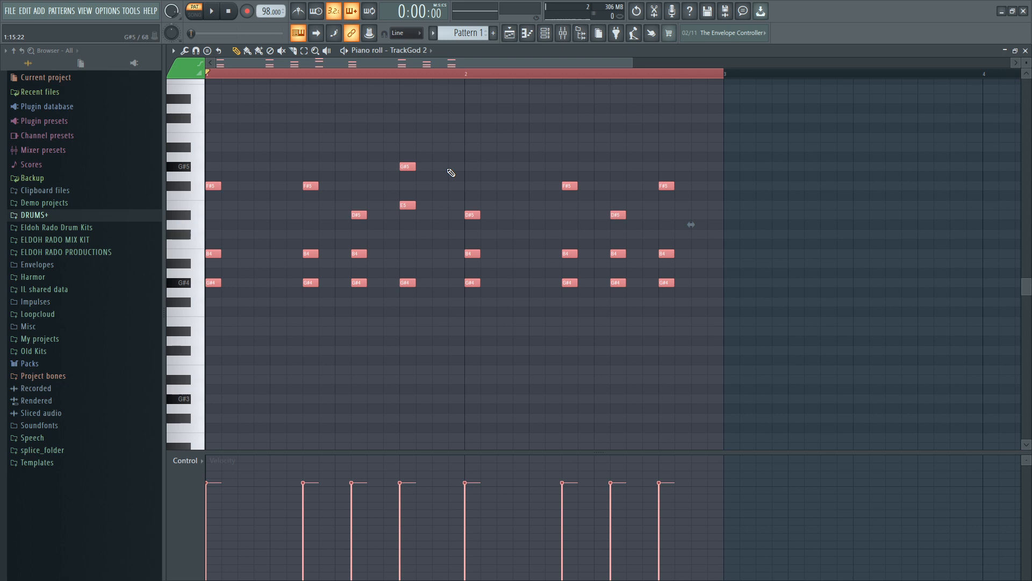
key("alt+r")
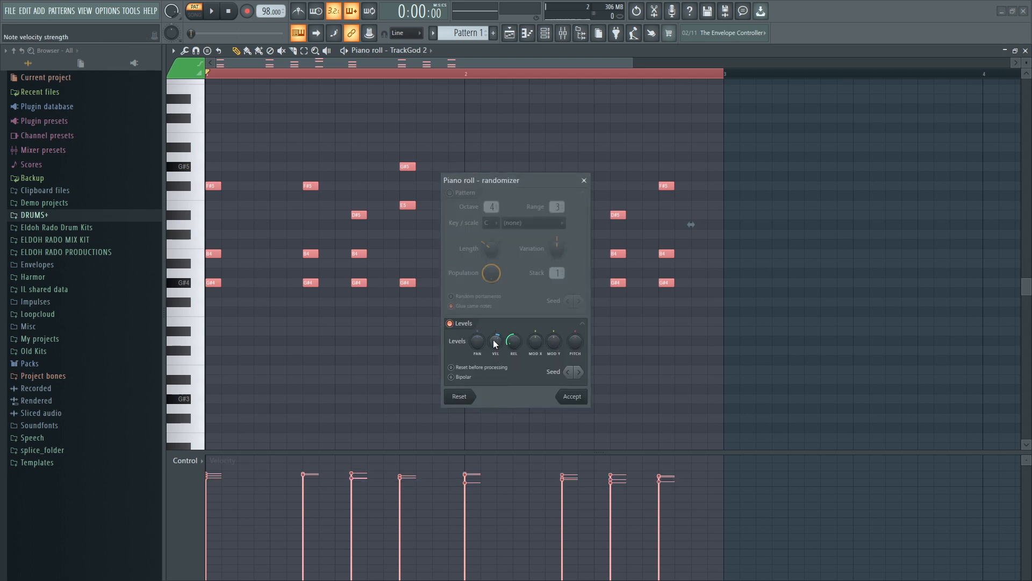
left_click_drag(494, 342, 494, 387)
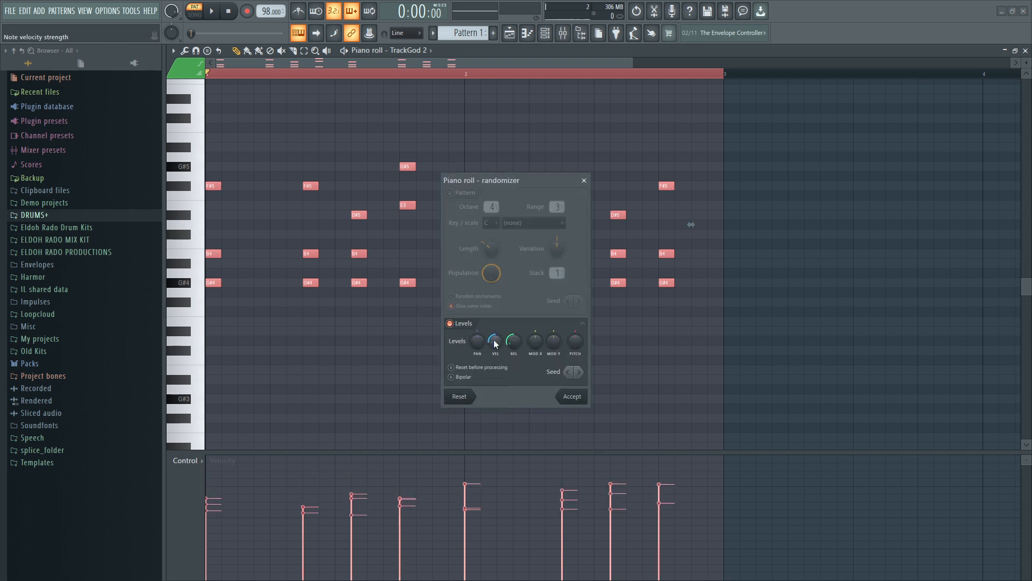
key("space")
left_click_drag(496, 344, 495, 337)
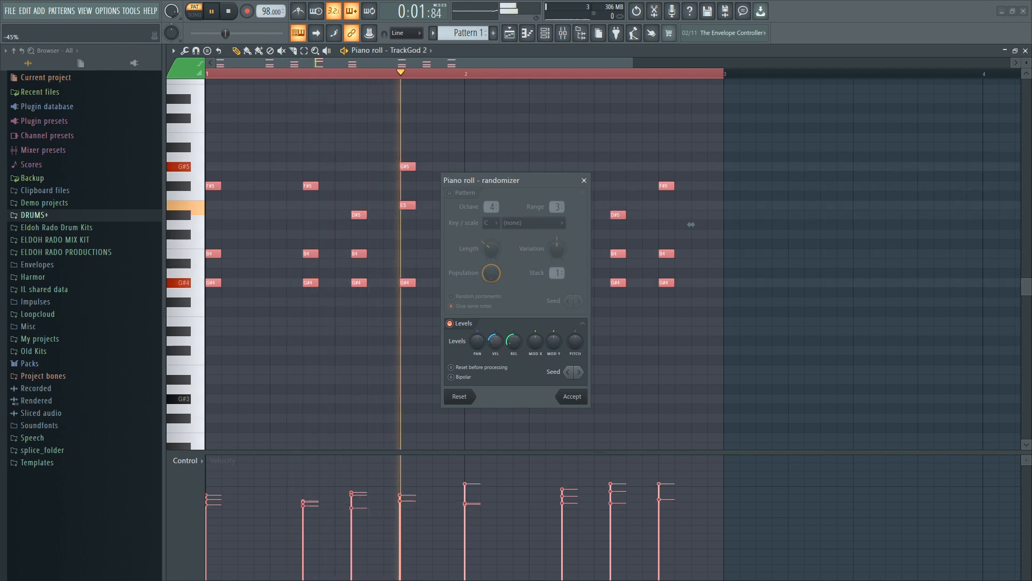
left_click(571, 395)
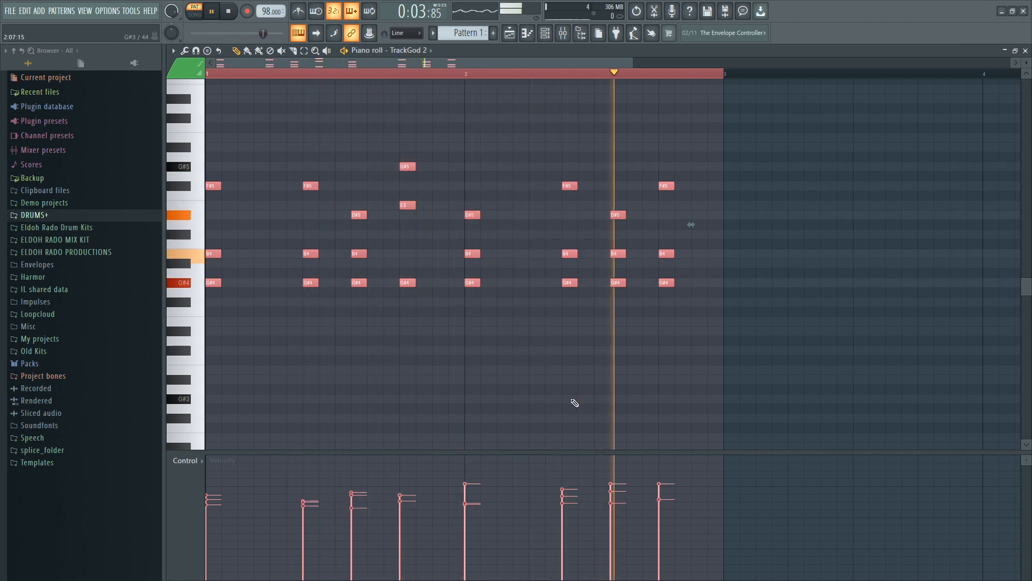
Slightly reduce the velocity of the G#4 note in bar 2's first chord during playback
left_click_drag(473, 263, 474, 252)
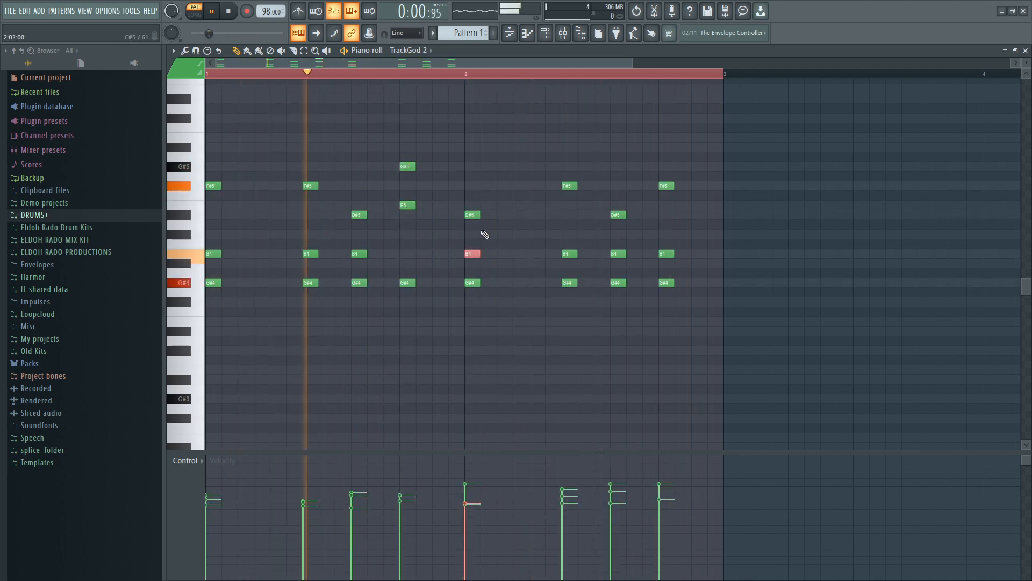
scroll(484, 232, "up", 2)
key("Up")
key("Up")
key("Up")
key("Up")
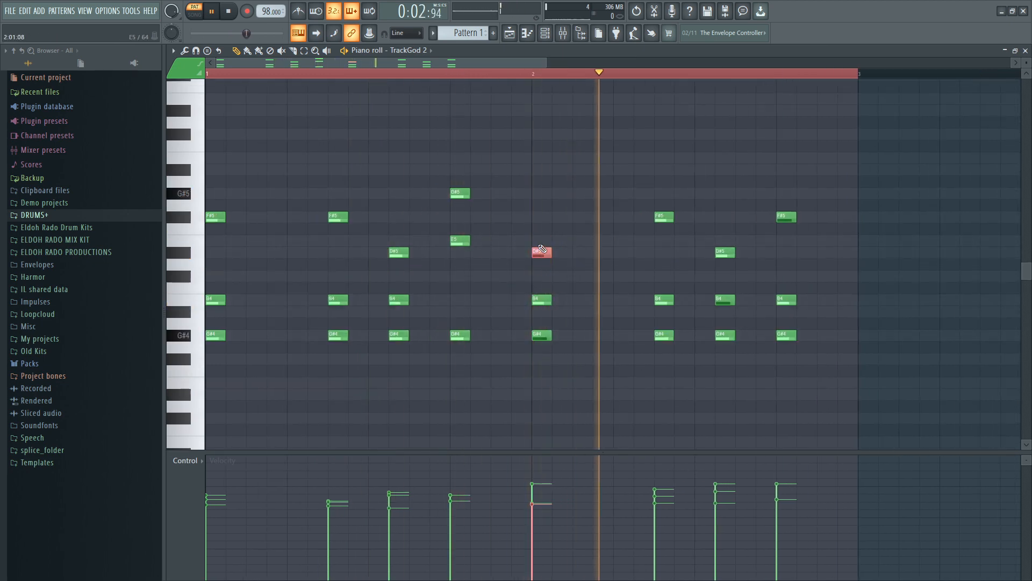
left_click(536, 334)
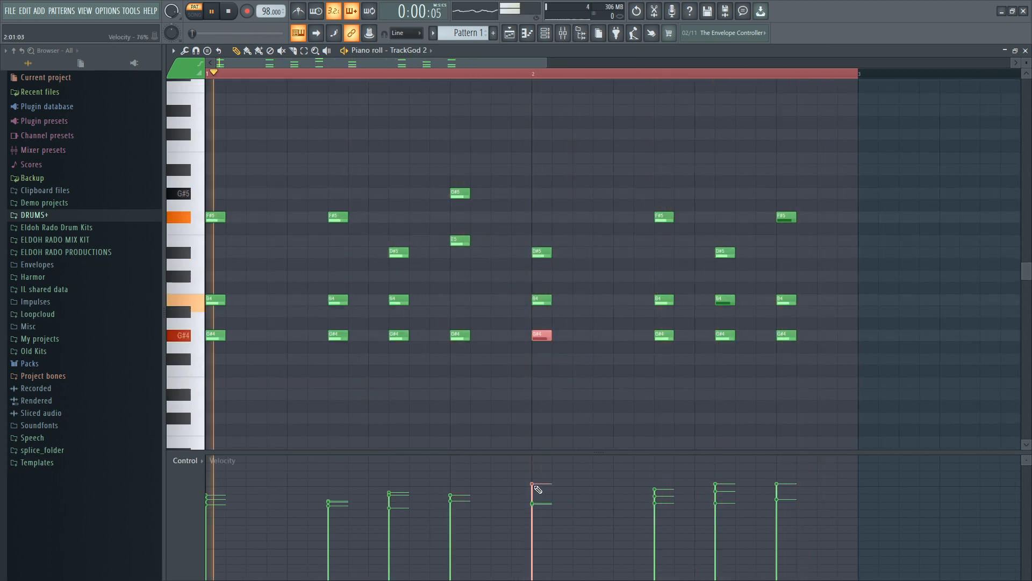
left_click_drag(535, 485, 537, 493)
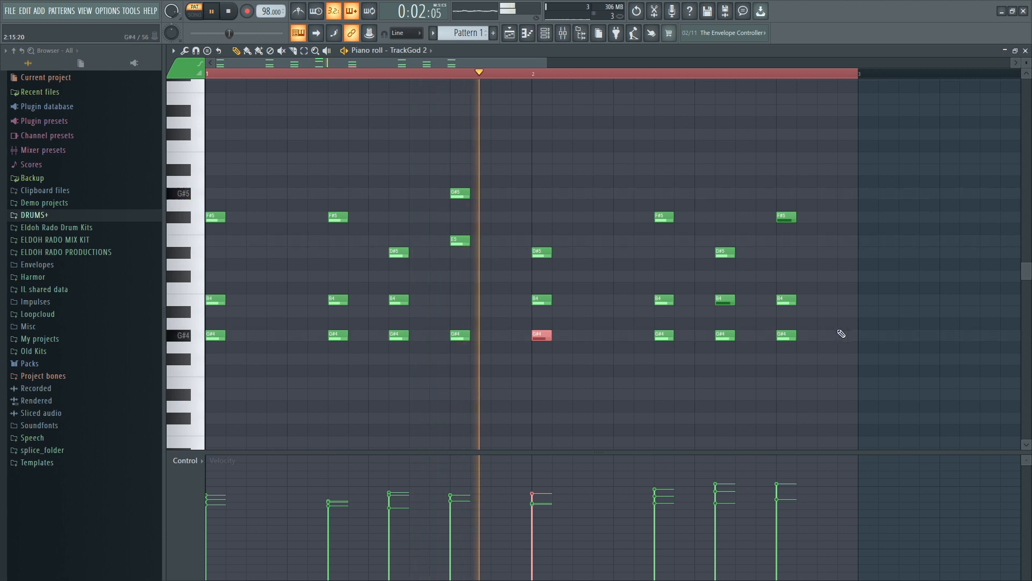
Slightly reduce the velocity of the F#5 note in bar 2's last chord
left_click(786, 336)
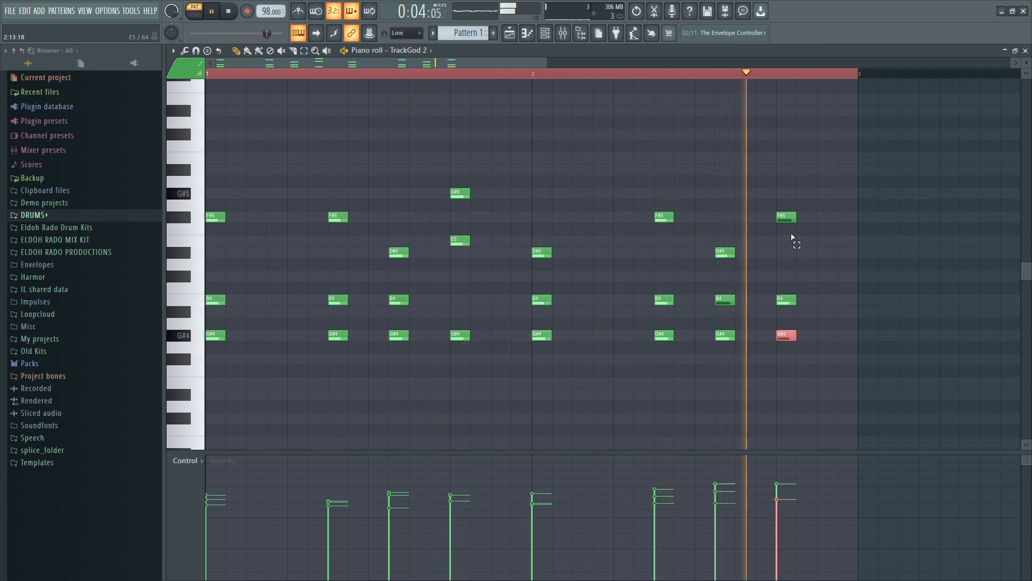
left_click(786, 217)
left_click_drag(790, 489, 792, 492)
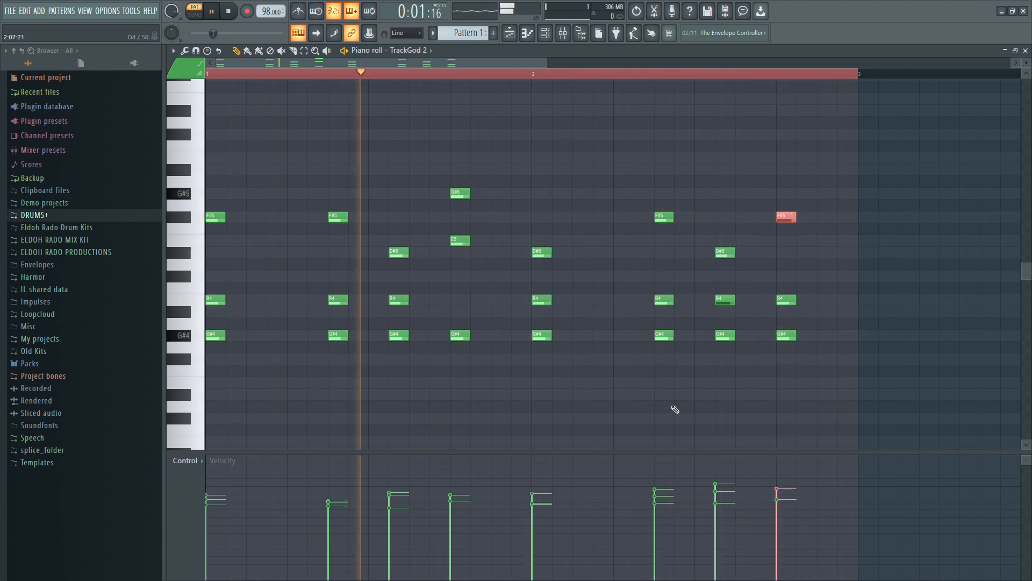
Close the piano roll, reposition the TrackGod 2 window slightly, and reopen the channel's piano roll
left_click(1025, 51)
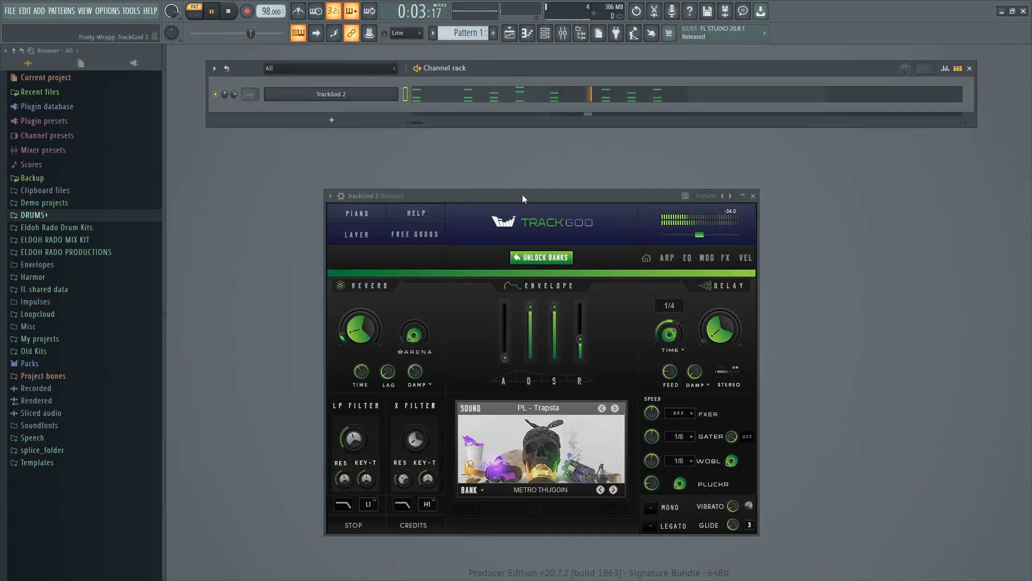
left_click_drag(521, 195, 531, 191)
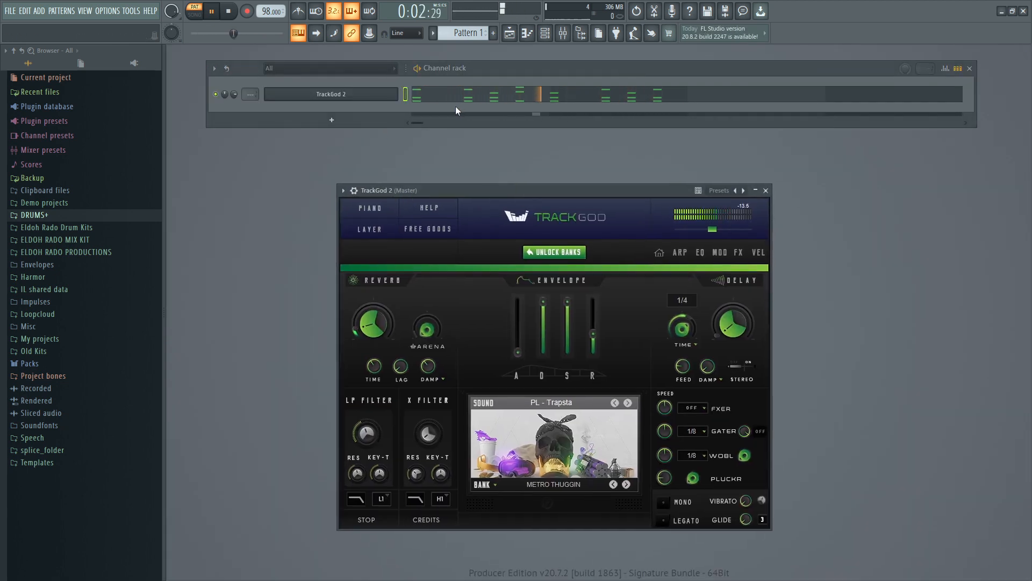
right_click(395, 94)
left_click(414, 100)
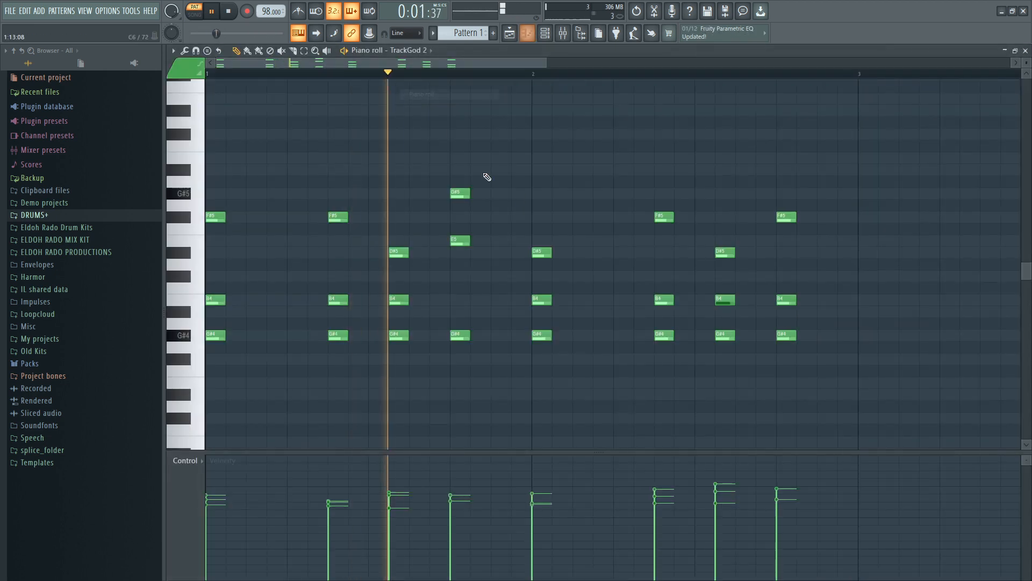
Delete the extra G#4 notes after bar 1's first chord and play the pattern
key("space")
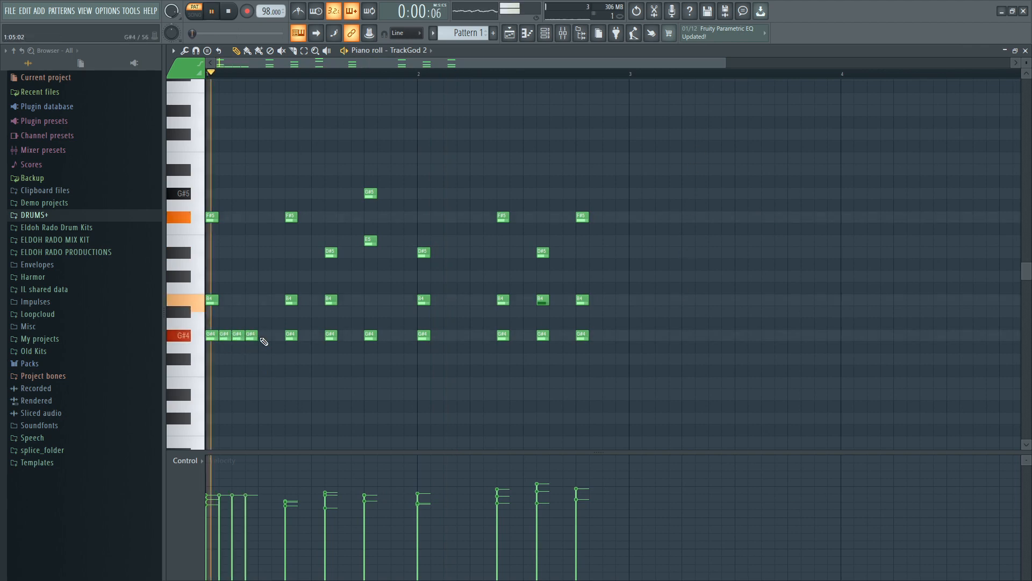
right_click(250, 338)
right_click(239, 339)
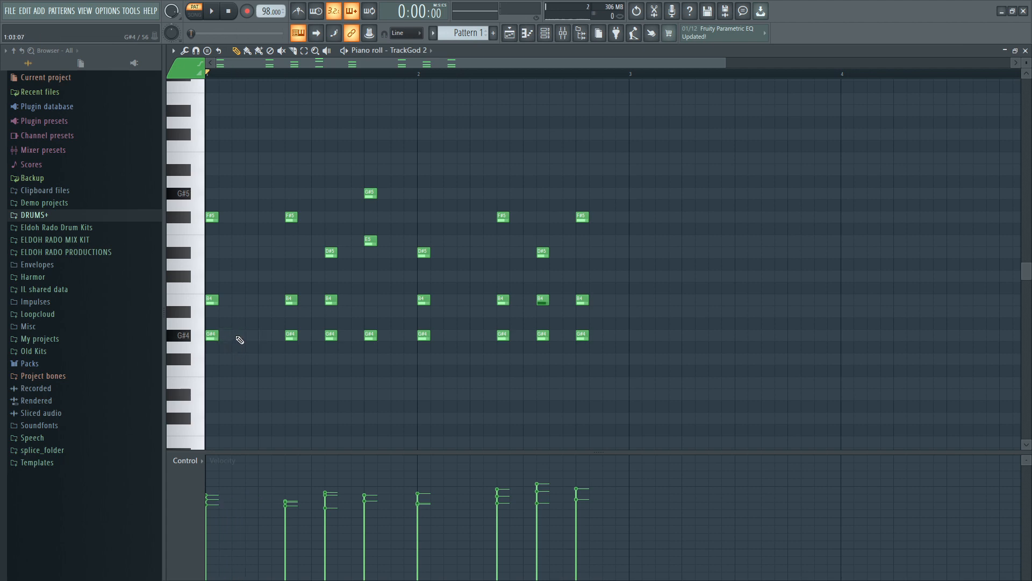
key("space")
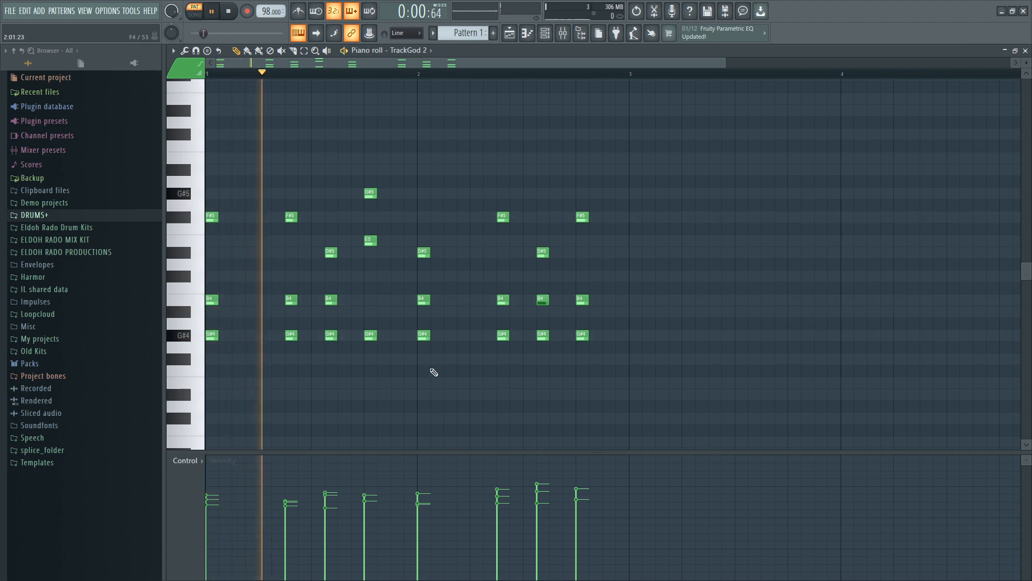
Duplicate the entire two-bar chord pattern to start at bar 3, deselect the copies and stop playback
left_click_drag(670, 399, 150, 148)
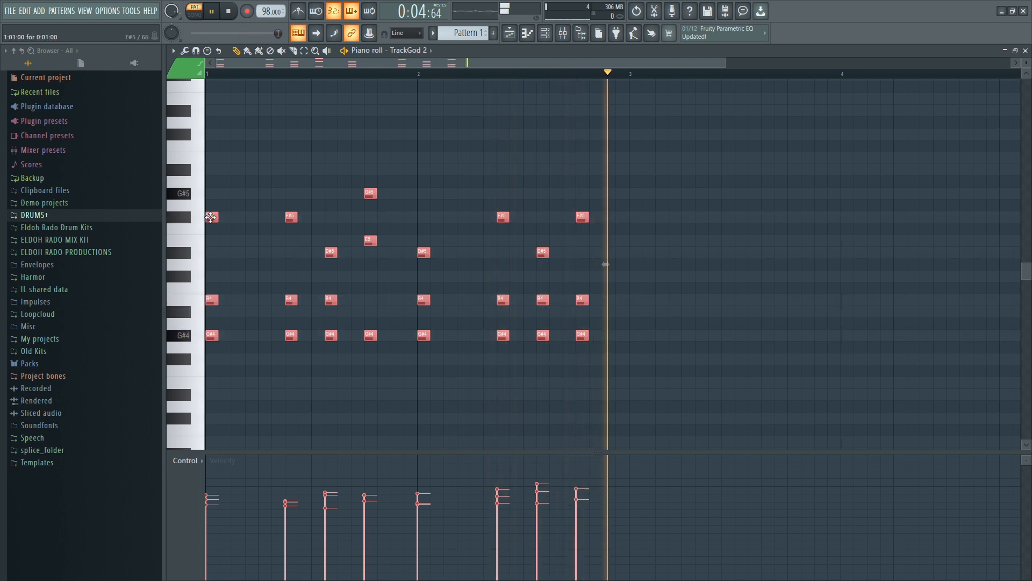
left_click_drag(210, 217, 632, 216, "shift")
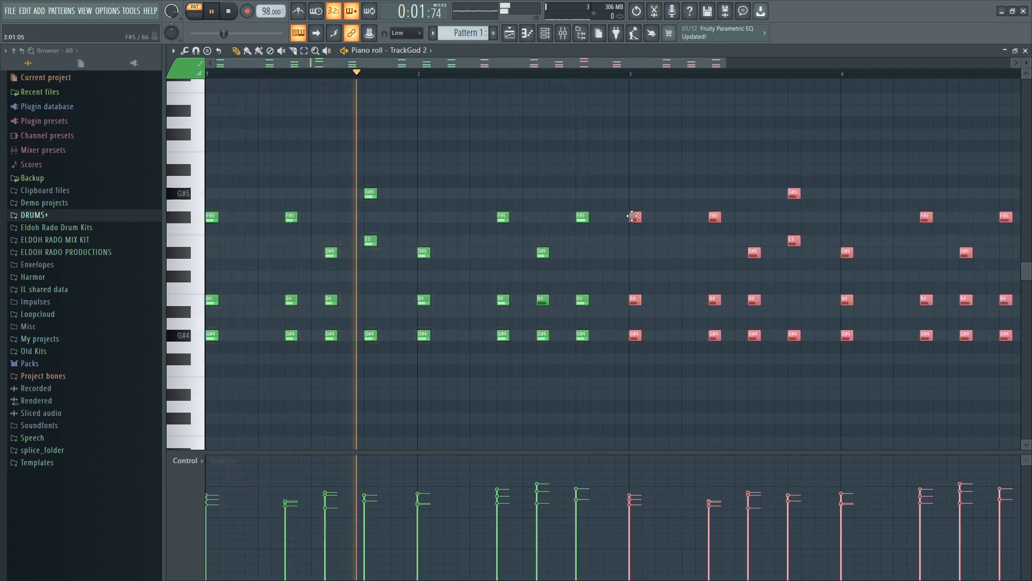
left_click_drag(557, 64, 610, 76)
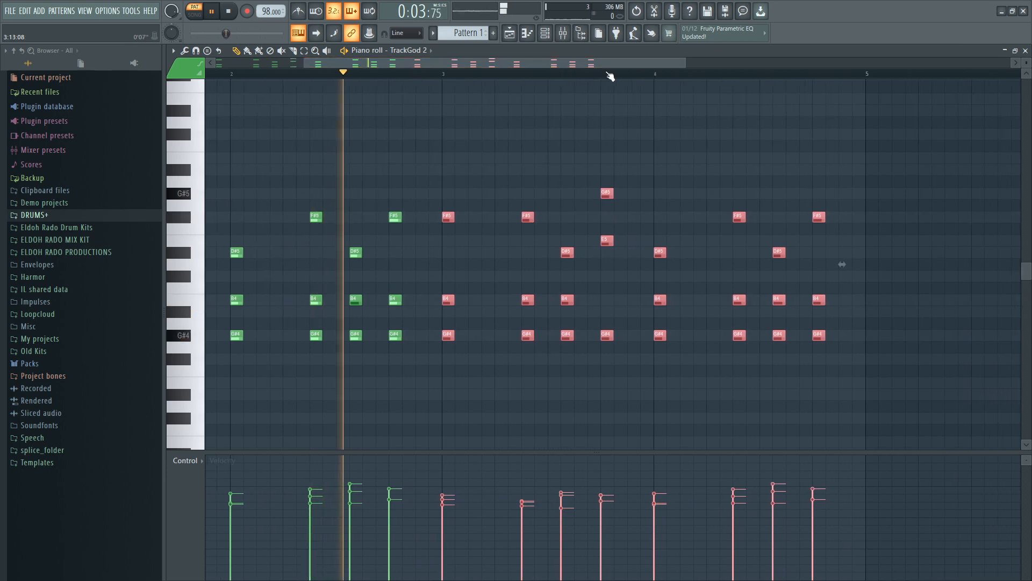
left_click(673, 168, "ctrl")
key("space")
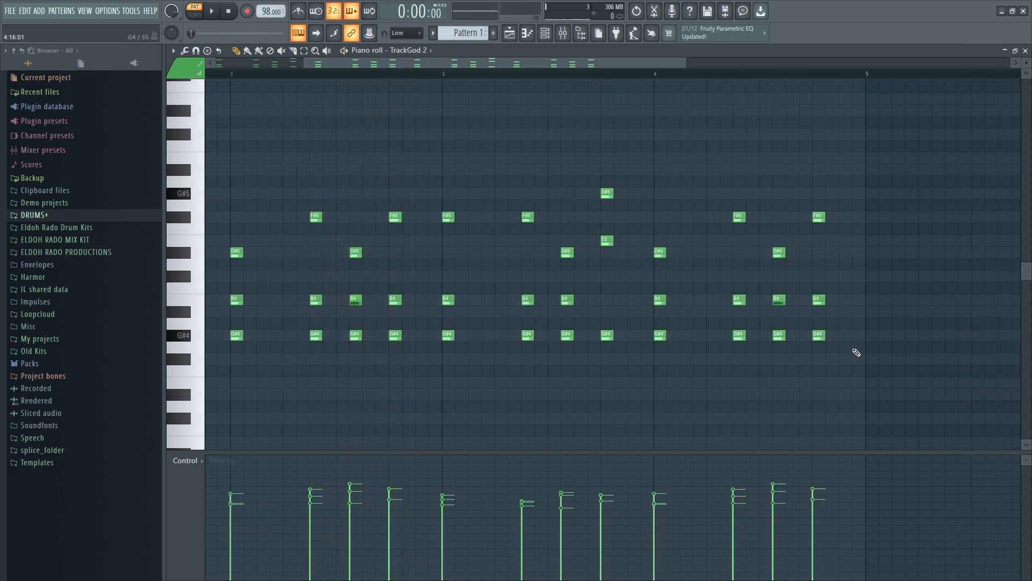
Transpose the last three chords of bar 4 down so their lowest notes sit on D#4, and play the pattern
left_click_drag(852, 375, 752, 198, "ctrl")
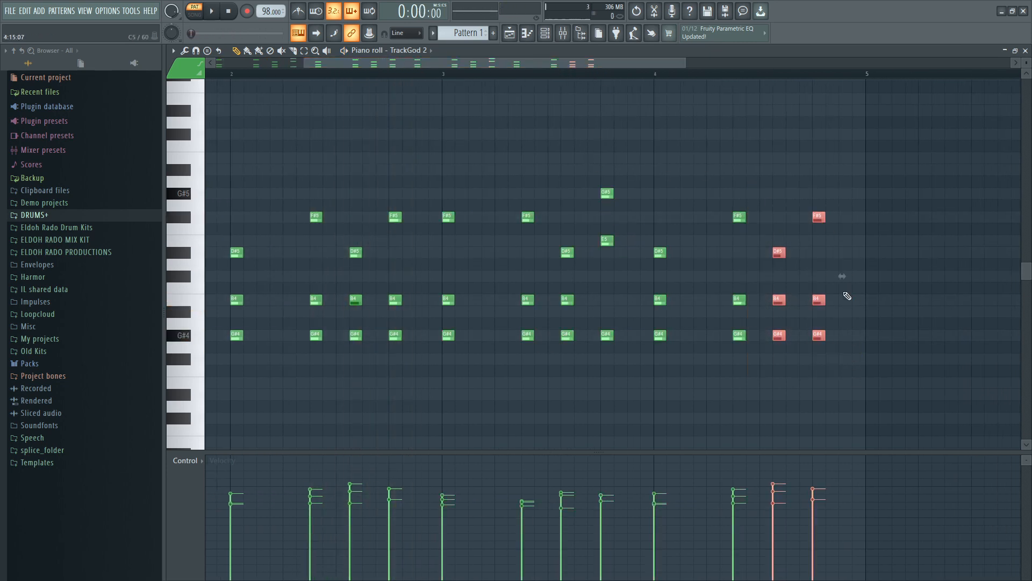
left_click_drag(847, 365, 741, 284, "ctrl")
key("space")
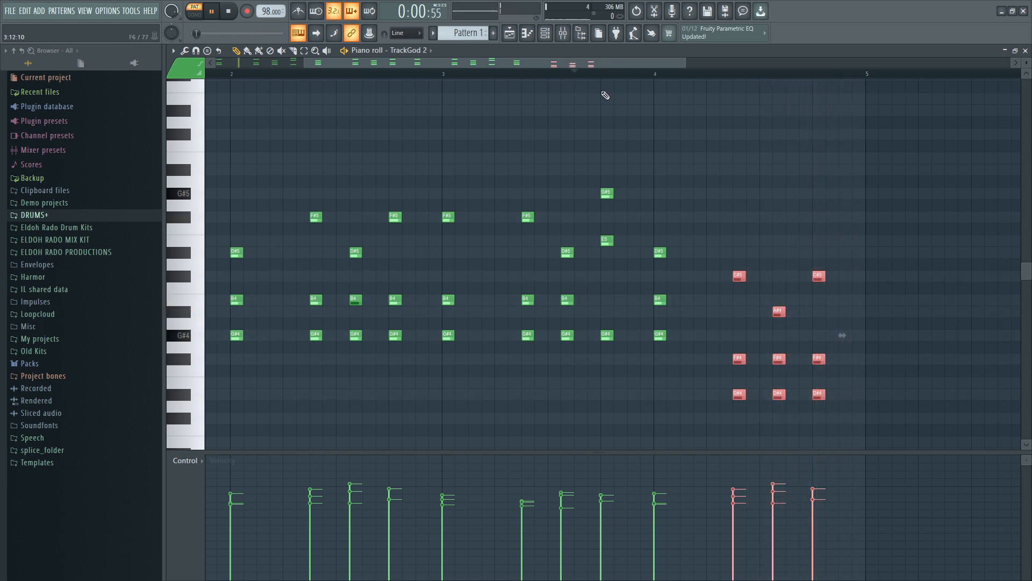
Move bar 4's first chord down to D#4, F#4 and A#4, play the pattern and deselect the chord
left_click_drag(688, 329, 660, 250)
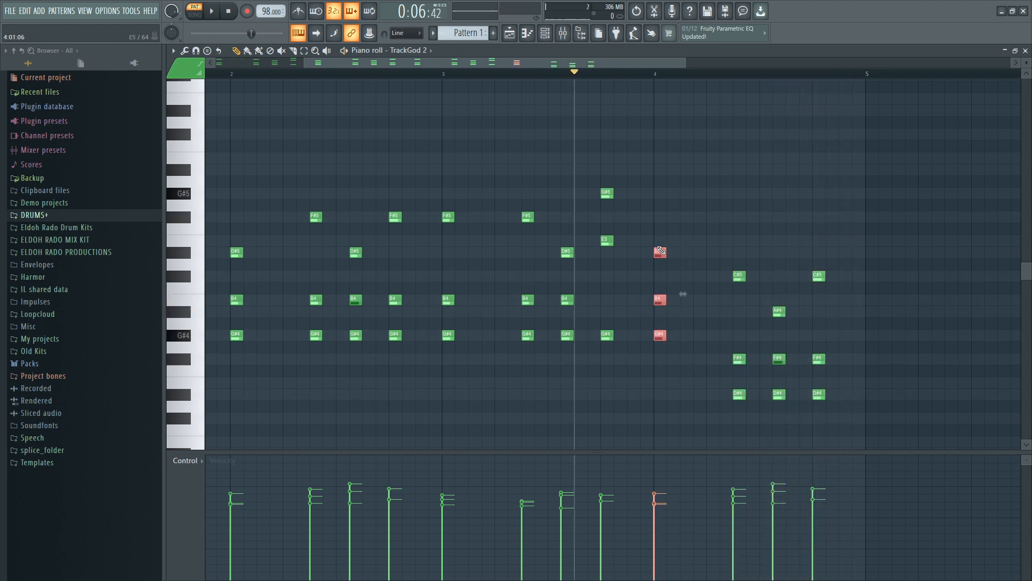
left_click_drag(682, 375, 658, 248)
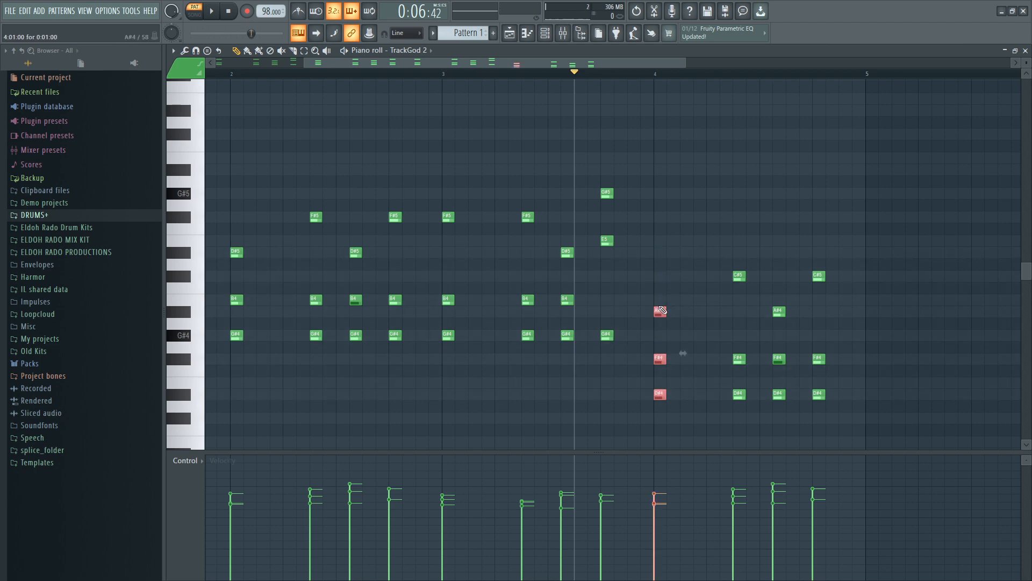
key("space")
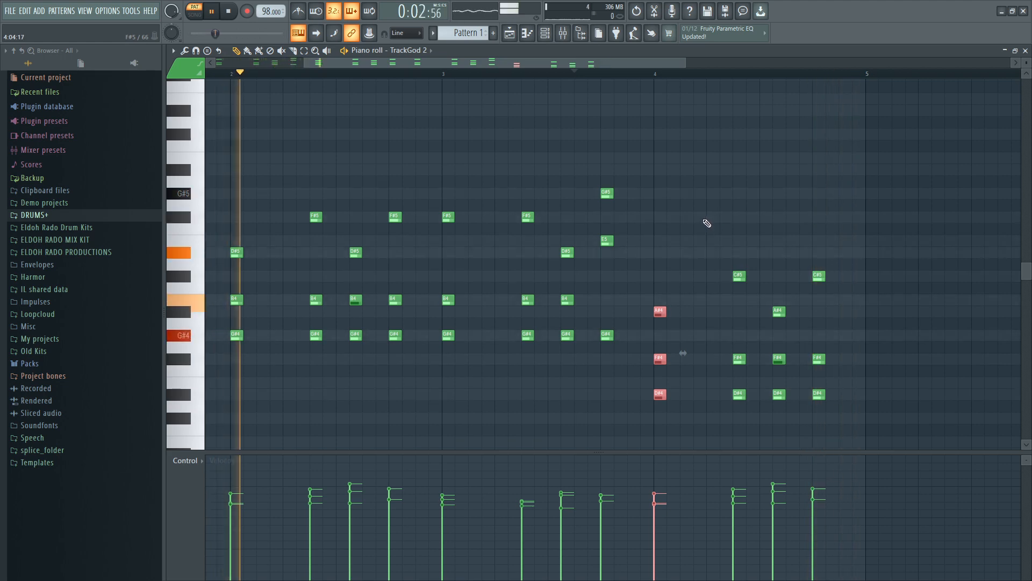
left_click(701, 225, "ctrl")
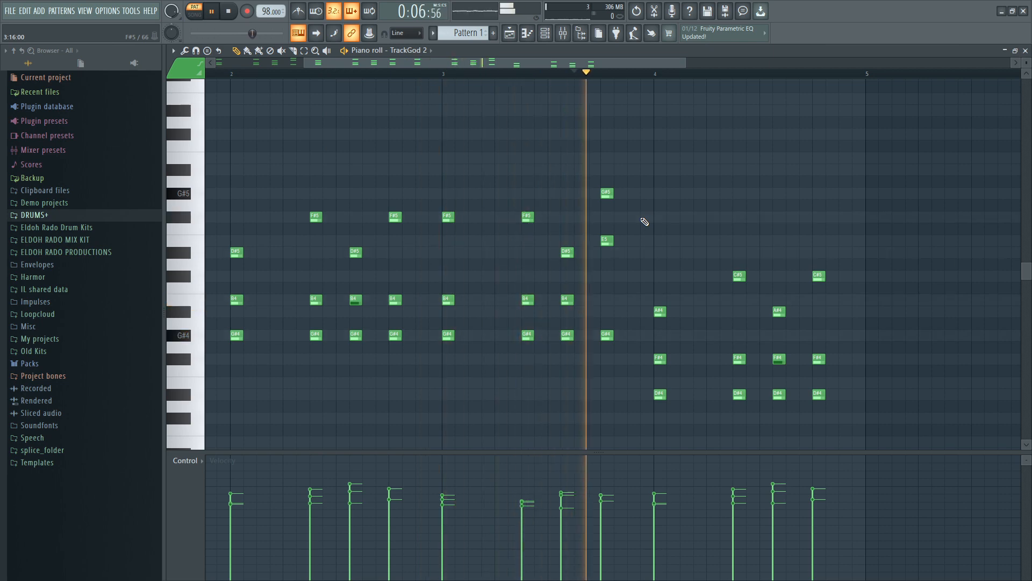
Audition all notes one octave higher and return them to their original octave
key("ctrl+a")
key("ctrl+Up")
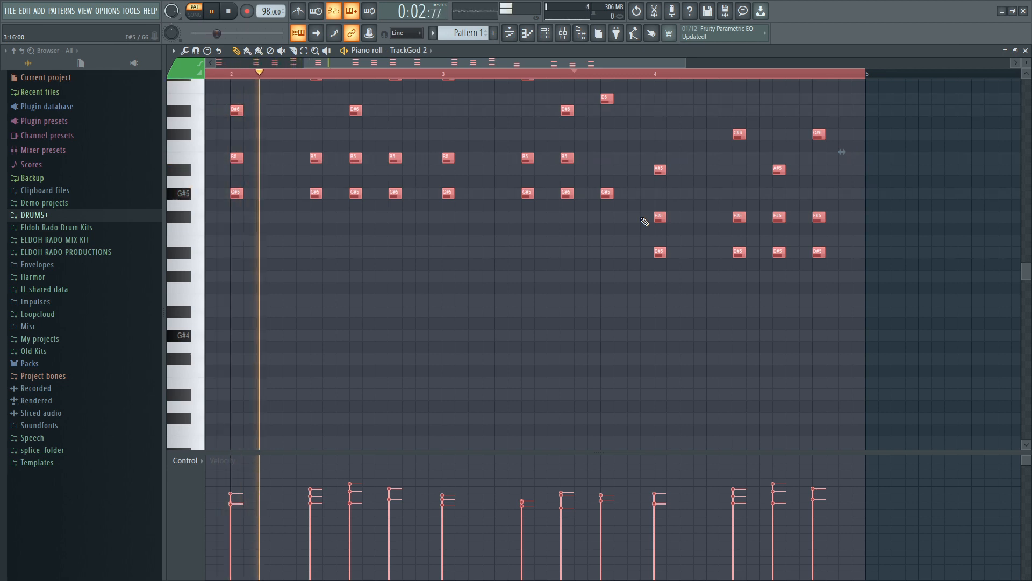
key("ctrl+Down")
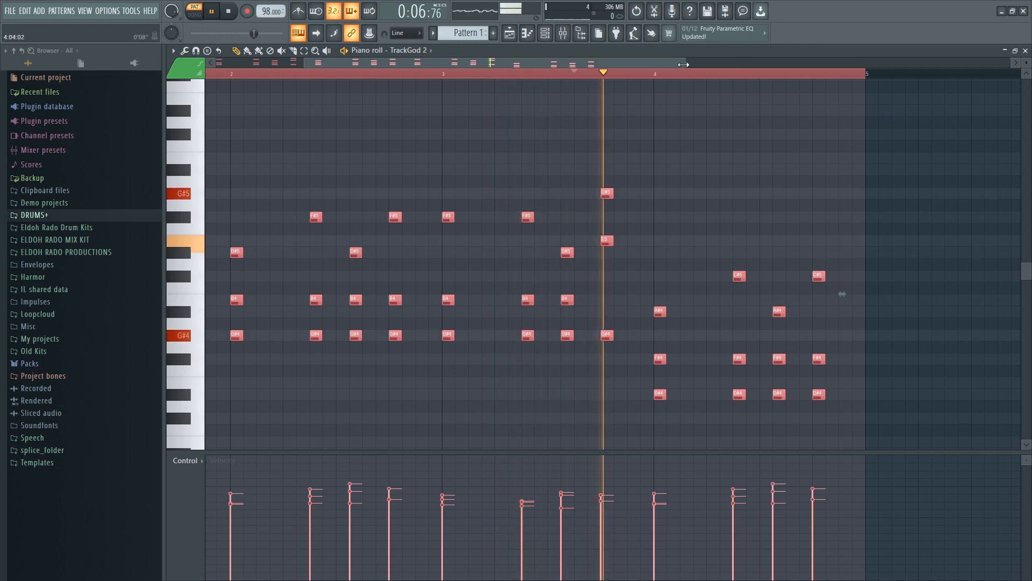
Close the piano roll, route the TrackGod 2 channel to mixer track 1 and open the mixer
left_click_drag(685, 63, 857, 63)
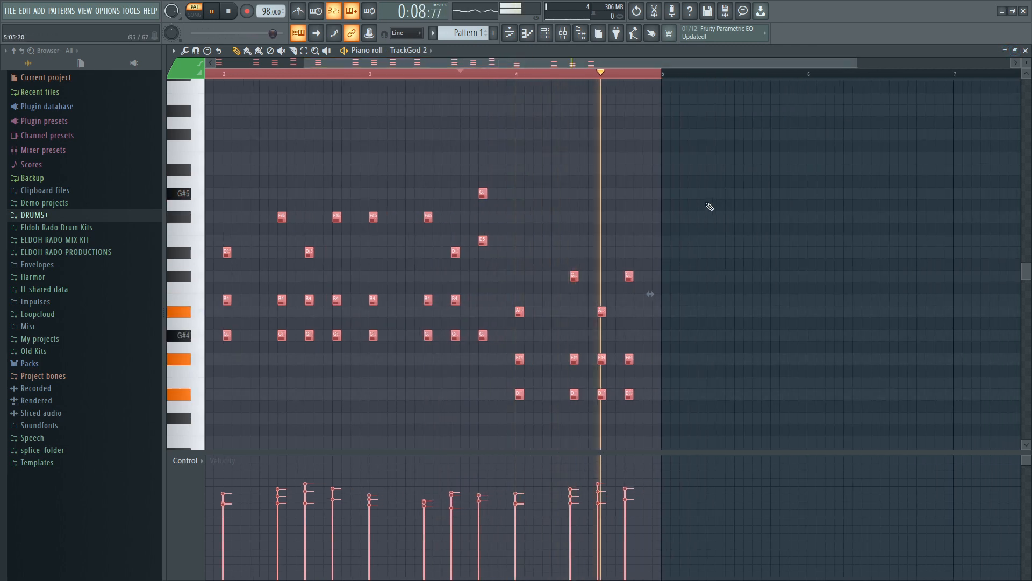
left_click(1025, 50)
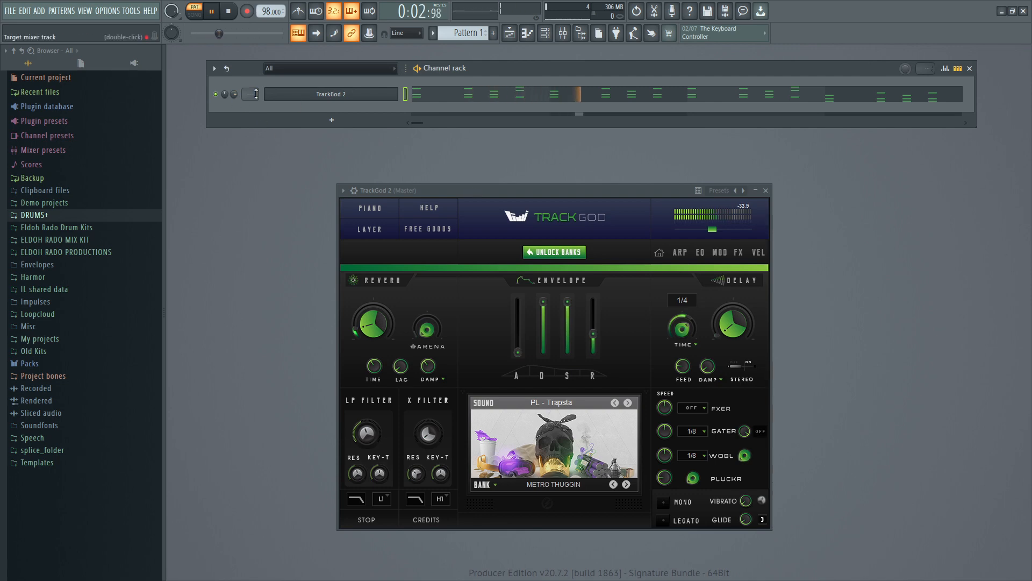
left_click(561, 41)
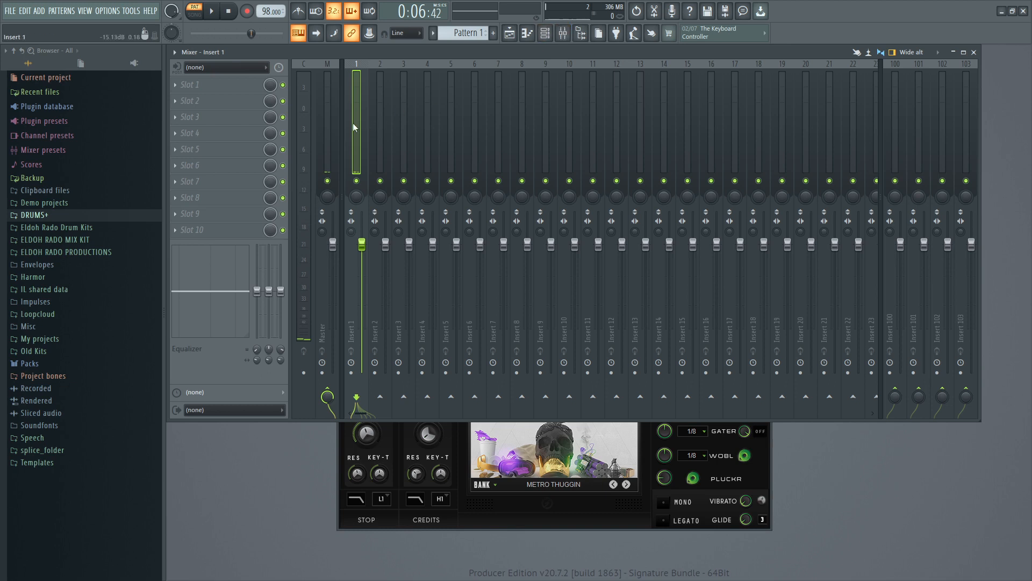
Load Fruity Parametric EQ 2 into the first effect slot of Insert 1
left_click(228, 86)
mouse_move(346, 204)
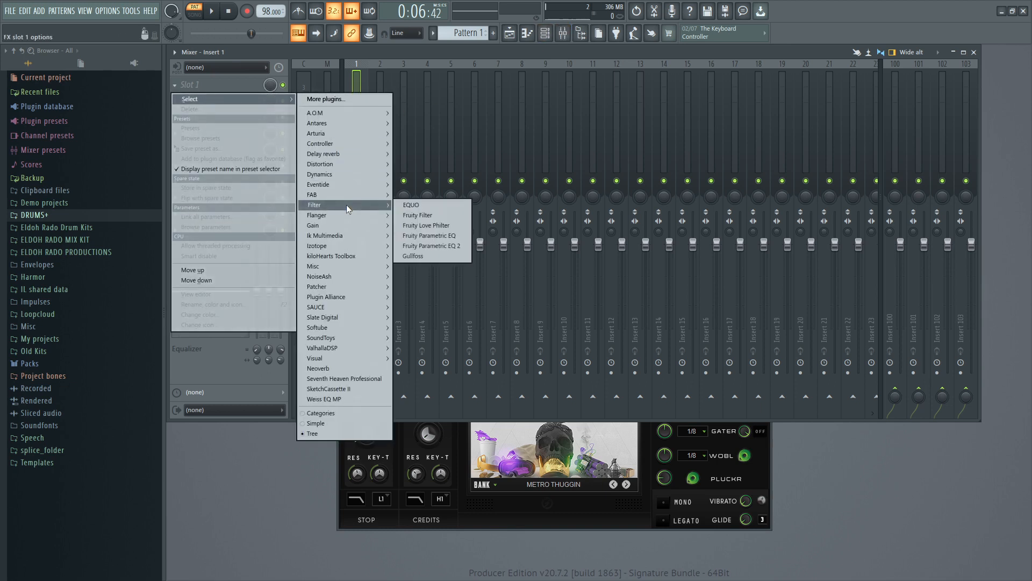
left_click(450, 245)
Cut the lows with band 1 and the highs with band 7 of the EQ during playback
key("space")
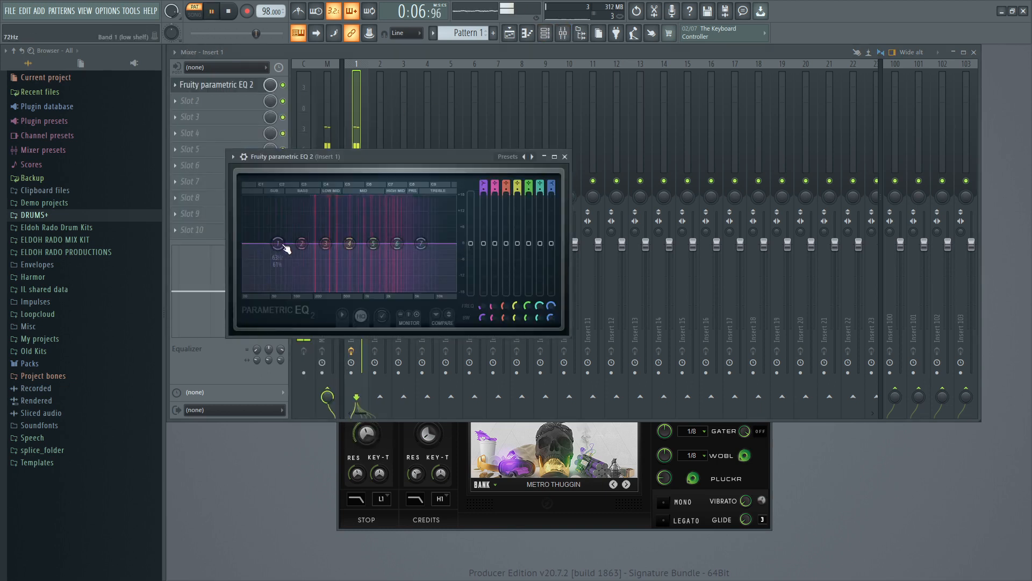
left_click_drag(285, 247, 289, 282)
left_click_drag(421, 243, 402, 285)
mouse_move(289, 283)
left_mouse_down()
mouse_move(299, 290)
mouse_move(298, 278)
left_mouse_up()
left_click_drag(393, 284, 400, 284)
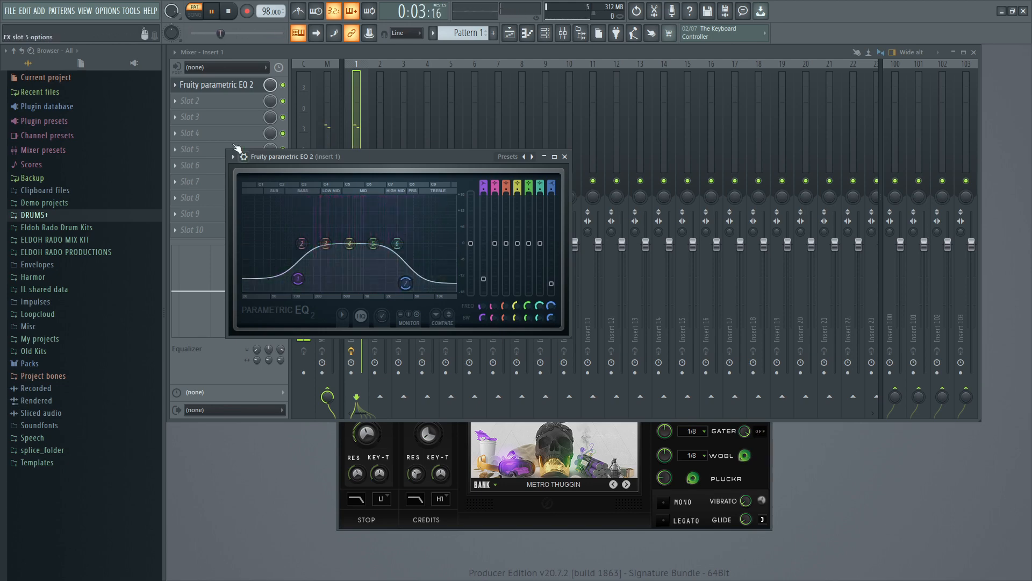
Load the SoundToys LittleRadiator into Insert 1's second effect slot and move its window aside
left_click(189, 101)
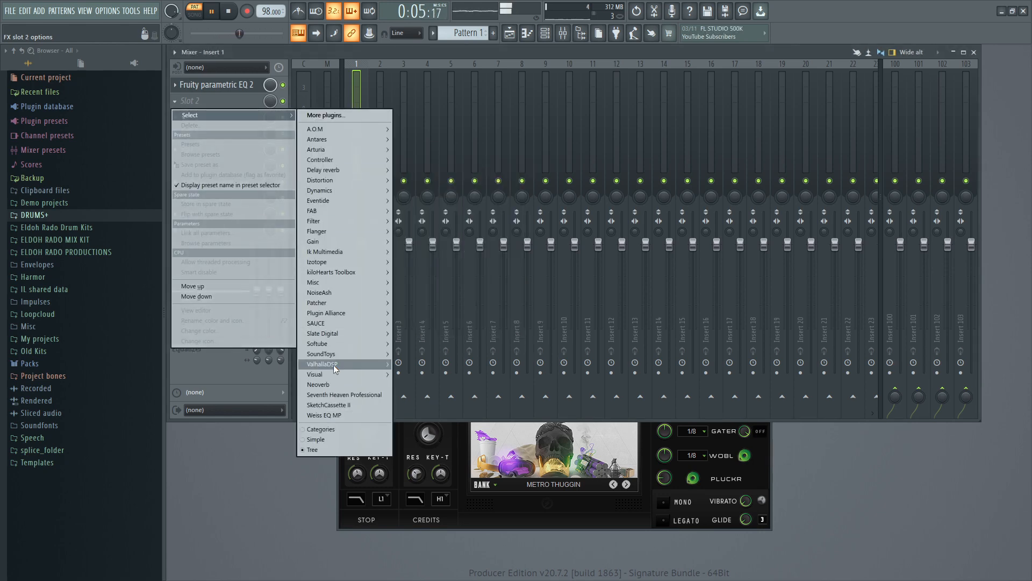
mouse_move(333, 356)
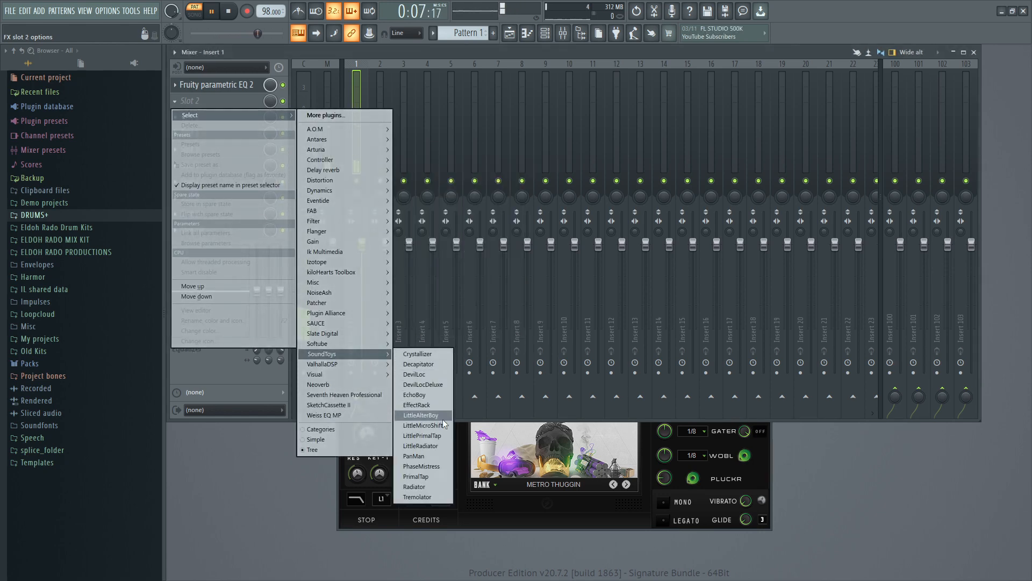
left_click(421, 446)
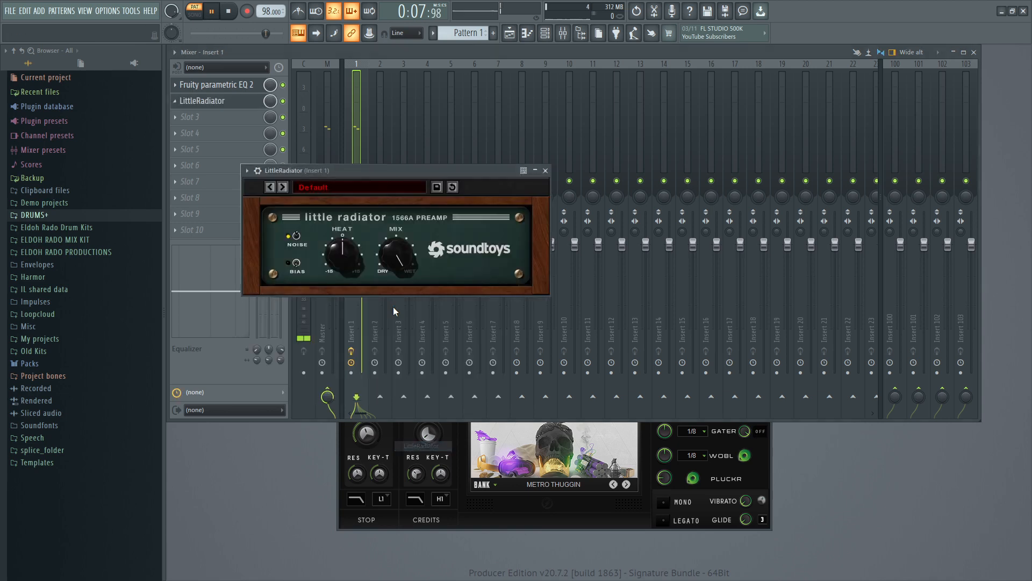
left_click_drag(409, 171, 539, 171)
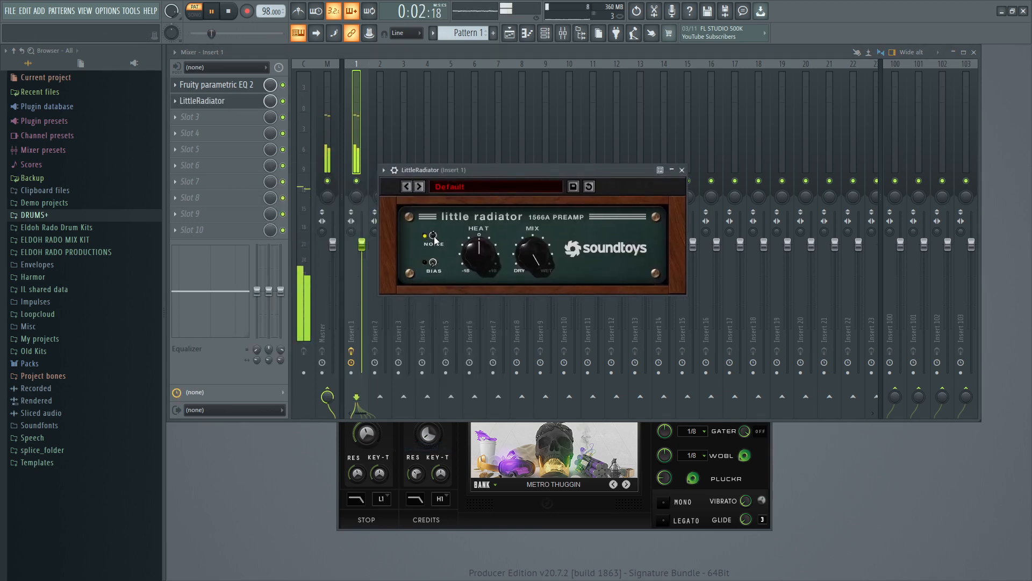
Raise LittleRadiator's heat, set its mix to about 56% while comparing the effect on and off, and close its window
left_click_drag(482, 257, 483, 256)
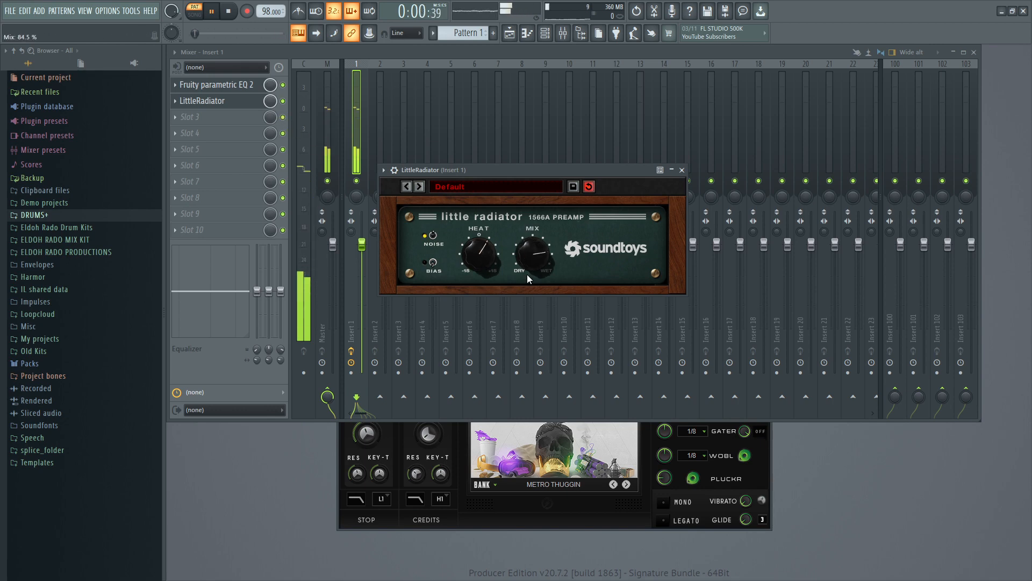
mouse_move(527, 278)
left_mouse_down()
mouse_move(527, 290)
mouse_move(537, 276)
left_mouse_up()
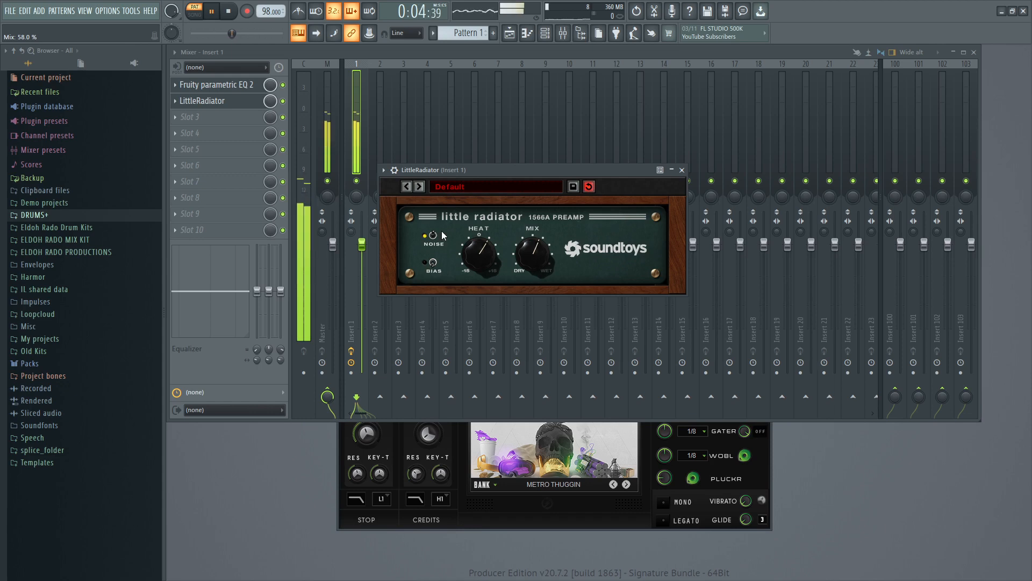
left_click(283, 101)
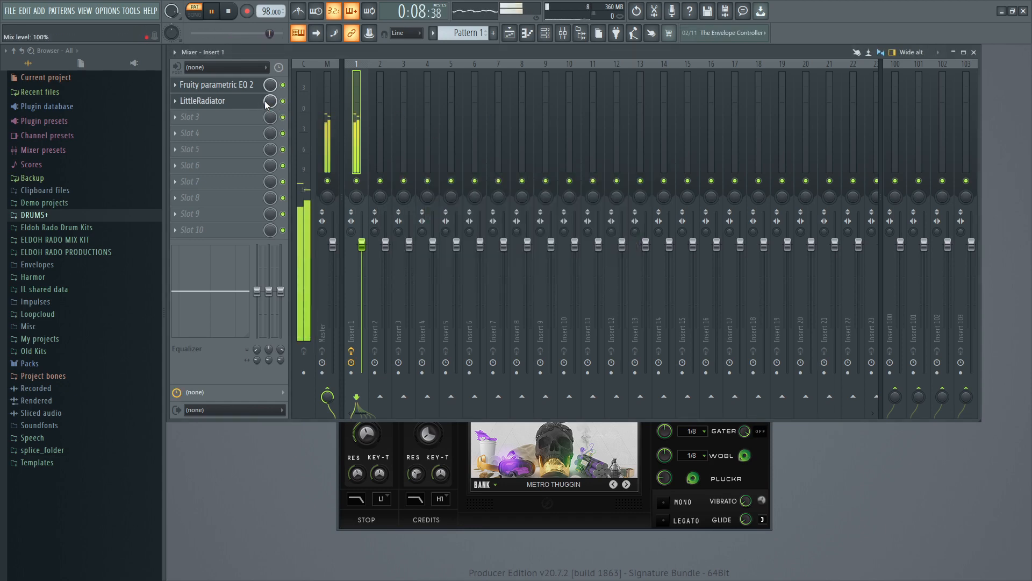
left_click(252, 102)
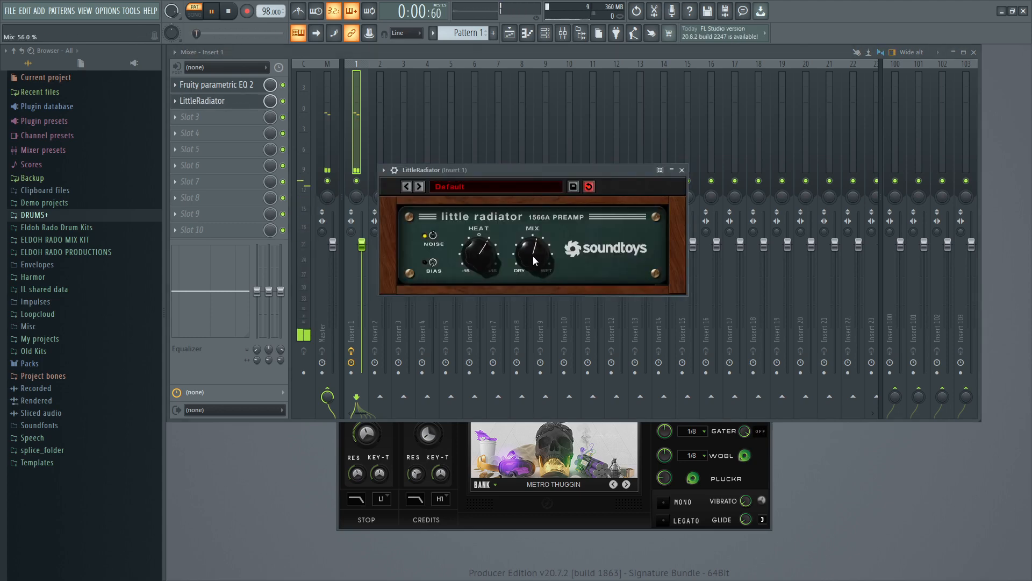
left_click_drag(534, 256, 534, 257)
left_click(682, 170)
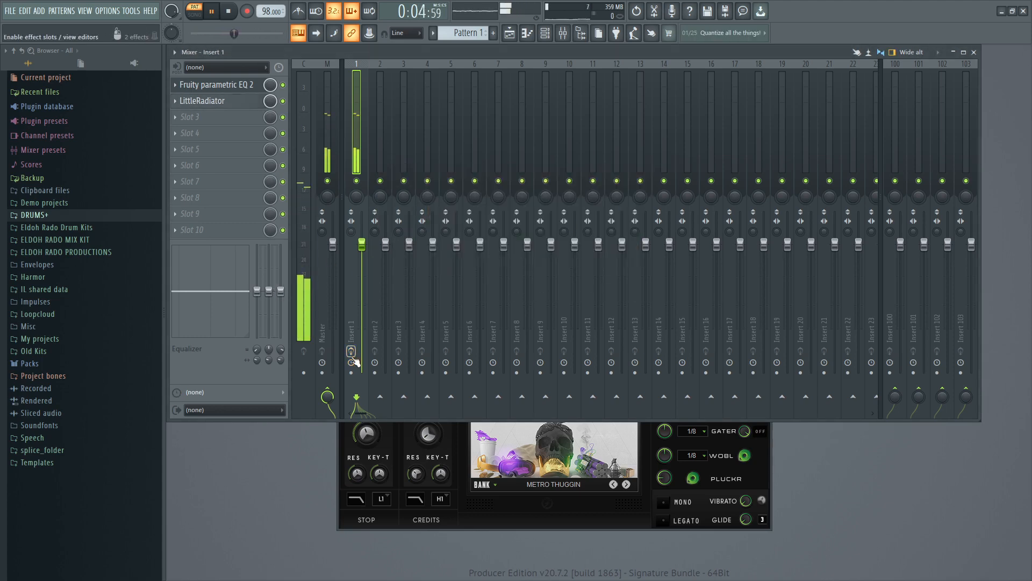
Close the mixer and the TrackGod 2 window, and move the channel rack slightly lower
left_click(973, 52)
left_click(565, 157)
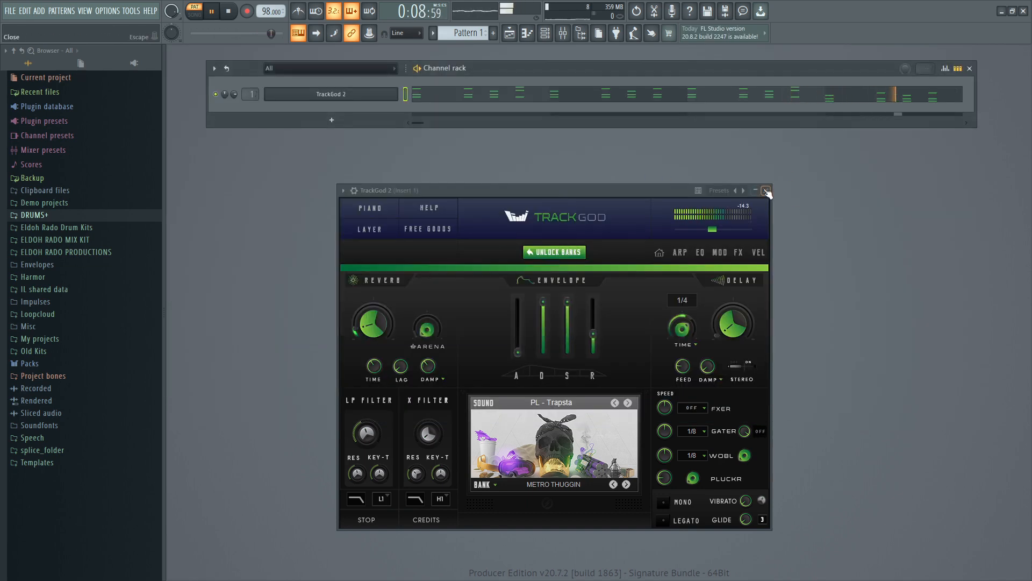
left_click(766, 191)
left_click_drag(505, 68, 498, 105)
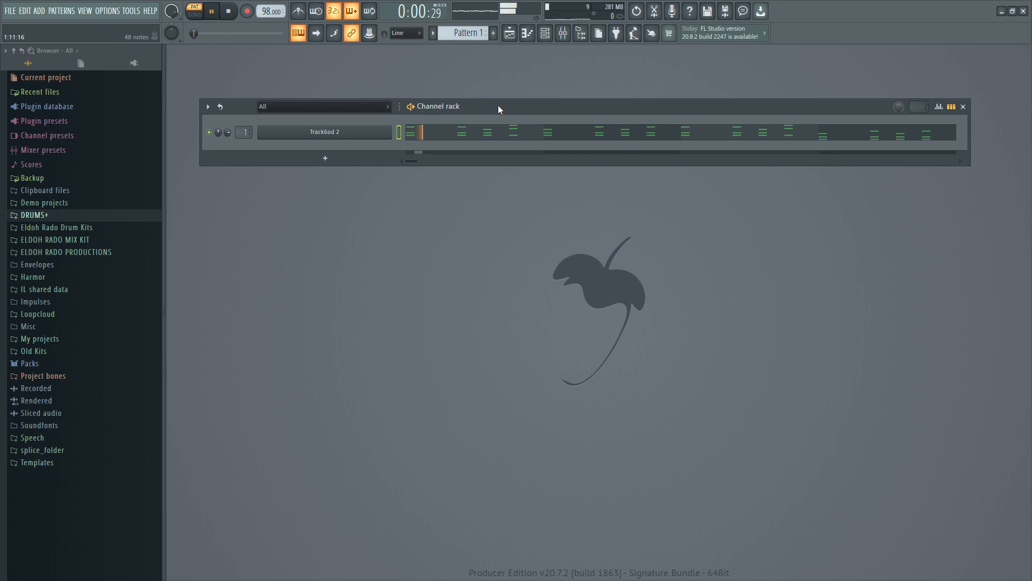
Add a Delay Lama channel with the Ngawang preset and move its window clear of the channel rack
left_click(324, 157)
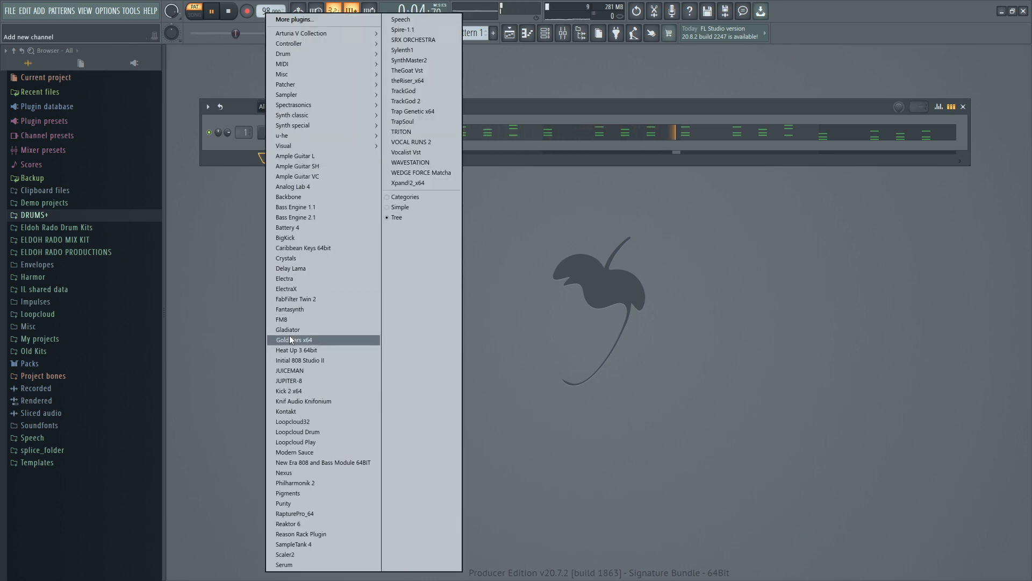
left_click(290, 268)
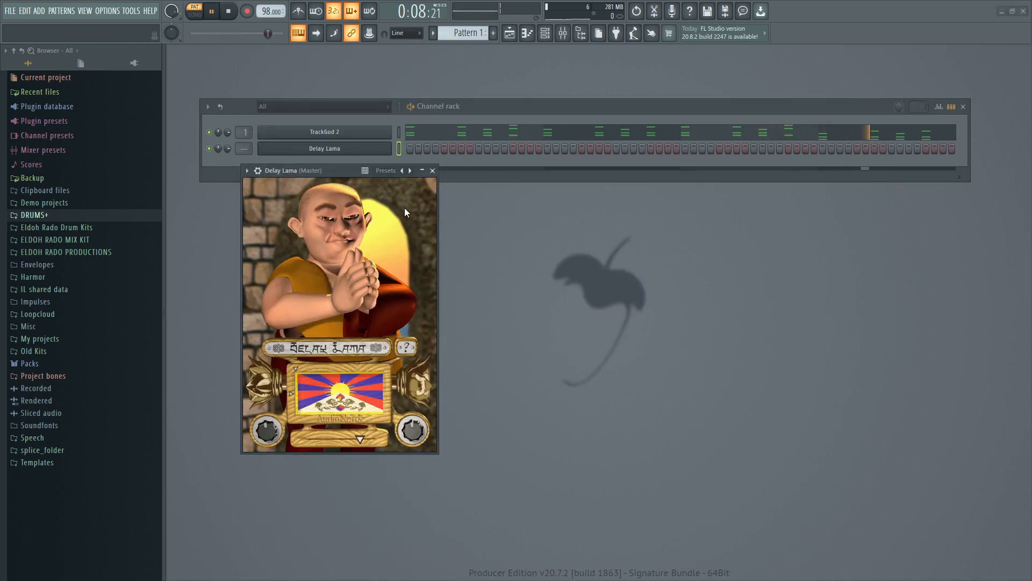
left_click(390, 171)
left_click(405, 205)
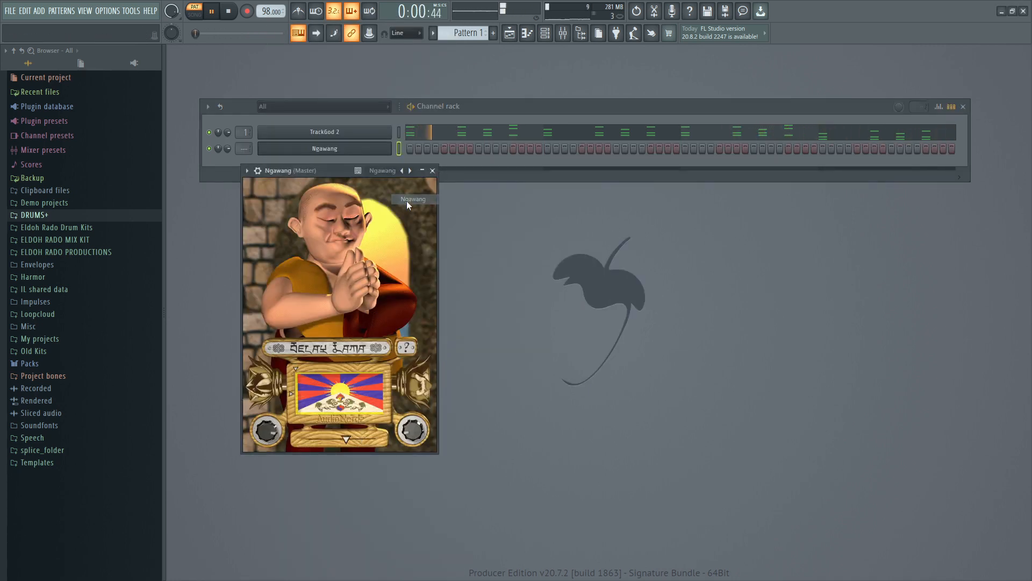
left_click_drag(328, 171, 341, 248)
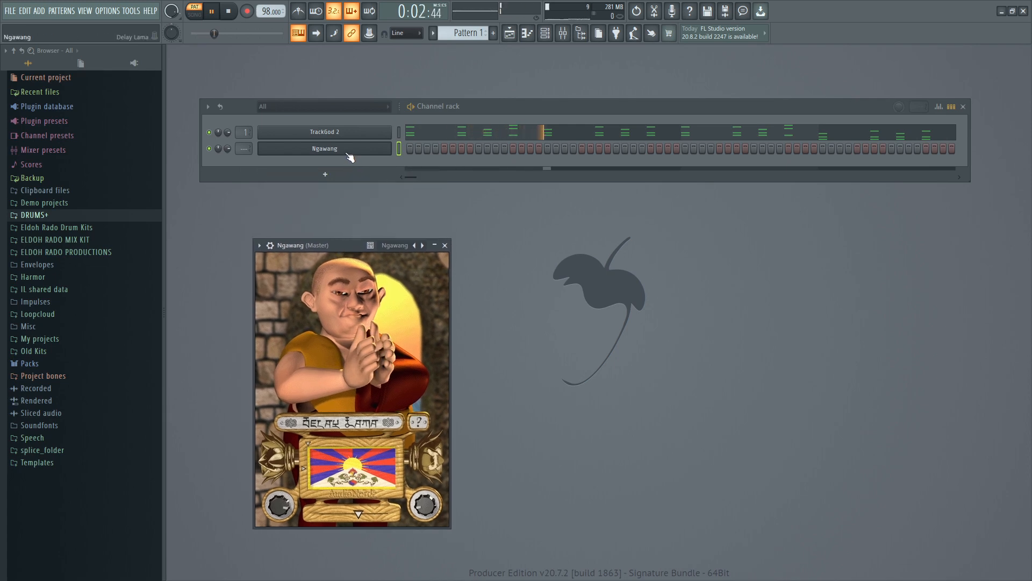
In the Ngawang channel's piano roll, fill bar 1 with a long F#5 followed by shorter D#5 and G#5 notes, and audition them
right_click(321, 147)
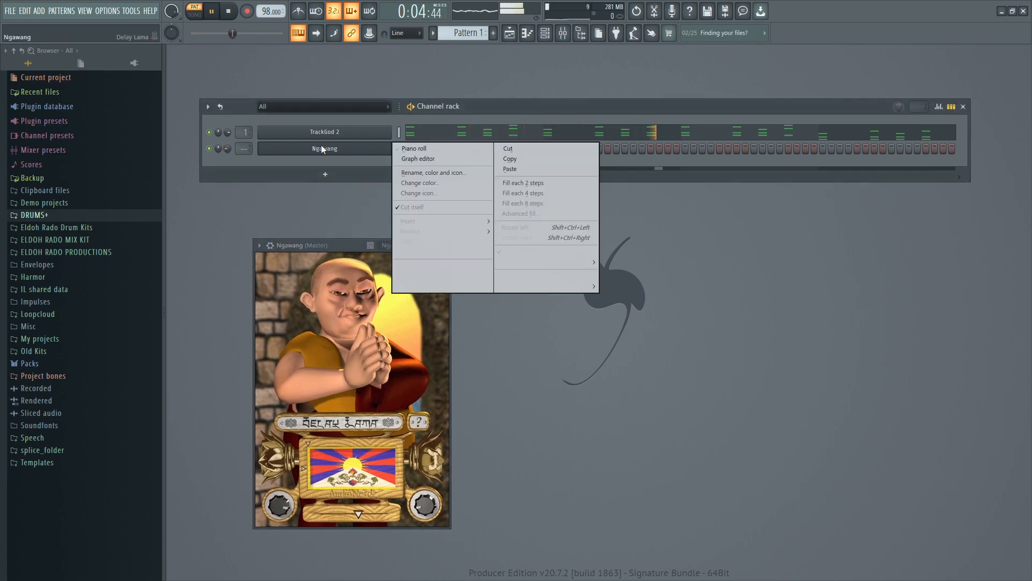
left_click(414, 150)
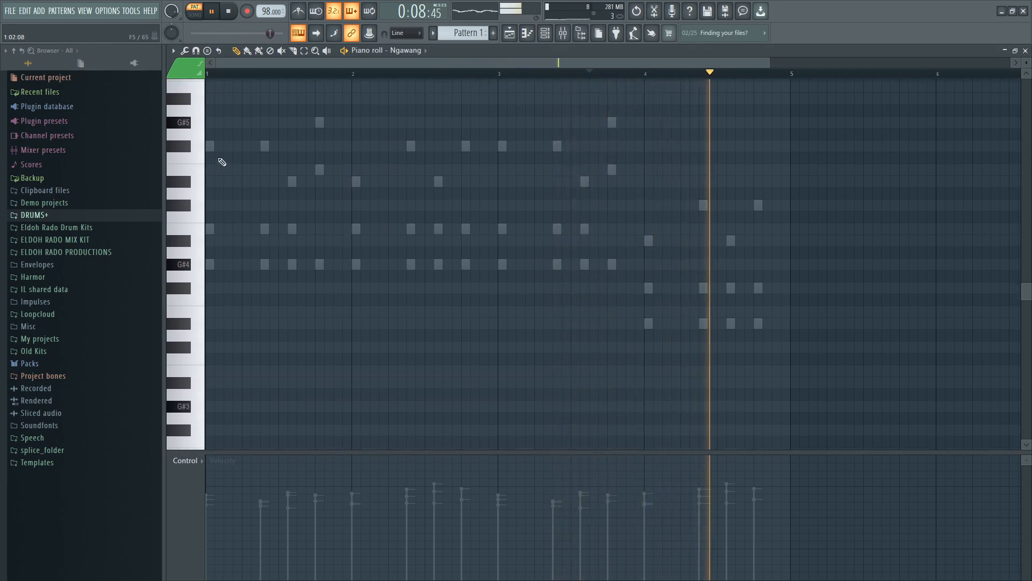
scroll(222, 162, "up", 1)
left_click(211, 182)
left_click_drag(214, 183, 279, 184)
key("space")
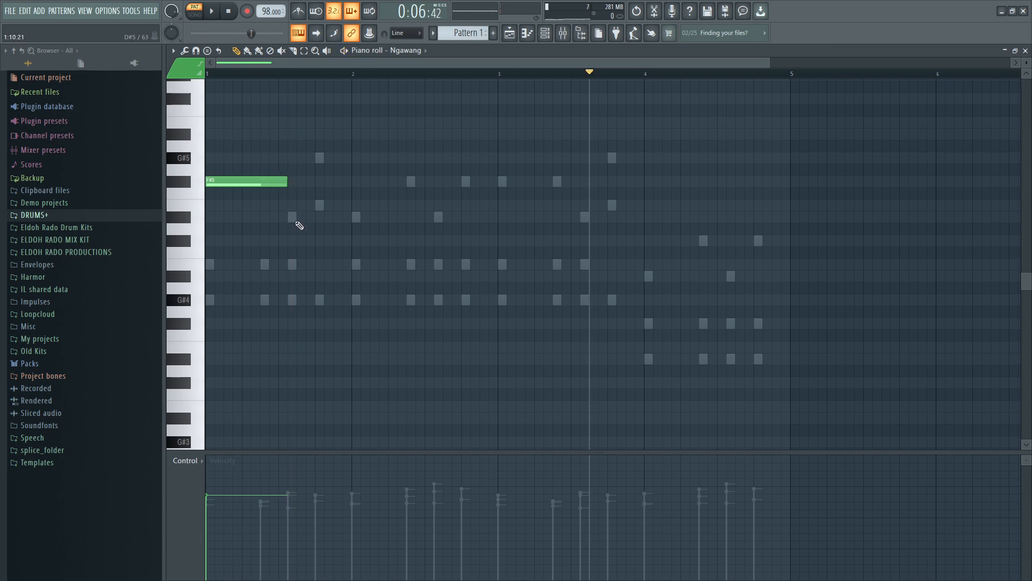
left_click(297, 220)
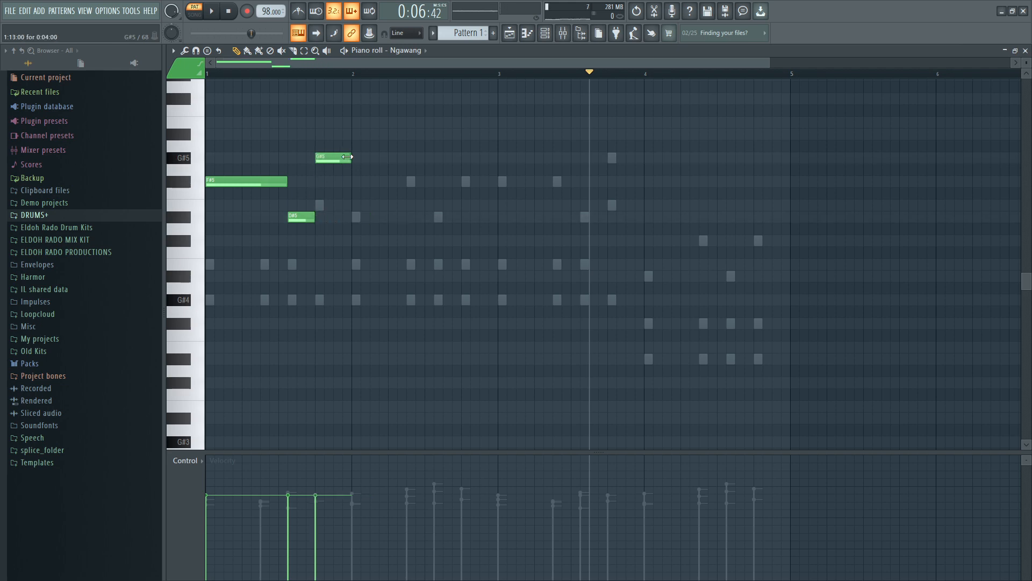
key("space")
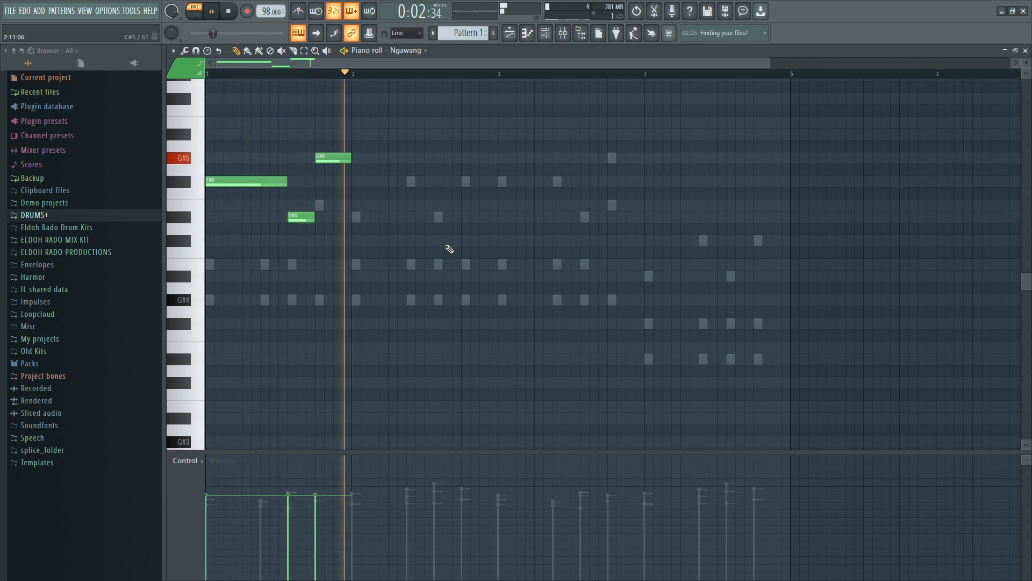
key("space")
left_click_drag(360, 208, 361, 222)
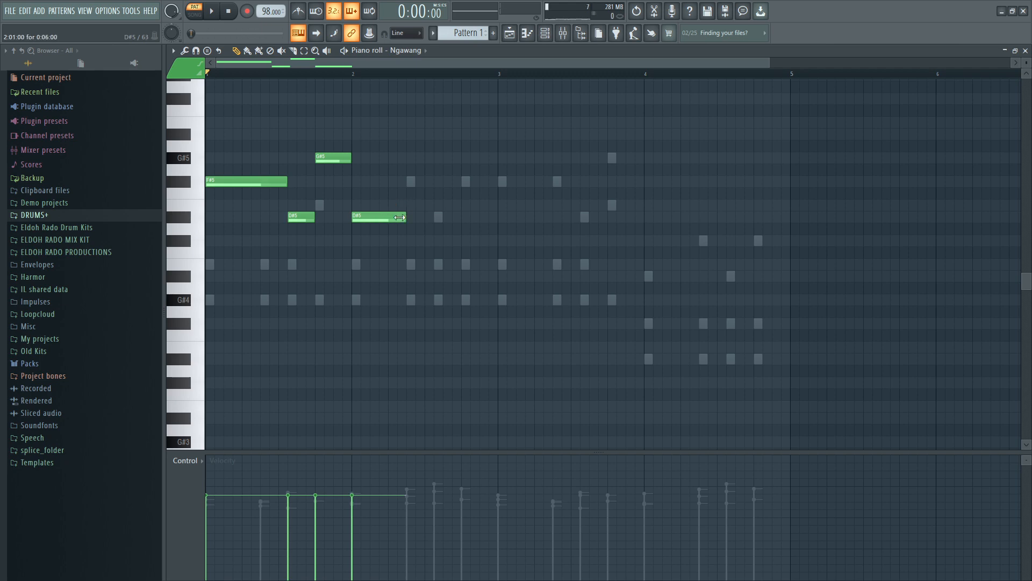
right_click(430, 181)
right_click(379, 217)
Duplicate the three-note phrase from bar 1 into bars 2, 3 and 4
left_click_drag(408, 271, 265, 117)
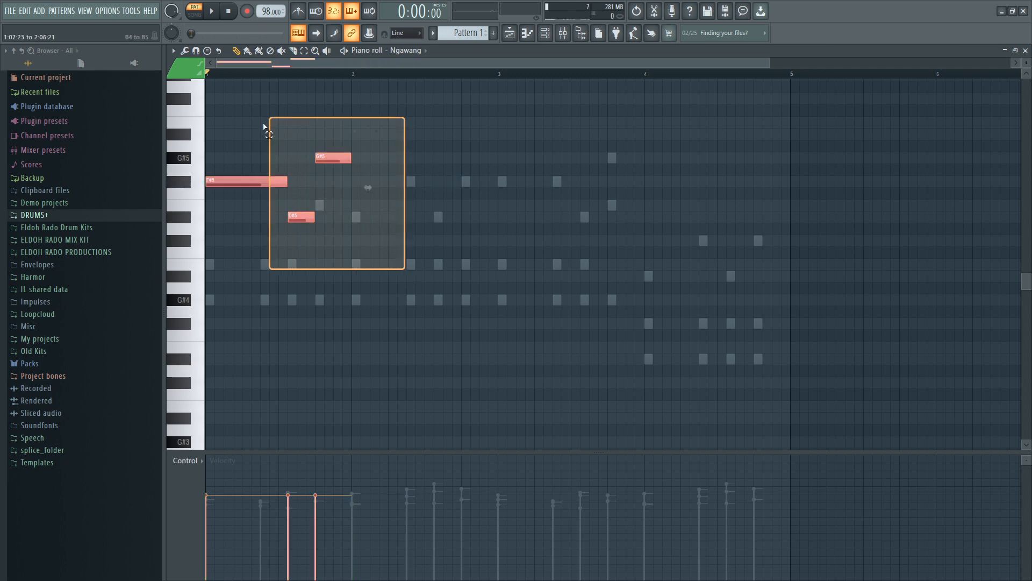
key("ctrl+b")
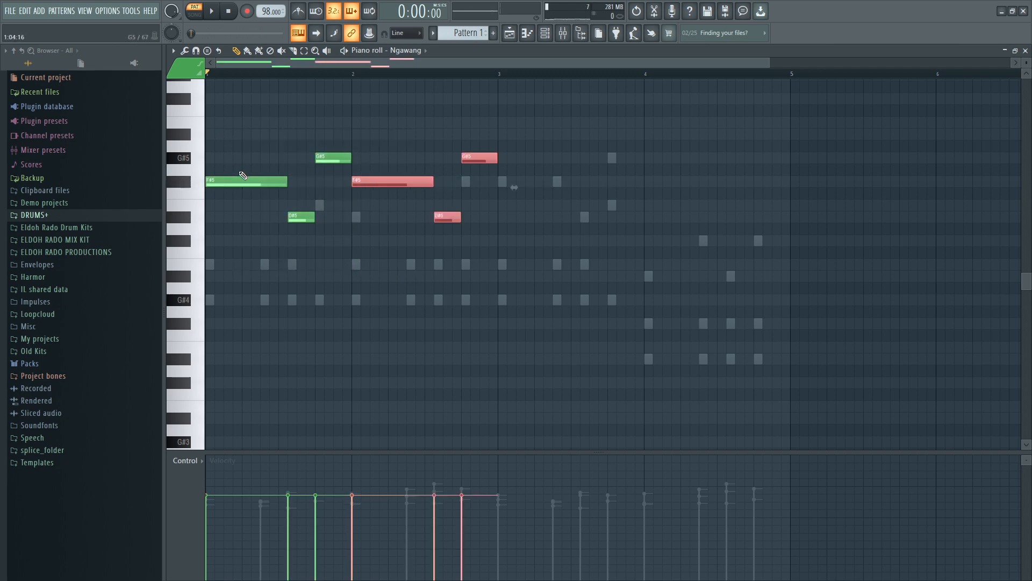
key("ctrl+b")
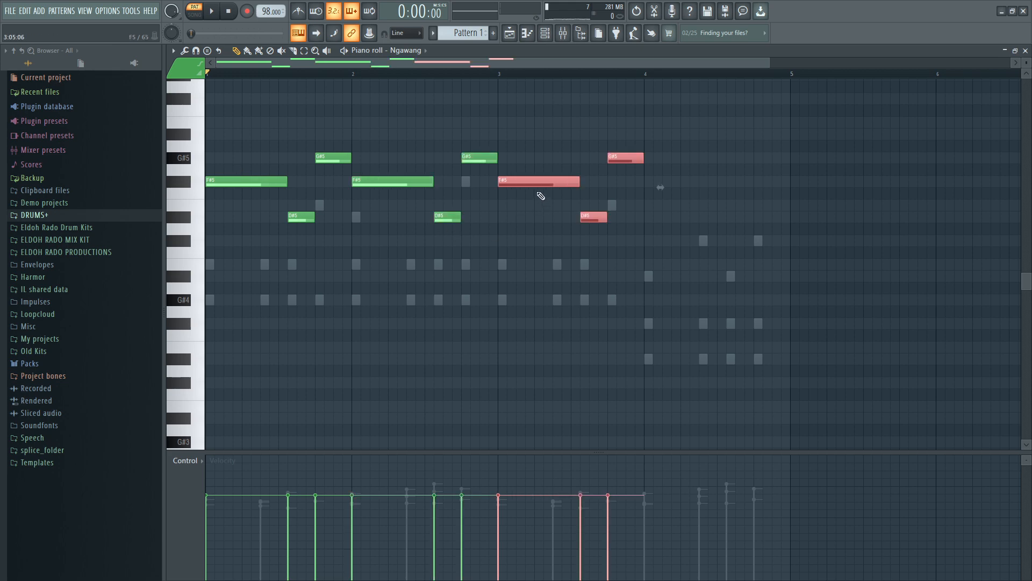
key("ctrl+b")
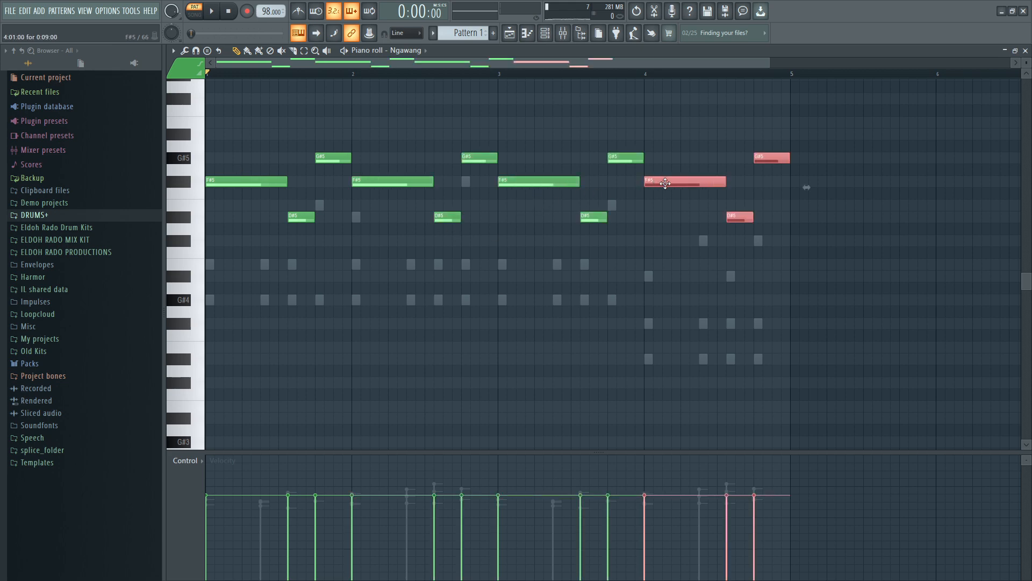
Lower the bar 4 notes to C#5, A#4 and C#5, change bar 2's last note to F#5, and audition the melody
left_click_drag(665, 184, 668, 241)
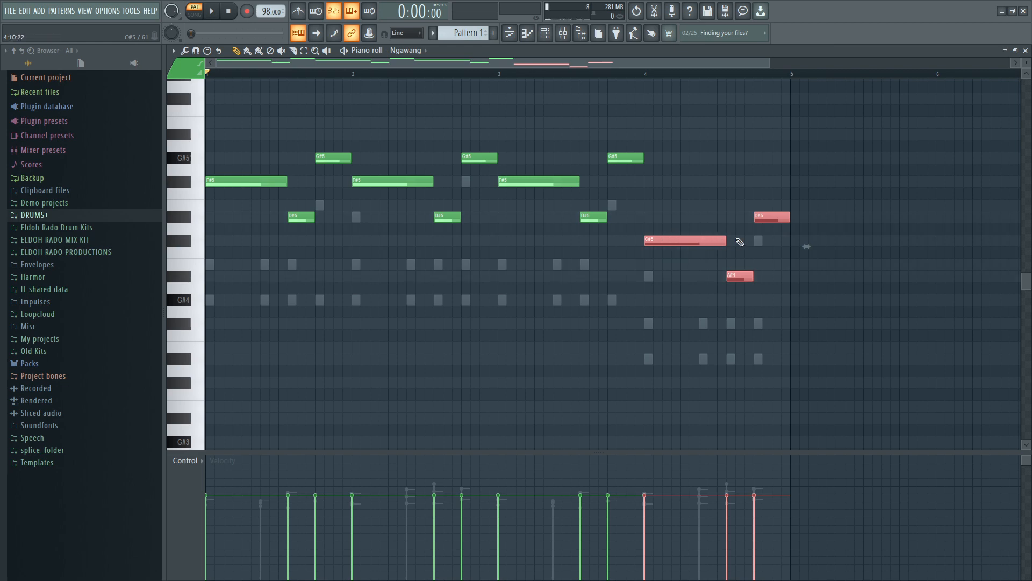
left_click_drag(759, 222, 765, 244)
key("space")
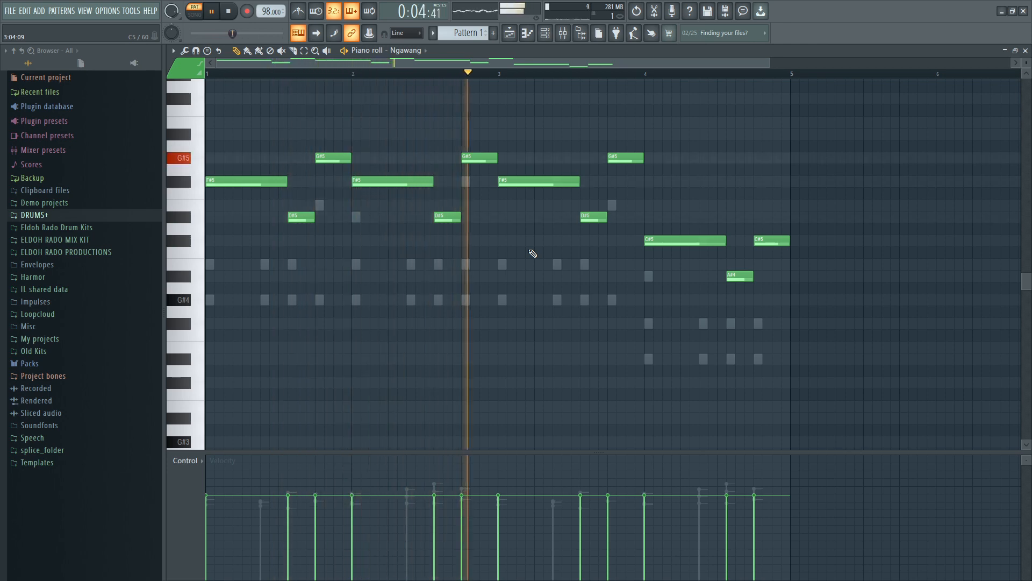
key("space")
left_click_drag(474, 163, 477, 191)
key("space")
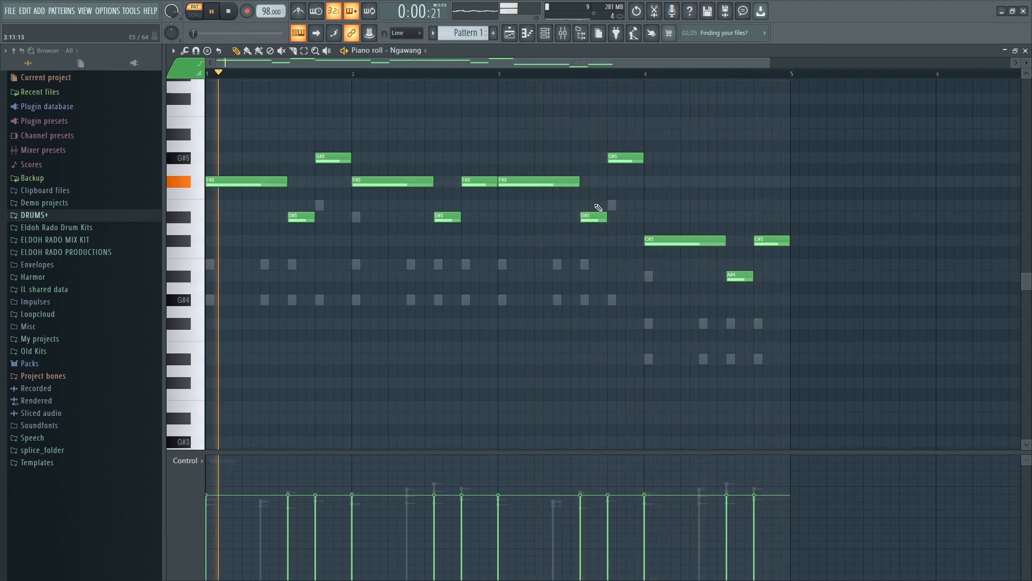
Try the whole Ngawang melody one octave lower during playback and return it to its original octave
key("ctrl+a")
key("ctrl+Down")
key("space")
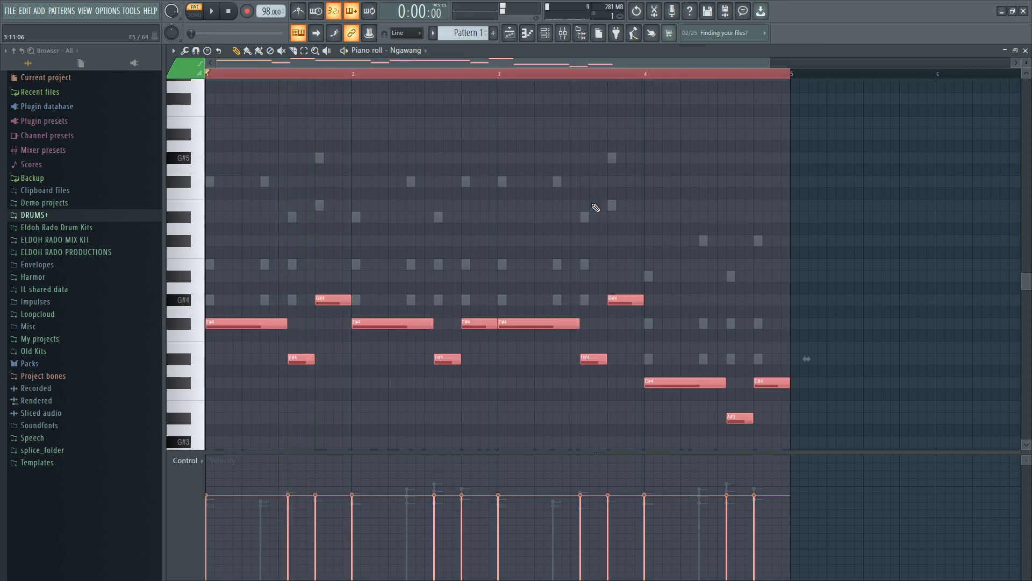
key("space")
key("ctrl+Up")
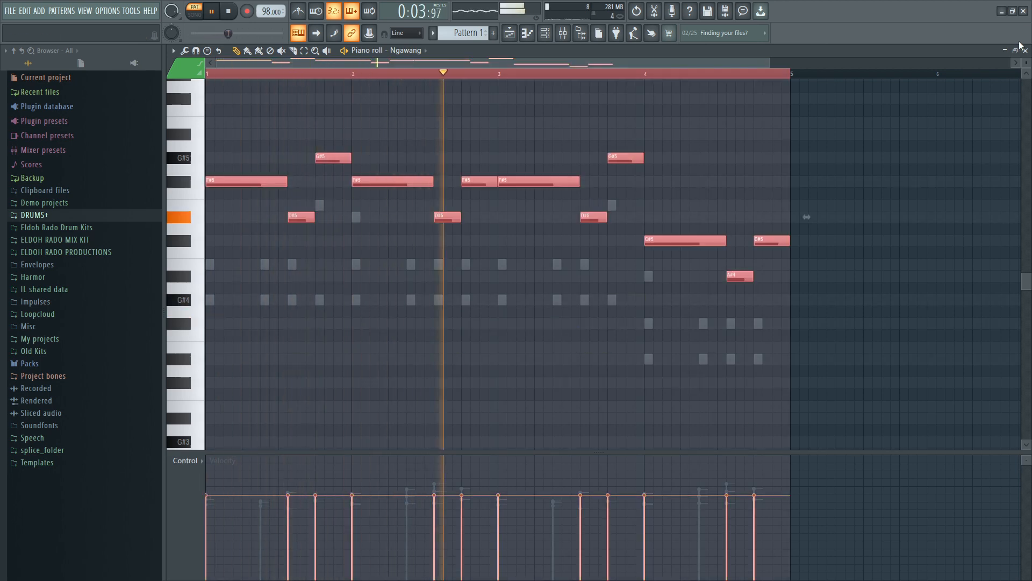
Leave the piano roll, reset the Ngawang channel's panning to centre, and switch Delay Lama to the Dorje preset
key("F7")
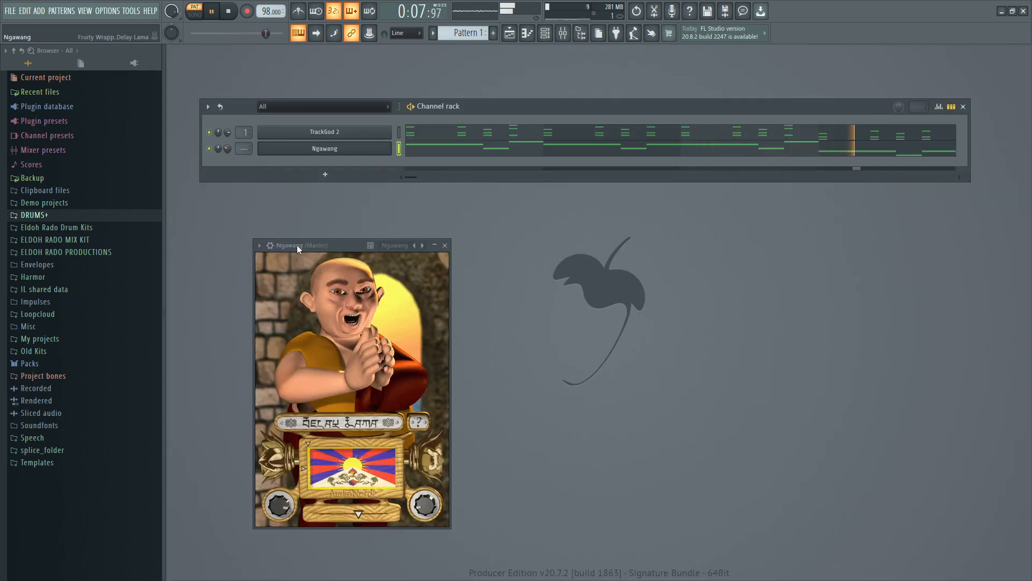
right_click(220, 152)
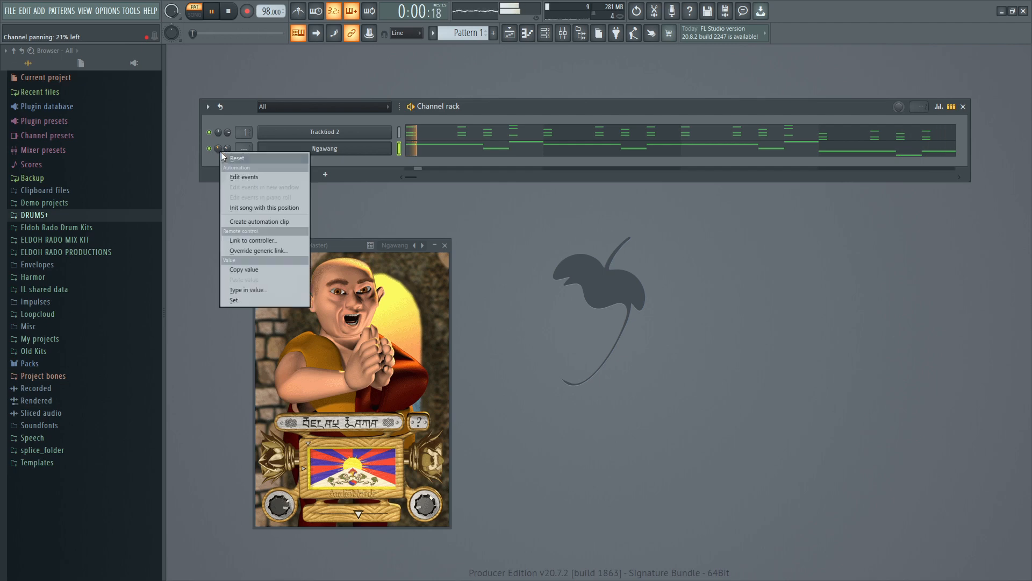
left_click(243, 157)
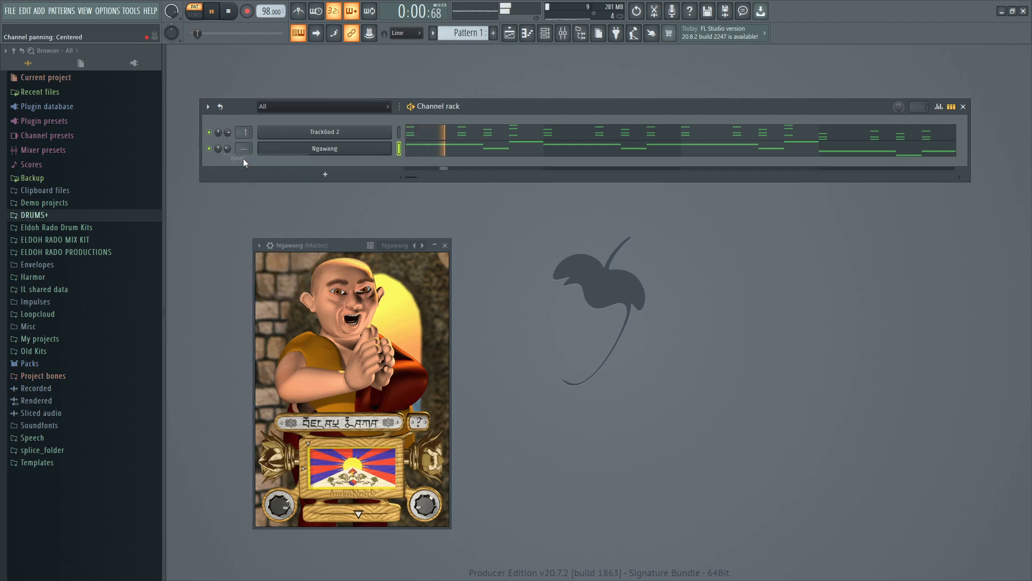
left_click(423, 246)
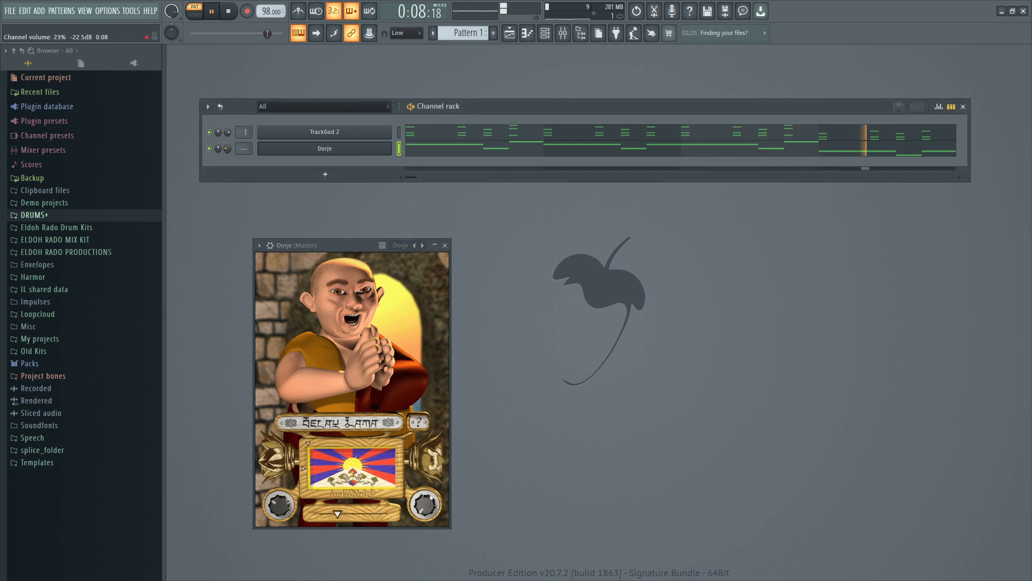
Transpose all Dorje notes up one octave, return to the channel rack, move it slightly higher, and stop playback
right_click(290, 156)
left_click(401, 146)
key("ctrl+a")
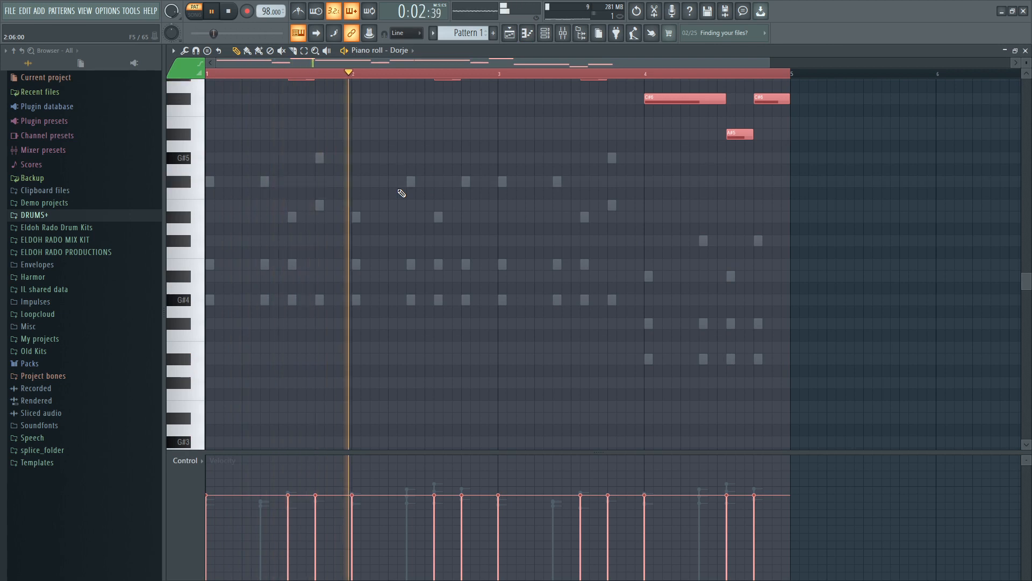
left_click(1026, 50)
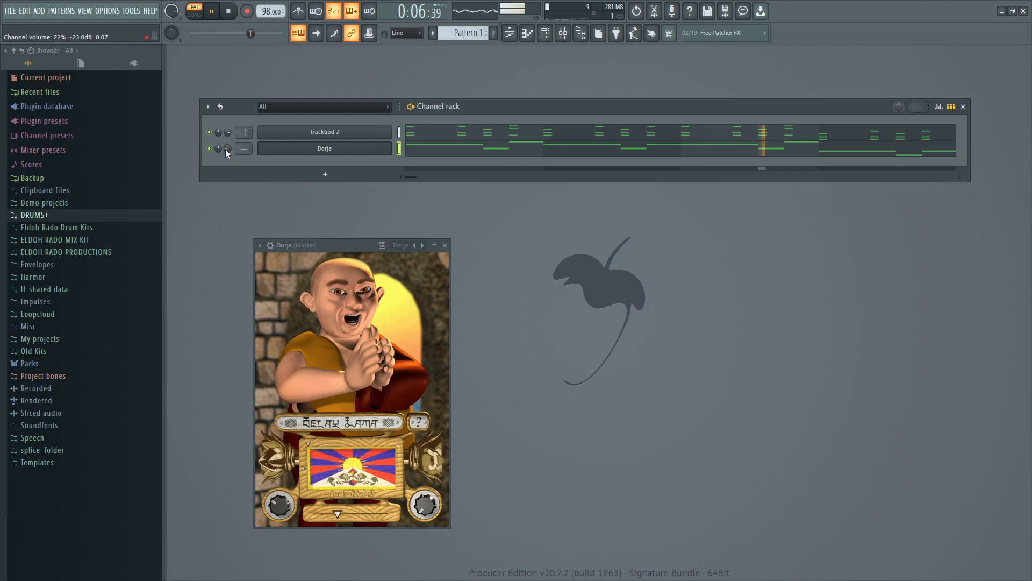
left_click_drag(498, 116, 503, 105)
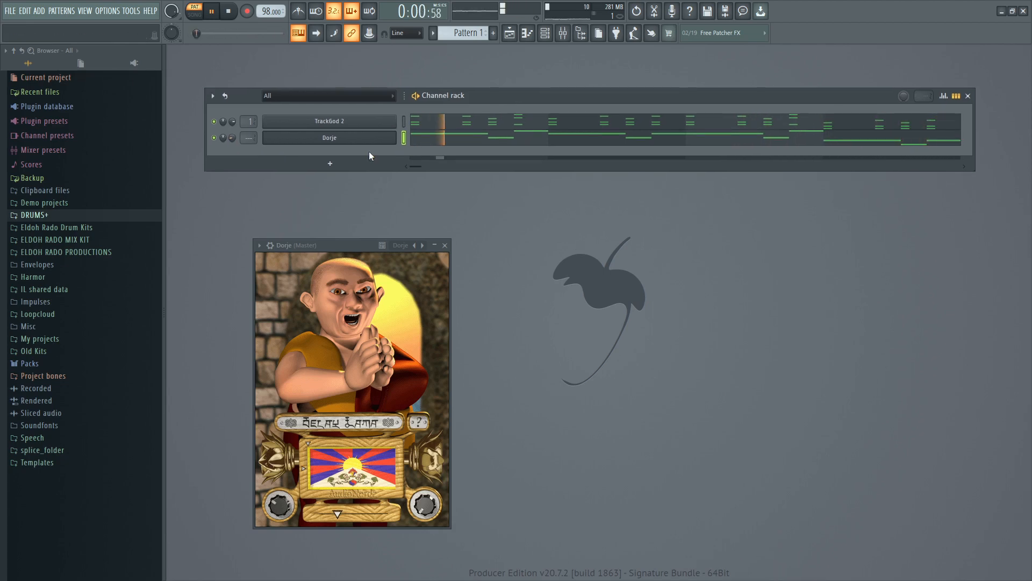
key("space")
Add a TRITON channel, load the Xpressiv Violas program from its Strings category, and close the plugin window
left_click(330, 163)
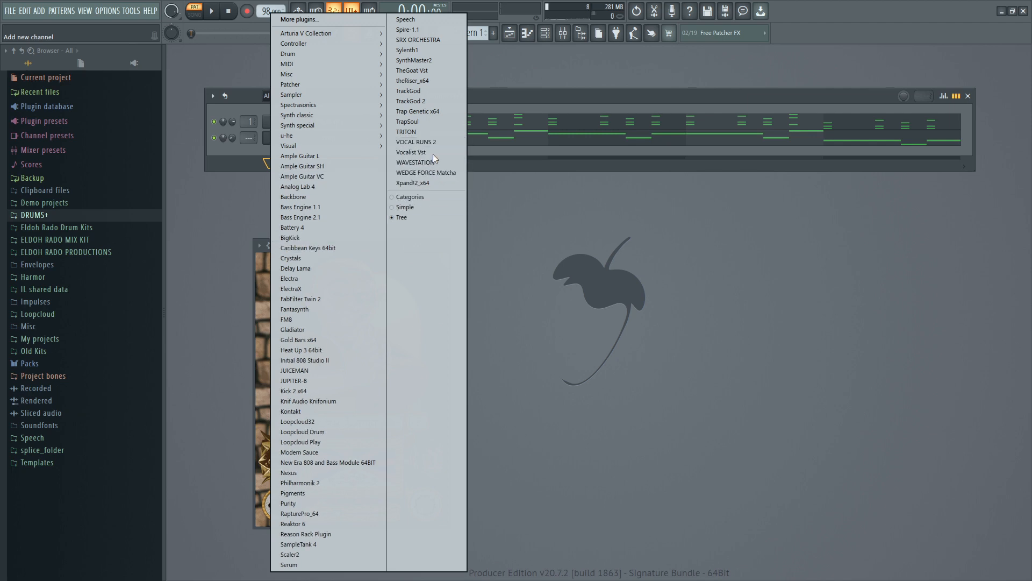
left_click(430, 131)
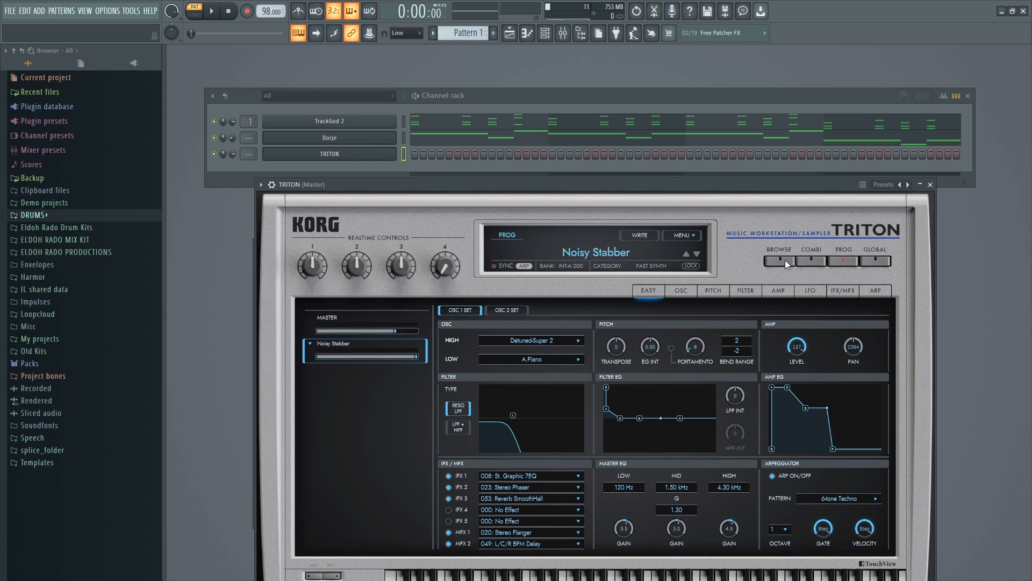
left_click(785, 260)
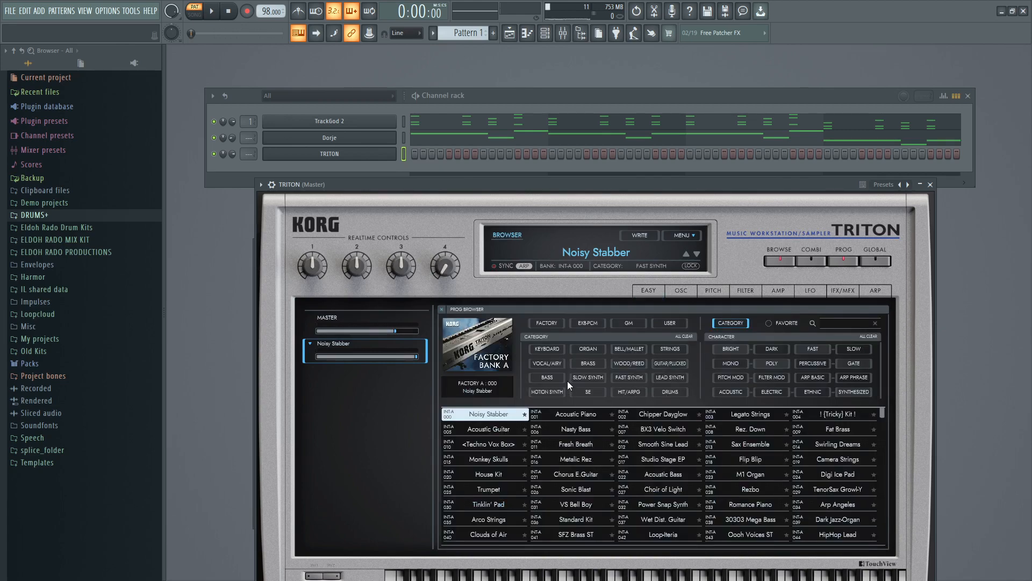
left_click(679, 348)
left_click_drag(661, 185, 657, 107)
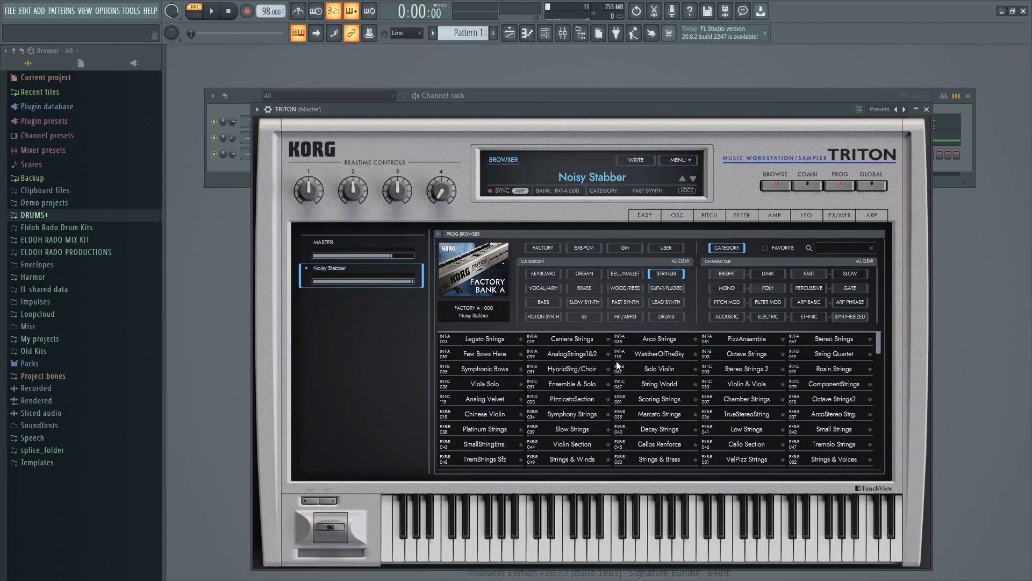
scroll(616, 360, "down", 3)
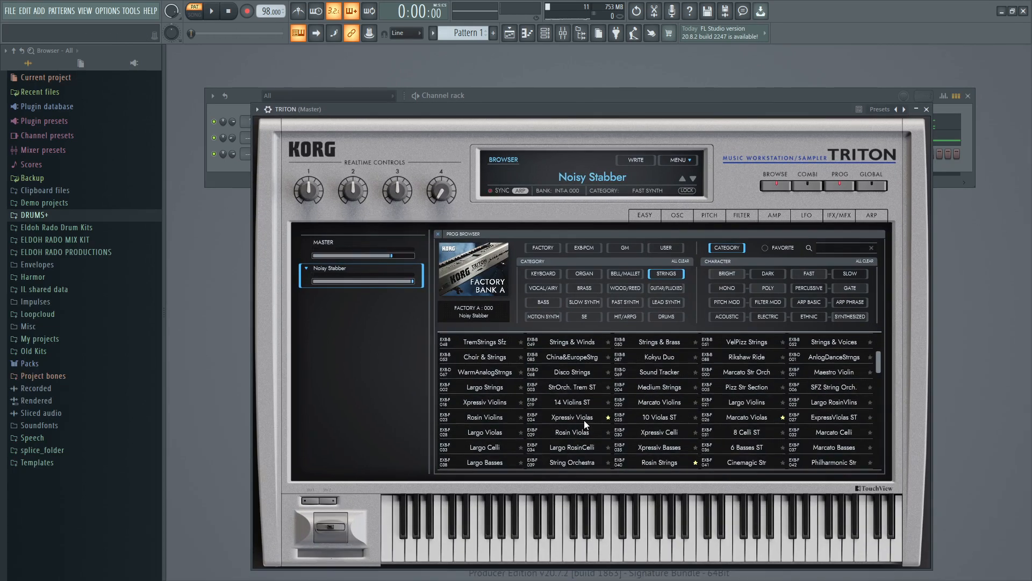
left_click(584, 423)
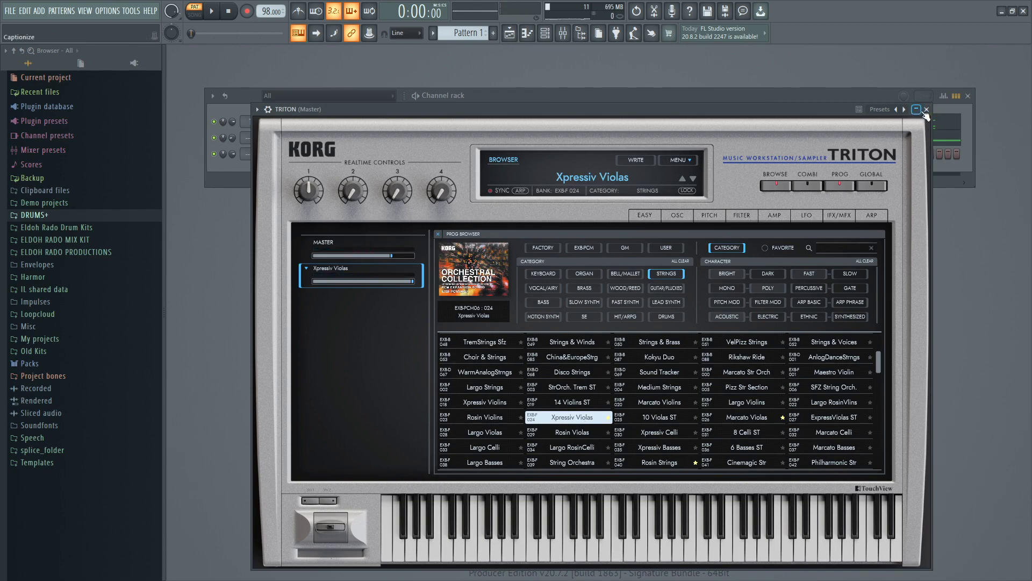
left_click(926, 110)
Open the TRITON piano roll, add a short G#4, B4 and D#5 chord on step 4 of bar 1, and audition it
right_click(354, 153)
left_click(417, 155)
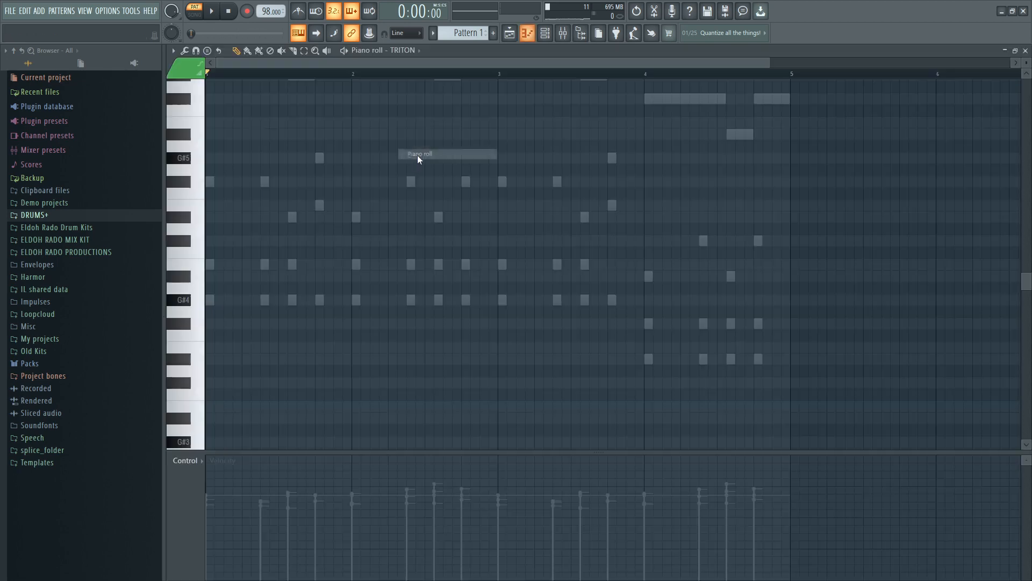
key("space")
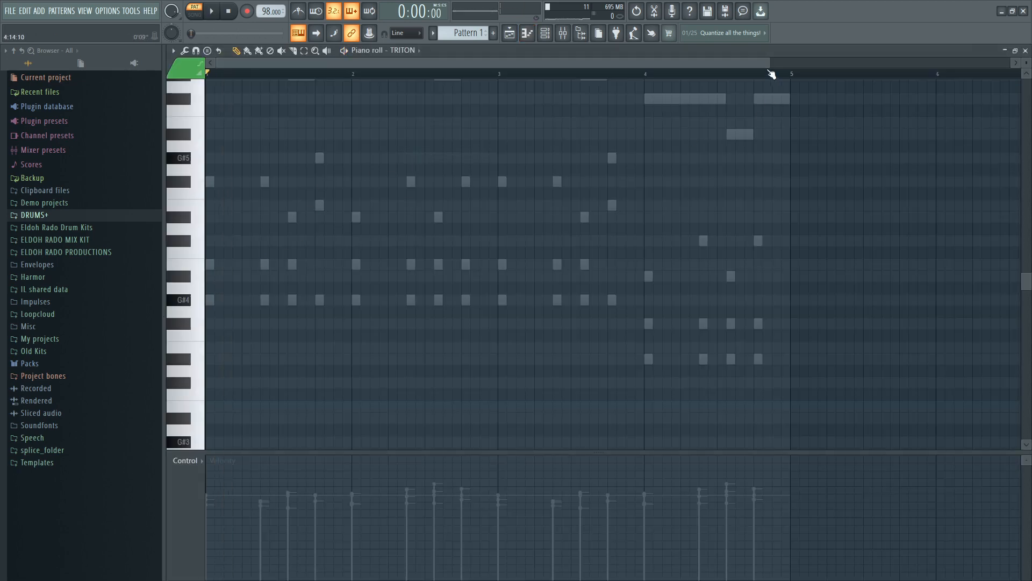
left_click_drag(770, 63, 448, 64)
key("space")
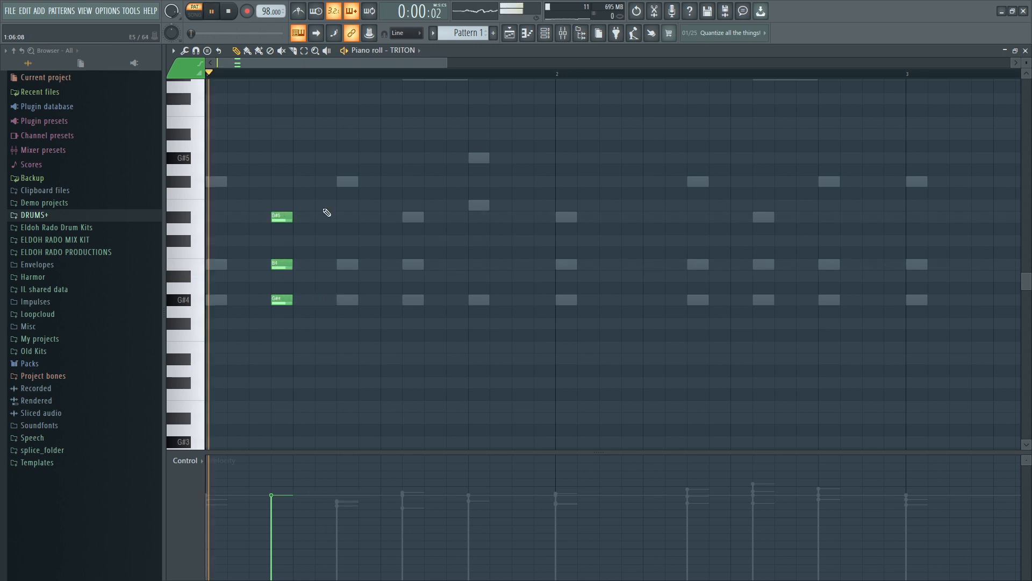
key("space")
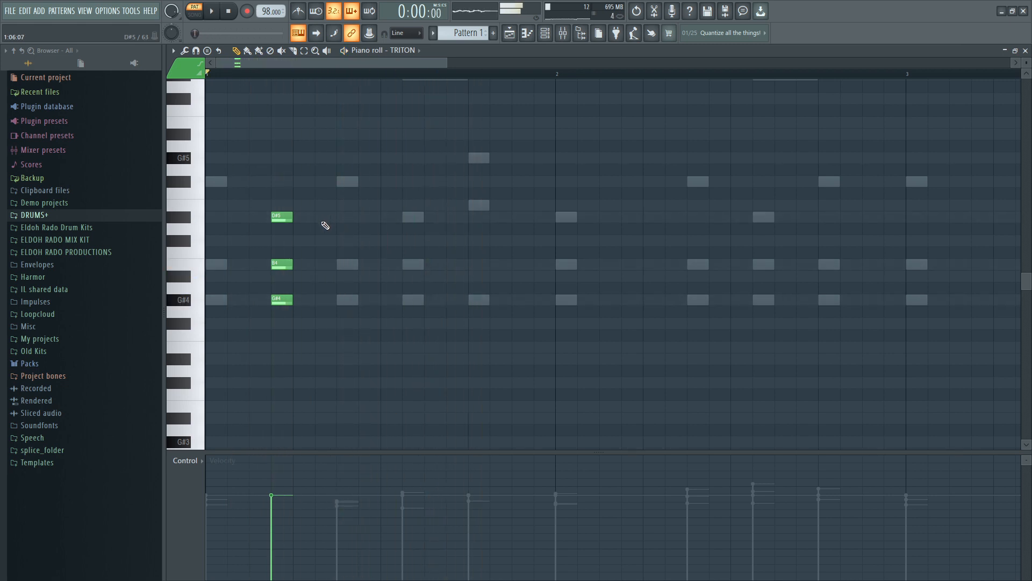
Copy the G#4, B4 and D#5 chord to step 13 of bar 1 and play the result
left_click_drag(318, 333, 280, 217)
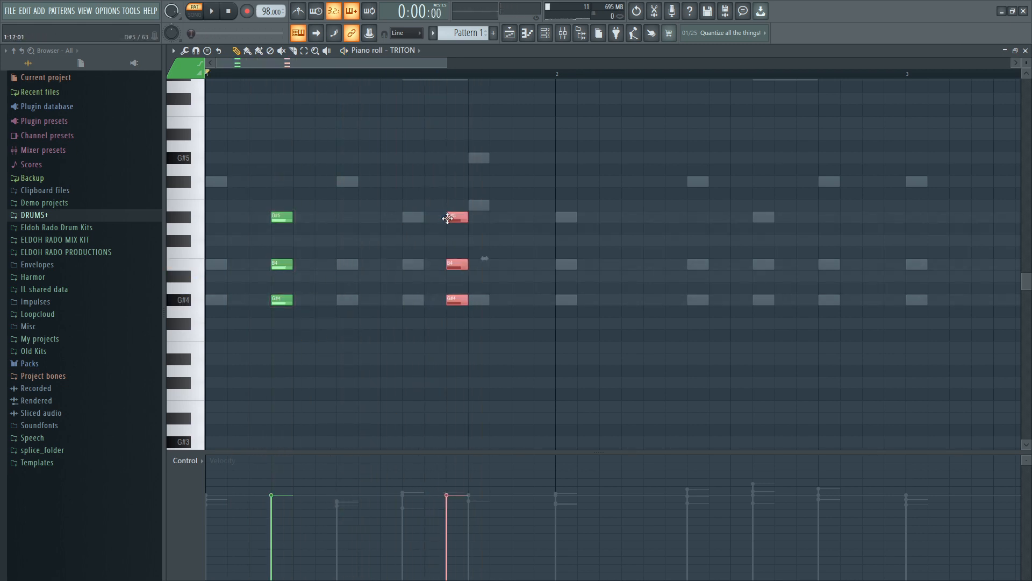
key("space")
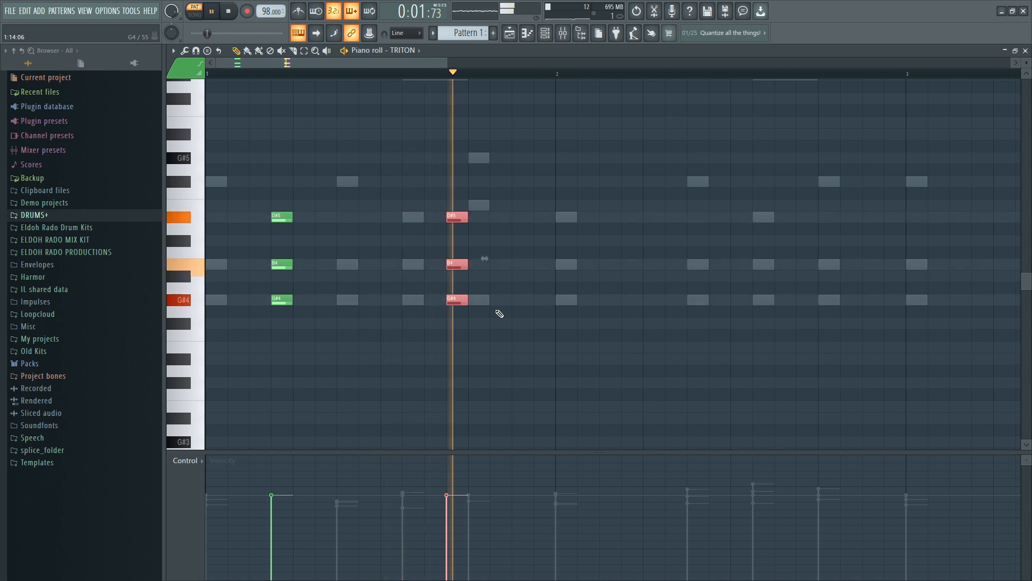
key("shift+Right")
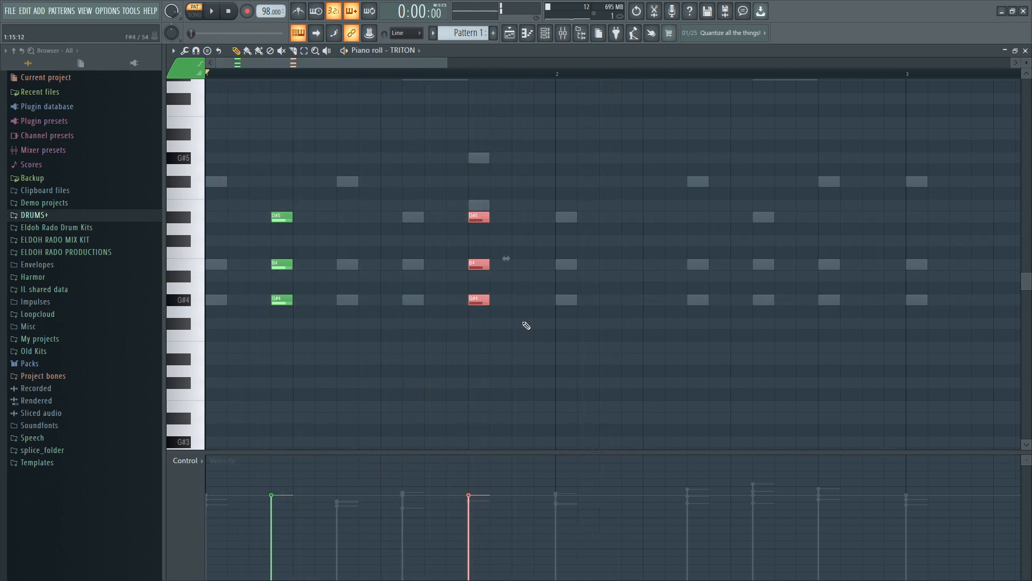
key("space")
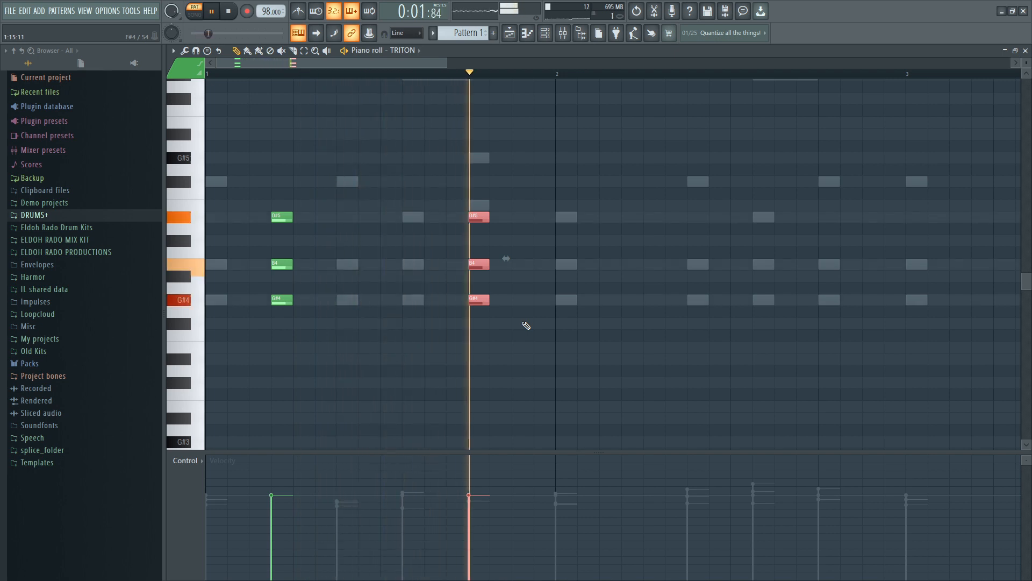
Duplicate the two bar-1 chords into bar 2 and copy the resulting two-bar phrase into bars 3 and 4
left_click_drag(539, 375, 266, 208)
key("ctrl+b")
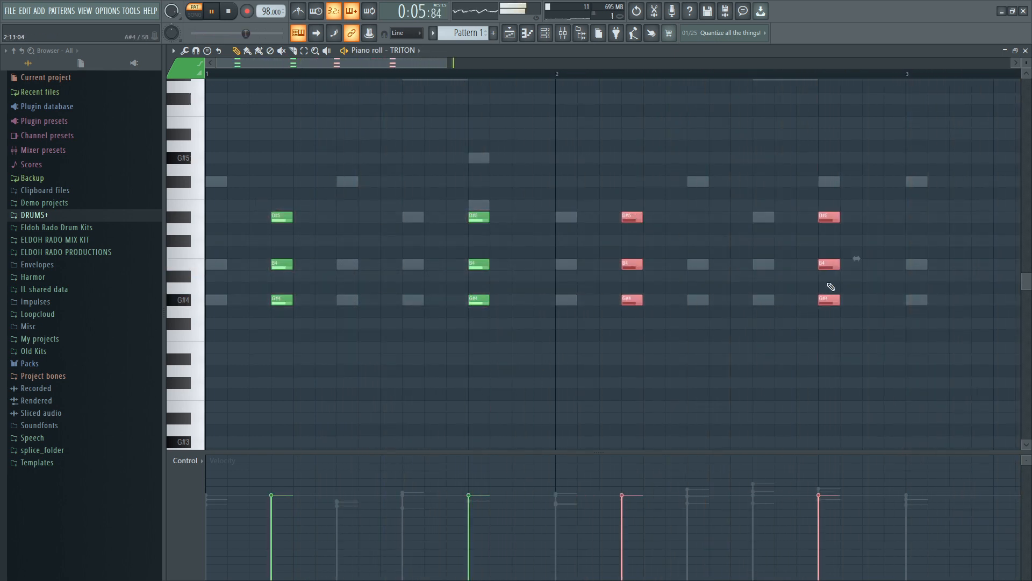
left_click_drag(874, 377, 237, 184)
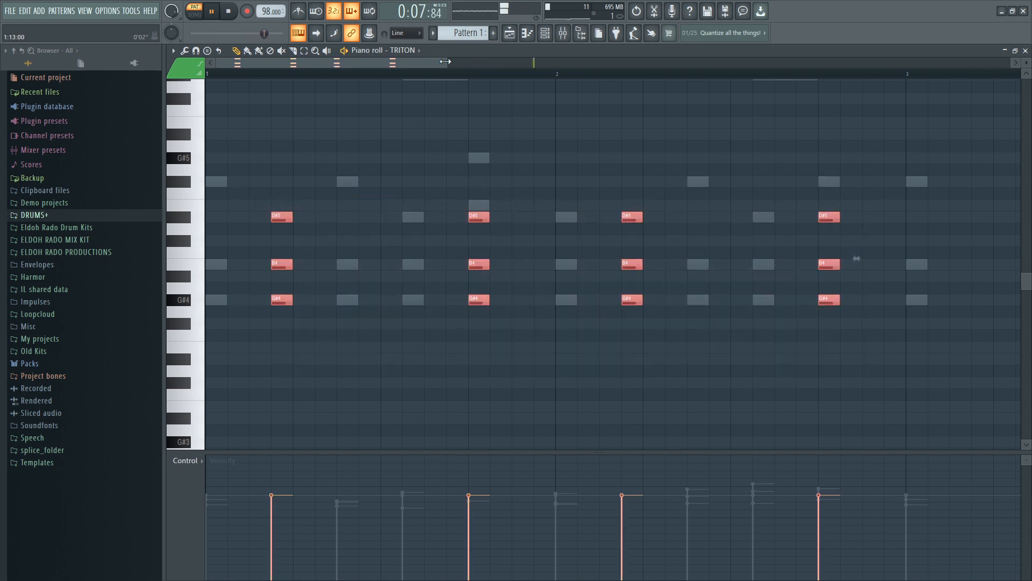
left_click_drag(440, 63, 628, 63)
left_click_drag(246, 217, 637, 214)
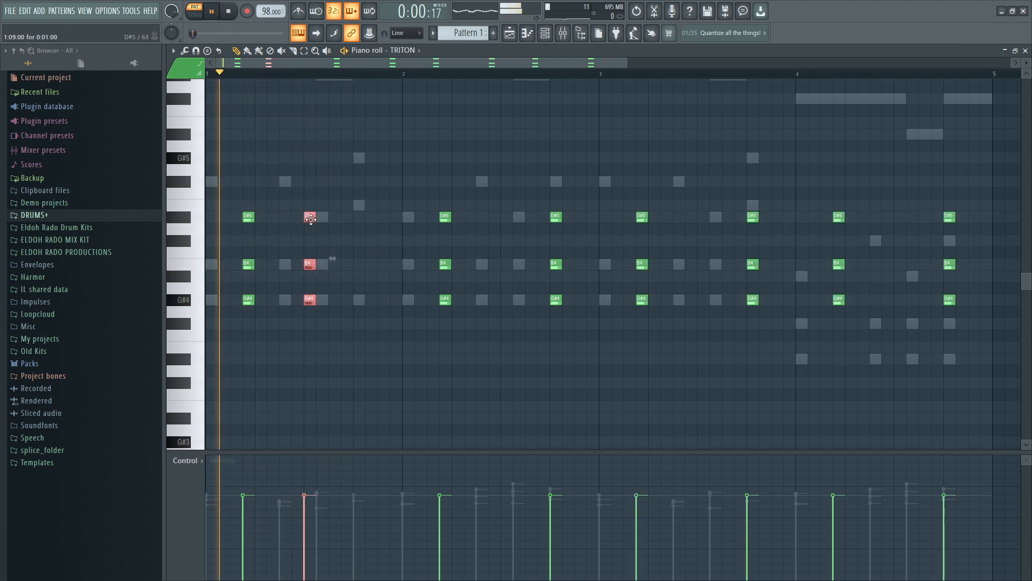
Try bar 1's second chord on earlier steps, auditioning it on step 8 and placing it on step 10
key("space")
left_click_drag(311, 218, 297, 218)
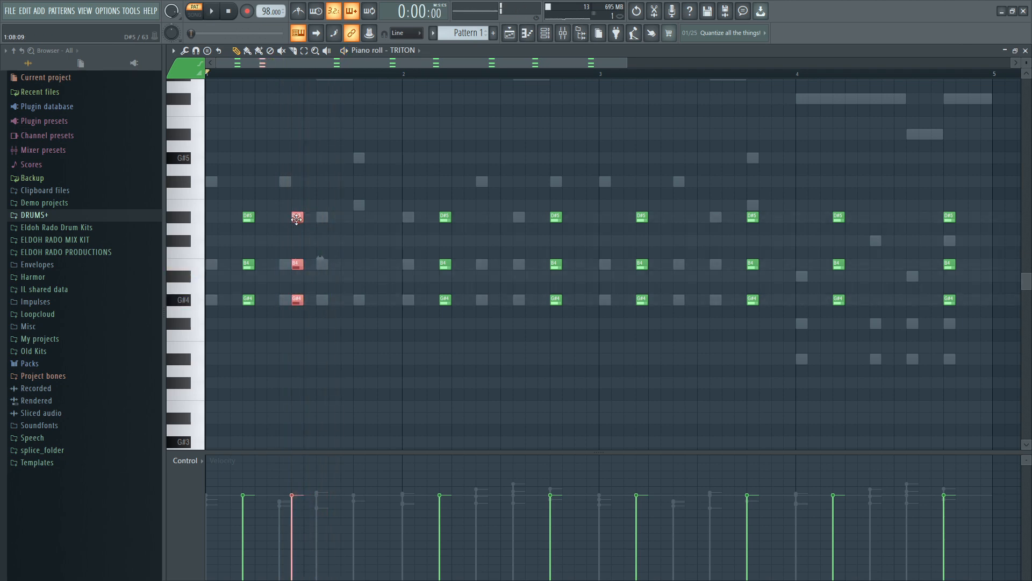
key("space")
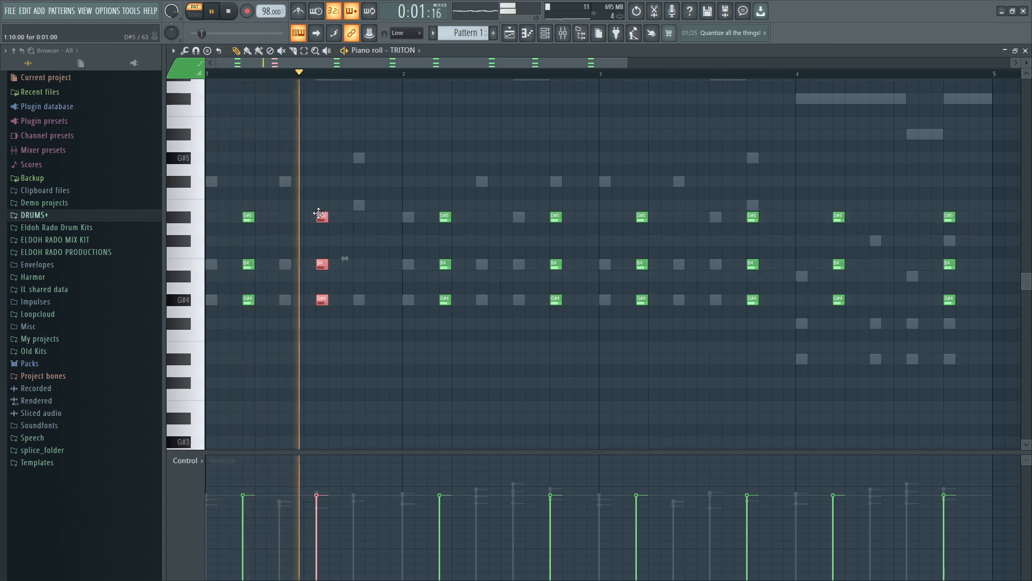
key("space")
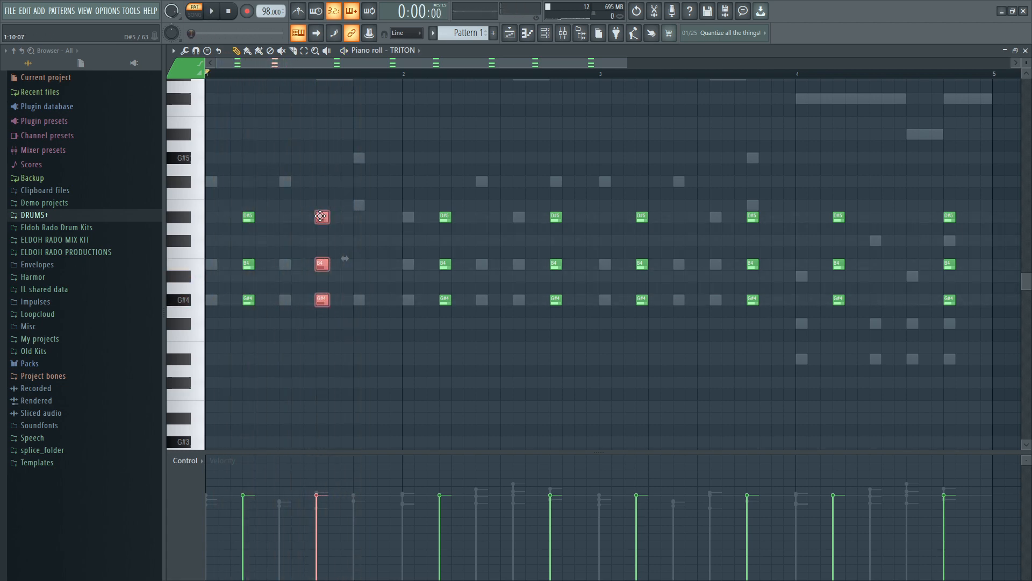
Try an extra copy of the second chord on steps 12 and 13 of bar 1, and delete it
key("space")
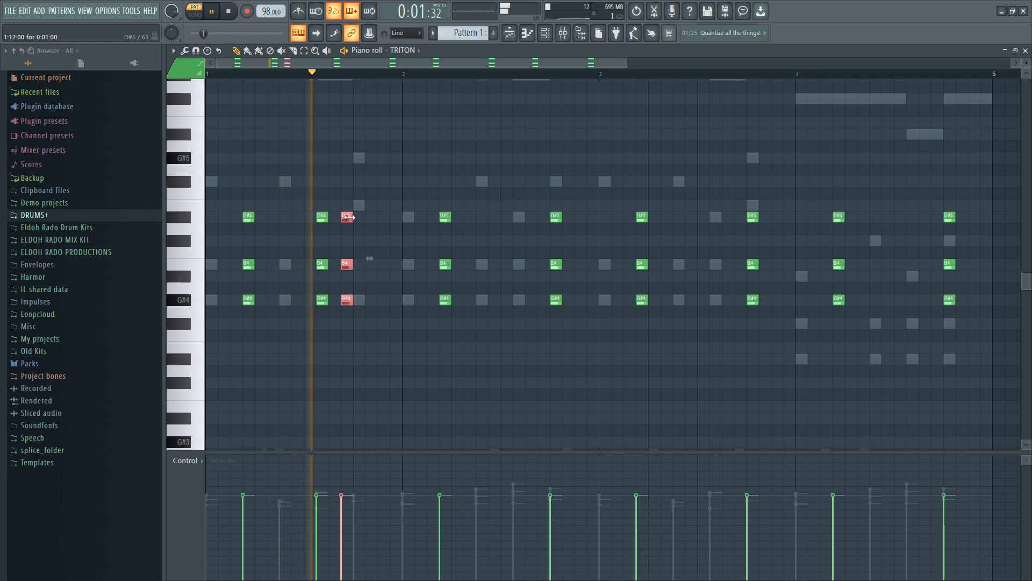
key("space")
key("space")
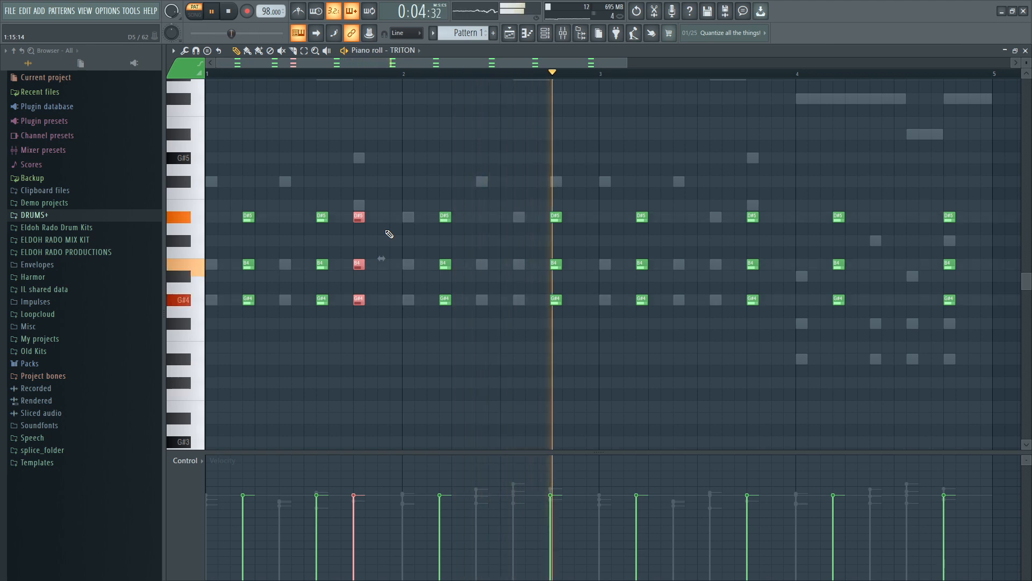
right_click(359, 299)
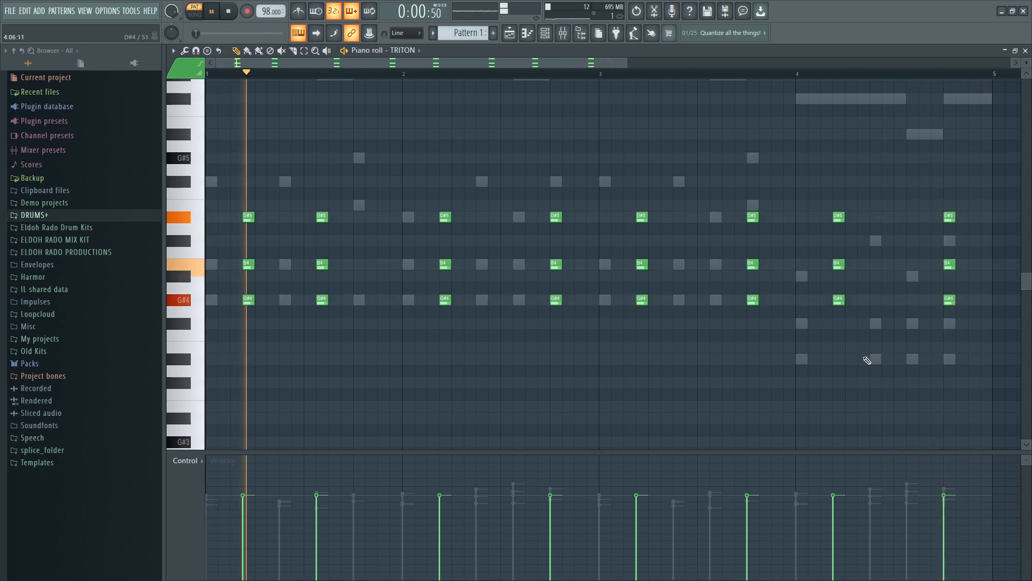
Change bar 4's chords to D#4, F#4, A#4 and D#4, F#4, C#5 to match the pluck harmony, and stop playback
left_click_drag(871, 375, 840, 284)
left_click(983, 285)
left_click_drag(976, 341, 950, 240)
left_click(967, 270)
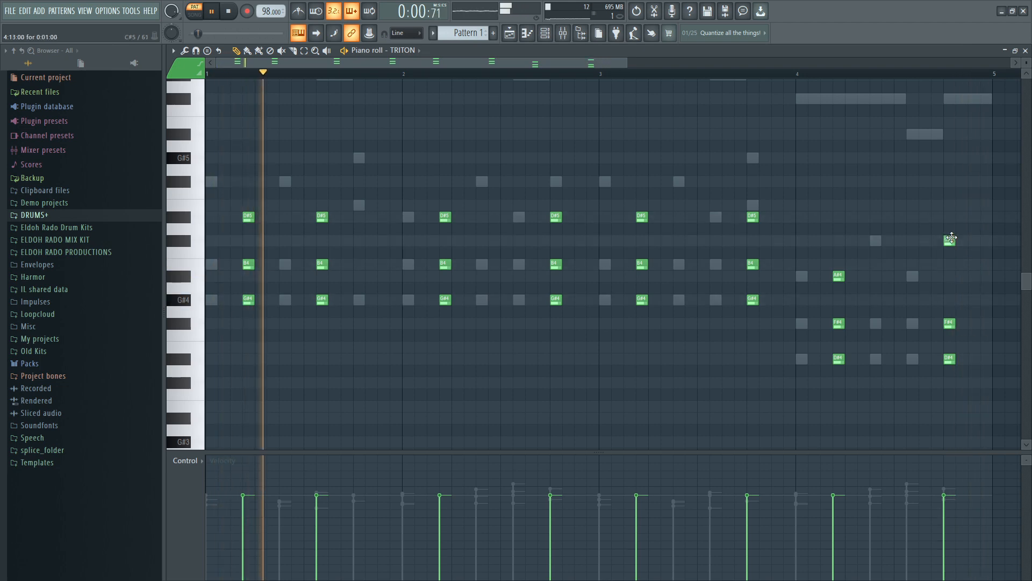
key("space")
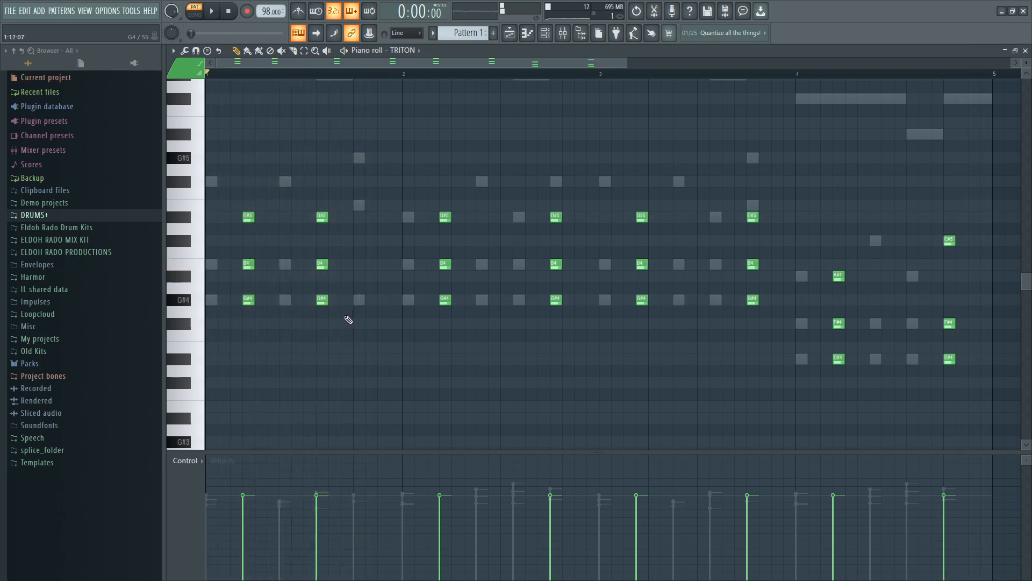
Move bar 1's second chord to step 13 in stages while auditioning, and play the whole pattern
key("space")
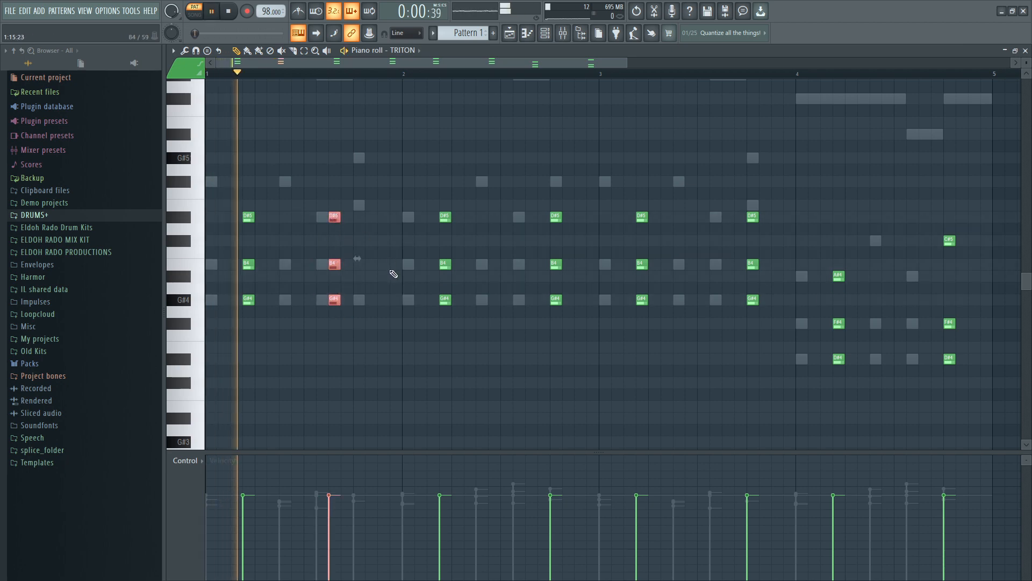
key("space")
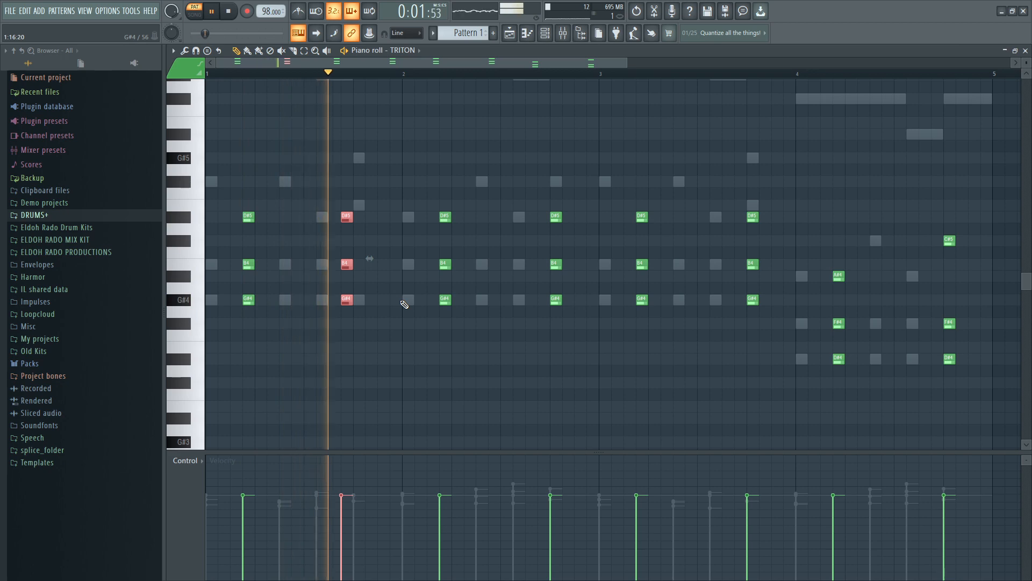
key("space")
left_click_drag(349, 216, 359, 217)
key("space")
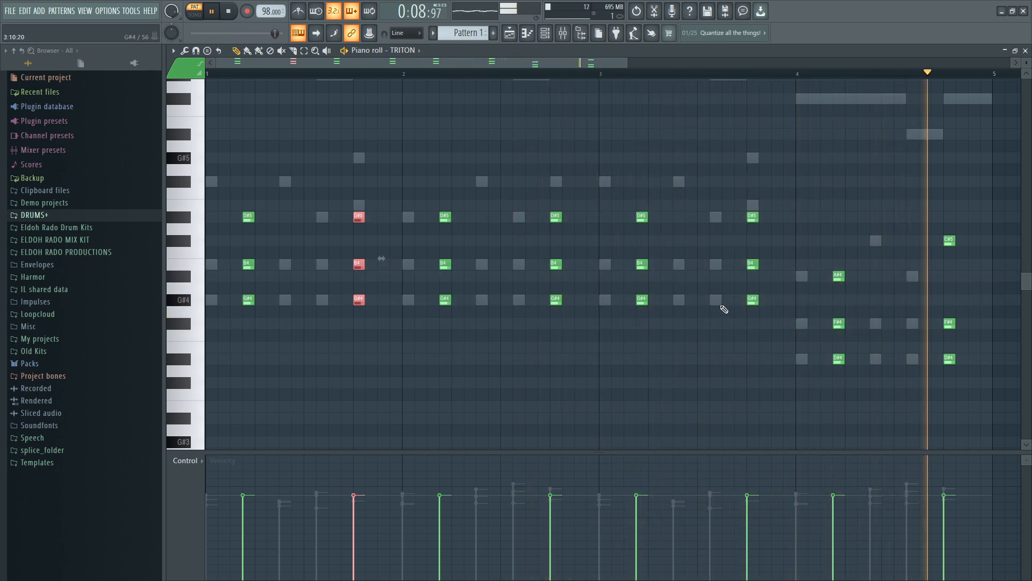
Leave the piano roll, shift the Delay Lama window aside, and close it
left_click(1024, 51)
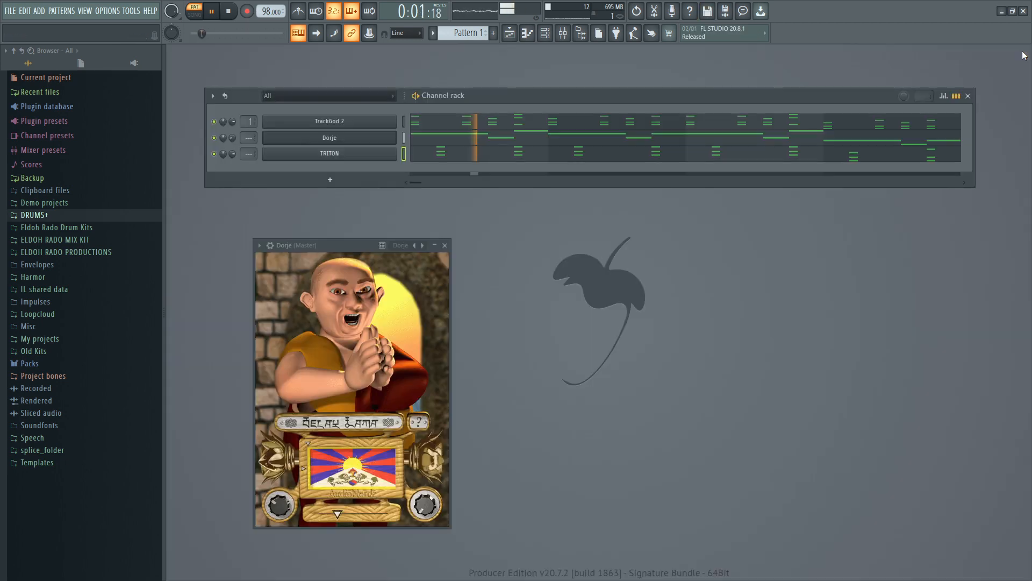
left_click_drag(358, 246, 441, 238)
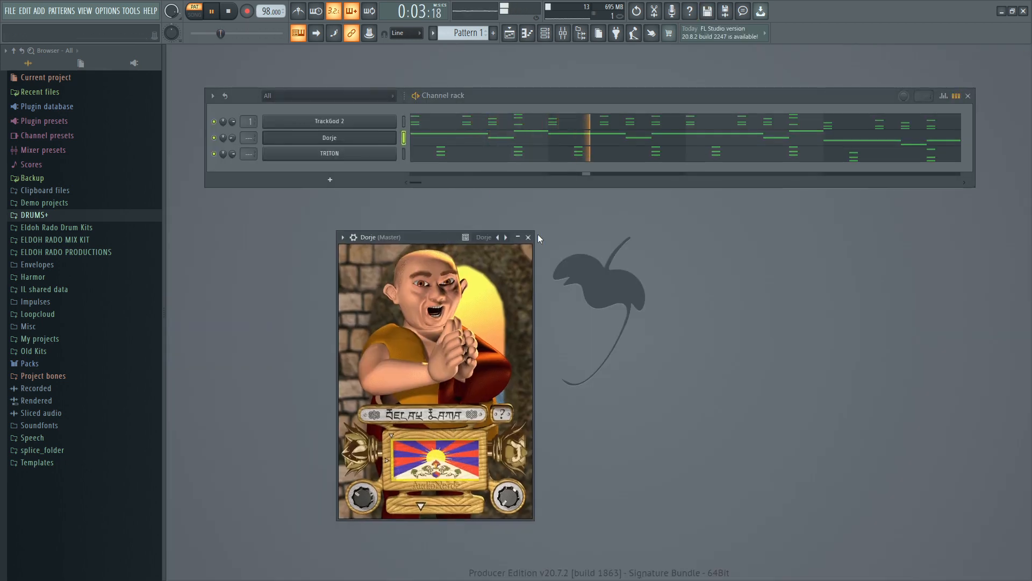
left_click(528, 237)
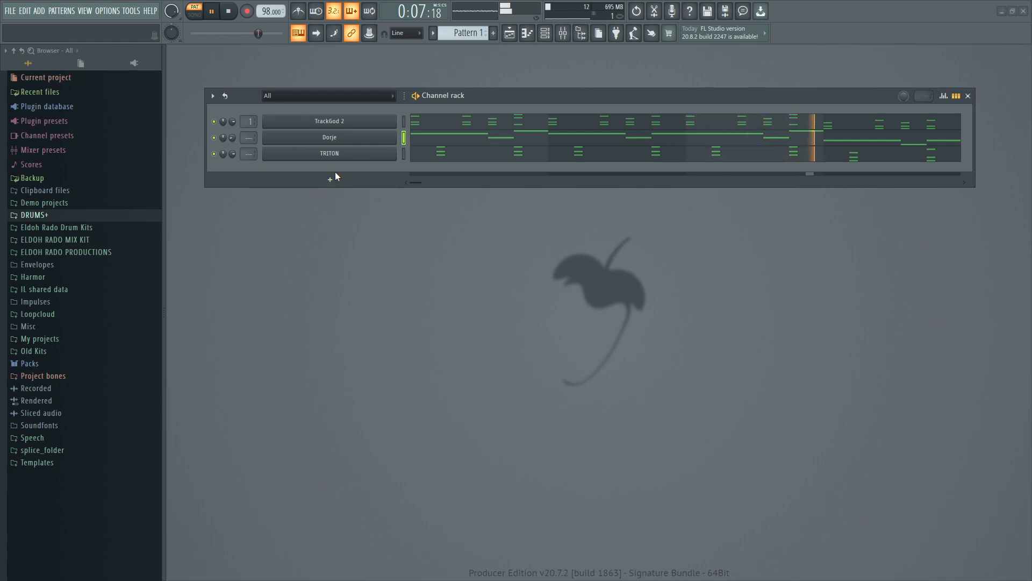
Reopen the TRITON notes in the piano roll, review the four-bar chords during playback, and return to the channel rack
right_click(355, 146)
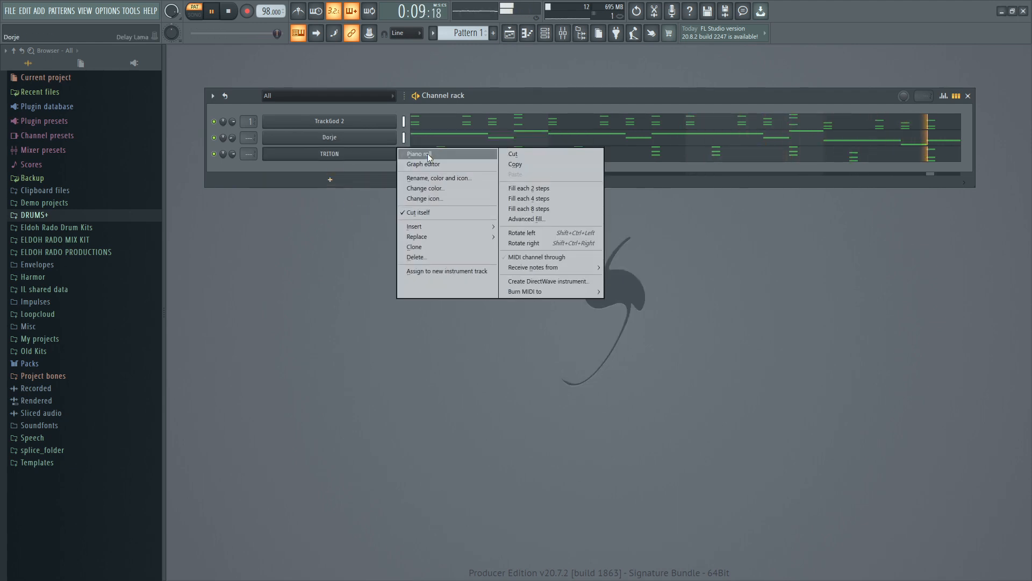
left_click(427, 153)
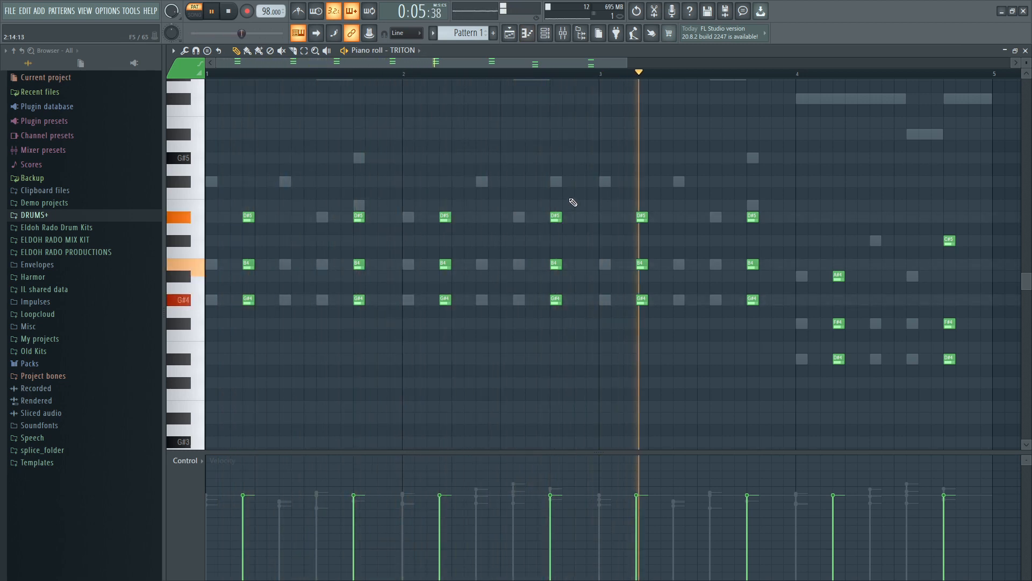
left_click(1025, 52)
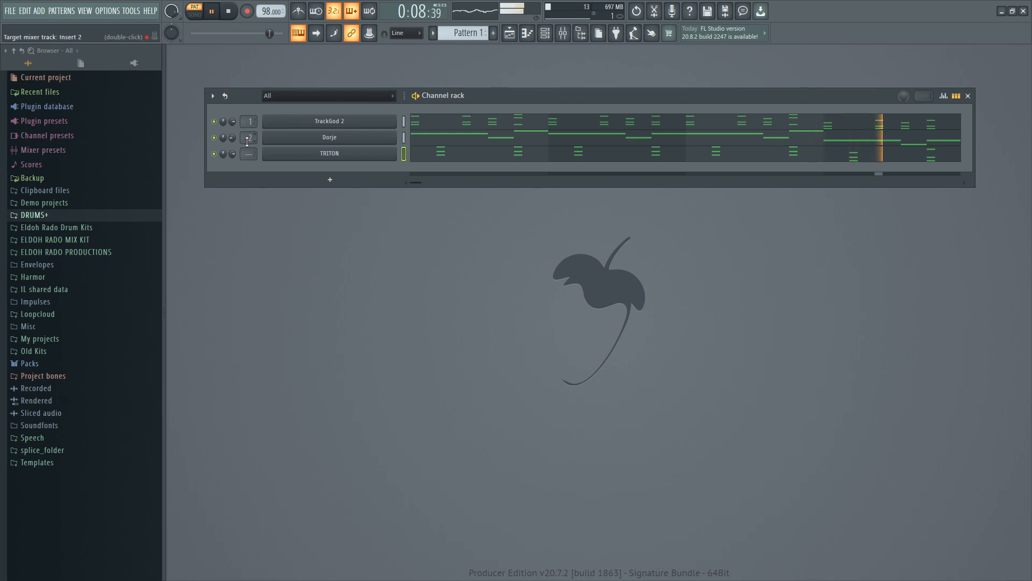
Load TR5 Classic Clipper into slot 4 of the Master mixer track, set its gain to 6.3 dB, and close it
left_click(572, 35)
left_click(193, 133)
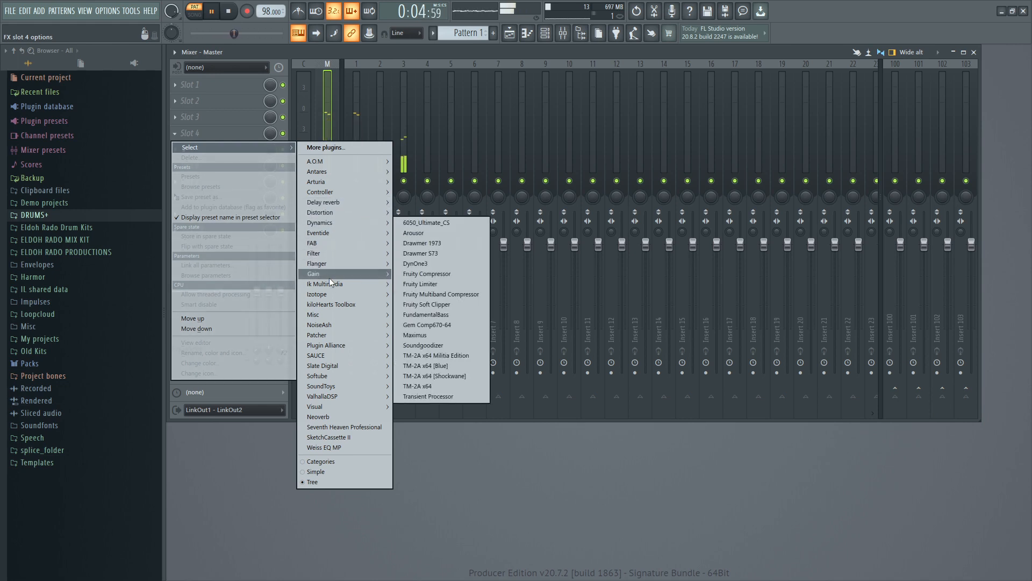
mouse_move(334, 283)
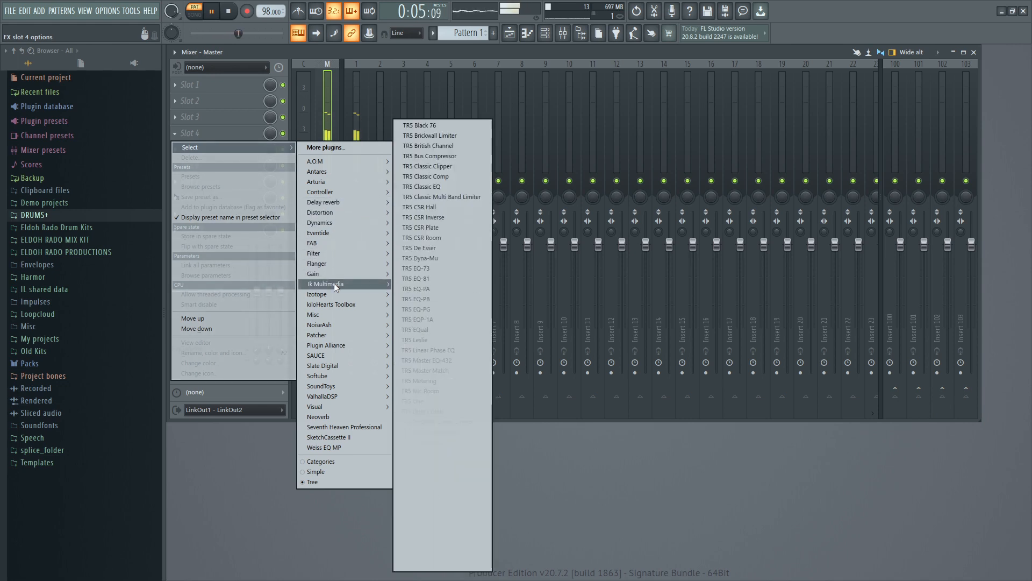
left_click(444, 164)
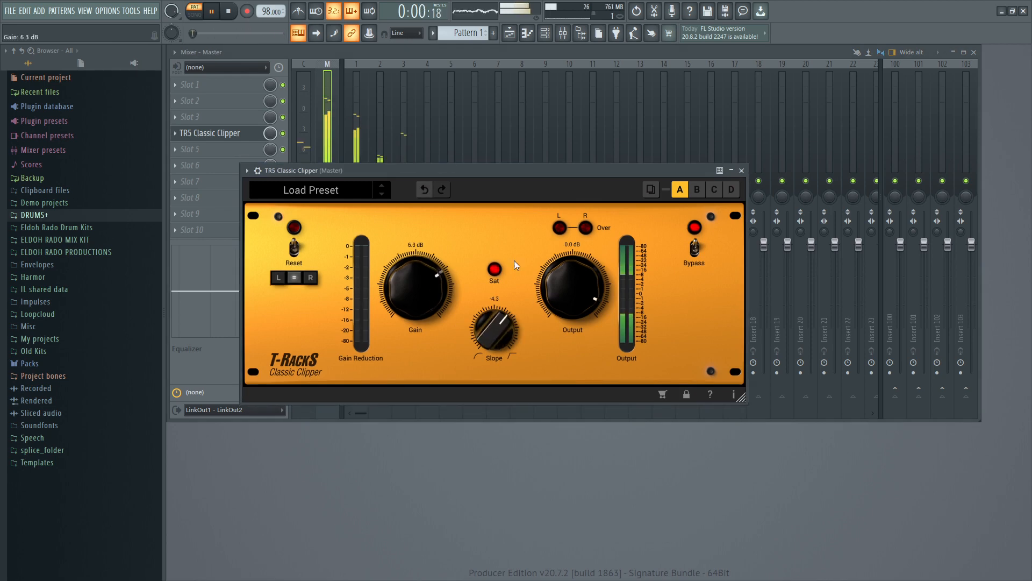
left_click(742, 171)
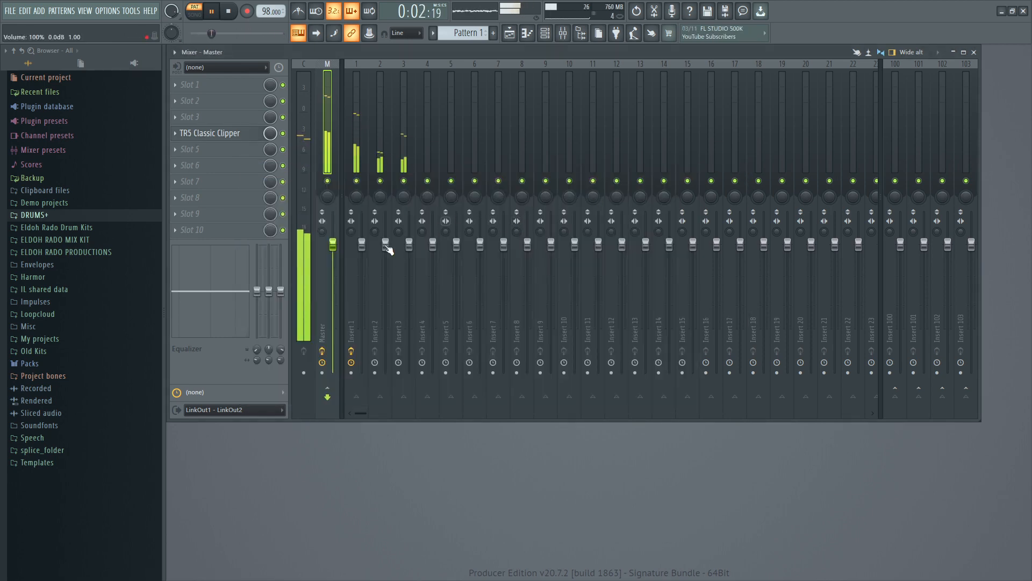
Balance the mixer levels by lowering Insert 1 slightly and setting Insert 2's volume to 67% (-8.0 dB)
left_click(360, 156)
left_click(373, 153, "ctrl")
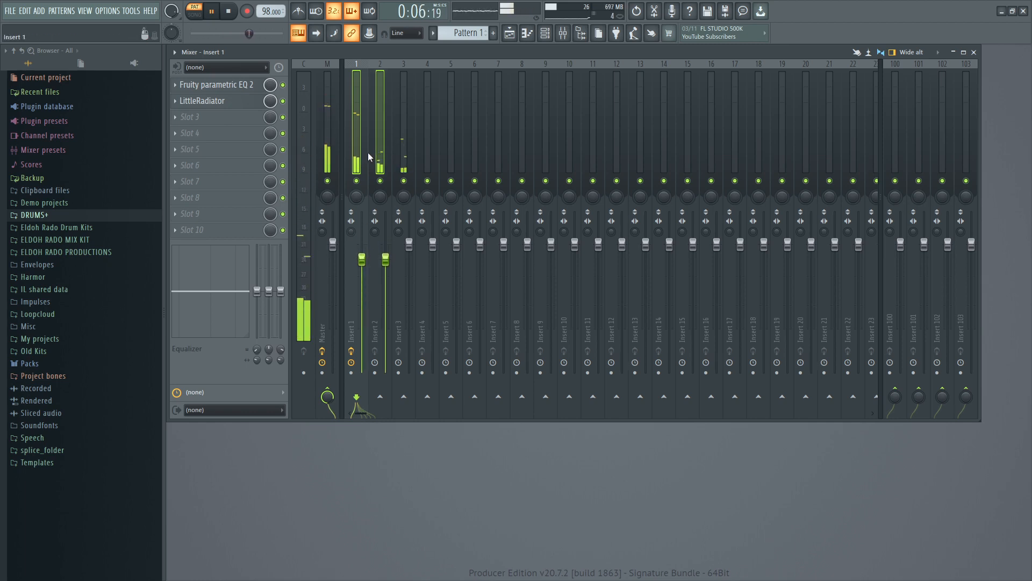
left_click(386, 150)
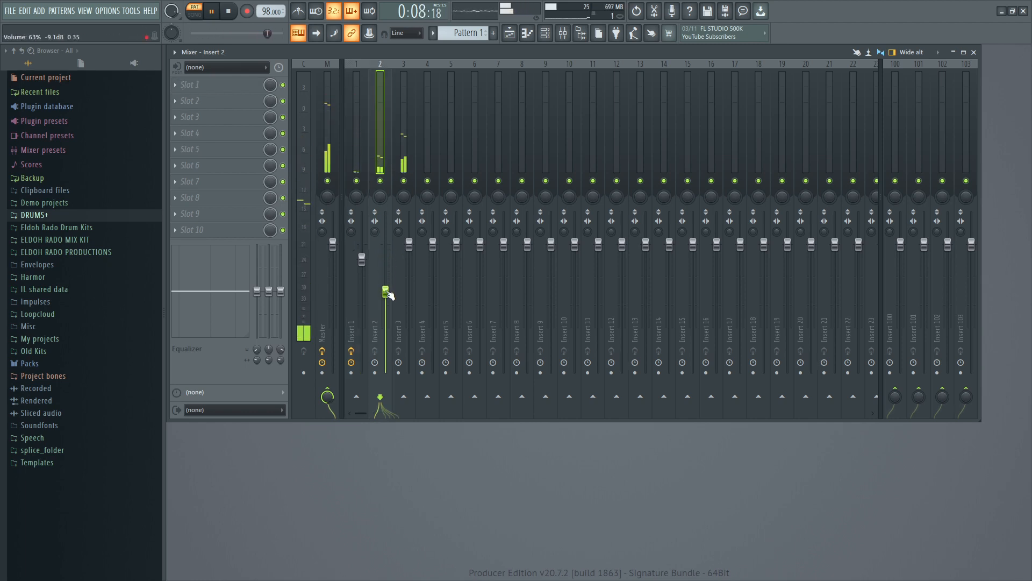
left_click_drag(363, 259, 363, 253)
left_click_drag(387, 295, 388, 291)
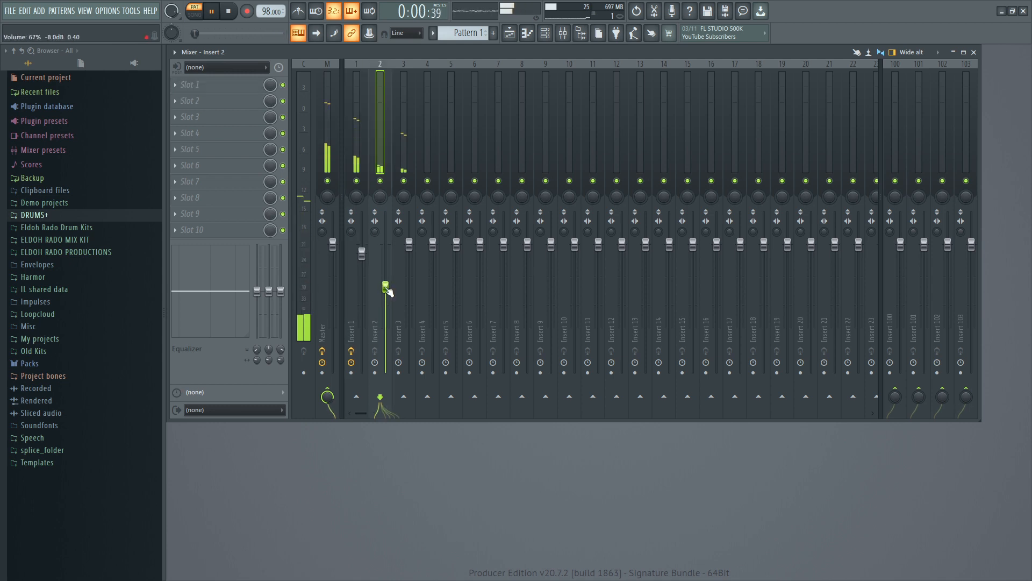
Close the mixer and clone the TRITON channel in the channel rack
left_click(974, 52)
right_click(341, 155)
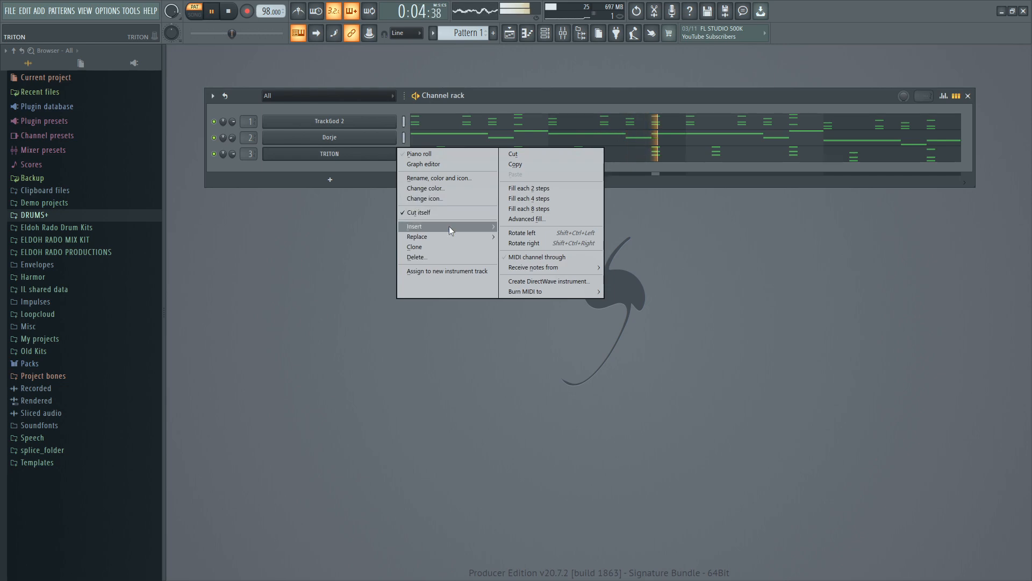
left_click(439, 248)
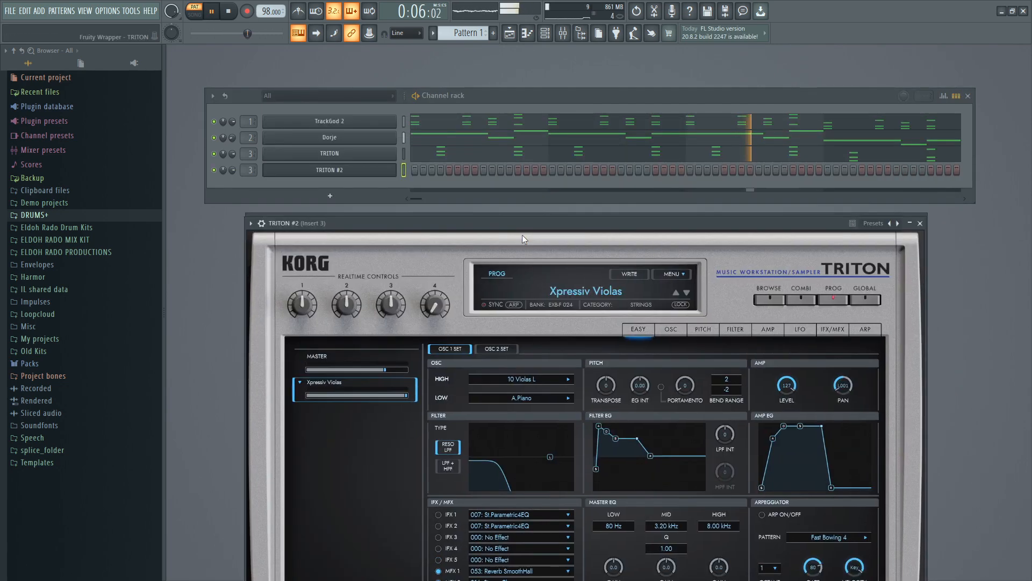
Copy the TRITON channel's notes into its clone and route the clone to mixer track 4
right_click(390, 154)
left_click(523, 160)
right_click(390, 170)
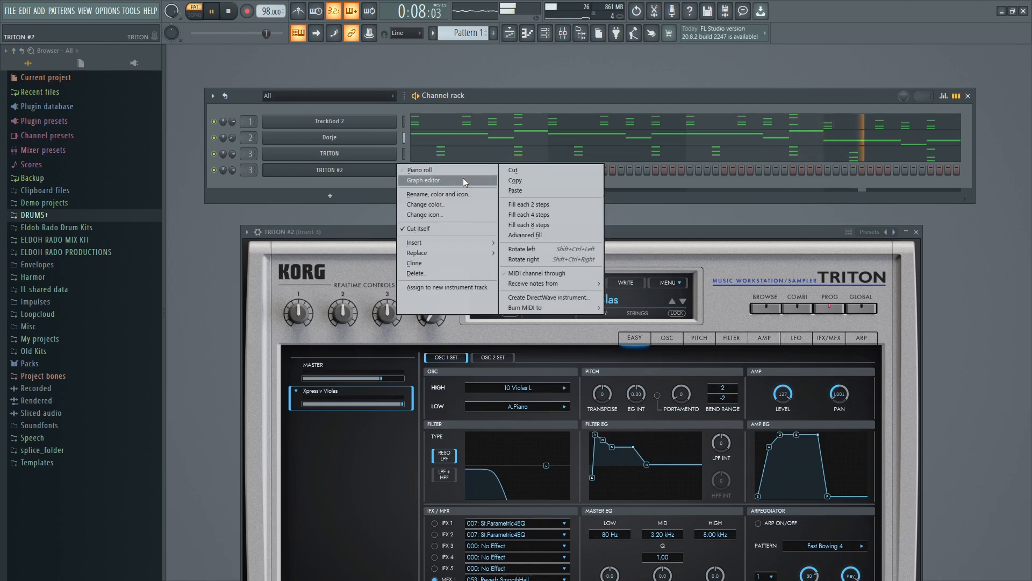
left_click(512, 191)
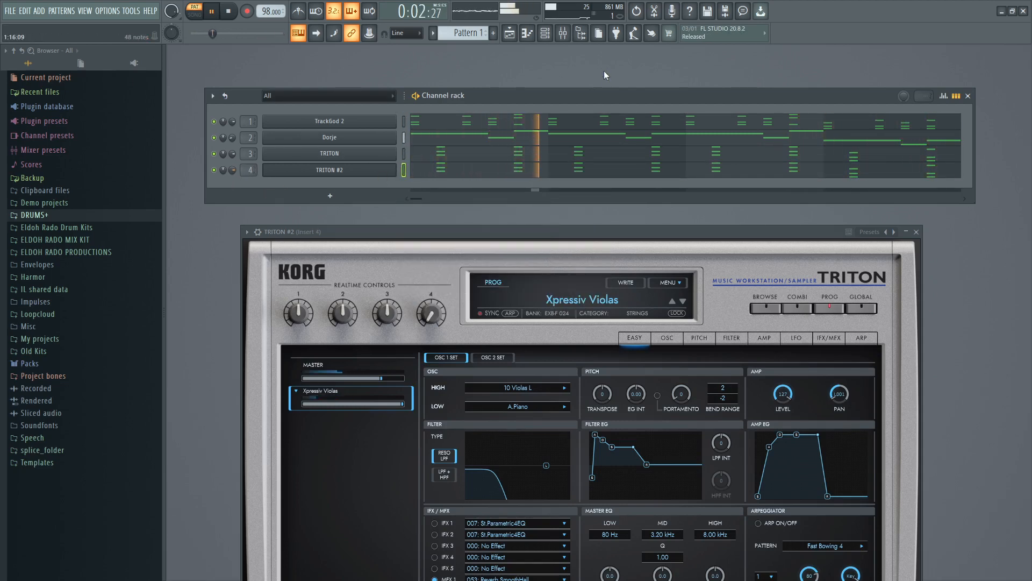
Lower the Insert 3 and Insert 4 volumes together to about 73% (-6.4 dB) and close the mixer
left_click(566, 36)
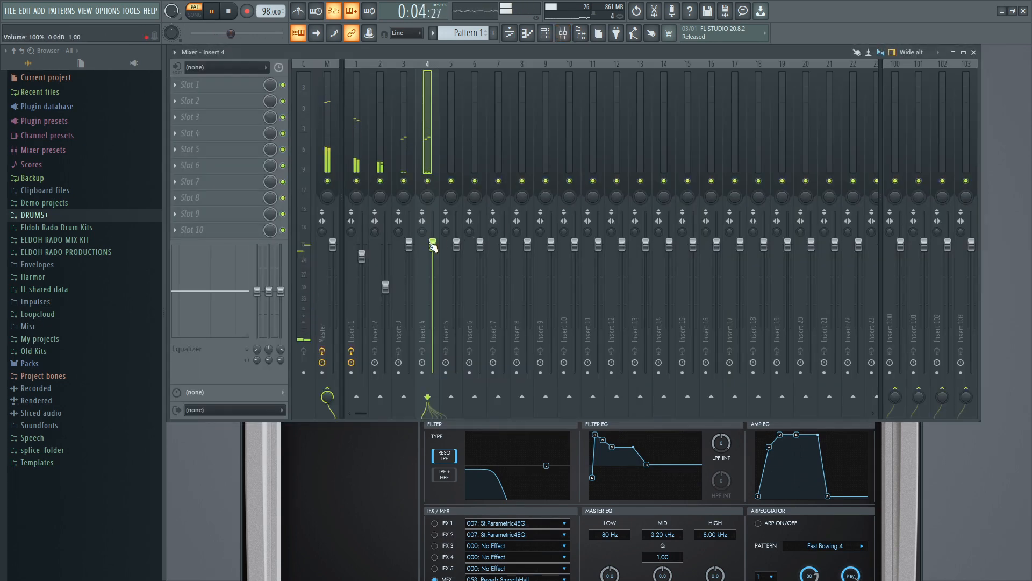
left_click(413, 244, "ctrl")
left_click_drag(414, 245, 414, 273)
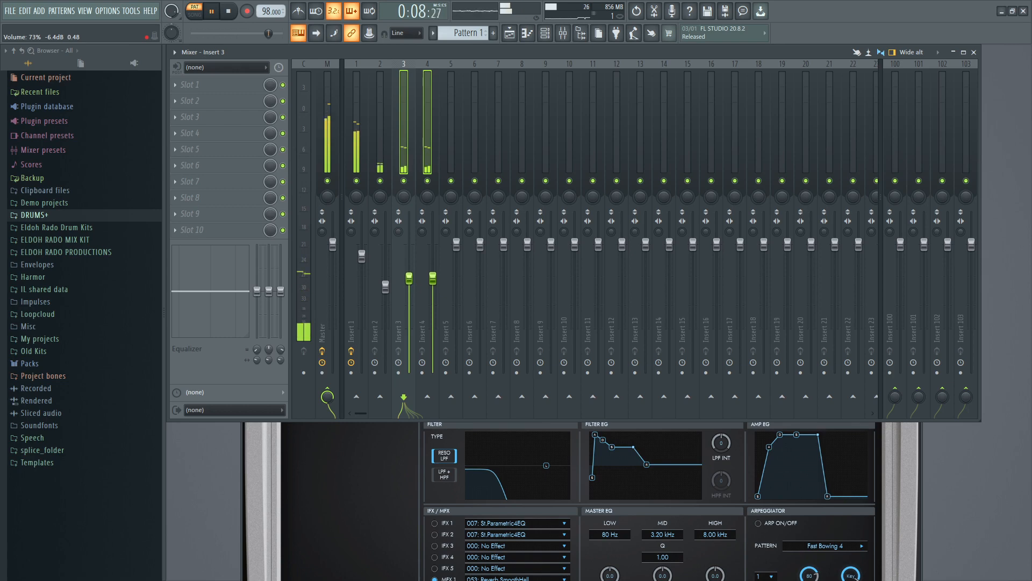
left_click(974, 52)
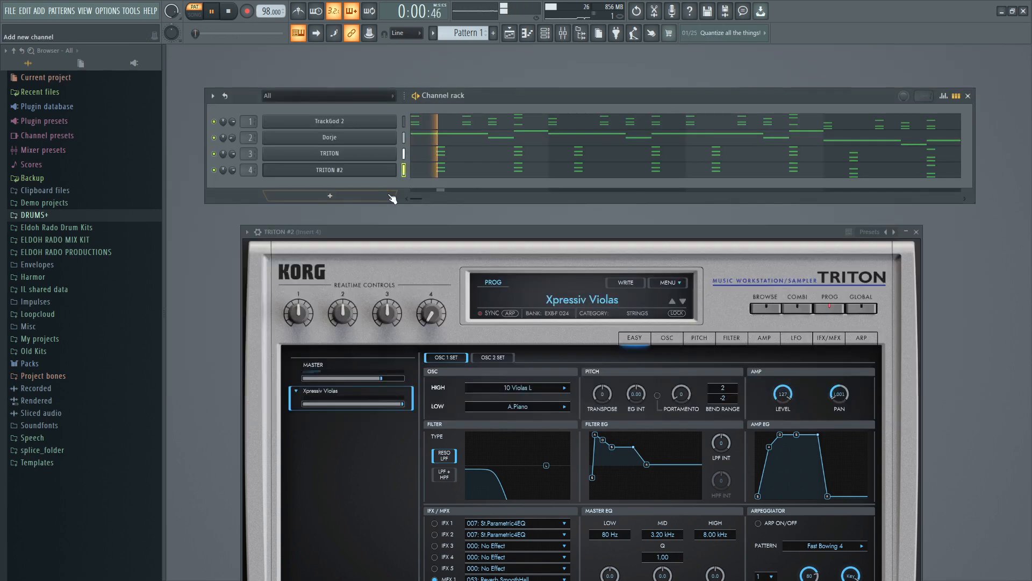
Clone the TRITON #2 channel and load the Rosin Strings program from the Strings category into the clone
right_click(395, 169)
left_click(420, 263)
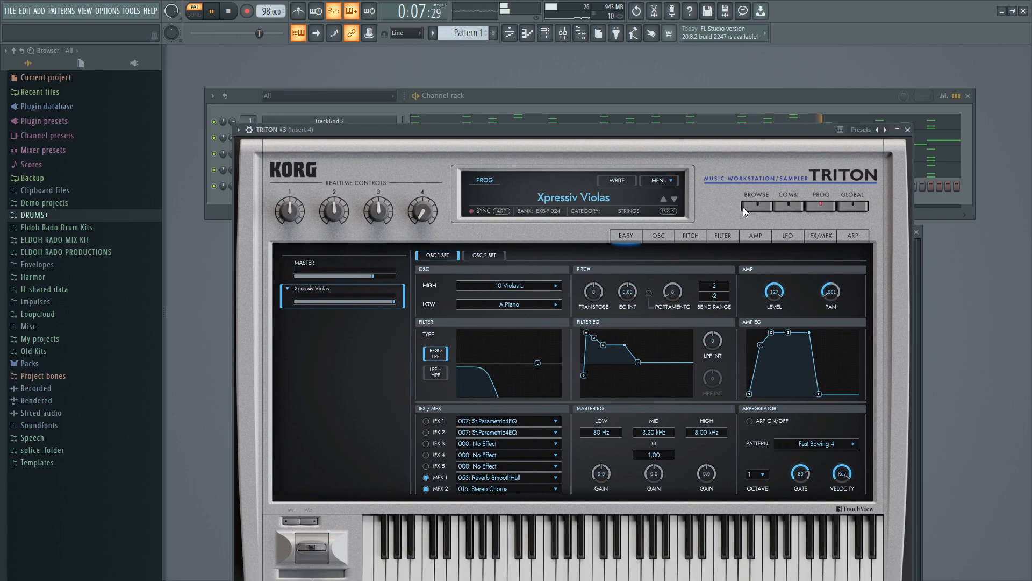
left_click(756, 207)
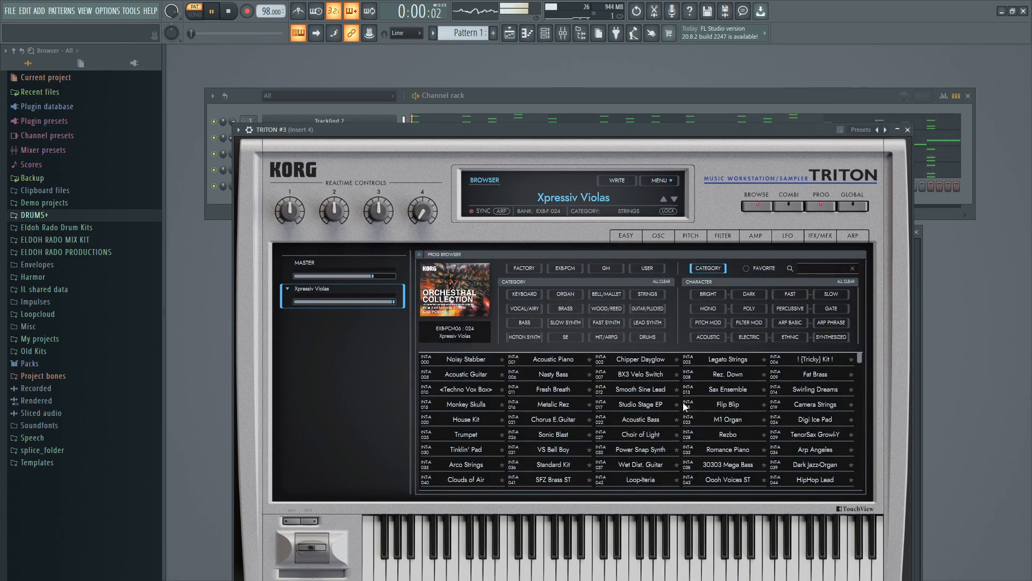
left_click(648, 294)
scroll(625, 419, "down", 3)
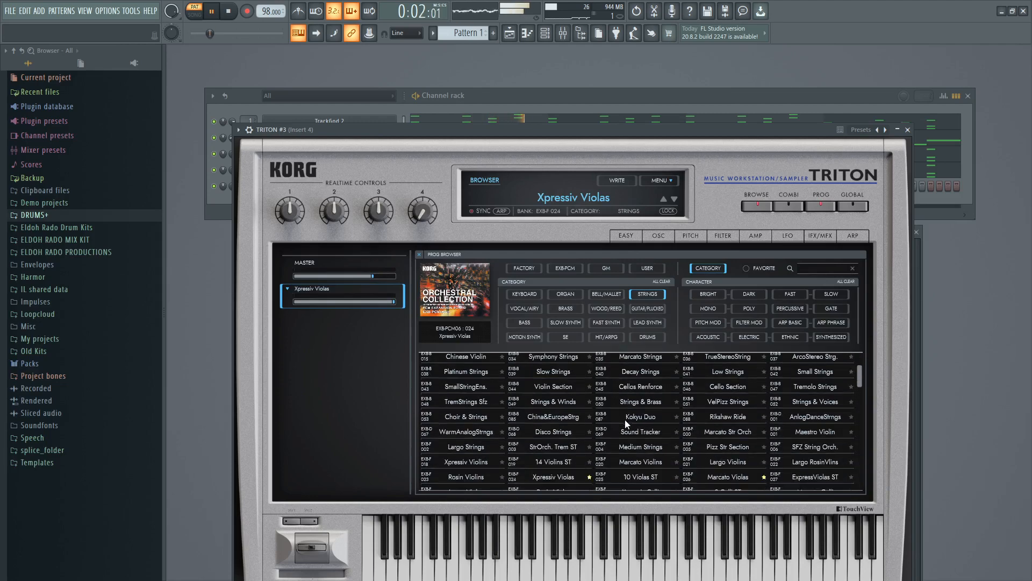
scroll(717, 462, "down", 2)
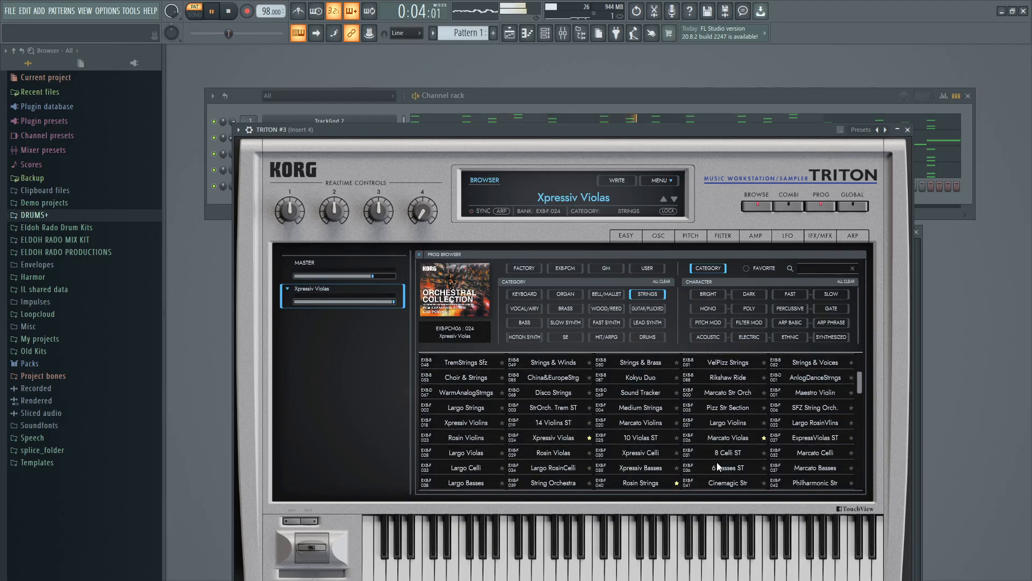
scroll(717, 461, "down", 2)
left_click(645, 464)
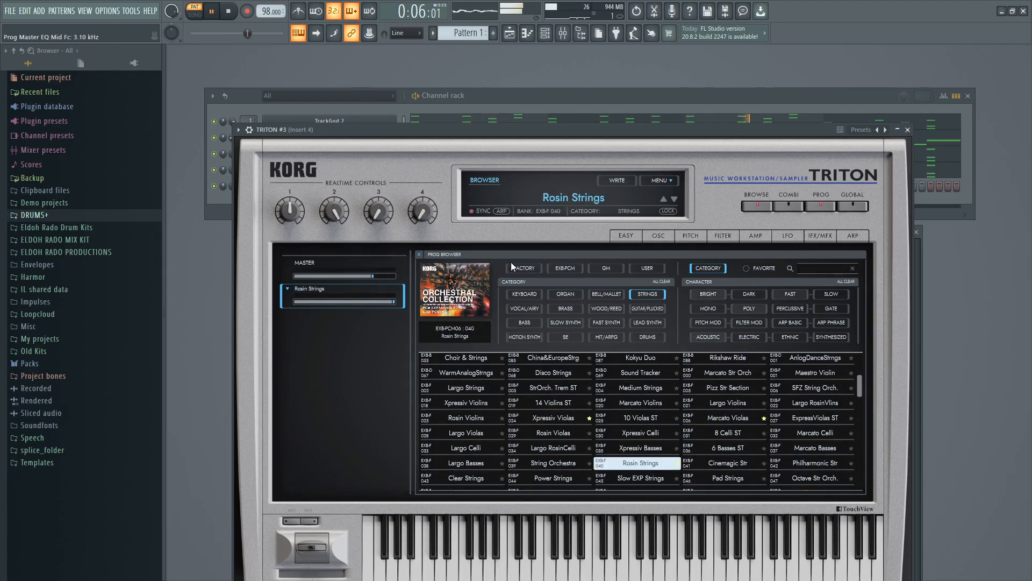
Paste the copied chord notes into the TRITON #3 channel and route it to mixer track 5
left_click(611, 95)
right_click(359, 189)
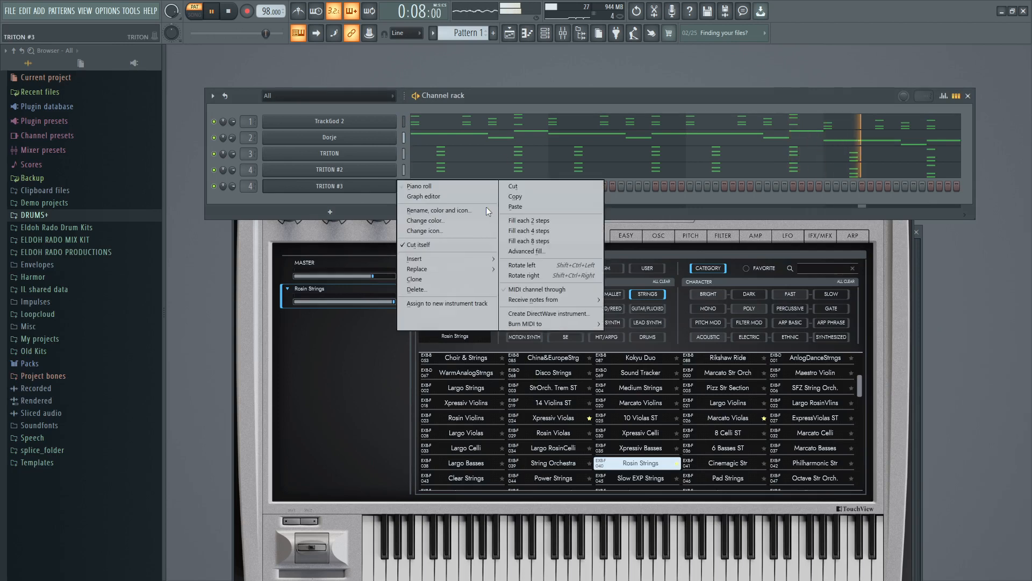
left_click(524, 207)
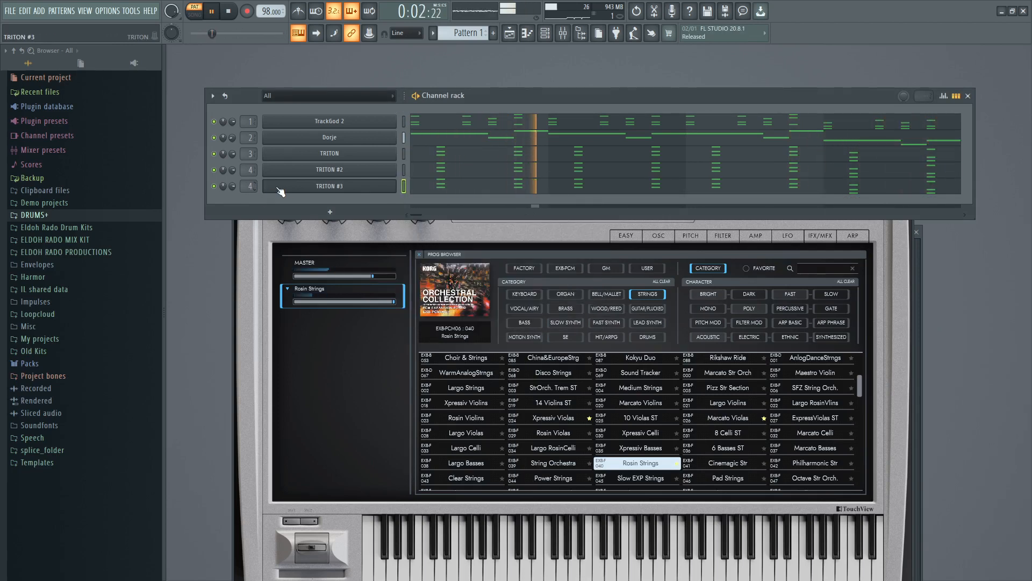
left_click_drag(248, 191, 248, 188)
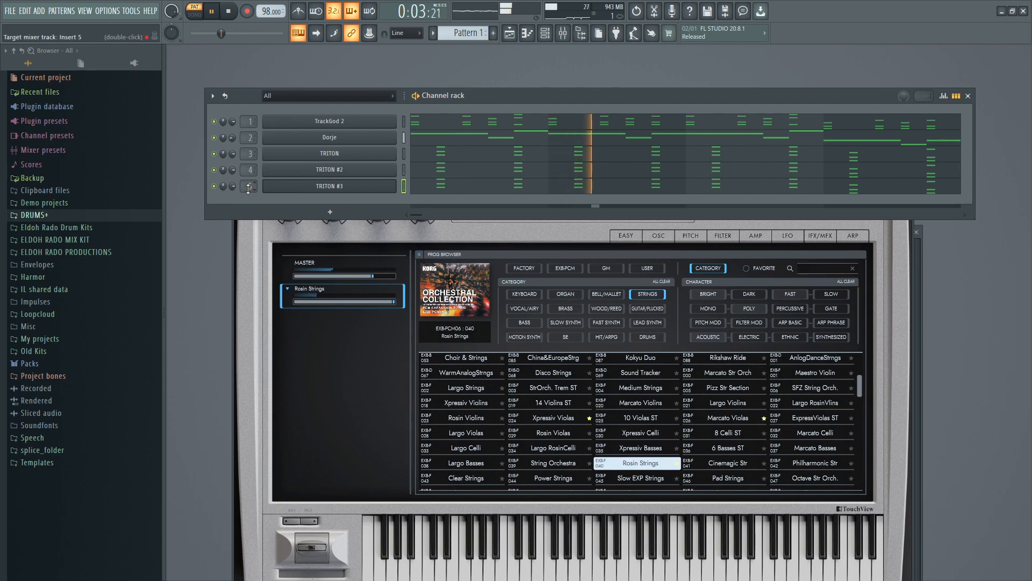
Pan Insert 3 left and Insert 4 right, and lower Insert 5's volume to about 74% (-6.2 dB) in the mixer
left_click(562, 33)
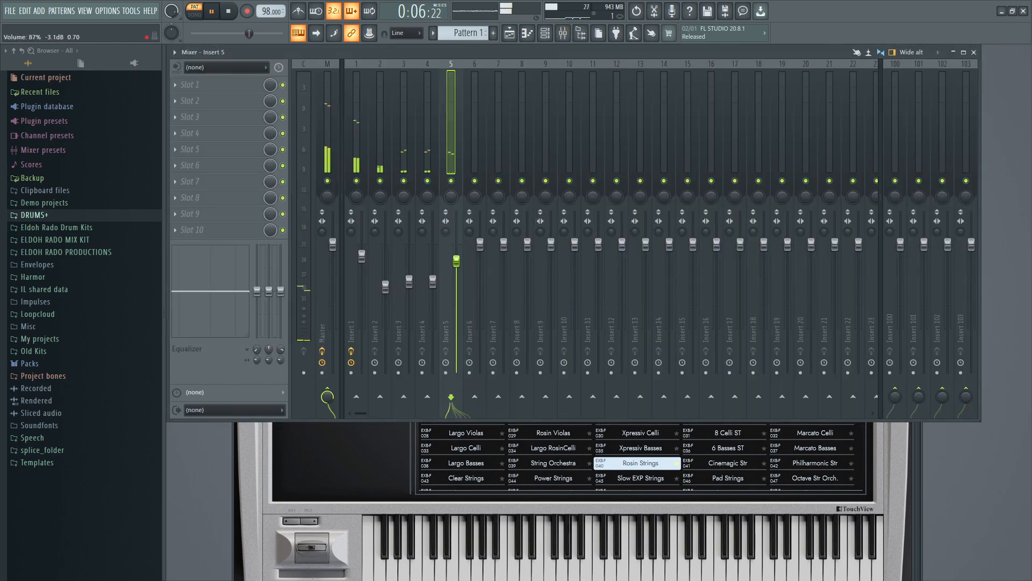
left_click_drag(412, 197, 426, 188)
right_click(452, 197)
left_click(463, 204)
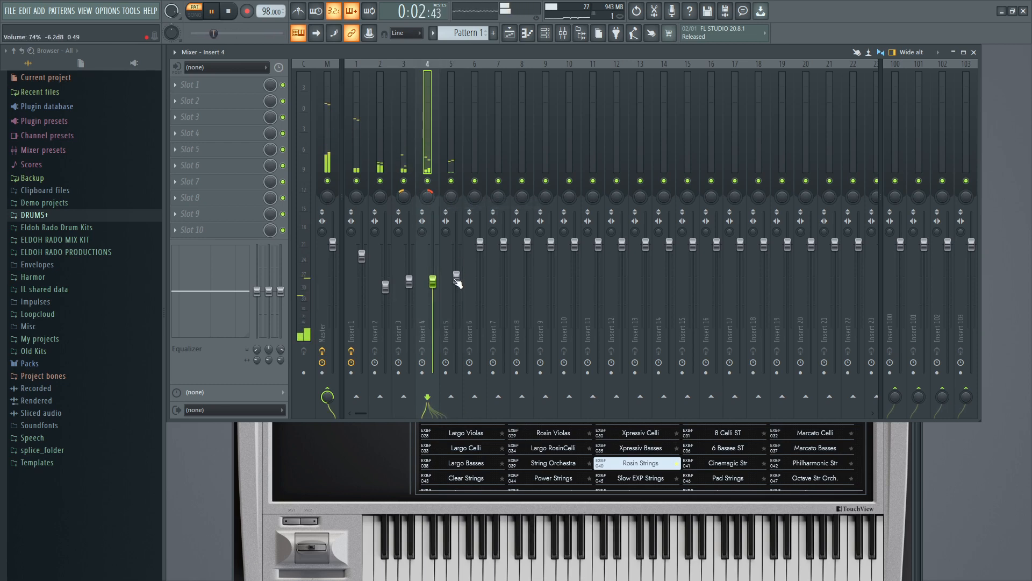
left_click_drag(456, 279, 456, 274)
left_click(409, 282)
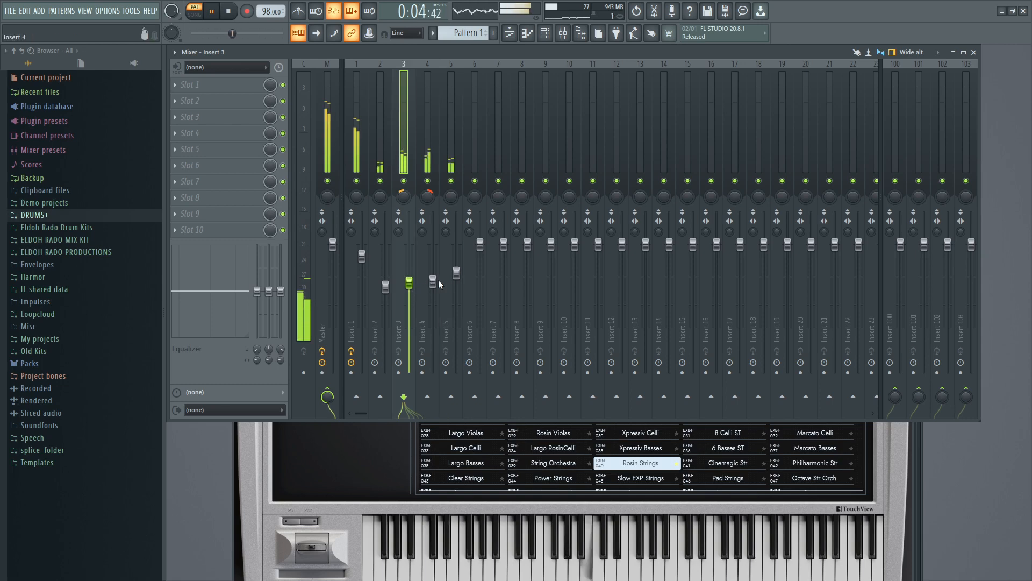
left_click(975, 53)
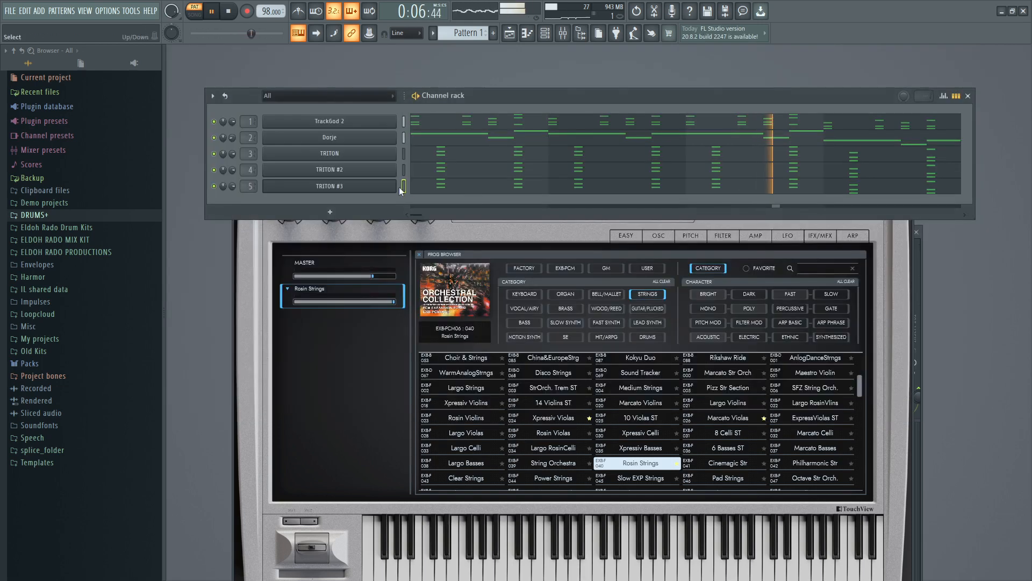
Close the TRITON #3 and TRITON #2 plugin windows to clear the view of the channel rack
left_click(878, 227)
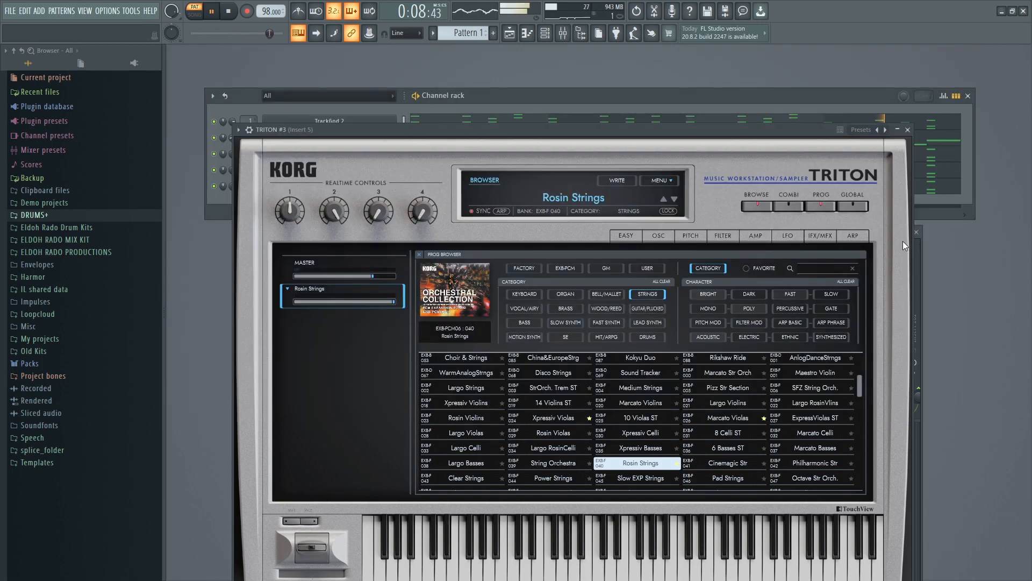
left_click(907, 130)
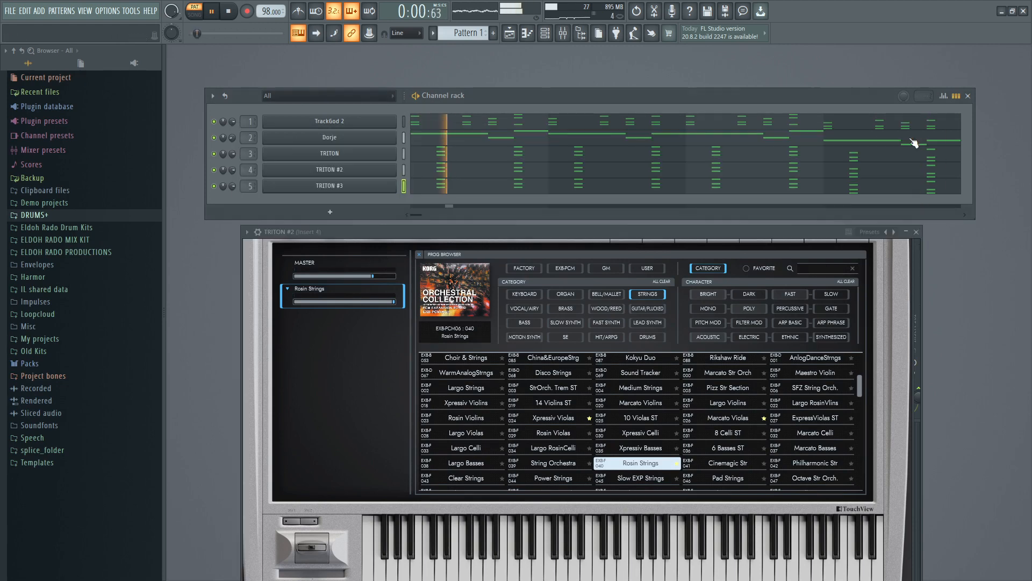
left_click(917, 231)
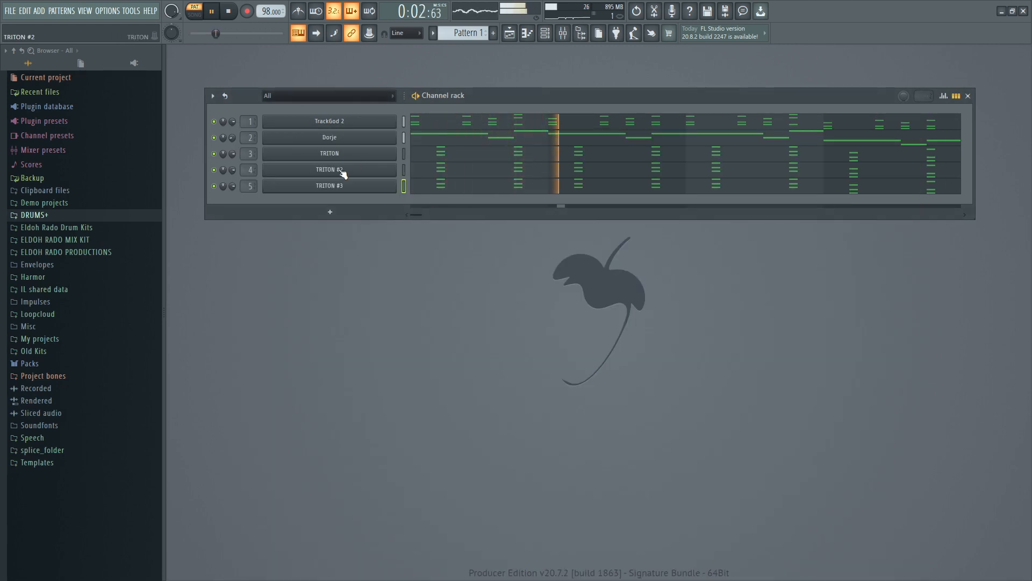
Add a second TrackGod 2 instrument to the channel rack and load its Golden Bells bank
left_click(328, 214)
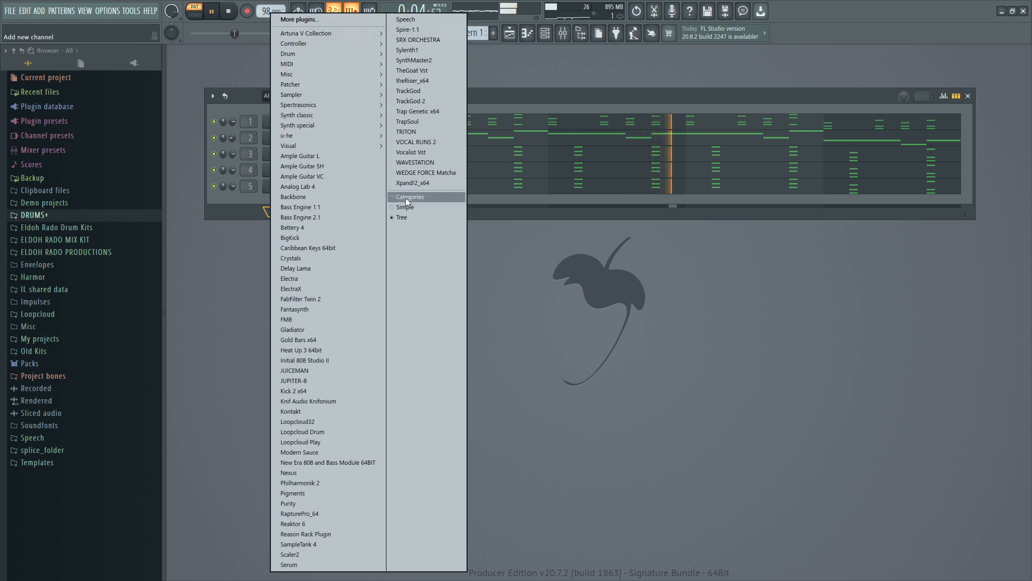
left_click(418, 103)
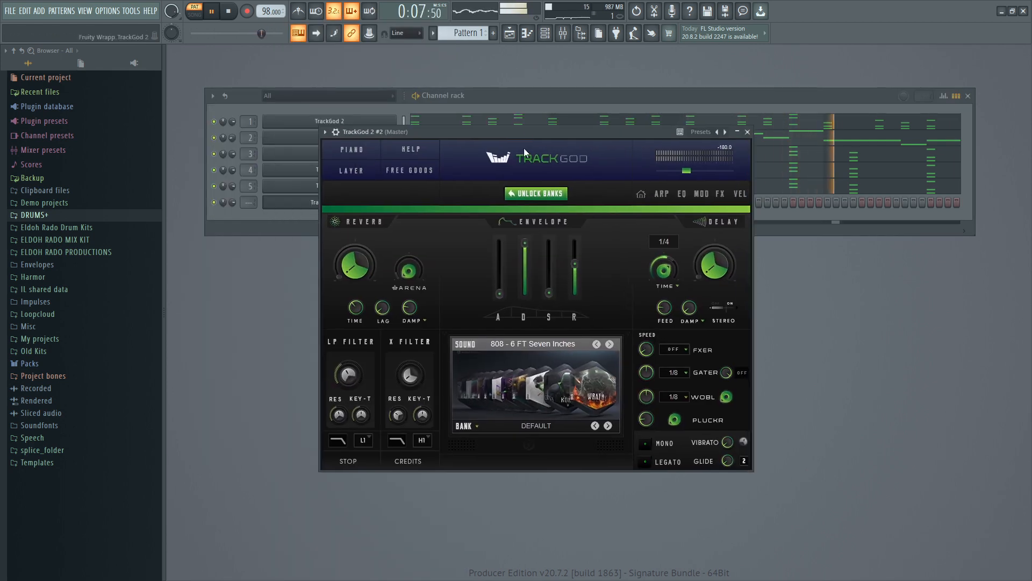
left_click(545, 346)
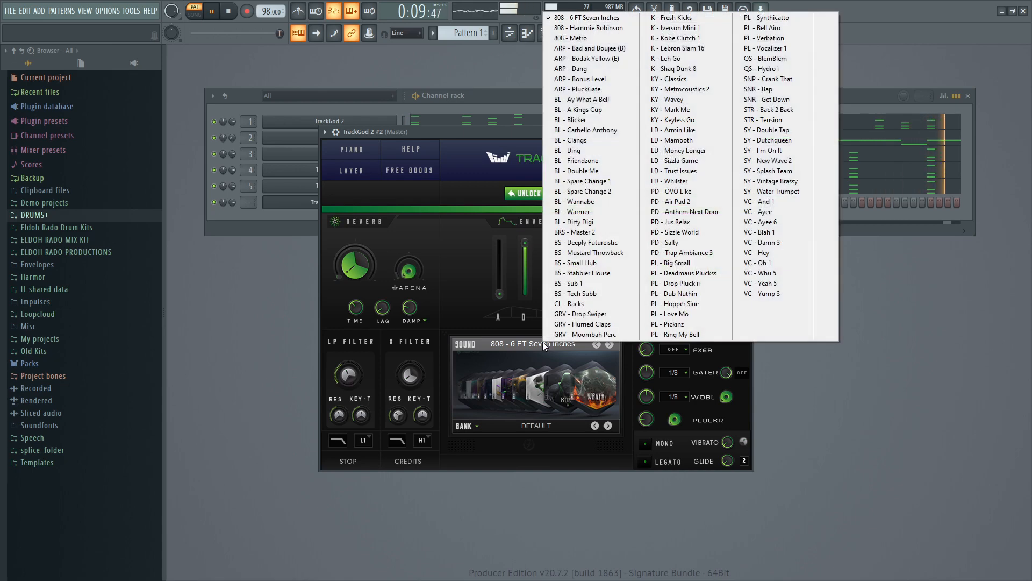
left_click(523, 425)
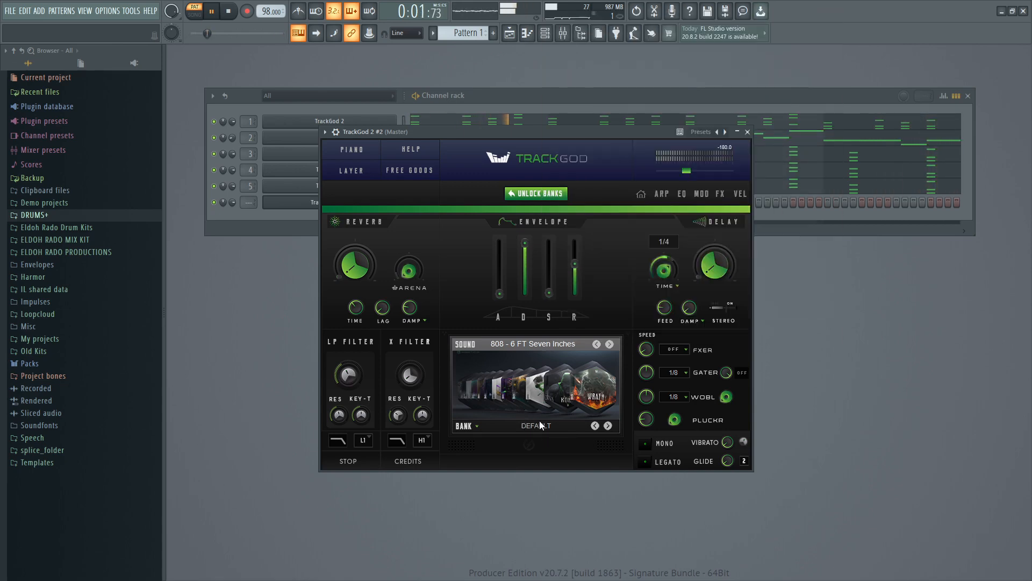
left_click(540, 420)
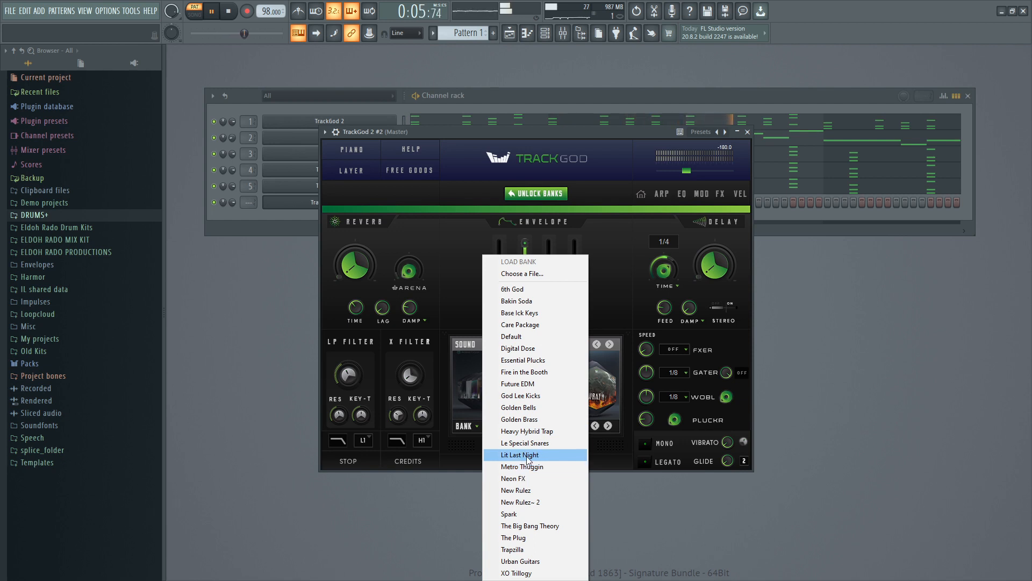
left_click(530, 408)
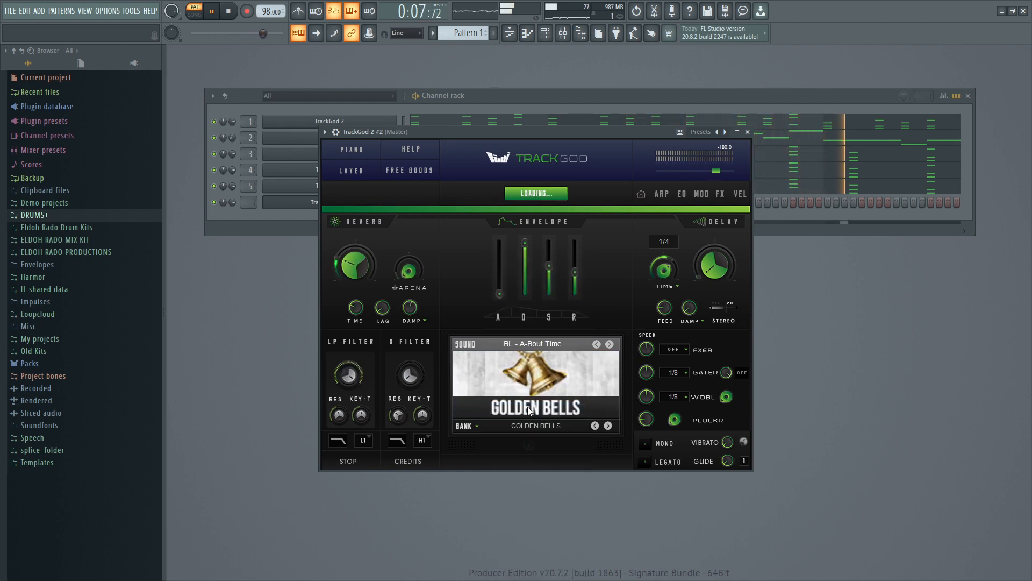
Audition the Golden Bells sounds starting from BL - Be in the Trap and settle on BL - Da Under Tayka
left_click(560, 345)
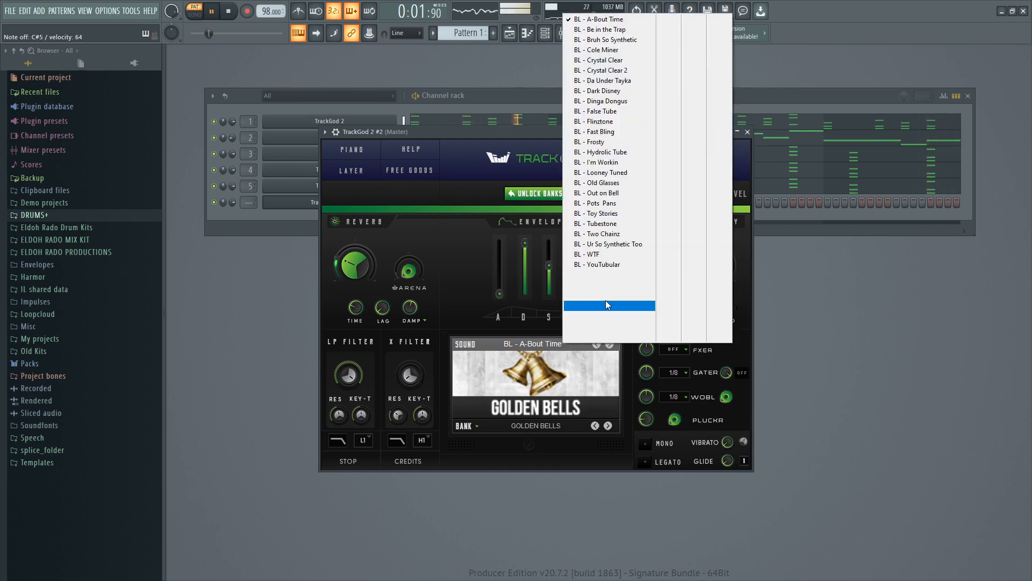
left_click(625, 29)
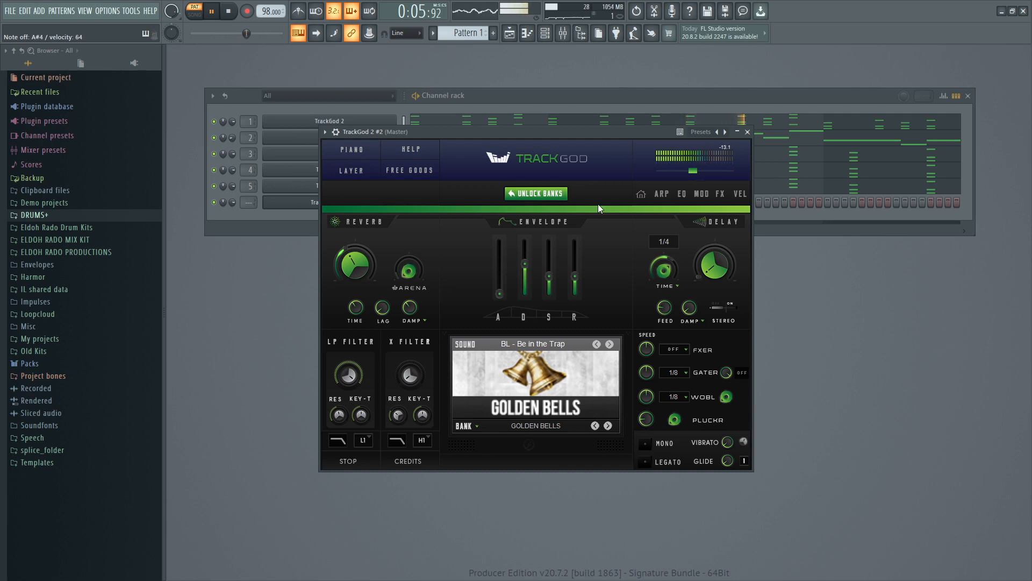
left_click(610, 346)
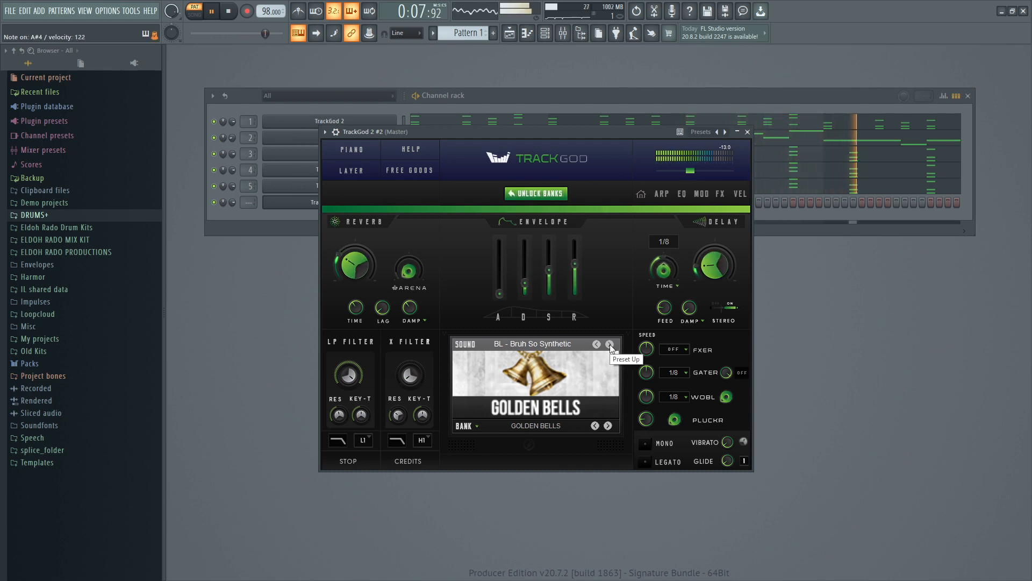
left_click(610, 345)
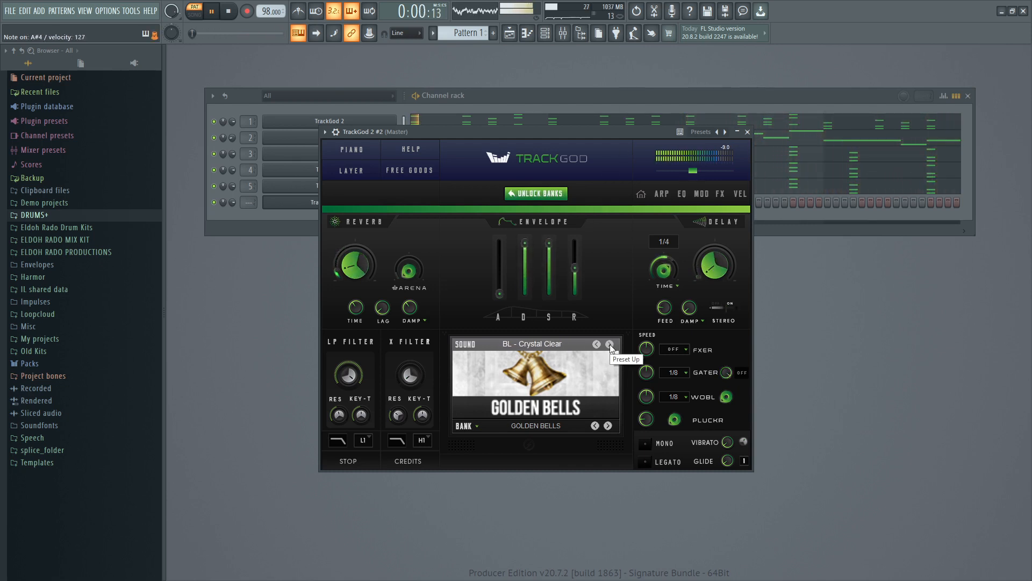
left_click(610, 345)
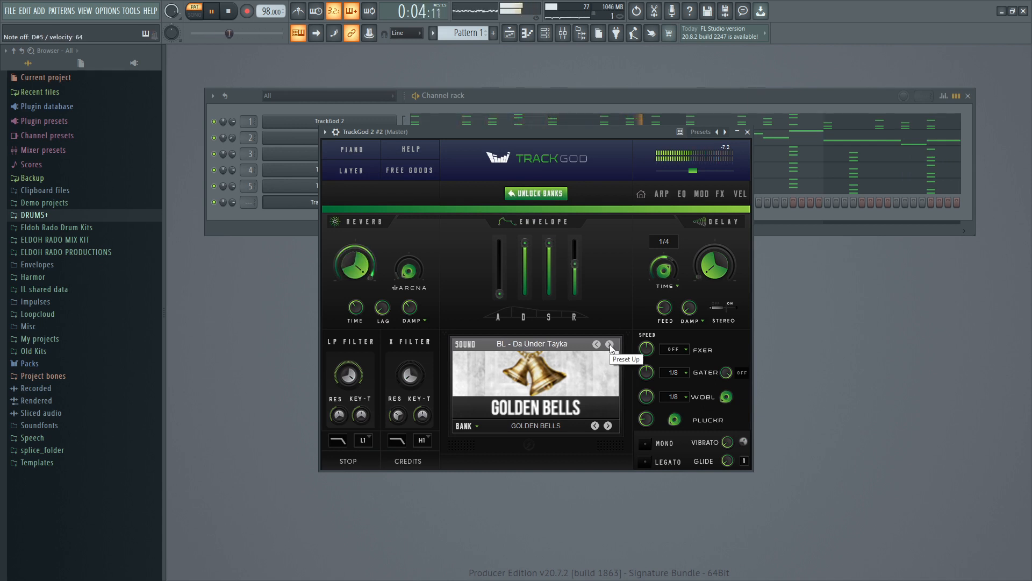
Close the TrackGod 2 #2 window and open that channel's empty piano roll
left_click(747, 132)
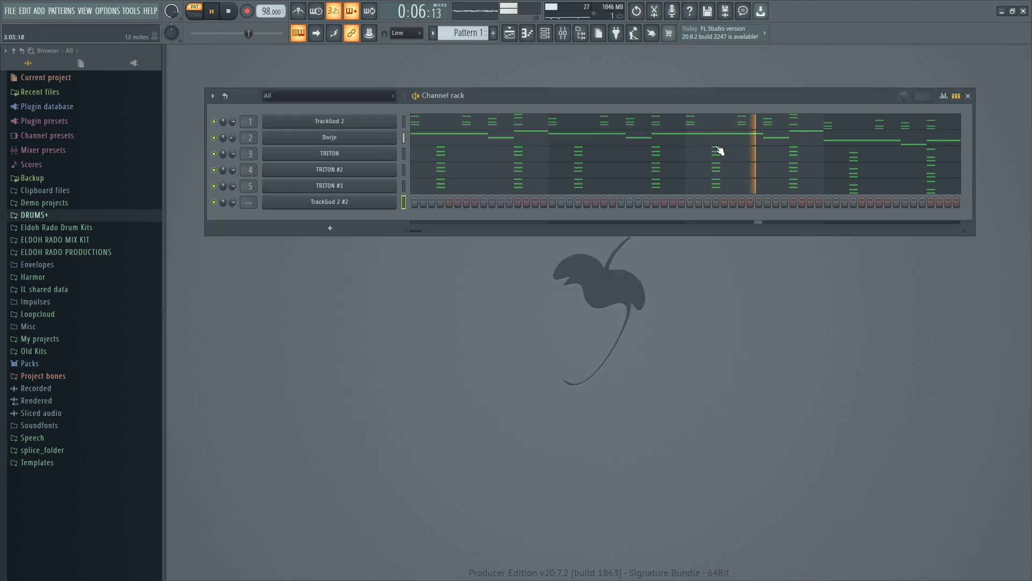
right_click(354, 206)
left_click(377, 211)
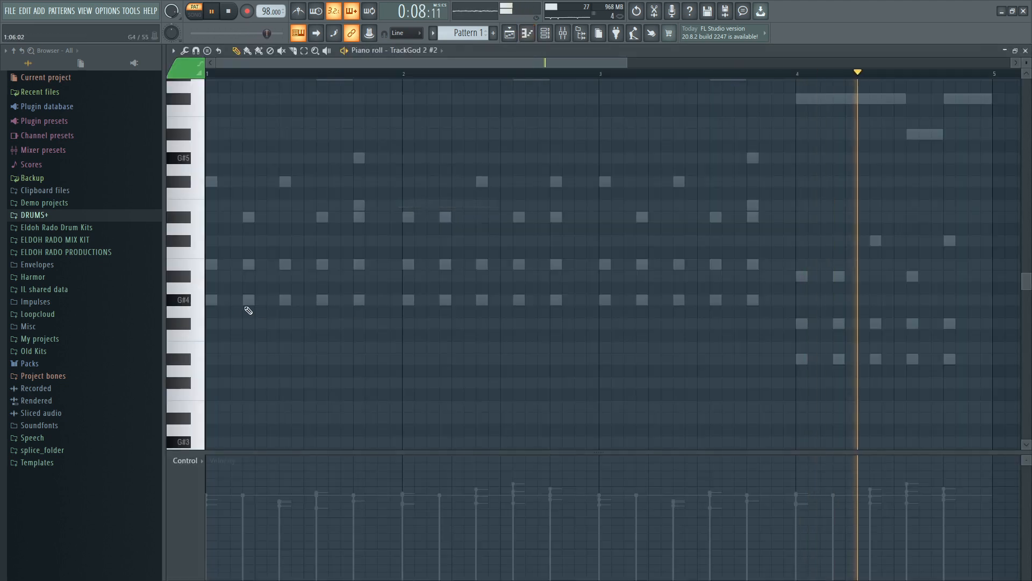
Place short G#4 notes at the start of bars 1 and 3 for TrackGod 2 #2 and reopen its piano roll
left_click(213, 301)
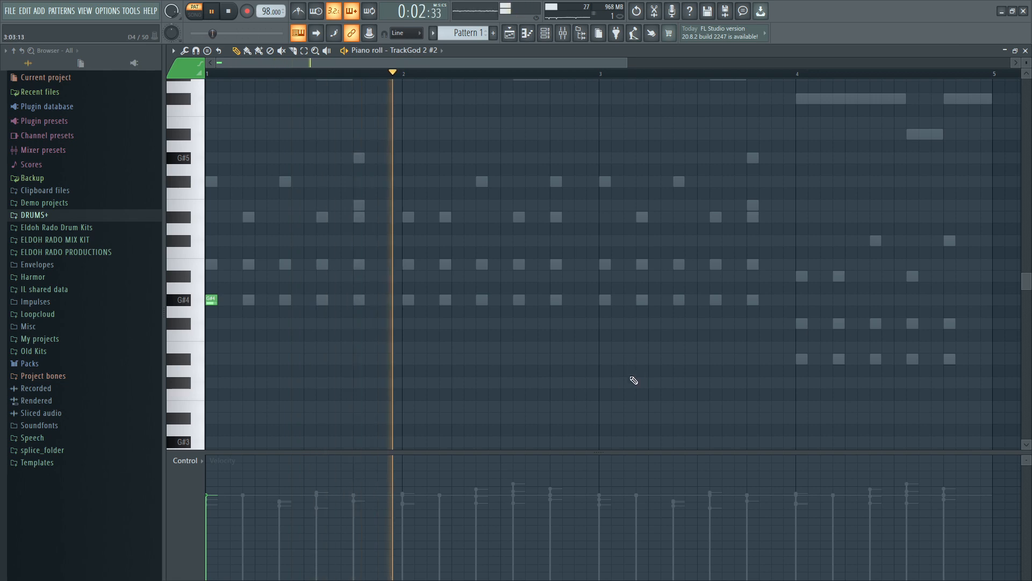
left_click(606, 301)
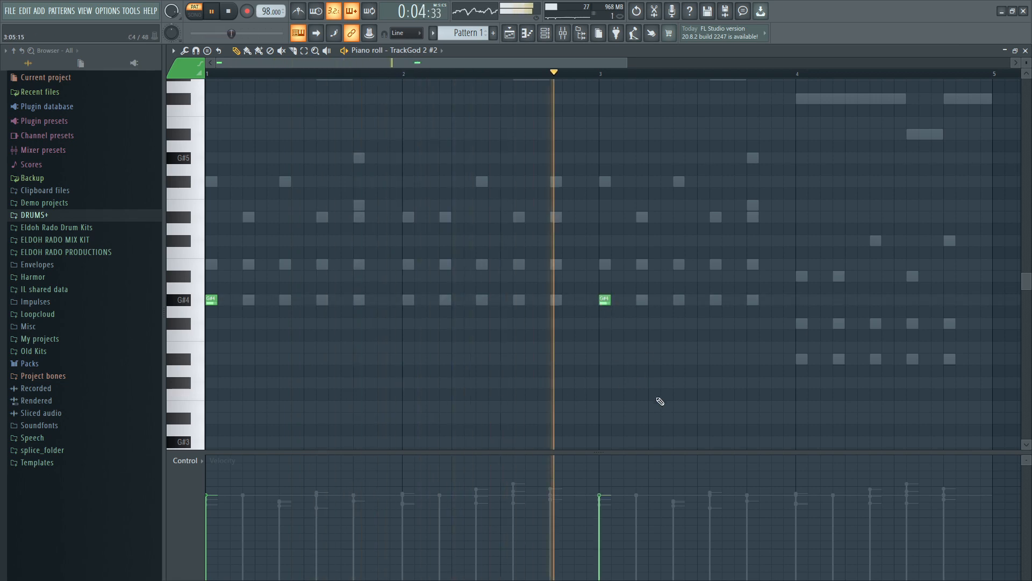
key("F7")
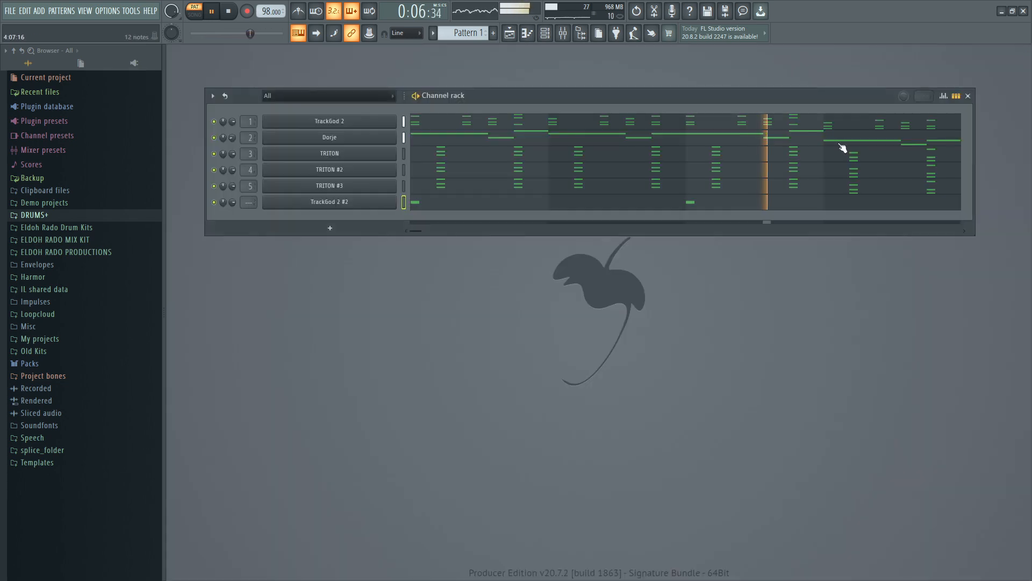
right_click(382, 199)
left_click(434, 202)
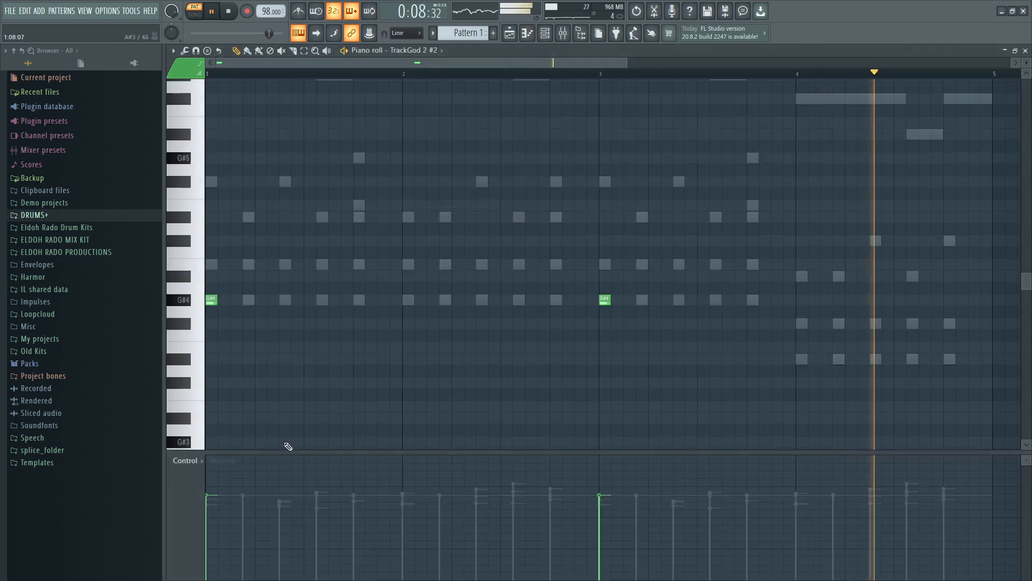
Show note pan in the control lane, panning the bar 1 note to the right and the bar 3 note about 53% left
left_click(185, 461)
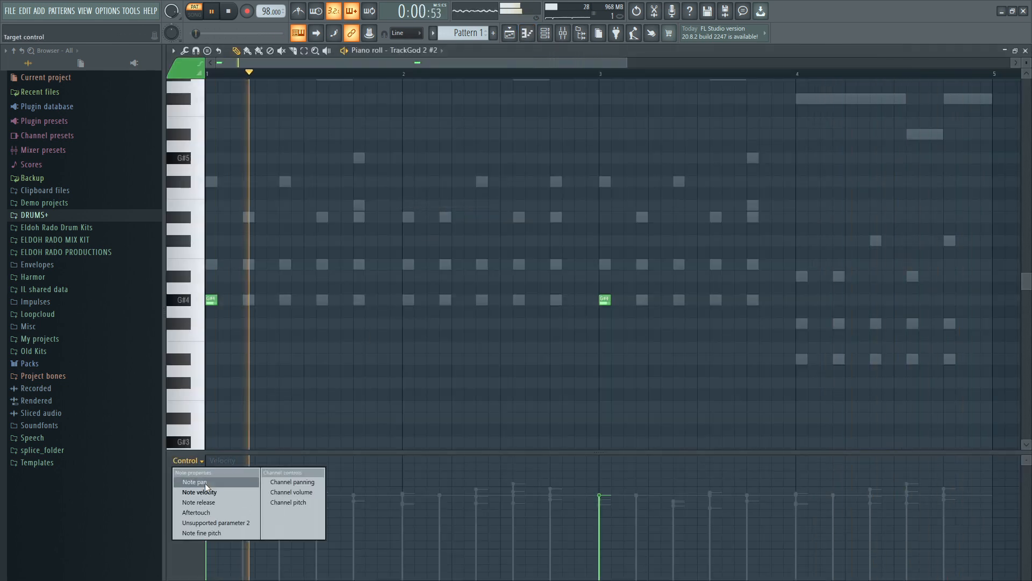
left_click(205, 482)
left_click_drag(220, 516, 215, 498)
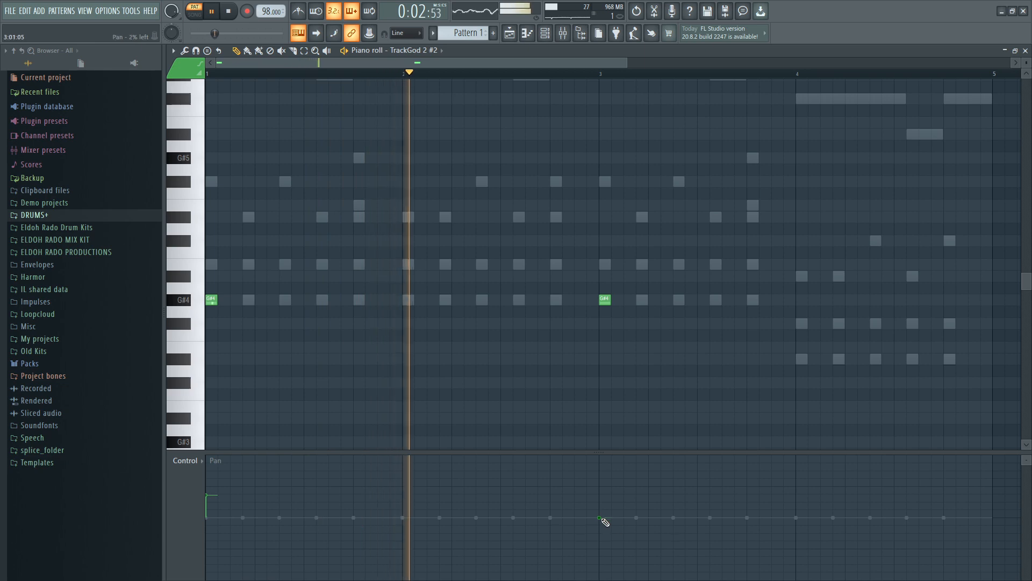
left_click_drag(606, 523, 605, 555)
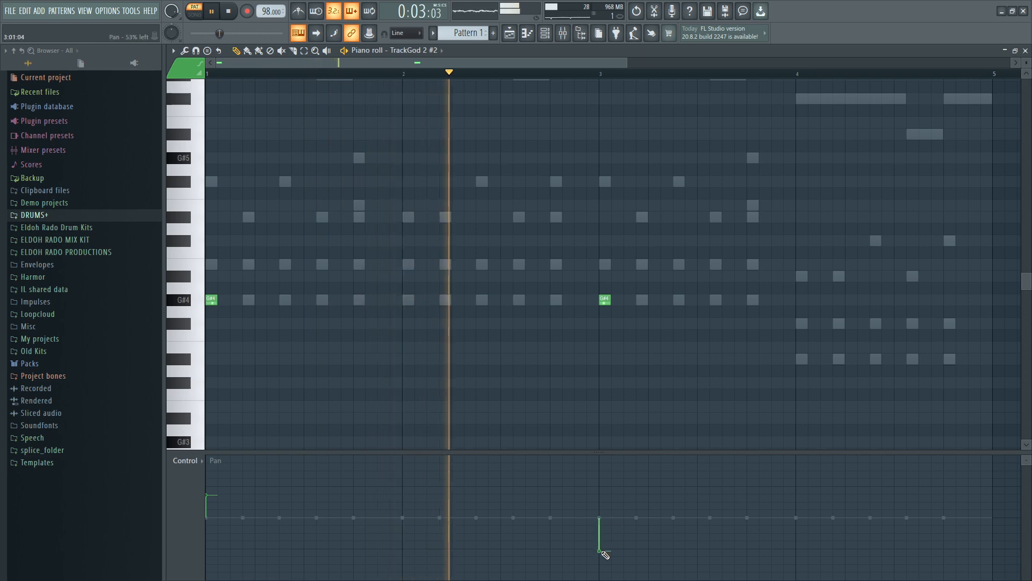
left_click(216, 490)
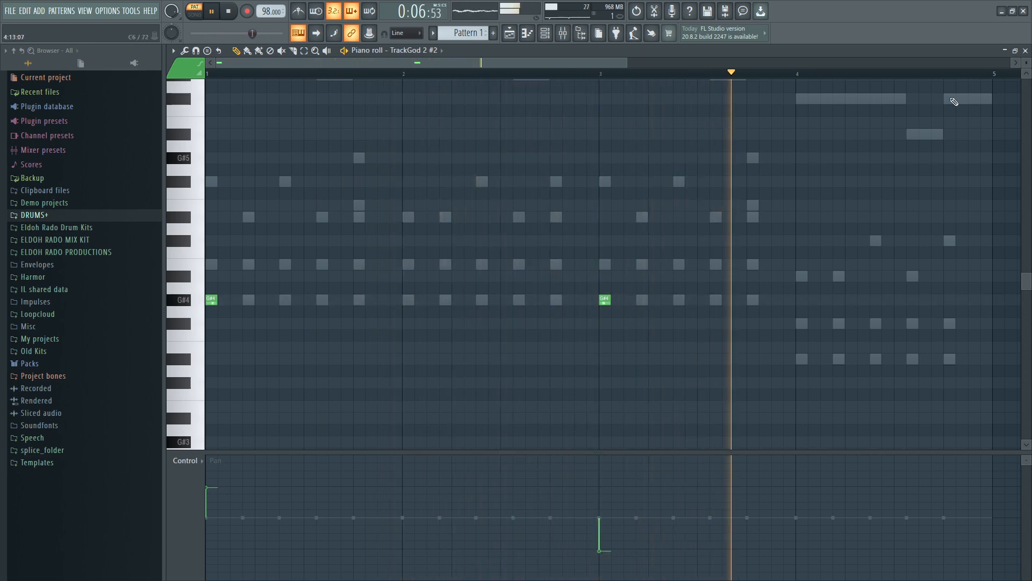
Close the piano roll and route the TrackGod 2 #2 channel to mixer track 6
left_click(1025, 50)
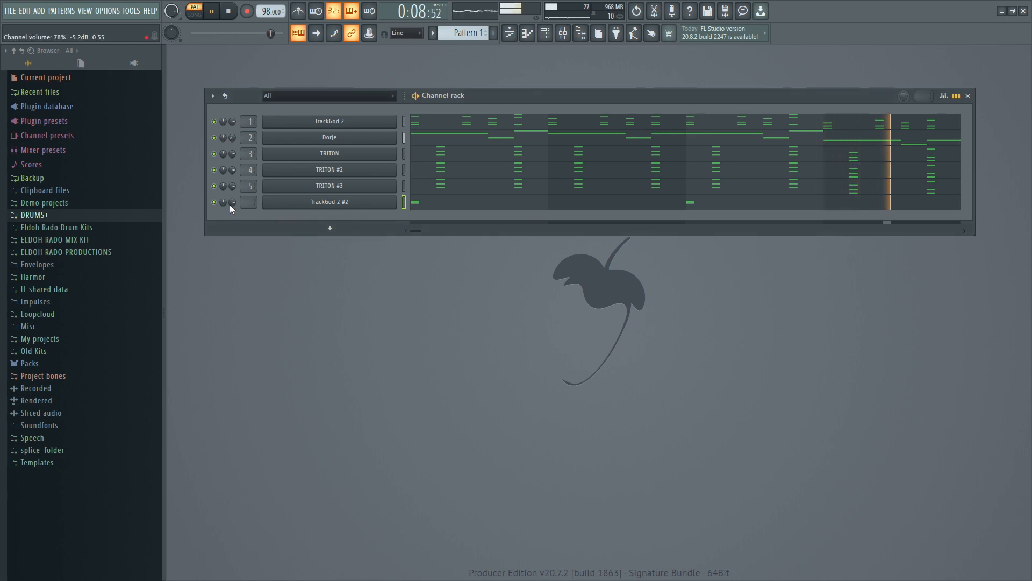
scroll(249, 202, "up", 4)
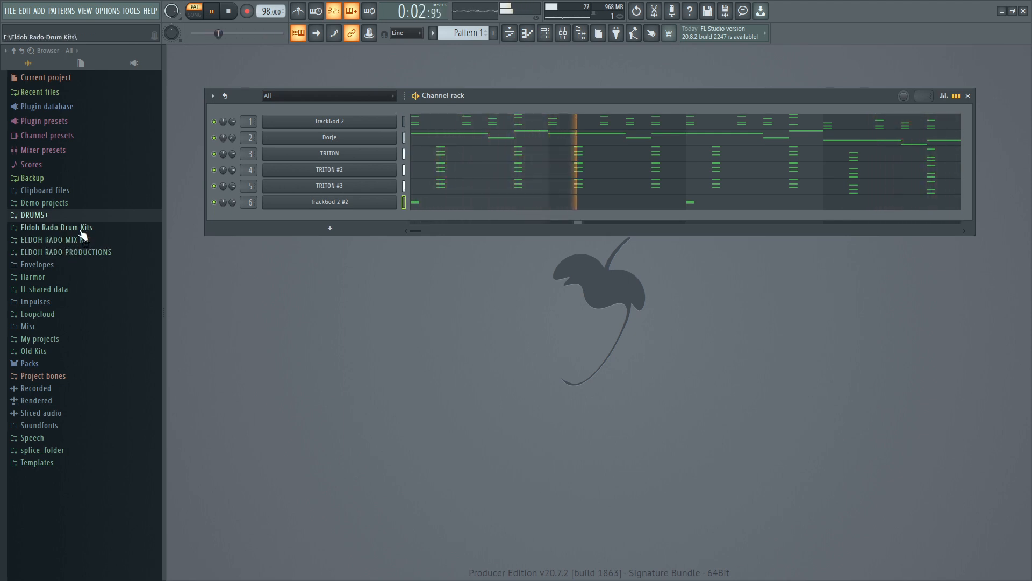
Audition the snares in the Saint Cardona - Fallin angel drum kit and add Snare (F) to the channel rack
left_click(34, 214)
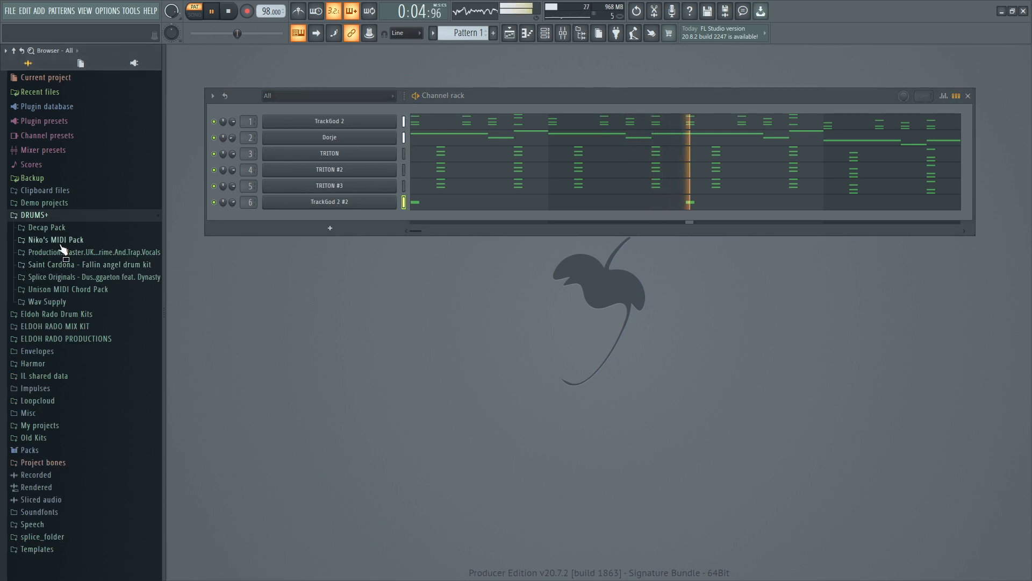
left_click(81, 264)
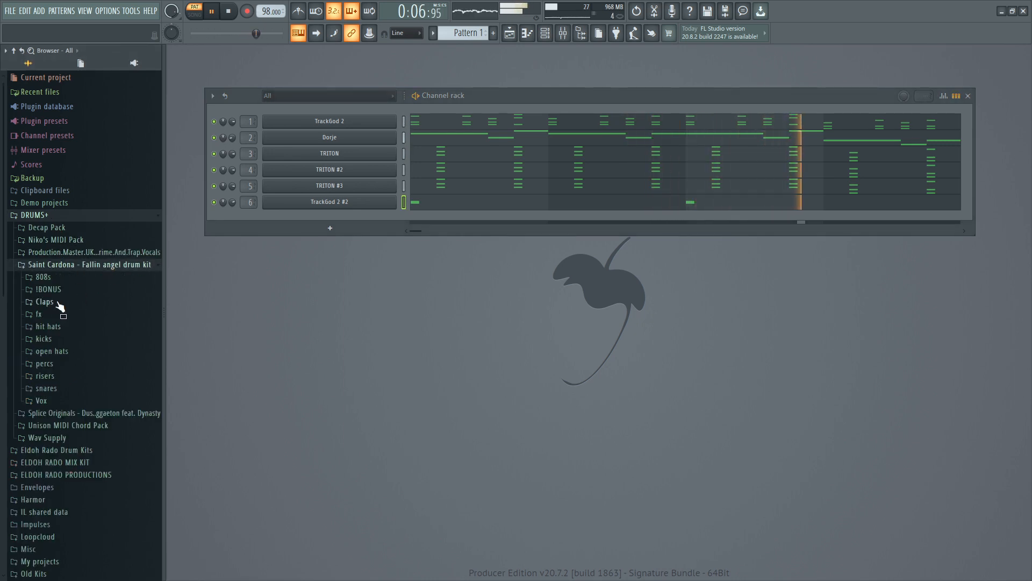
left_click(52, 390)
left_click_drag(65, 410, 73, 407)
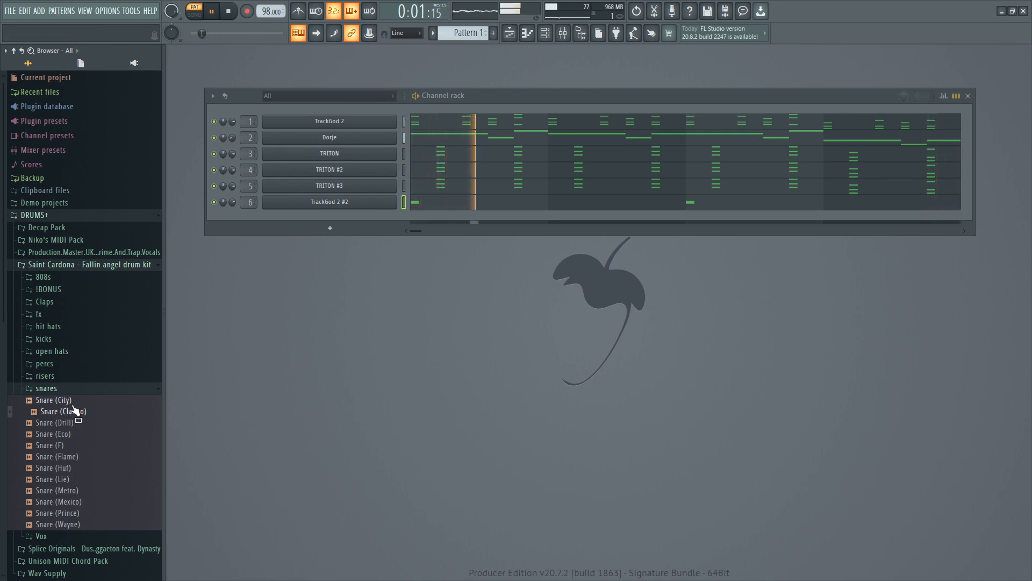
left_click(75, 423)
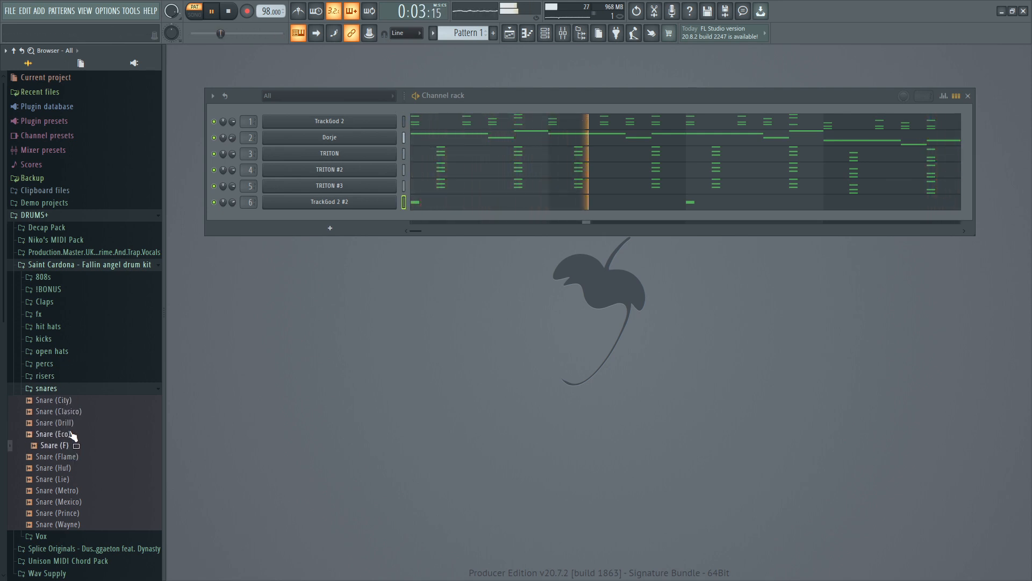
left_click_drag(70, 445, 322, 214)
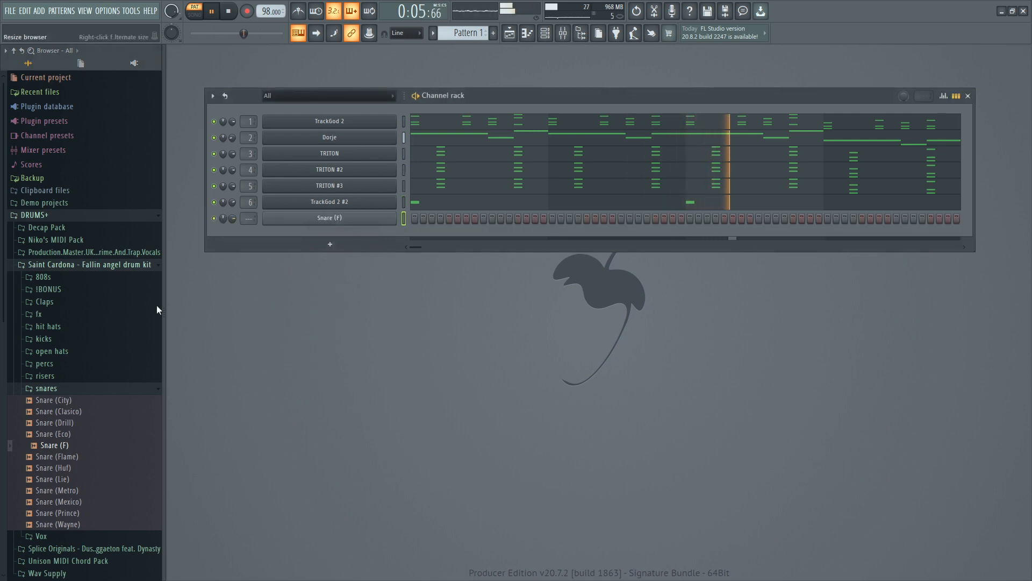
Add Kick (Misfits) from the kicks folder to the channel rack, raise its Pogo effect slightly and close its sampler
left_click(57, 341)
left_click_drag(60, 361, 329, 233)
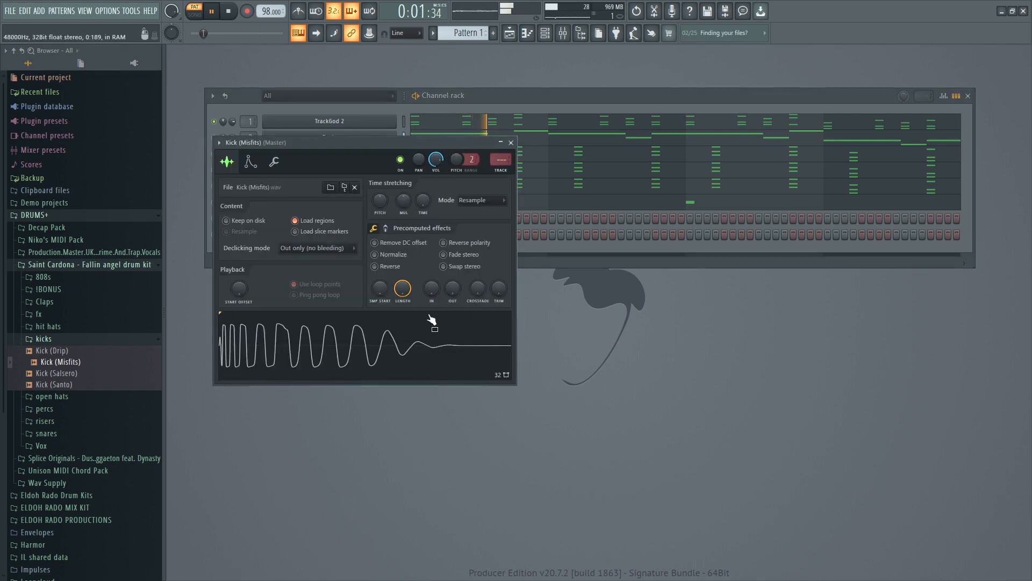
left_click_drag(385, 301, 384, 299)
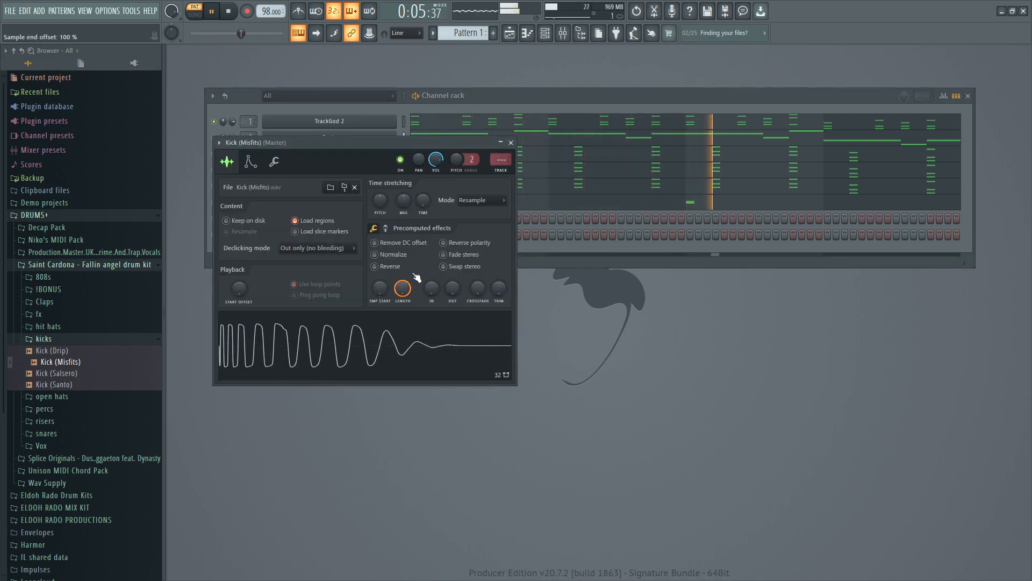
left_click(392, 230)
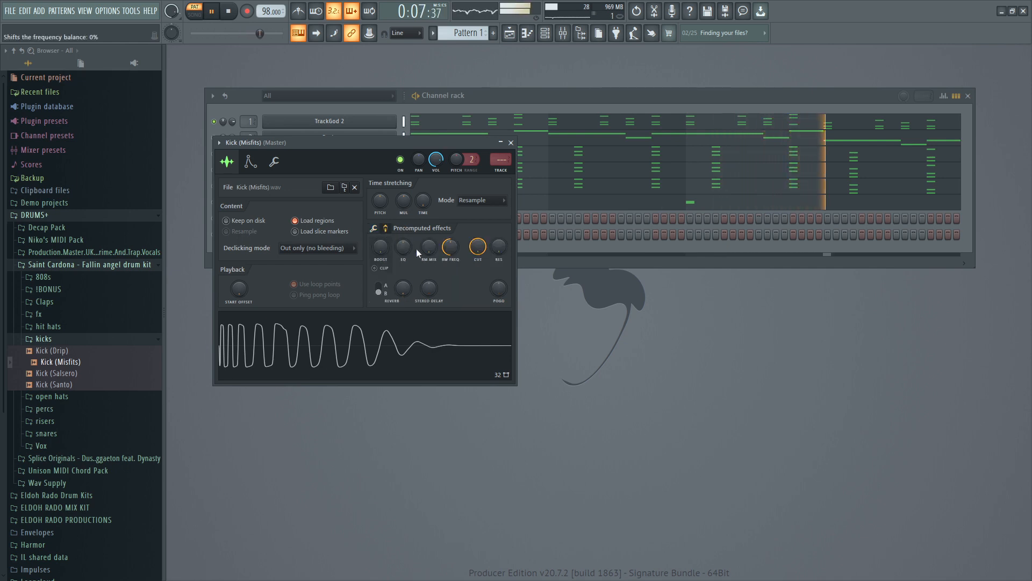
left_click_drag(499, 288, 499, 275)
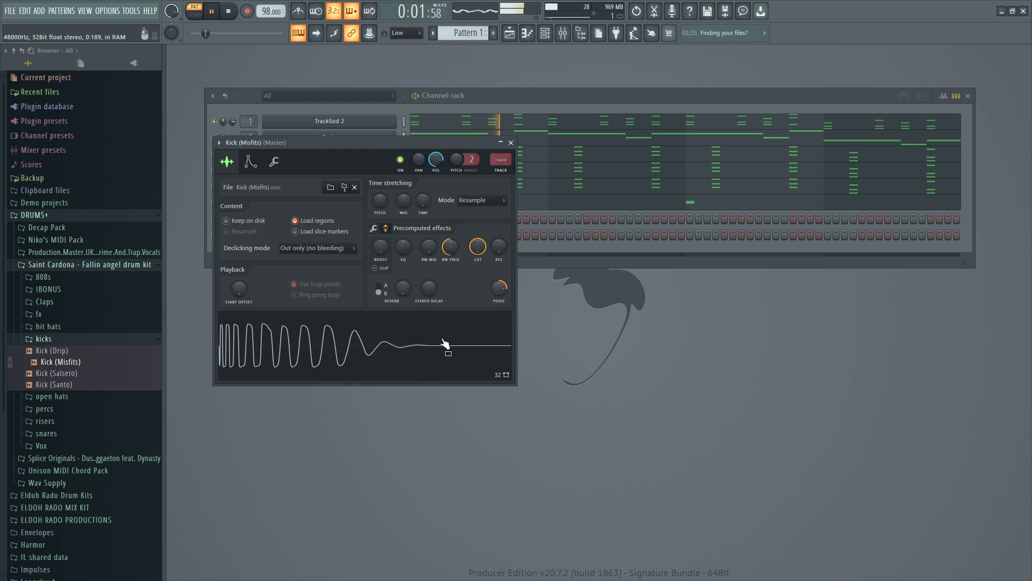
mouse_move(498, 291)
left_mouse_down()
mouse_move(499, 277)
mouse_move(499, 303)
left_mouse_up()
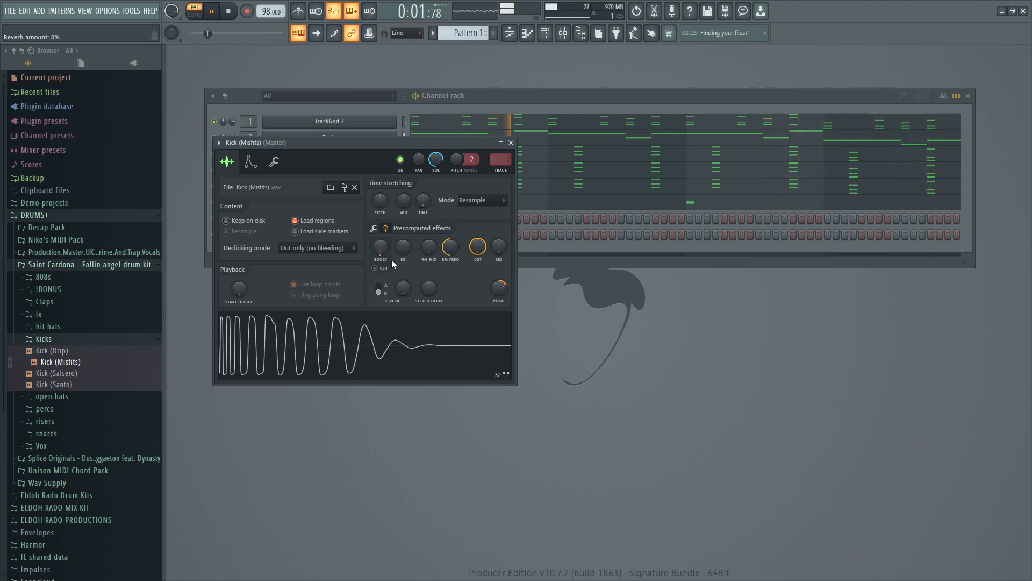
left_click_drag(399, 144, 679, 218)
left_click(654, 302)
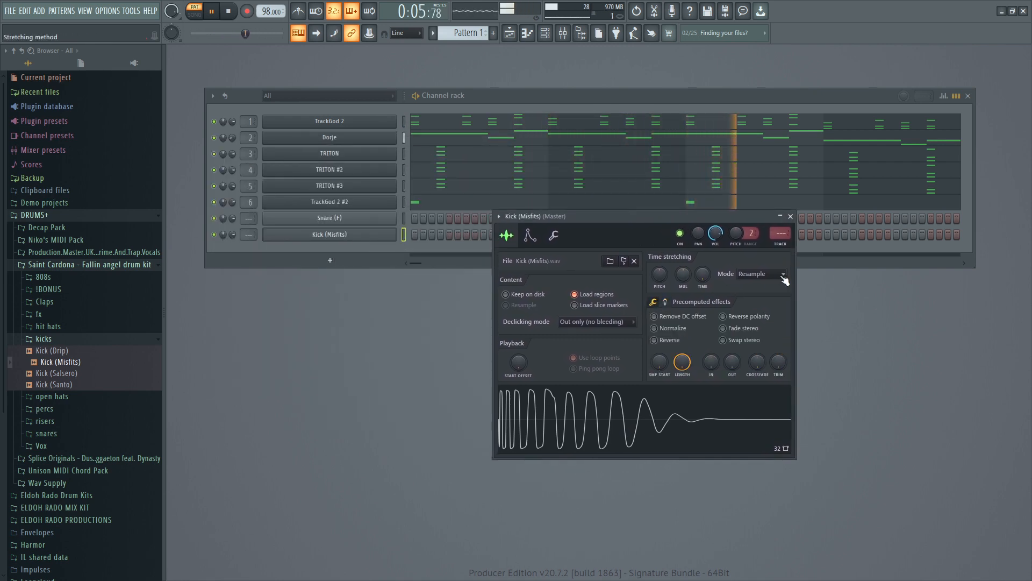
left_click(791, 216)
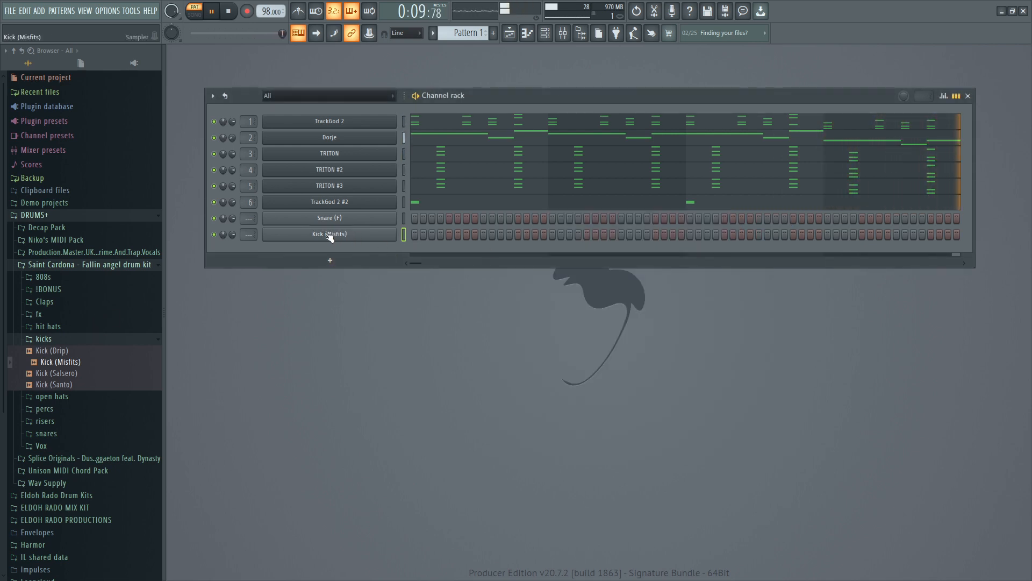
Audition the kit's hit hats, add Hit hat (Jump) to the channel rack and open the Claps folder
left_click(57, 327)
left_click(61, 349)
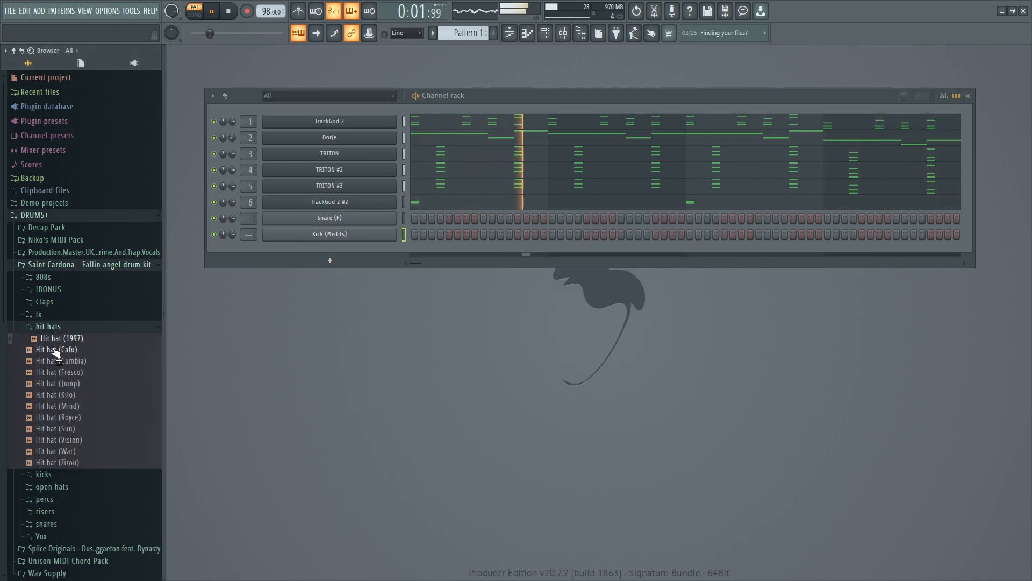
left_click(61, 362)
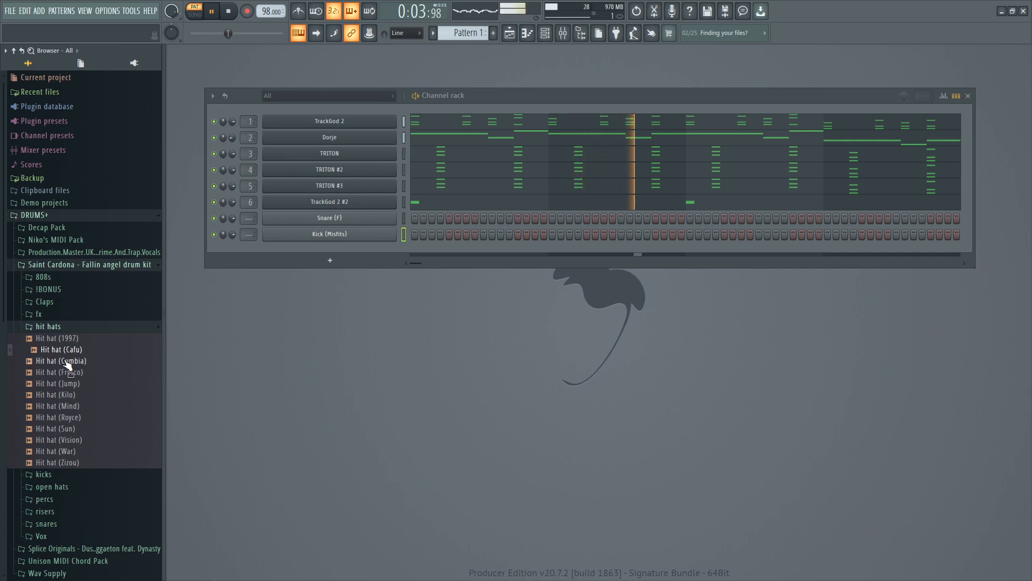
left_click_drag(70, 383, 344, 251)
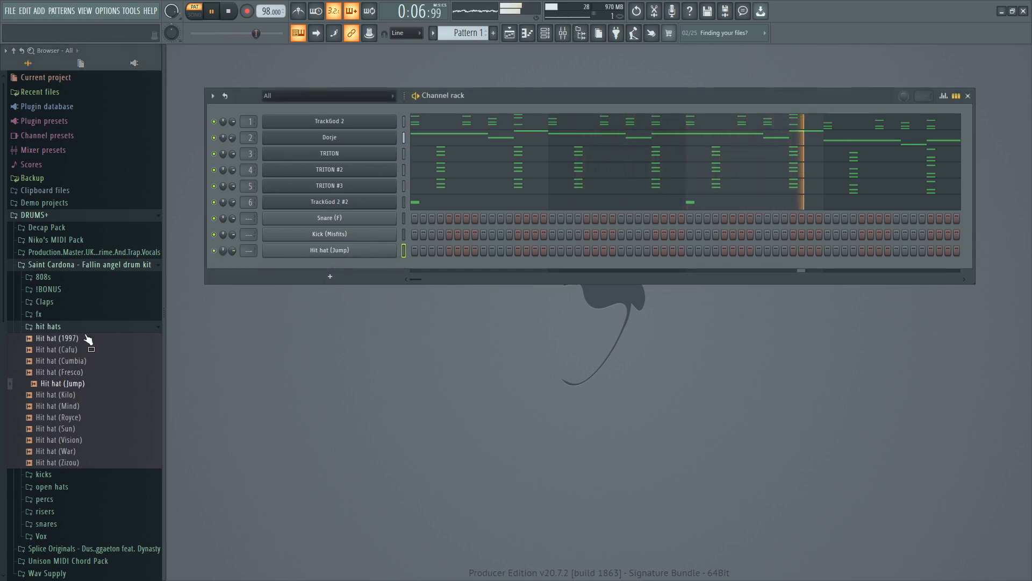
left_click(45, 302)
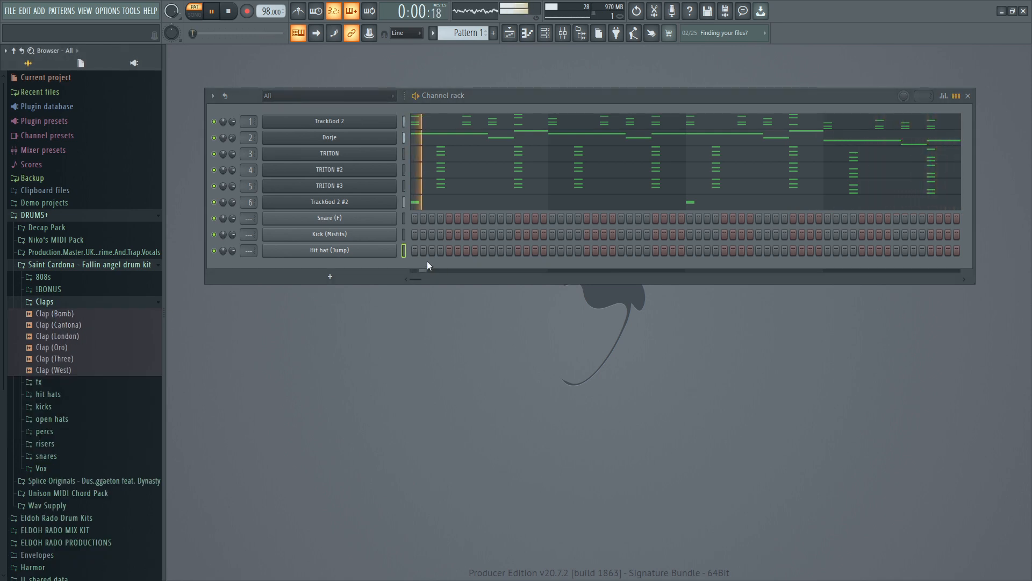
Sketch a rhythm with Snare (F) on step 7 and Hit hat (Jump) on steps 1, 4 and 11, and preview it
left_click_drag(558, 98, 566, 84)
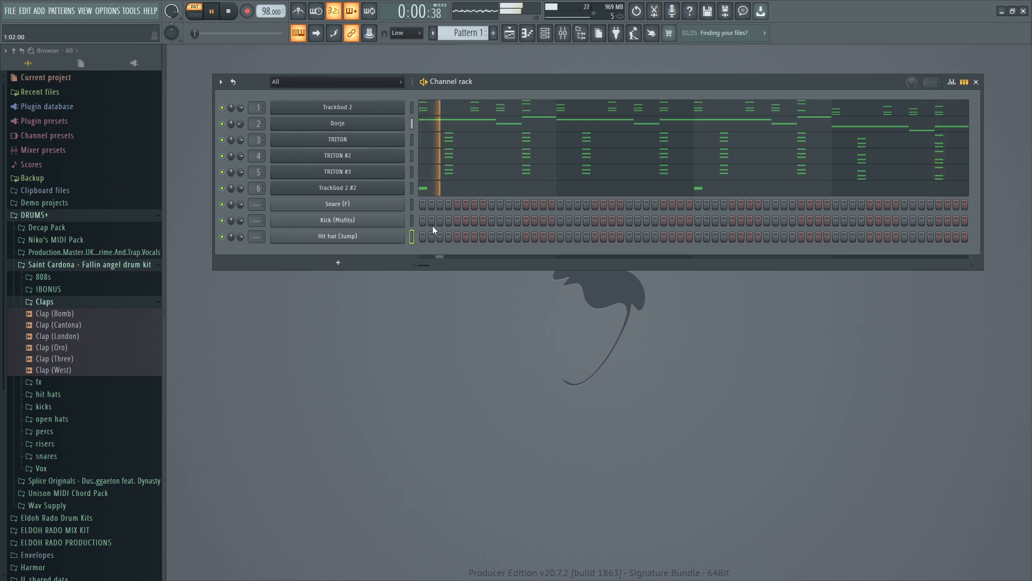
key("space")
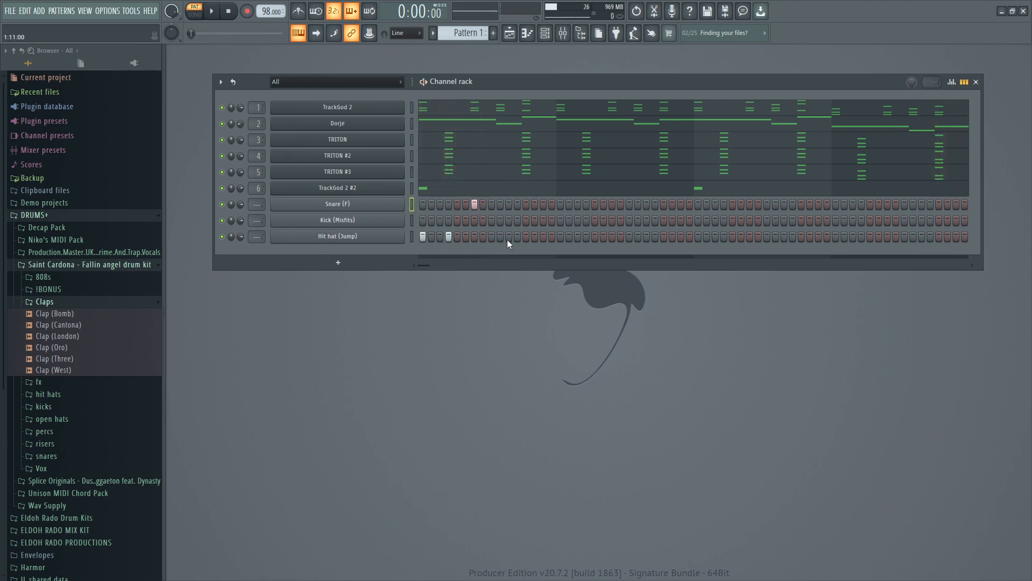
left_click(507, 240)
key("space")
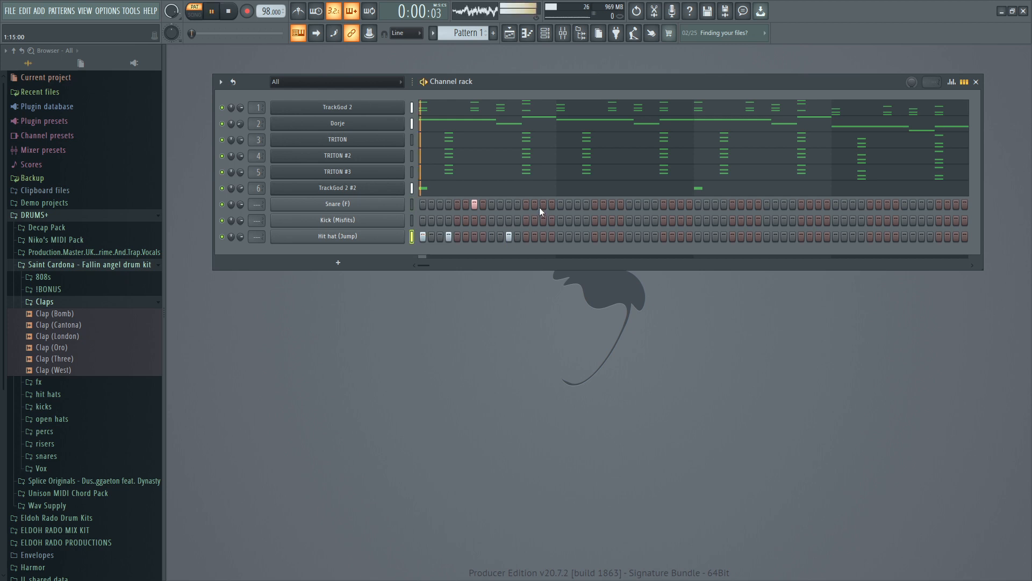
key("space")
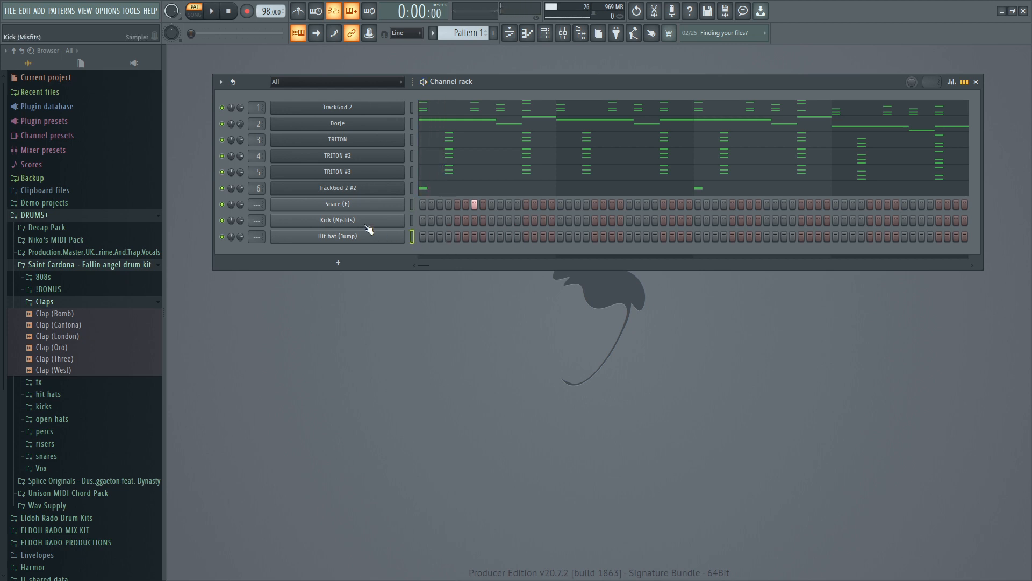
Place Kick (Misfits) hits on steps 1 and 4 and move the kick channel above Snare (F)
right_click(410, 218)
left_click(423, 220)
left_click(447, 221)
key("alt+Up")
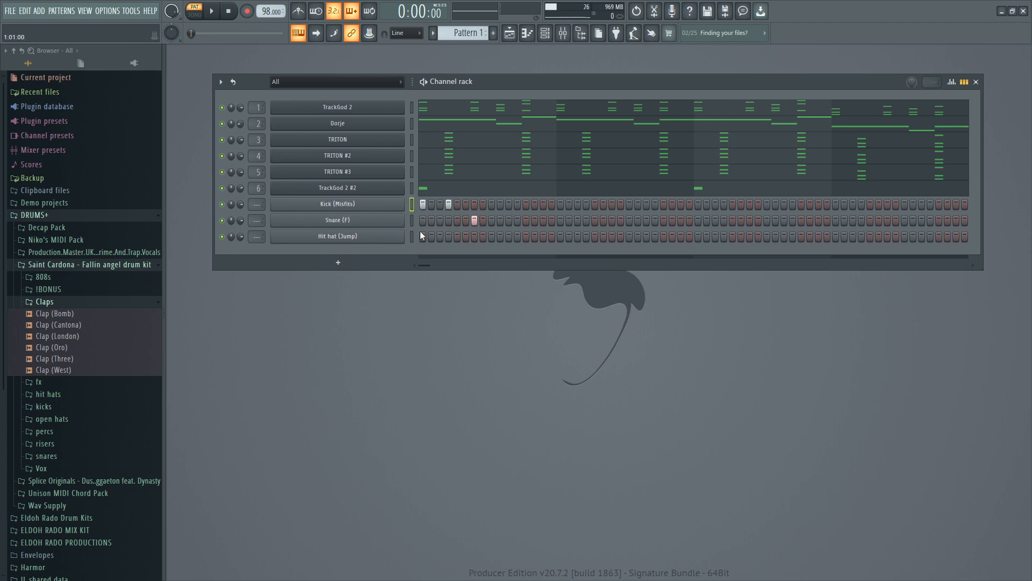
Give step 4 to the snare instead of the kick, add a kick on step 9 and preview the pattern
key("space")
key("space")
key("space")
key("space")
left_click(491, 204)
key("space")
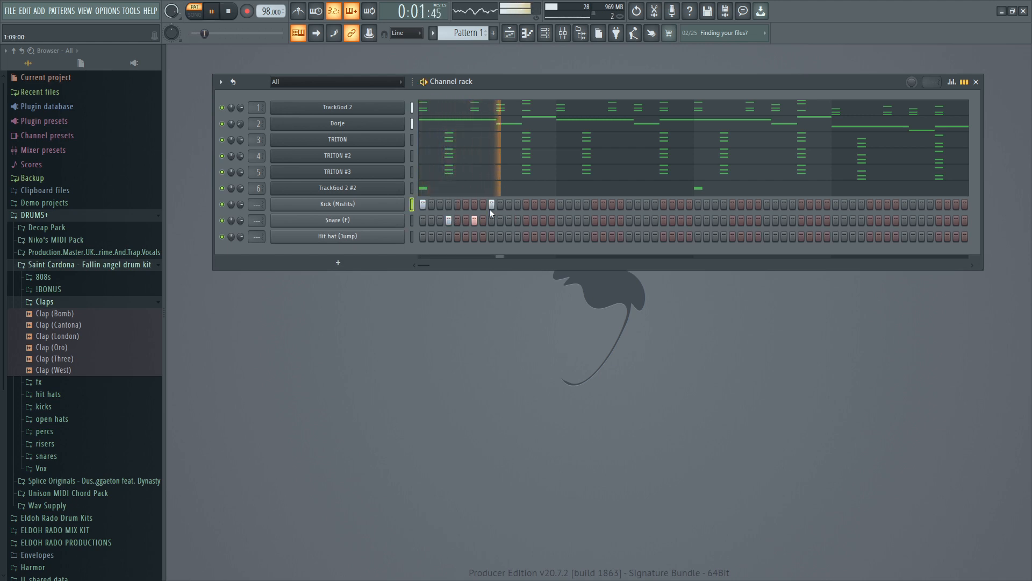
Shift the second kick hit from step 9 to step 10 and preview the groove
left_click(491, 205)
key("space")
key("space")
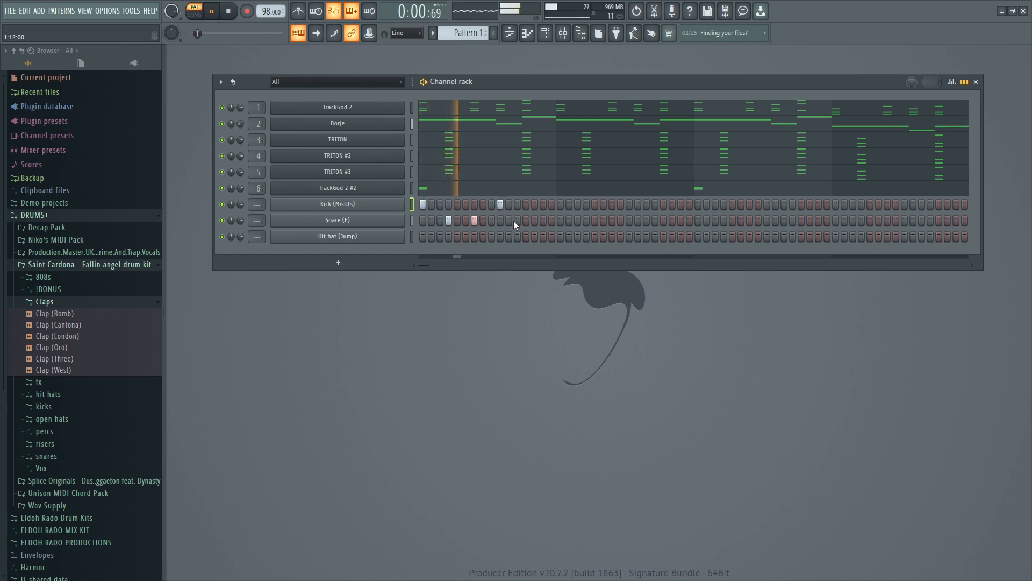
key("space")
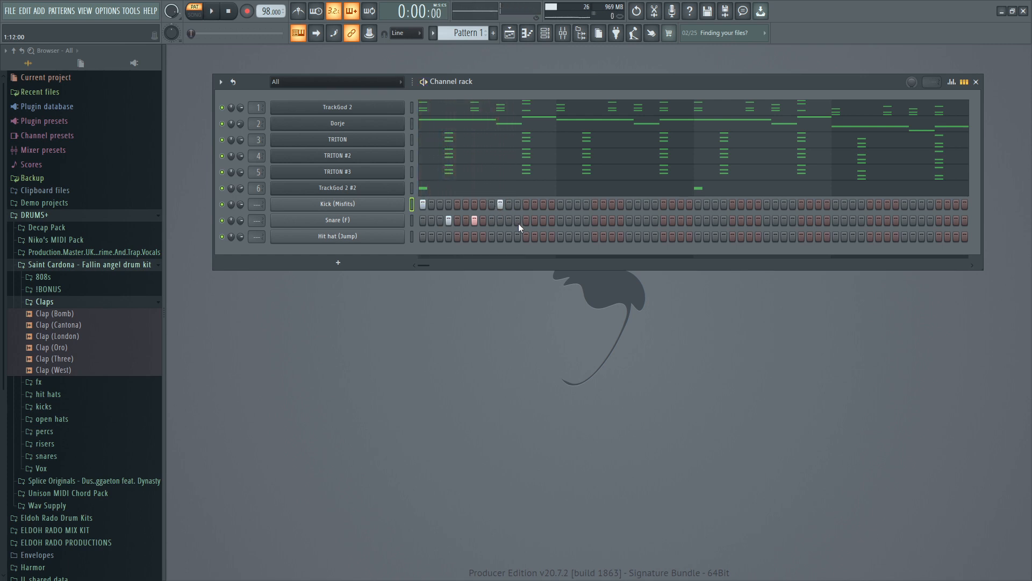
Add Snare (F) hits on steps 12 and 14 while checking the pattern in playback
left_click(518, 220)
key("space")
left_click(535, 221)
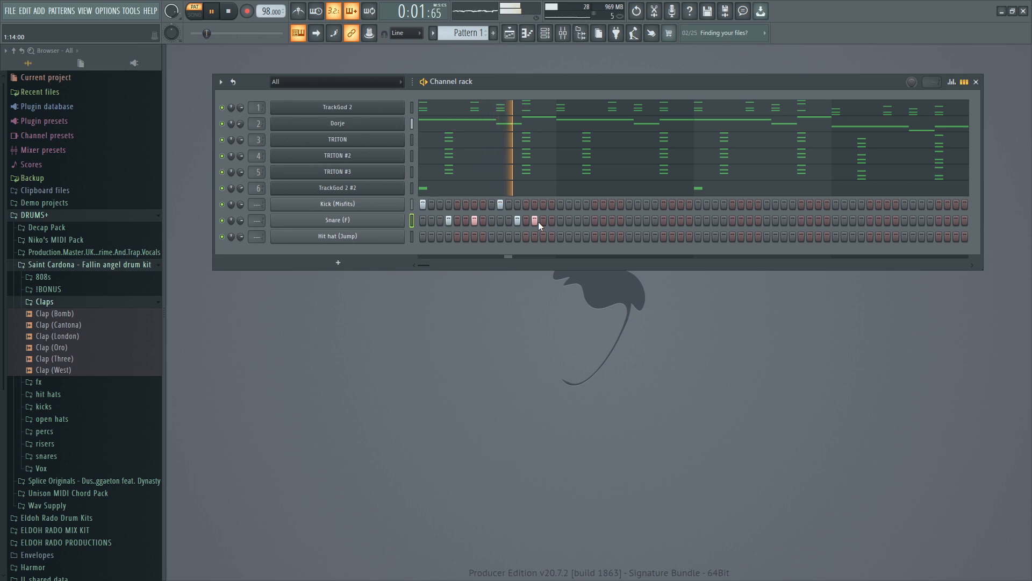
Move the last two Snare (F) hits to steps 13 and 15 and play the pattern, trying extra kicks on steps 17 and 27
key("space")
left_click(534, 220)
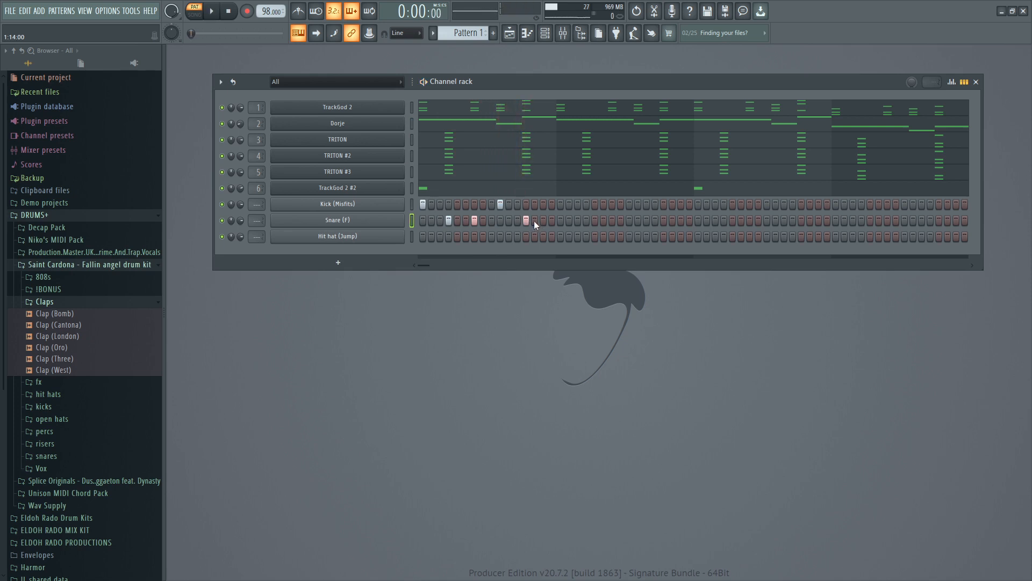
left_click(543, 220)
key("space")
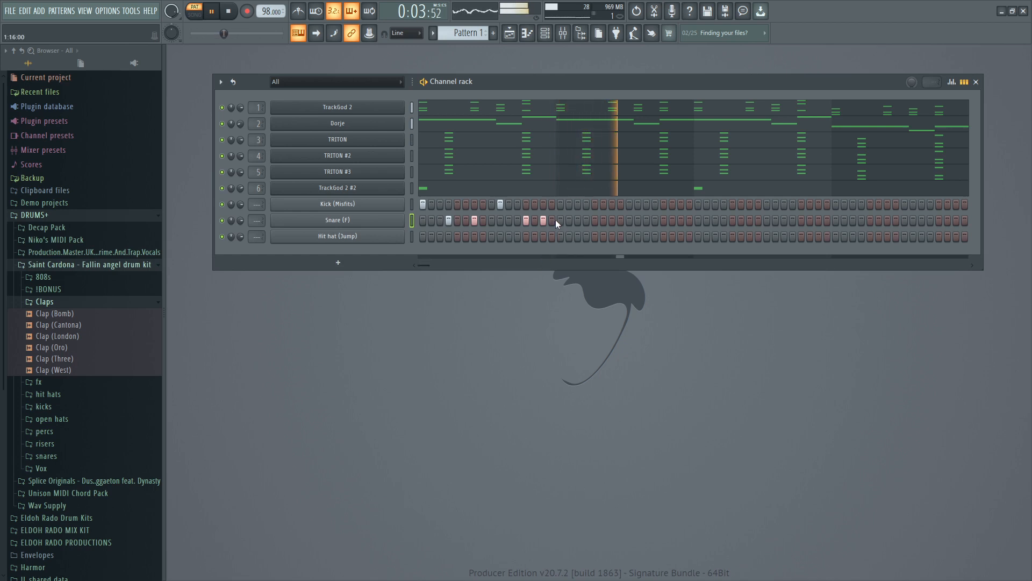
left_click(561, 204)
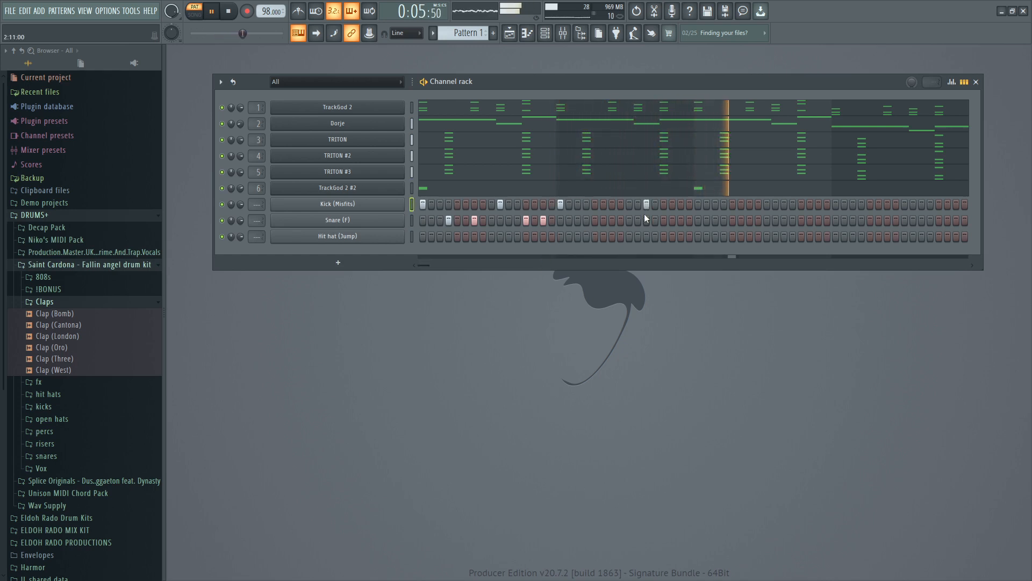
left_click(560, 205)
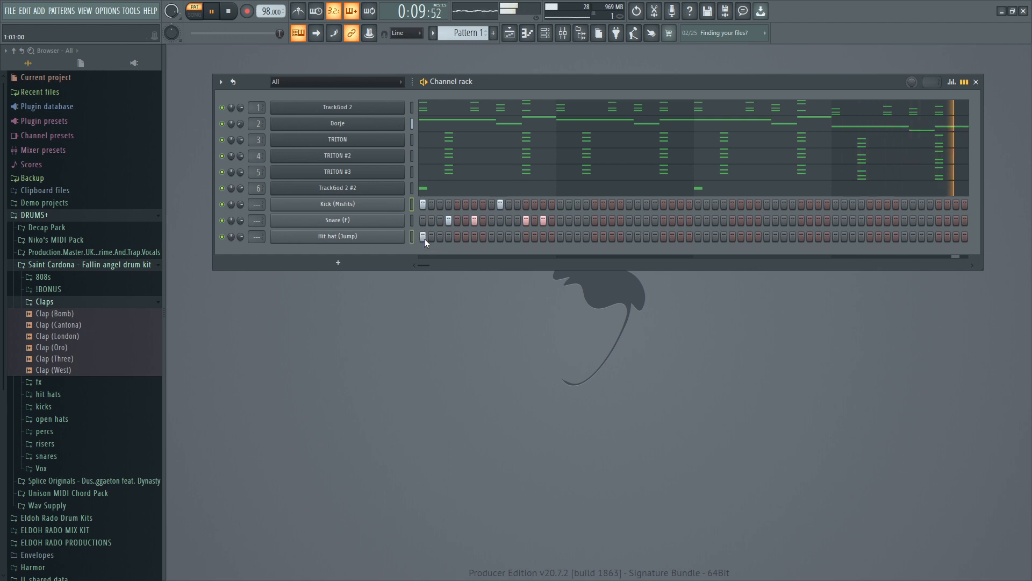
Fill the first five steps of the Hit hat (Jump) channel and open its sampler settings
left_click_drag(424, 237, 452, 240)
key("space")
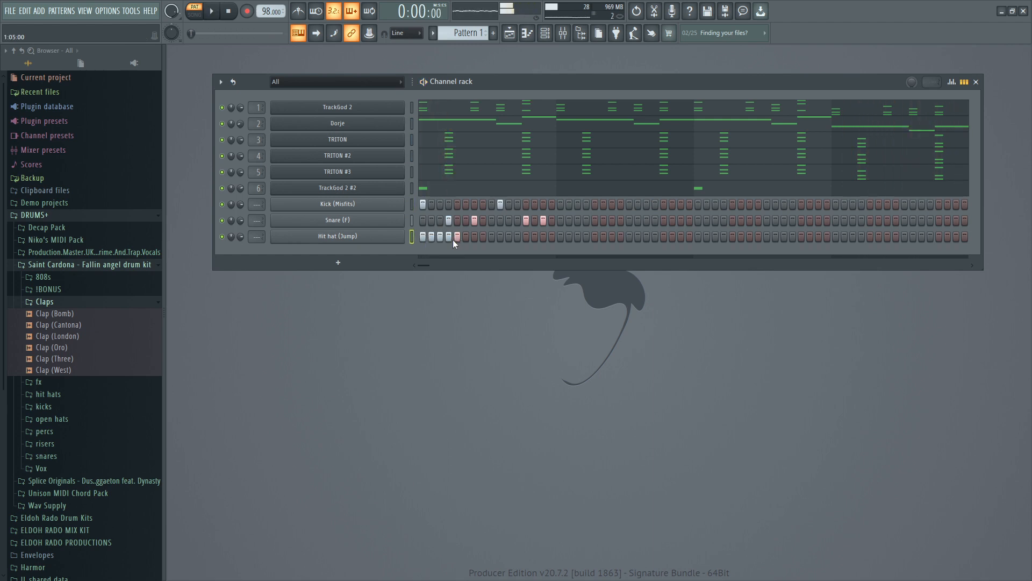
left_click(376, 237)
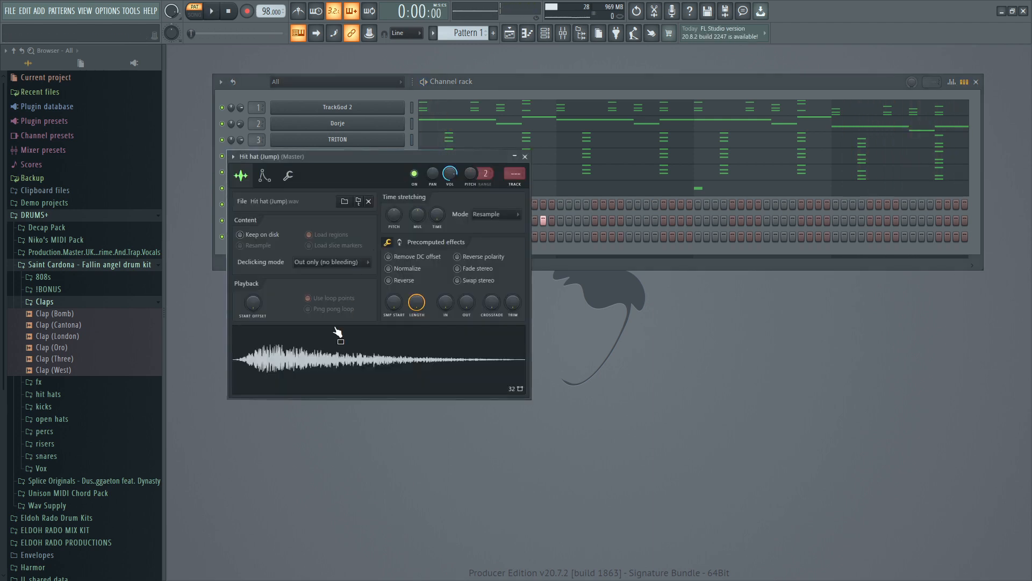
Collapse the Claps and Saint Cardona drum kit folders in the sample browser
left_click(54, 302)
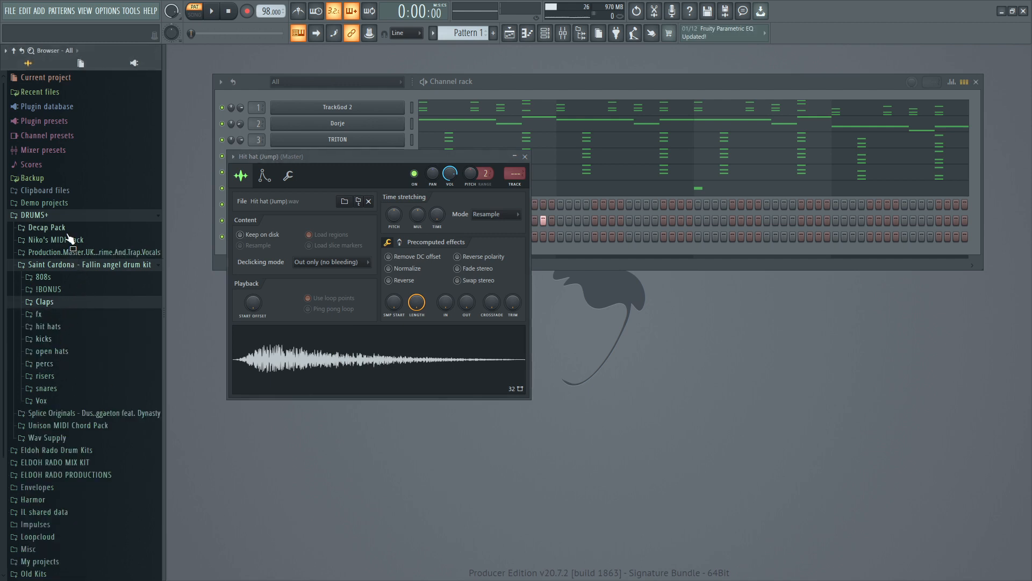
left_click(71, 266)
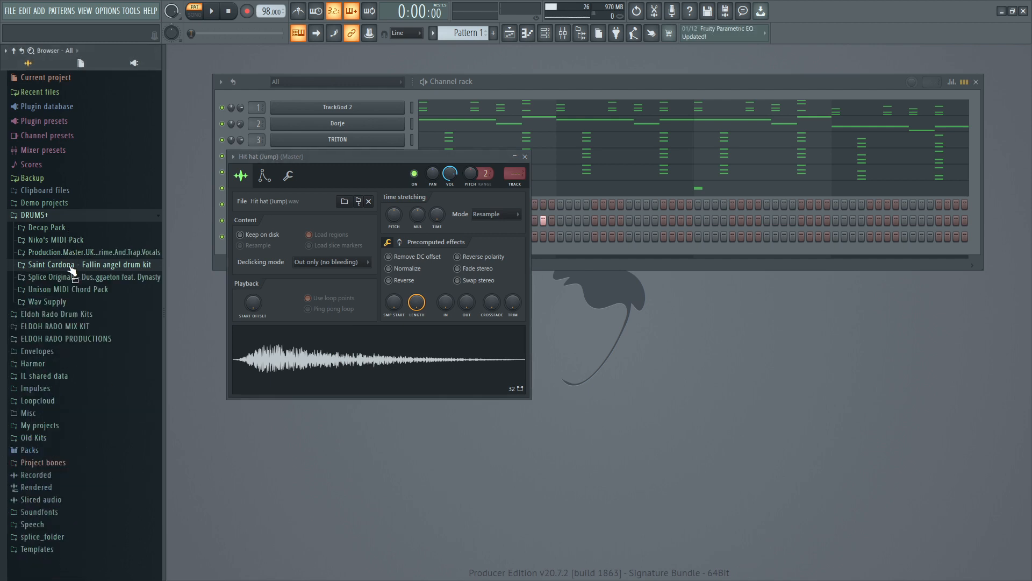
left_click(66, 301)
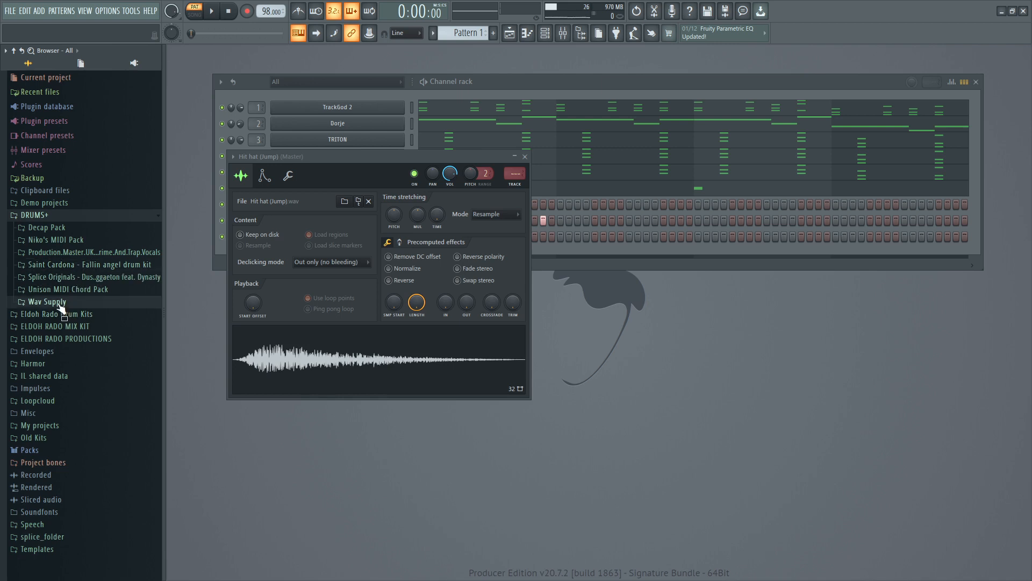
left_click(68, 303)
Open the DECAP_closed_hihats one-shot folder of DECAP - Drums That Knock Vol. 9 in the Decap Pack
left_click(59, 232)
left_click(64, 265)
left_click(76, 277)
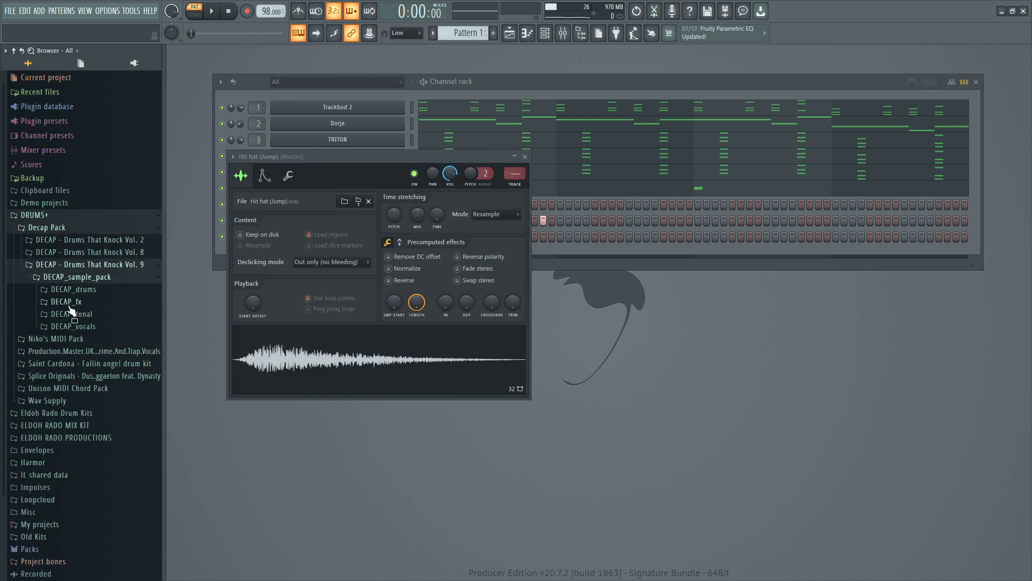
left_click(86, 290)
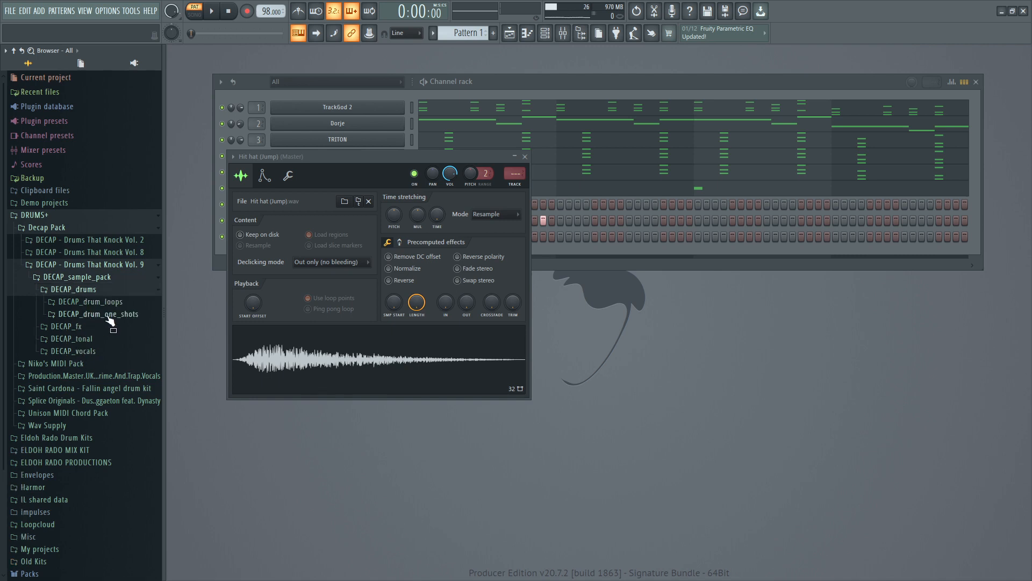
left_click(111, 318)
left_click(102, 338)
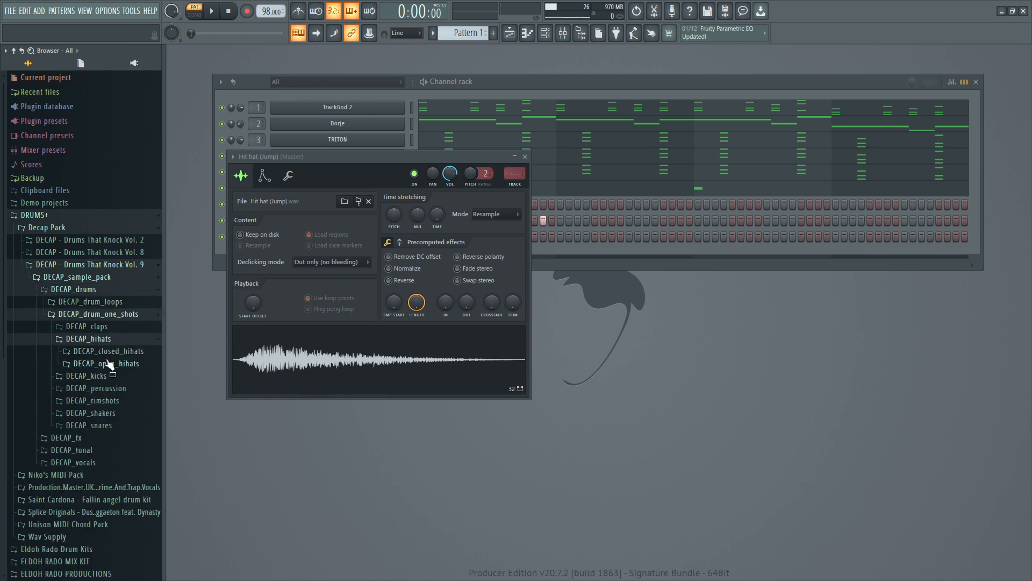
left_click(120, 352)
Audition closed hi-hat samples, replace the Hit hat (Jump) sample with DECAP_closed_hihat_clear_tone, and close its sampler window
left_click(122, 353)
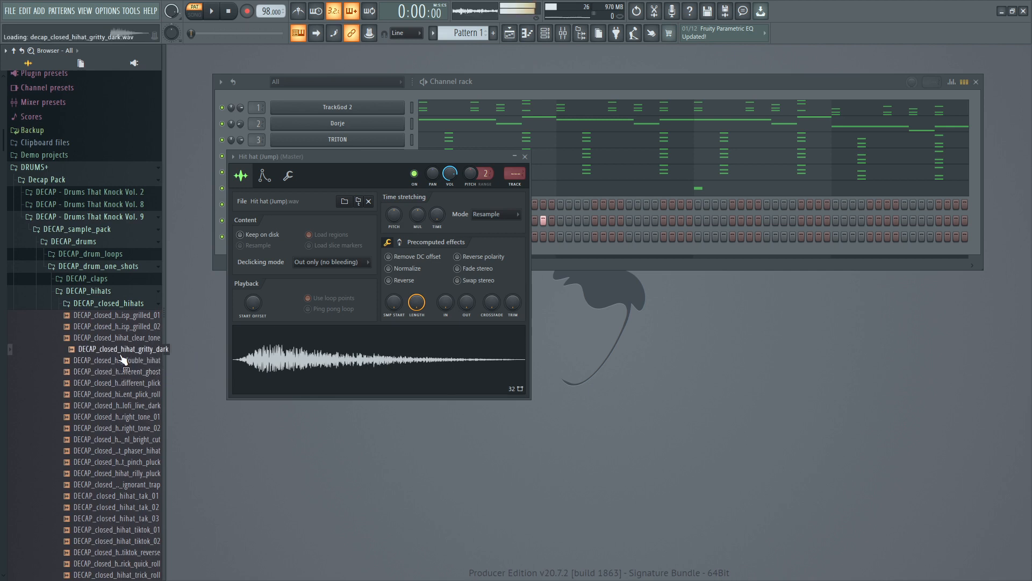
left_click(129, 338)
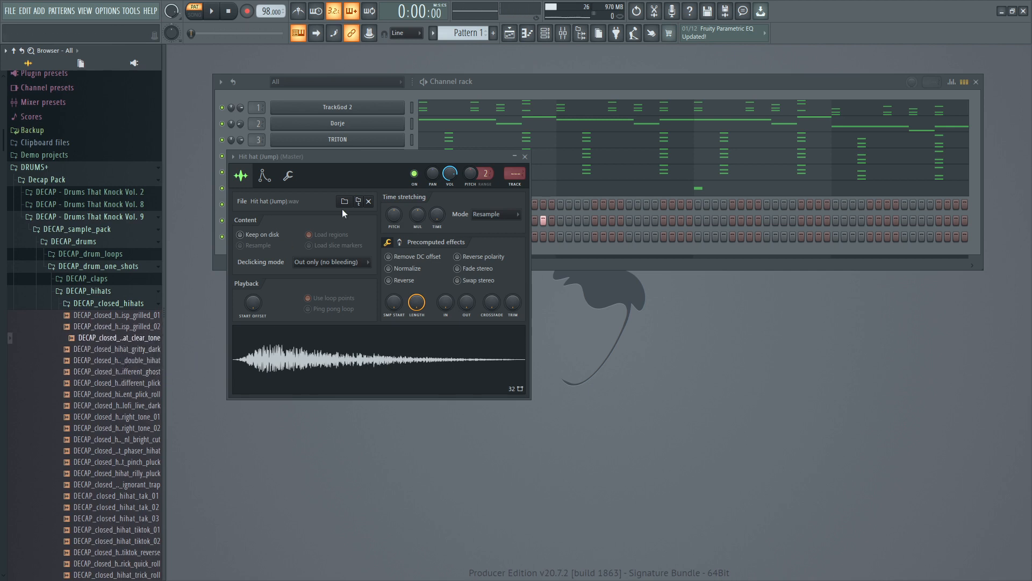
left_click_drag(340, 158, 532, 247)
left_click_drag(133, 349, 337, 236)
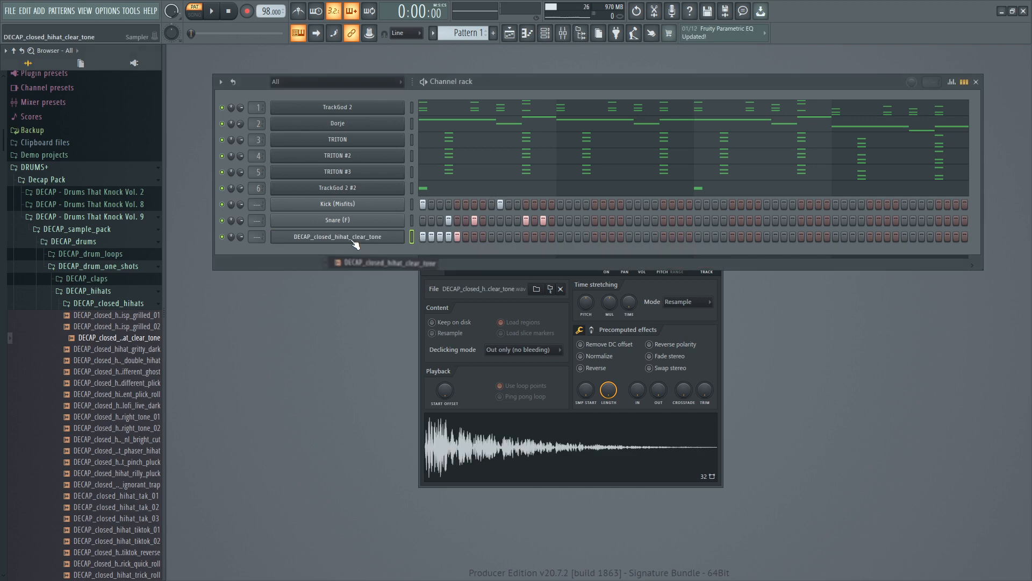
left_click(717, 284)
left_click(717, 262)
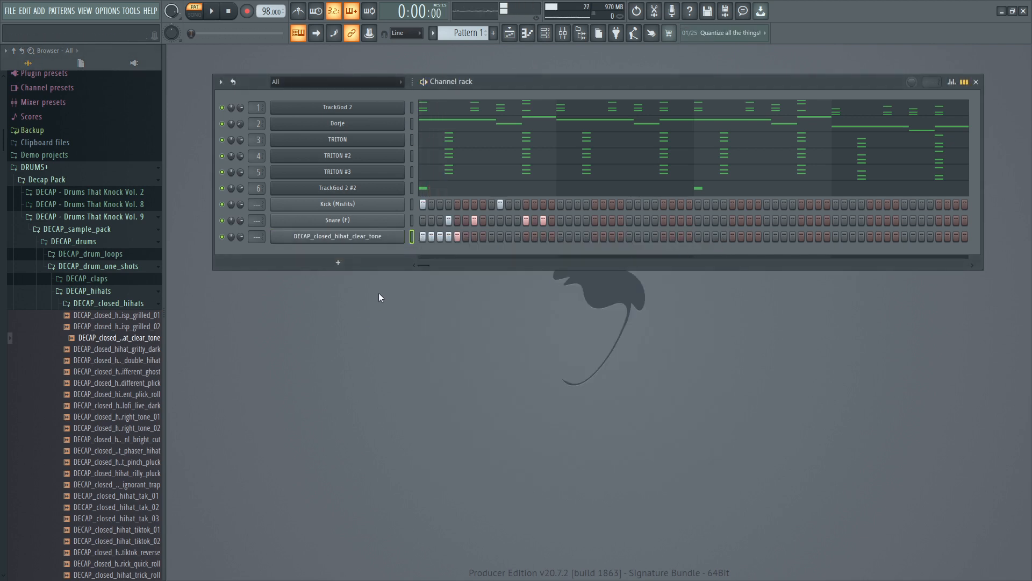
Remove the hi-hat hit on step 5 and replay the pattern to check the groove
key("space")
left_click(459, 237)
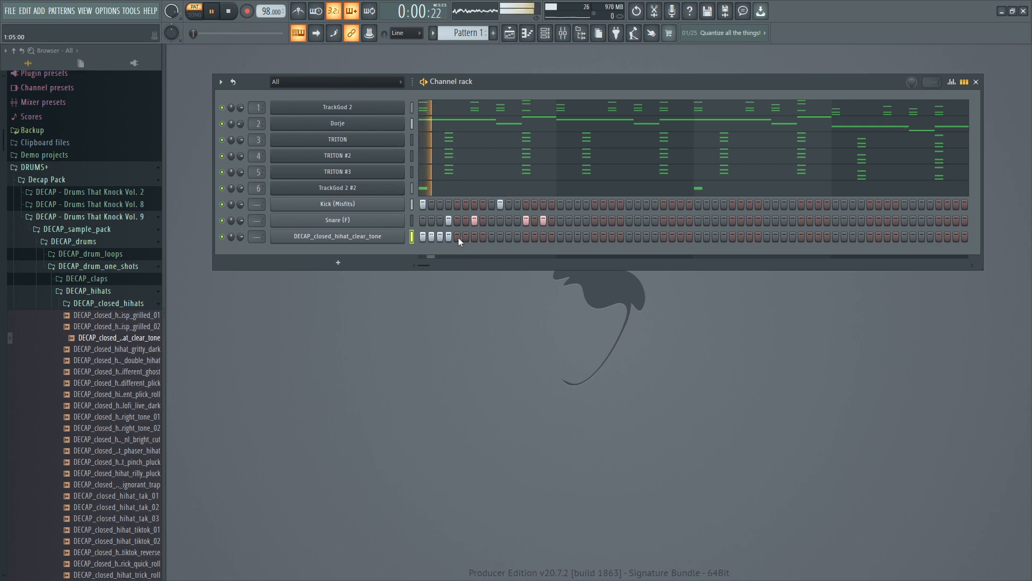
key("space")
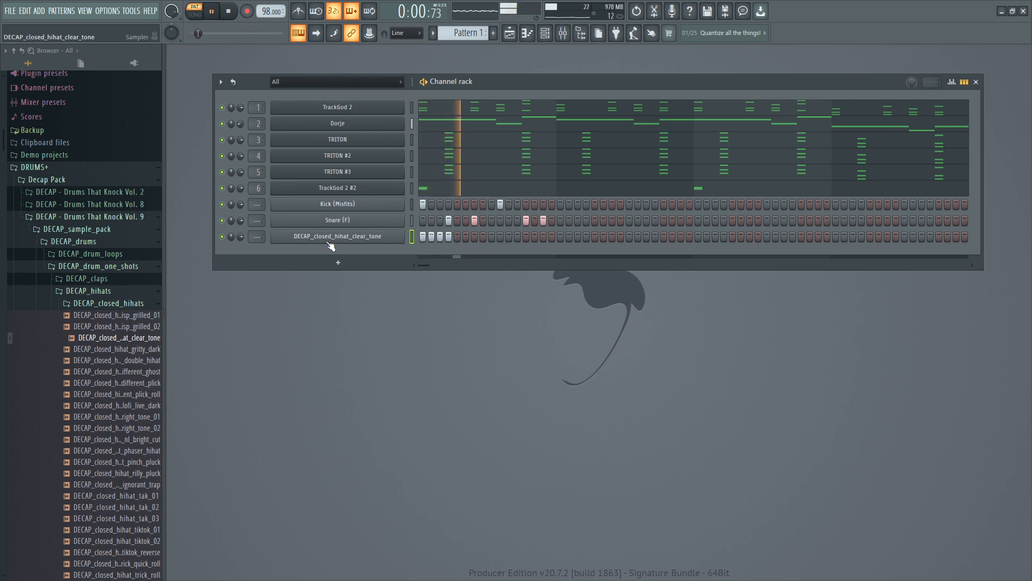
key("space")
key("space")
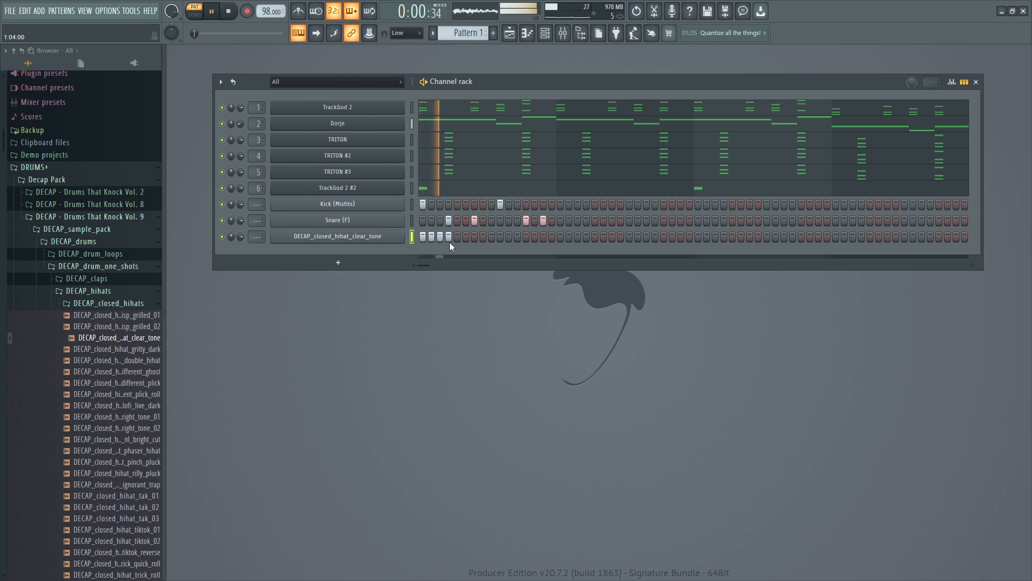
Add hi-hat hits on steps 9 and 10, trying and removing one on step 11 during playback
key("space")
left_click_drag(494, 240, 509, 239)
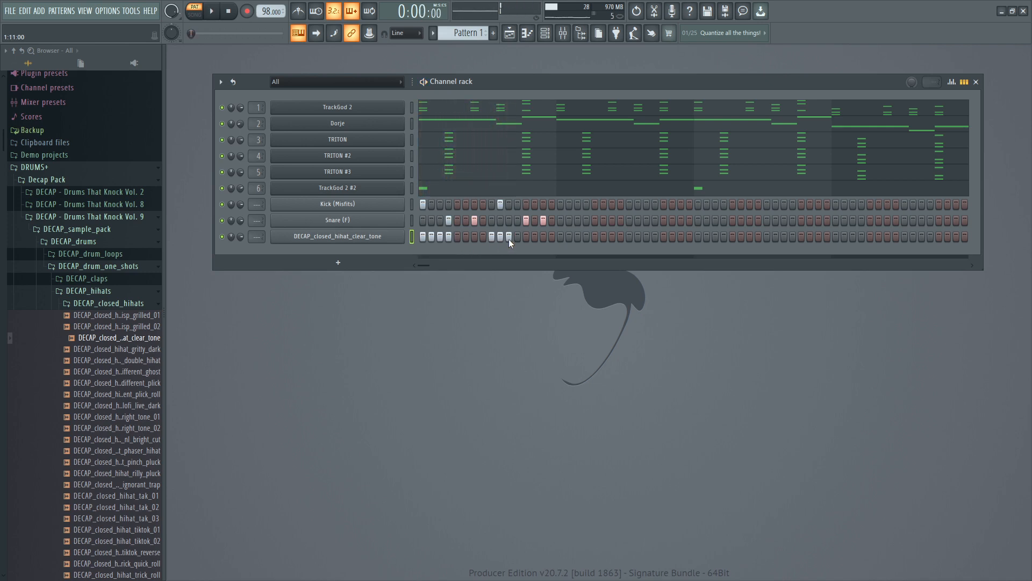
key("space")
left_click(507, 236)
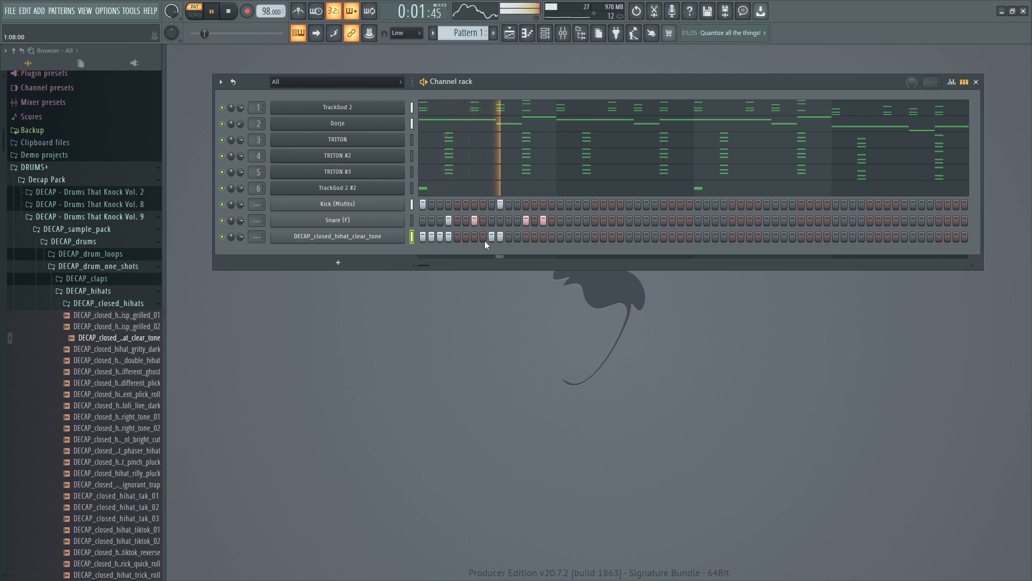
Try an extra hi-hat hit on step 8 while the pattern plays, and remove it
left_click(486, 237)
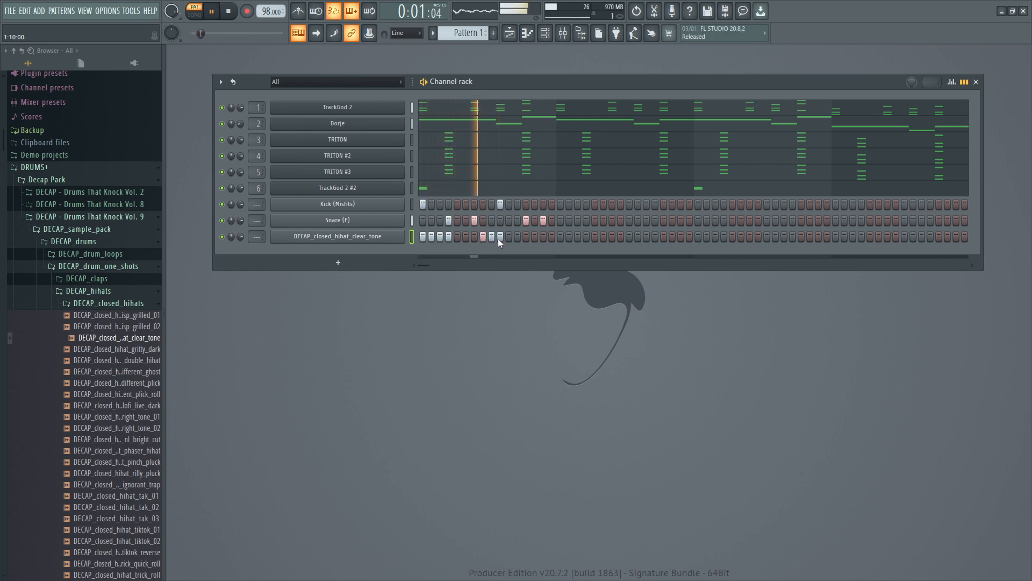
key("space")
left_click(482, 237)
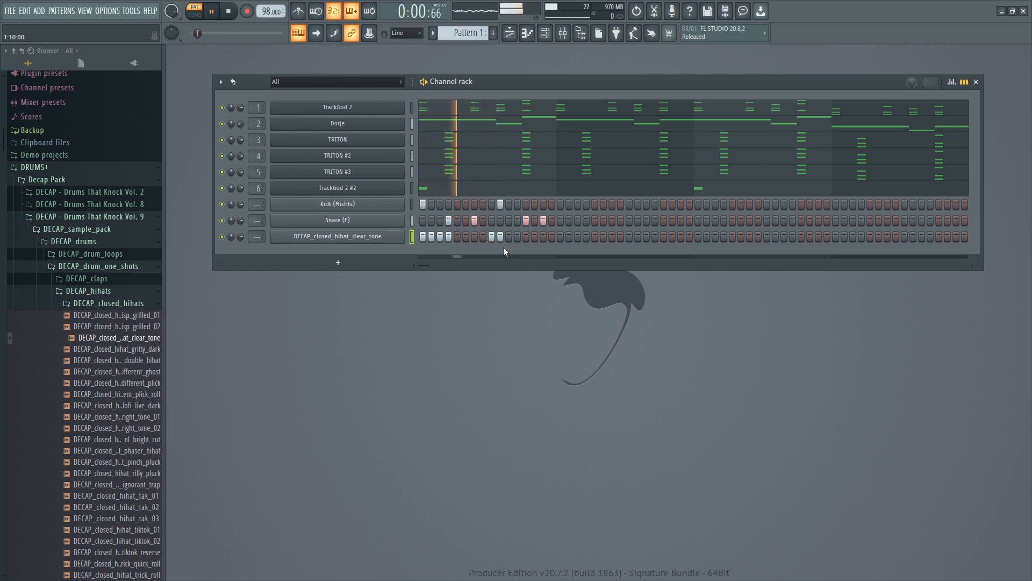
left_click(500, 237)
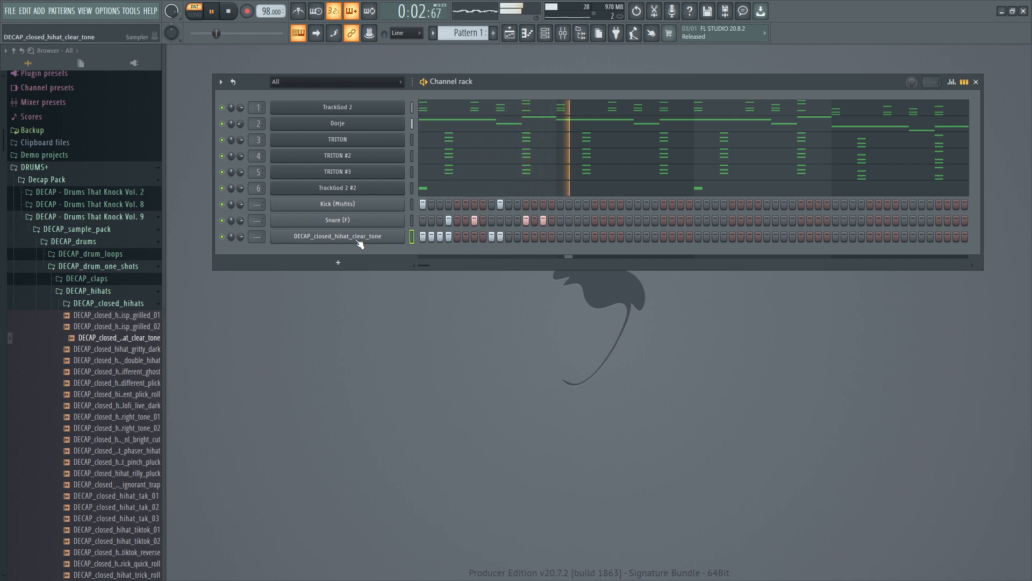
Open the closed hi-hat channel in the piano roll and set a finer snap-to-grid resolution
right_click(385, 233)
left_click(418, 233)
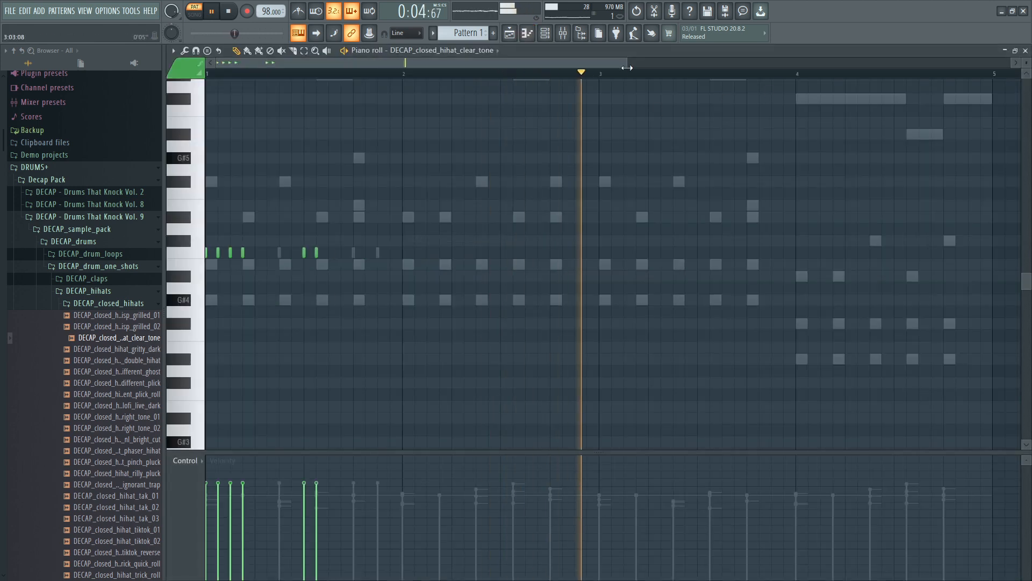
scroll(394, 101, "up", 3)
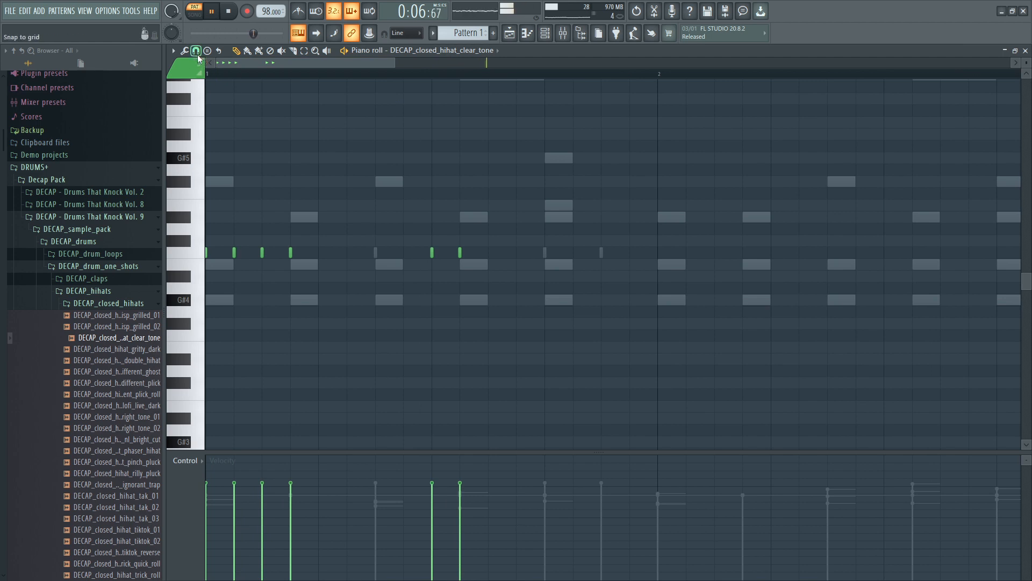
left_click(197, 52)
left_click(203, 133)
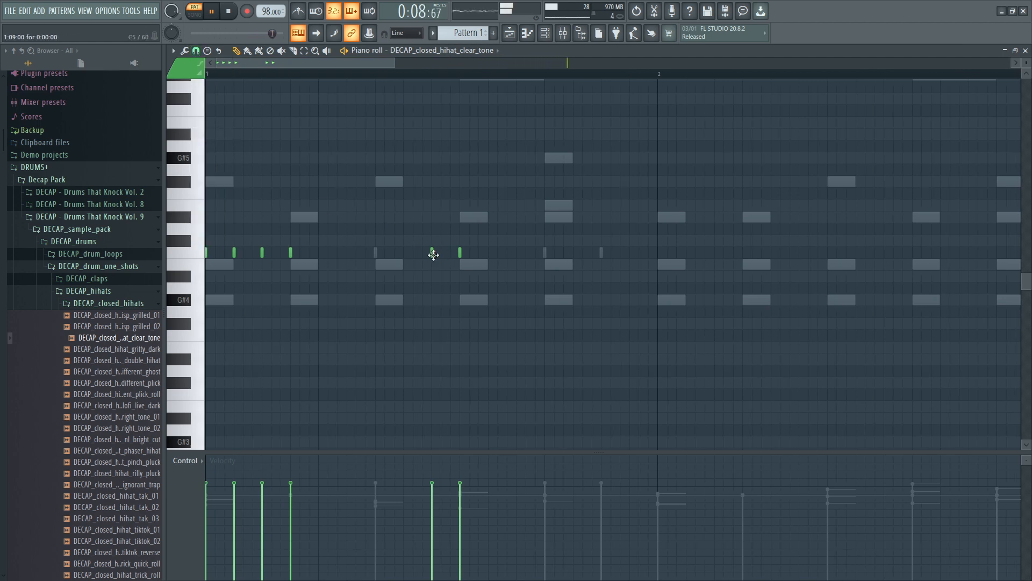
Add two roll notes between the hi-hats on steps 9 and 10, and three closely spaced notes leading up to step 12
left_click(451, 252)
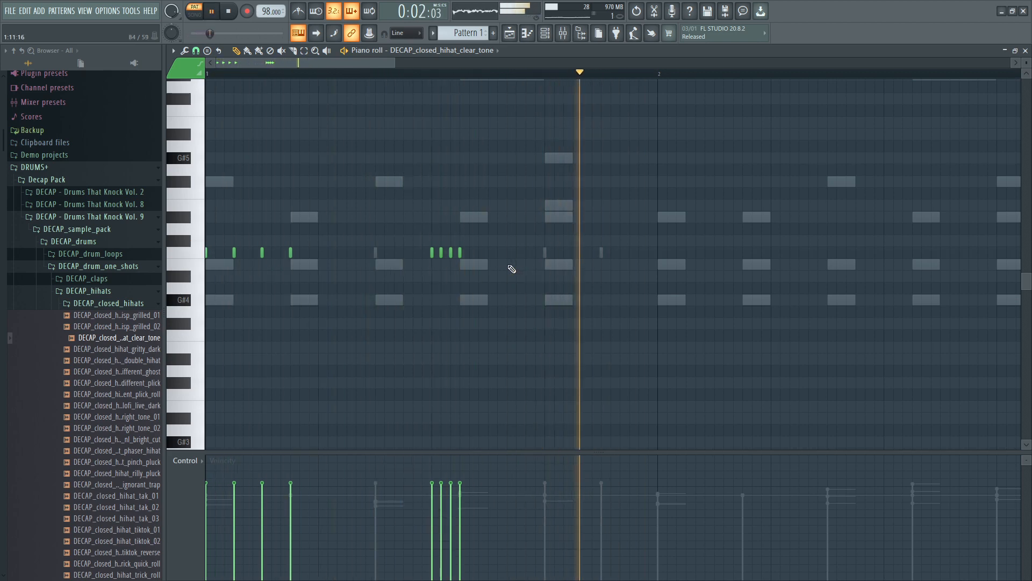
key("space")
left_click(498, 252)
key("space")
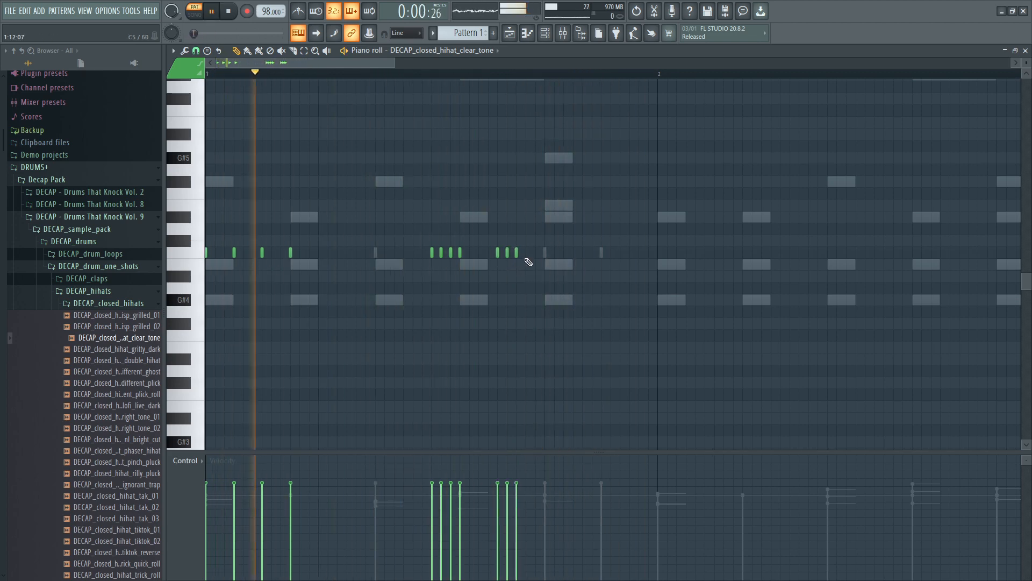
key("space")
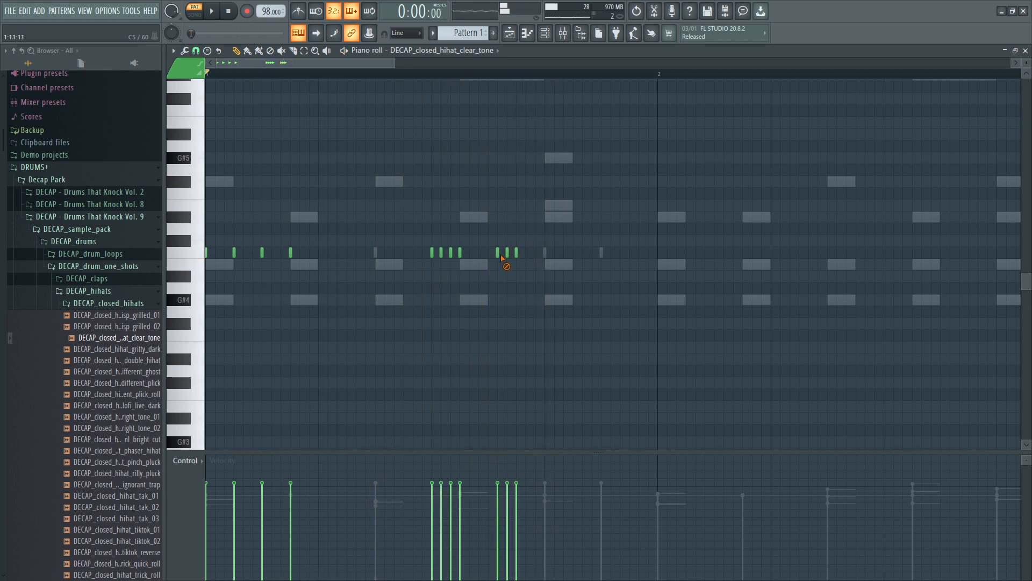
Thin the second hi-hat group to single notes on steps 12 and 13, replaying the pattern between changes
left_click(526, 252)
key("space")
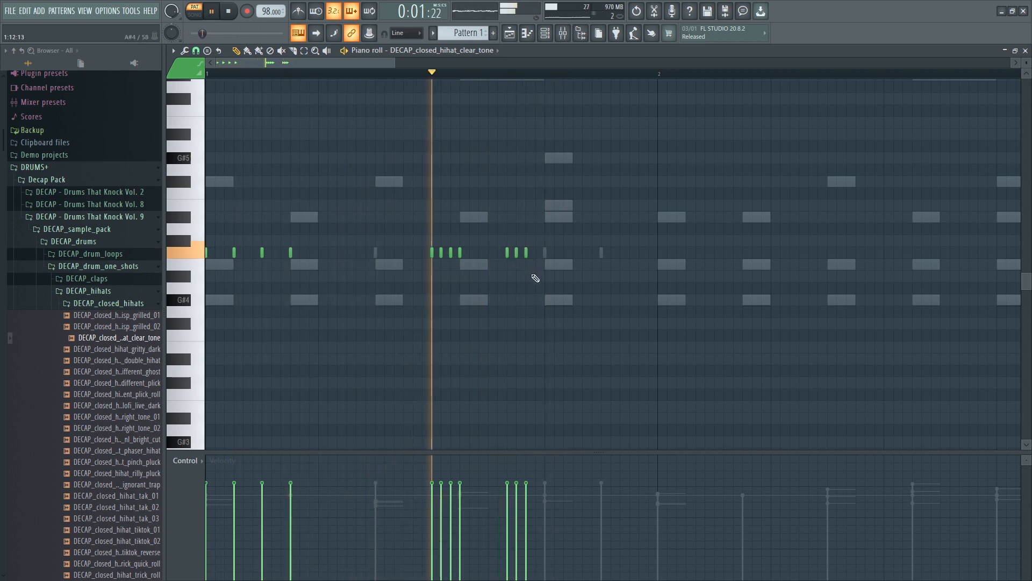
key("space")
key("space")
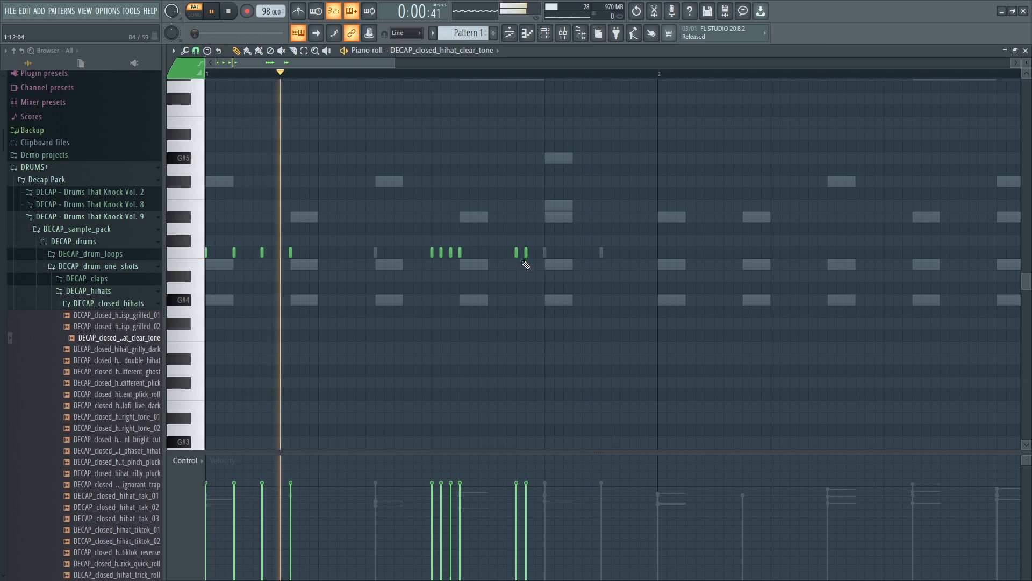
right_click(526, 253)
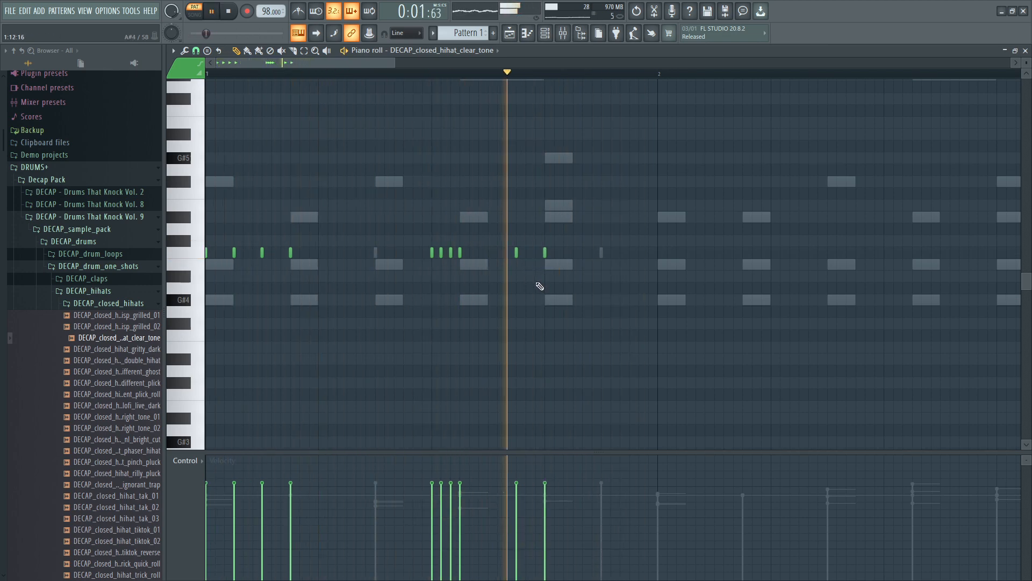
key("space")
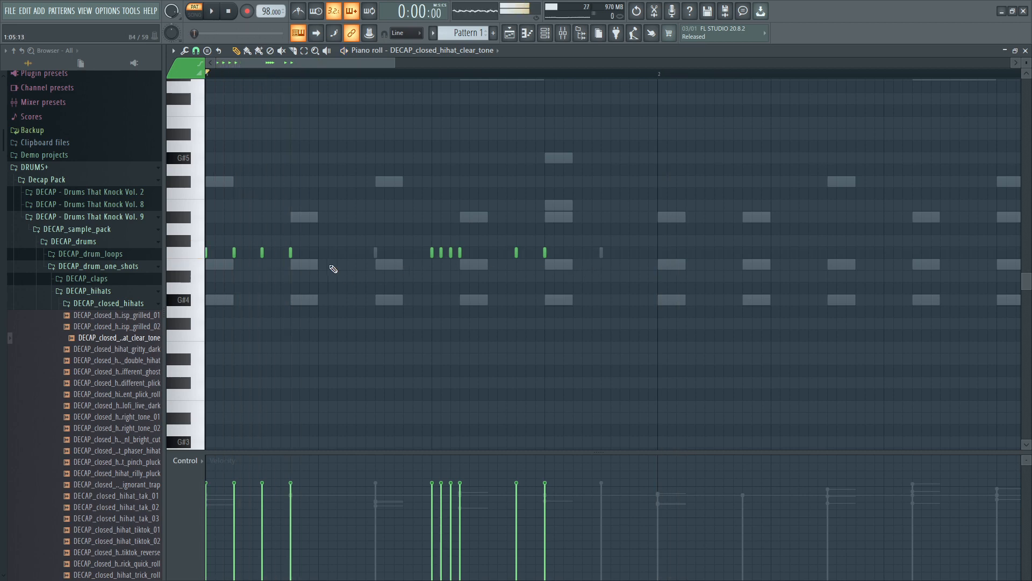
Add one closed hi-hat roll note just before step 2 and two closely spaced notes on step 6, replaying the pattern between changes
left_click_drag(232, 265, 225, 262)
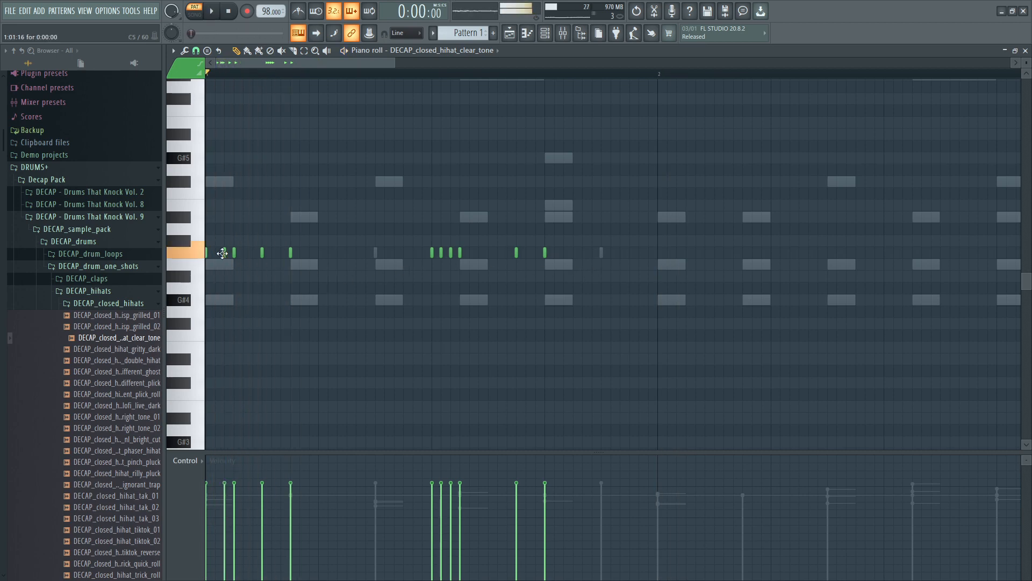
key("space")
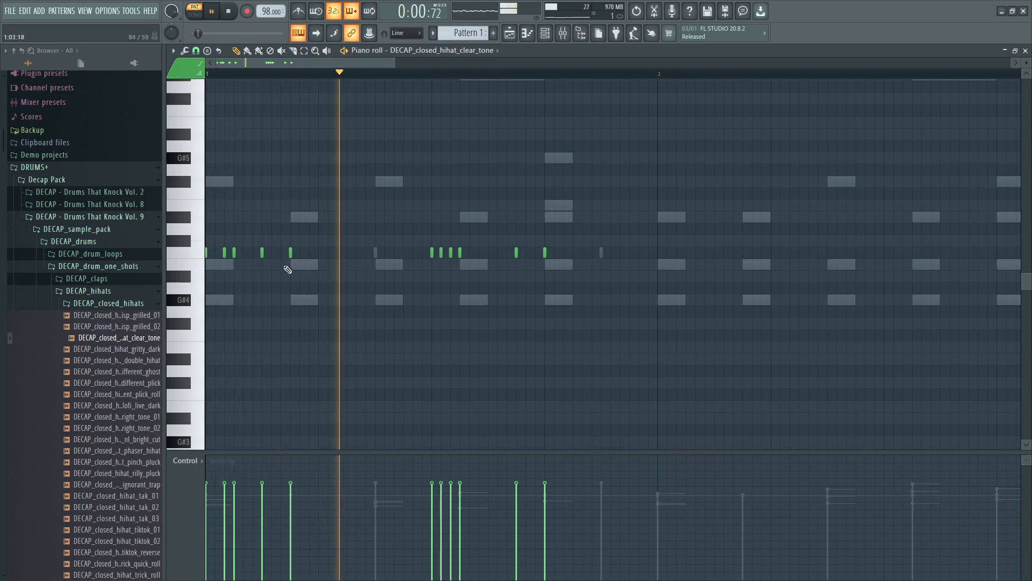
key("space")
key("space")
key("space")
left_click(355, 253)
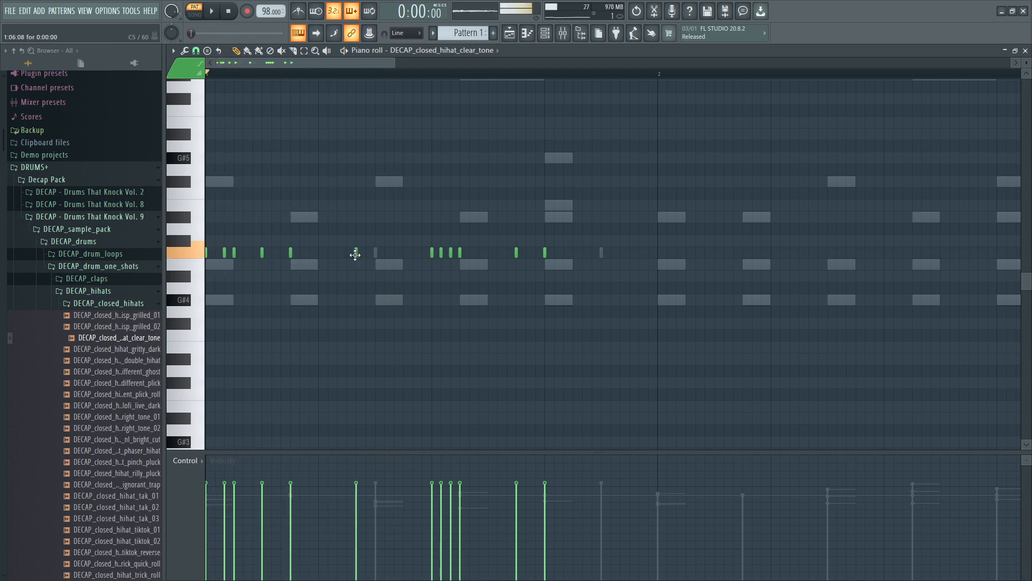
left_click(346, 254)
key("space")
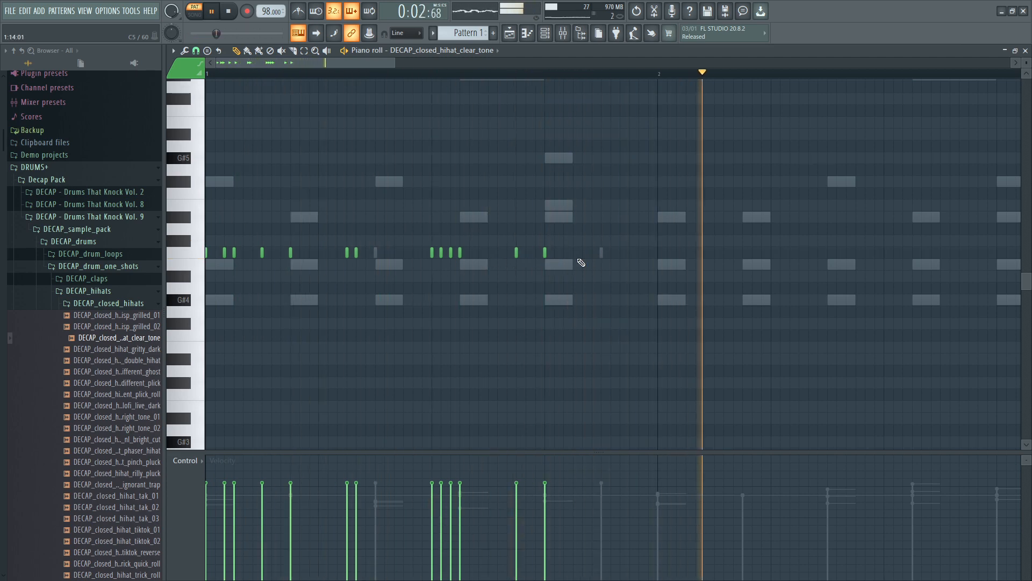
Try a pair of hi-hat notes on step 16 during playback, and reduce it to a single note moved to step 15
key("space")
key("space")
left_click(628, 253)
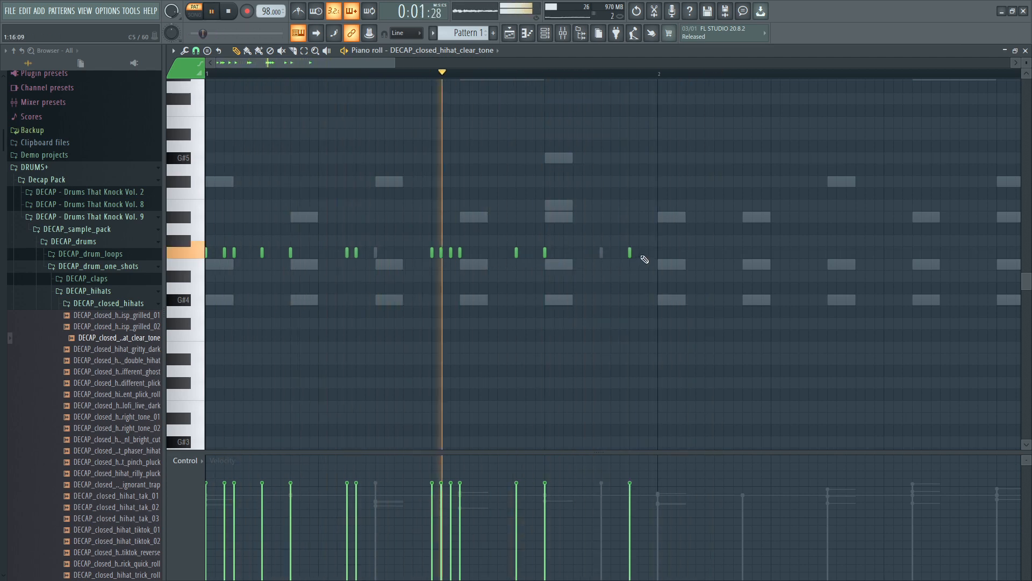
left_click(639, 253)
key("space")
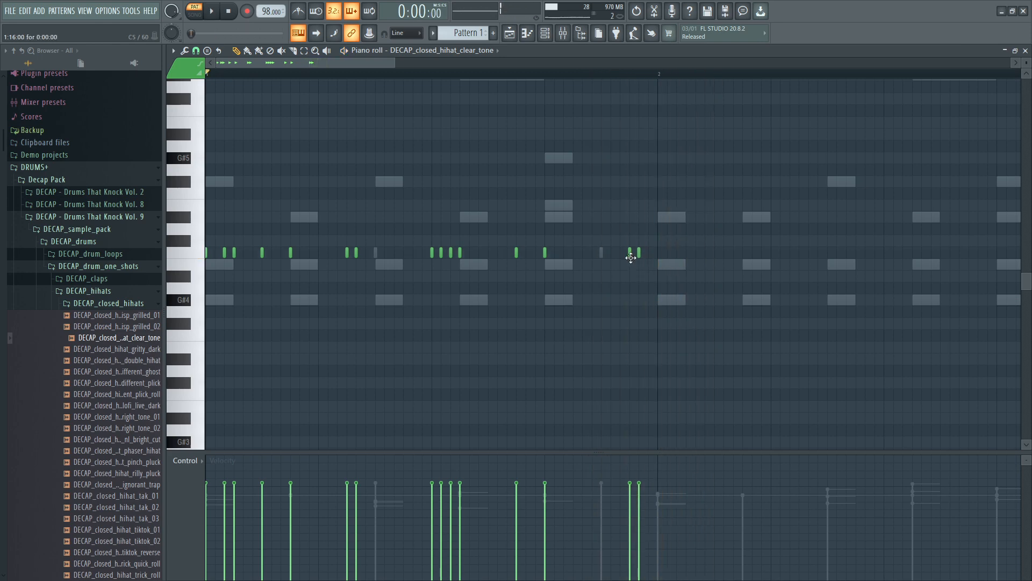
key("space")
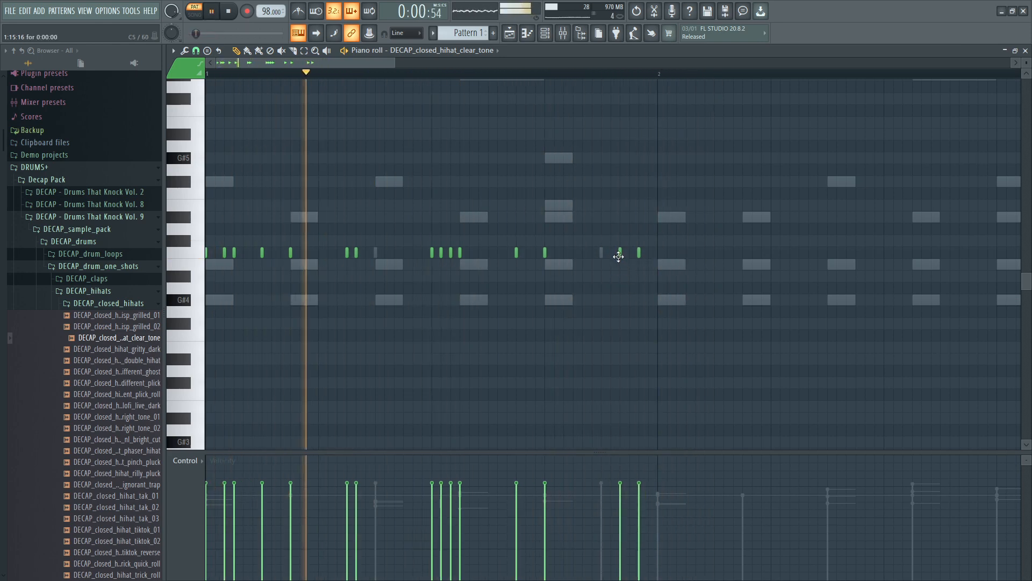
mouse_move(618, 256)
left_mouse_down()
mouse_move(610, 256)
mouse_move(629, 253)
left_mouse_up()
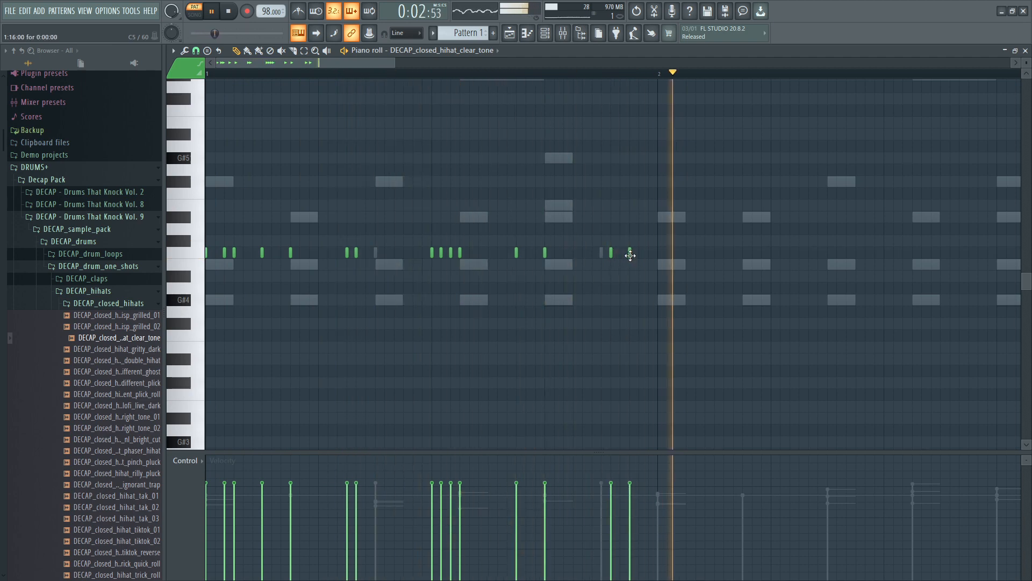
right_click(630, 252)
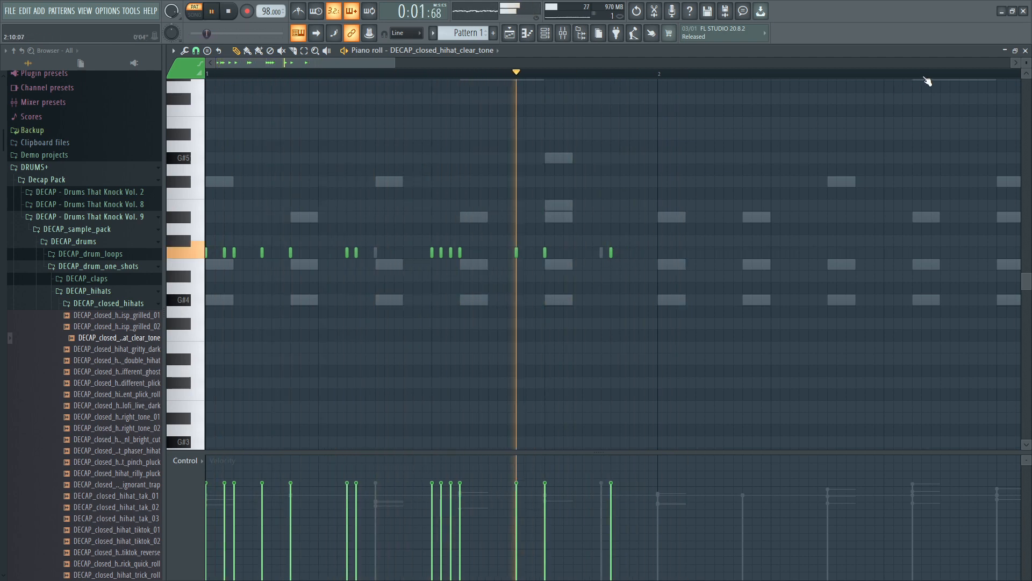
left_click_drag(611, 253, 602, 254)
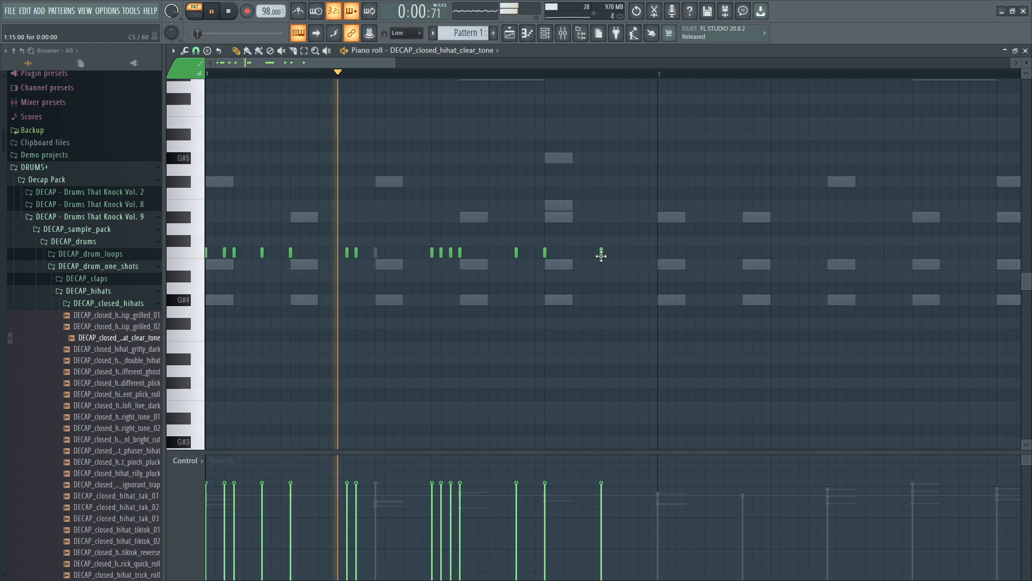
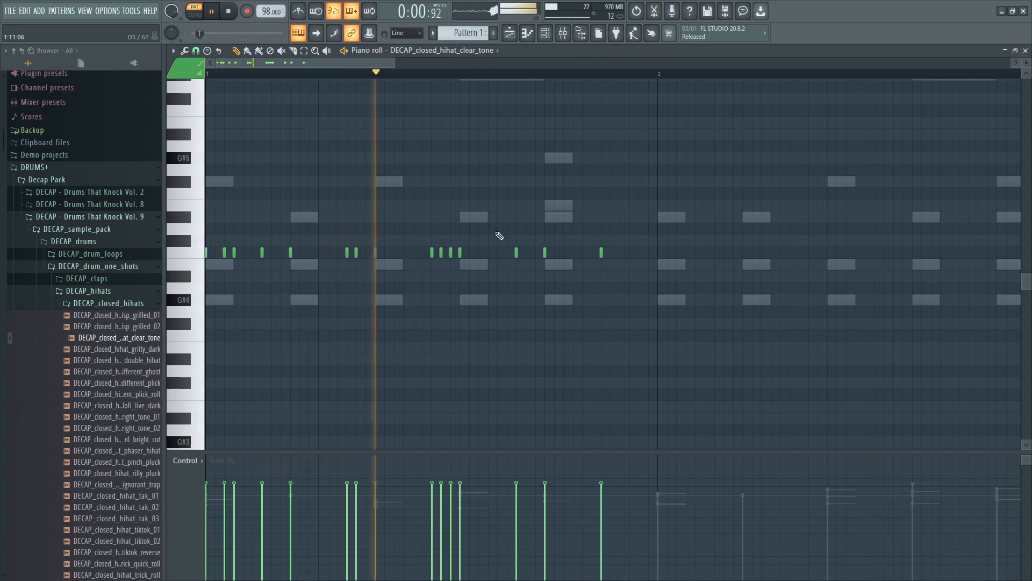
Delete the closed hi-hat note on step 1 that overlaps the kick, and replay the hi-hat pattern
key("space")
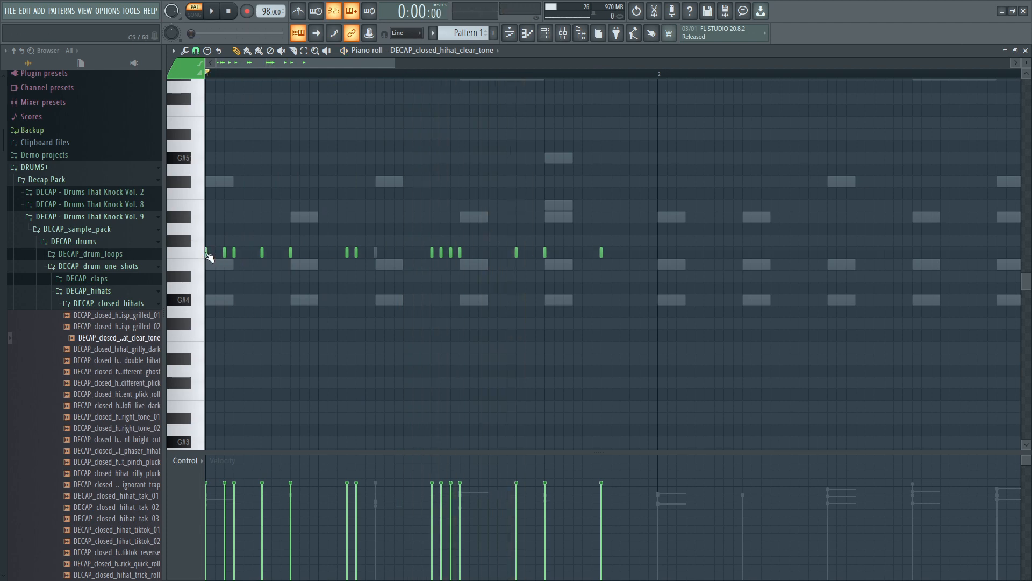
right_click(207, 252)
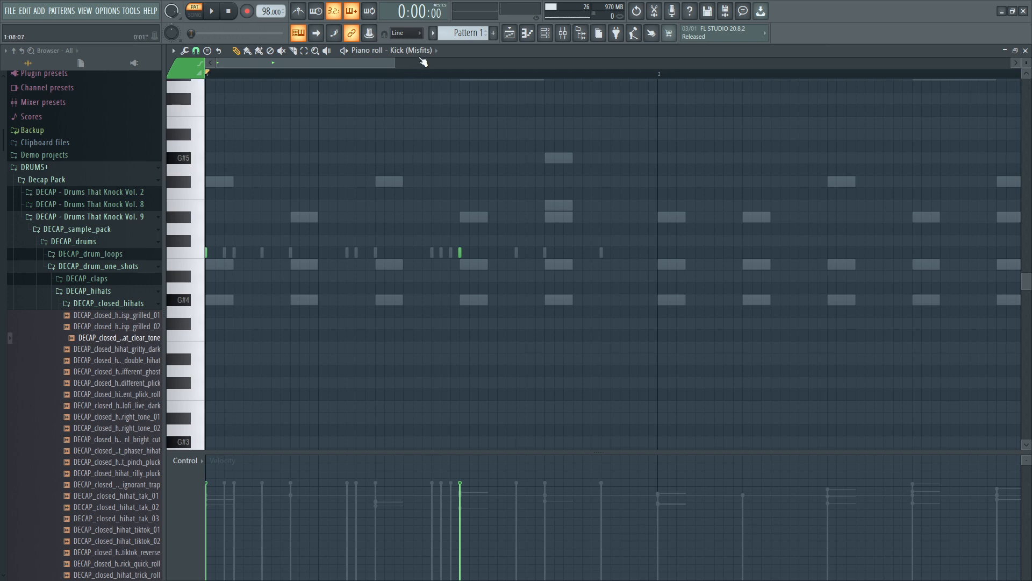
left_click(413, 50)
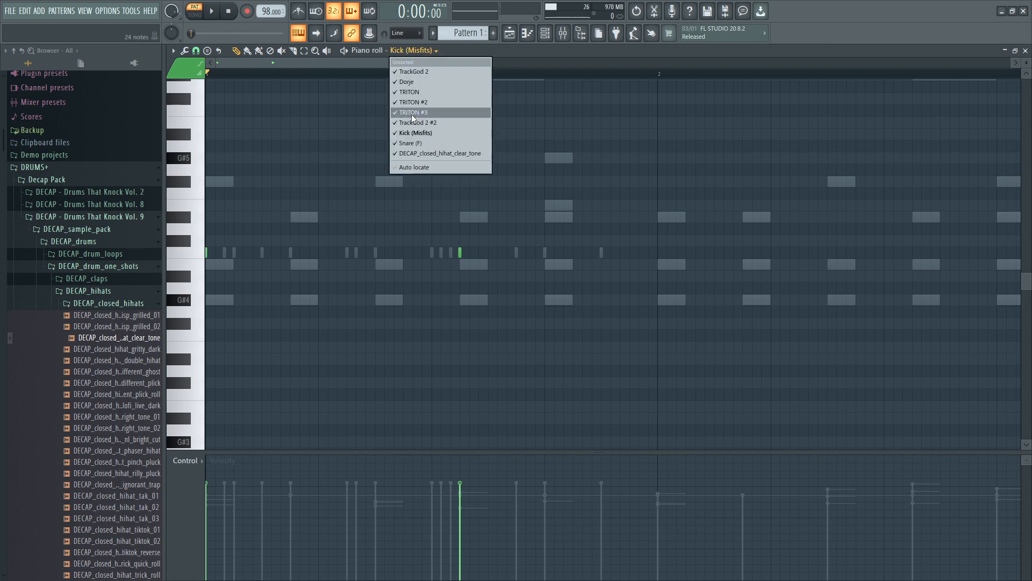
left_click(408, 154)
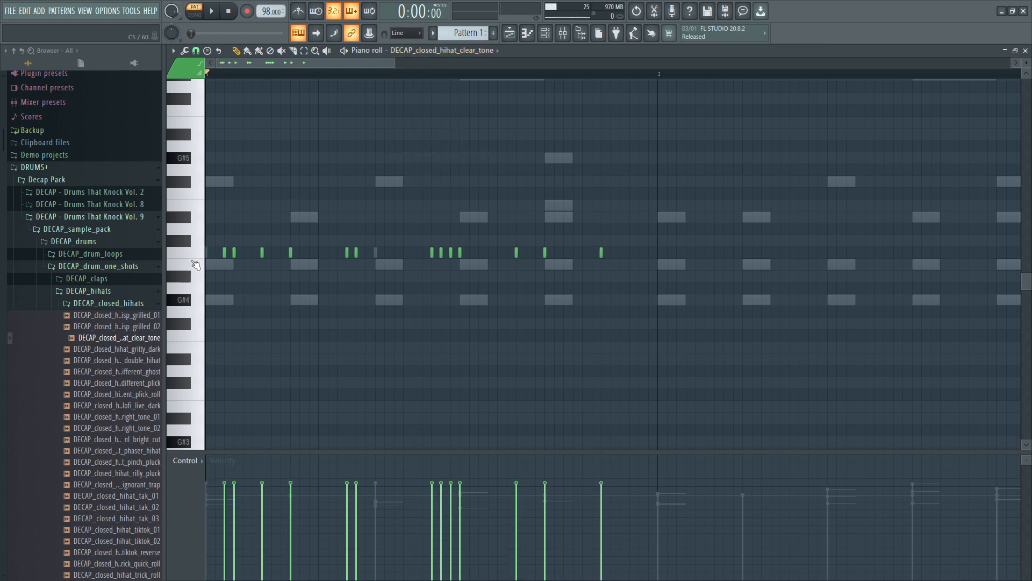
key("space")
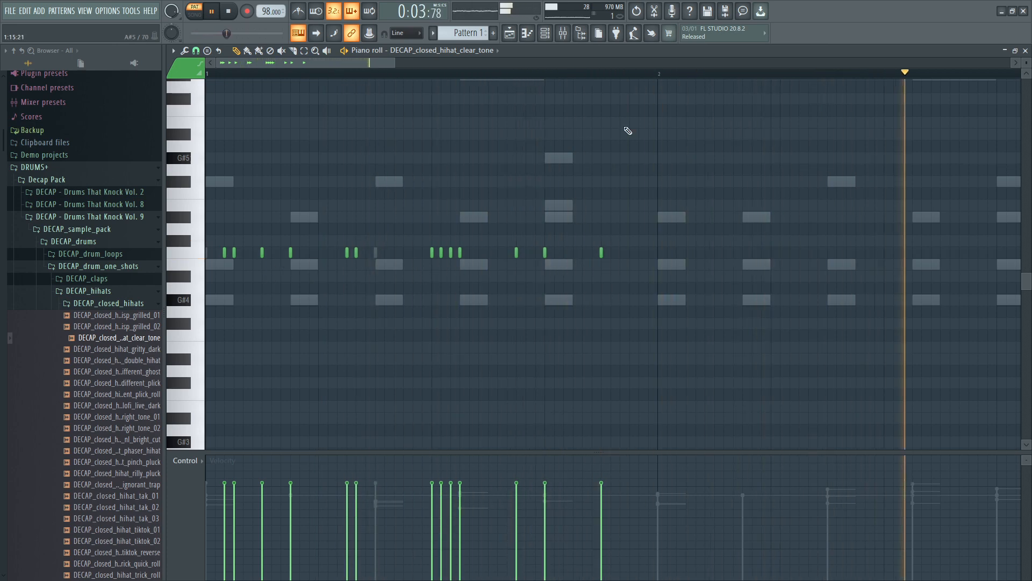
Set a coarser snap-to-grid resolution and duplicate the closed hi-hats of bar 1 across bars 2 to 4
left_click(196, 50)
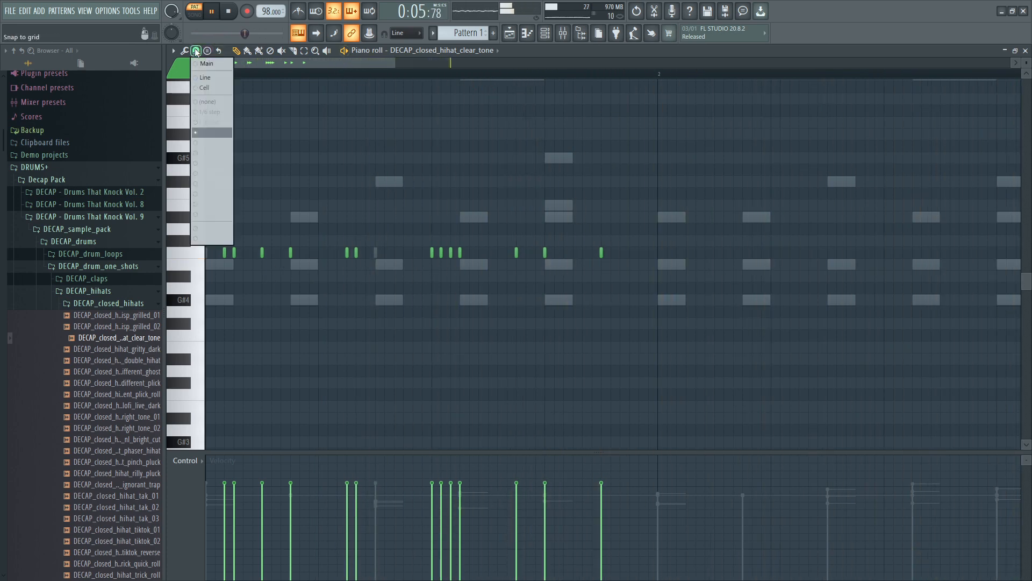
left_click(205, 212)
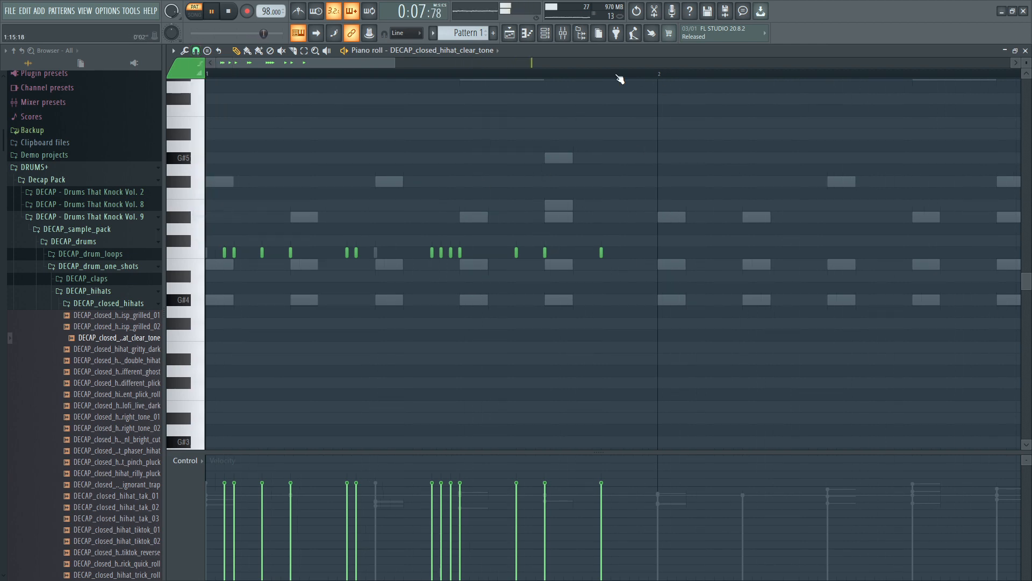
left_click_drag(657, 79, 352, 81)
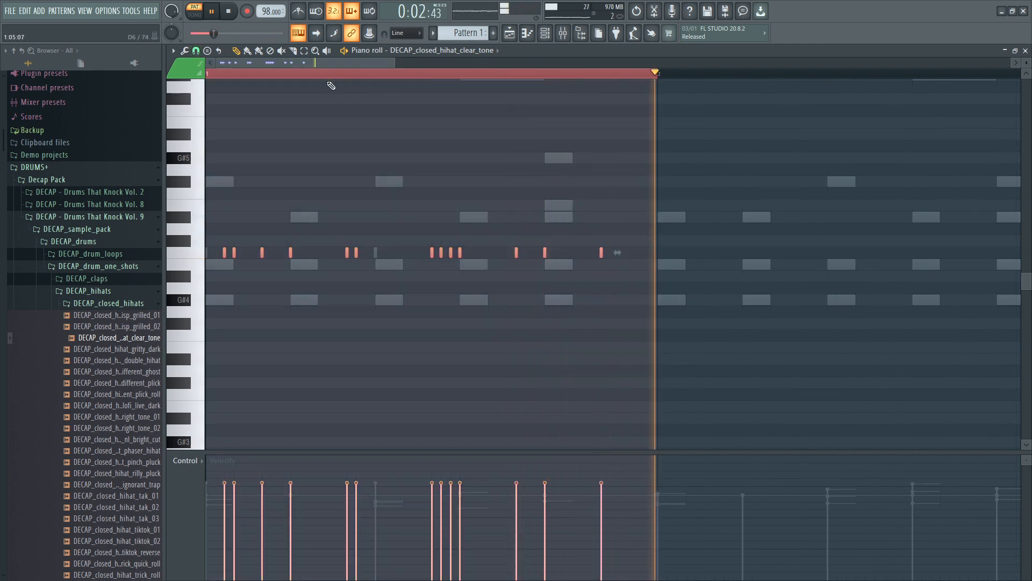
key("space")
key("space")
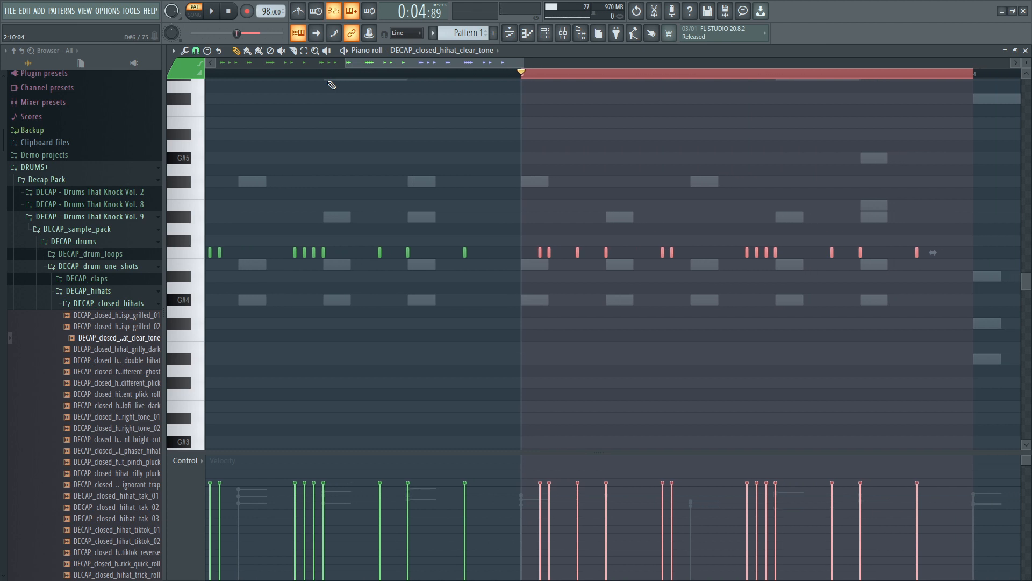
Show the Snare (F) channel in the piano roll and select its notes in bar 1
left_click(495, 52)
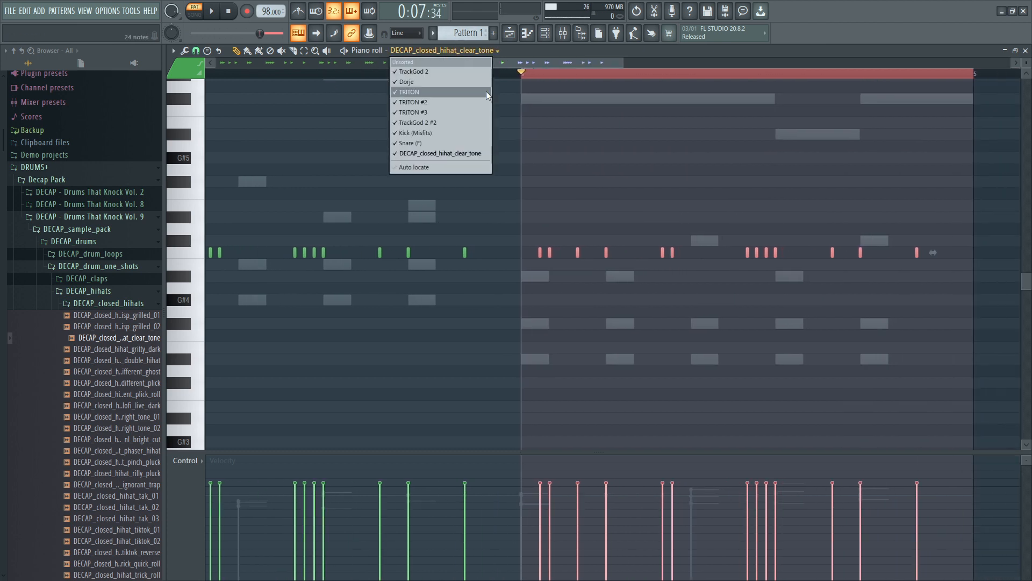
left_click(418, 142)
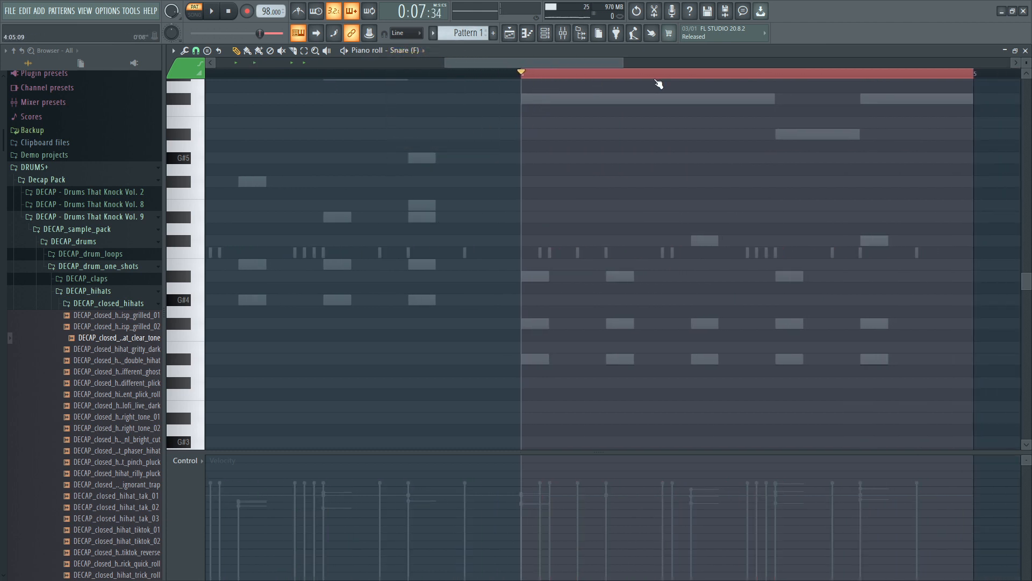
left_click_drag(447, 62, 230, 80)
left_click(396, 76)
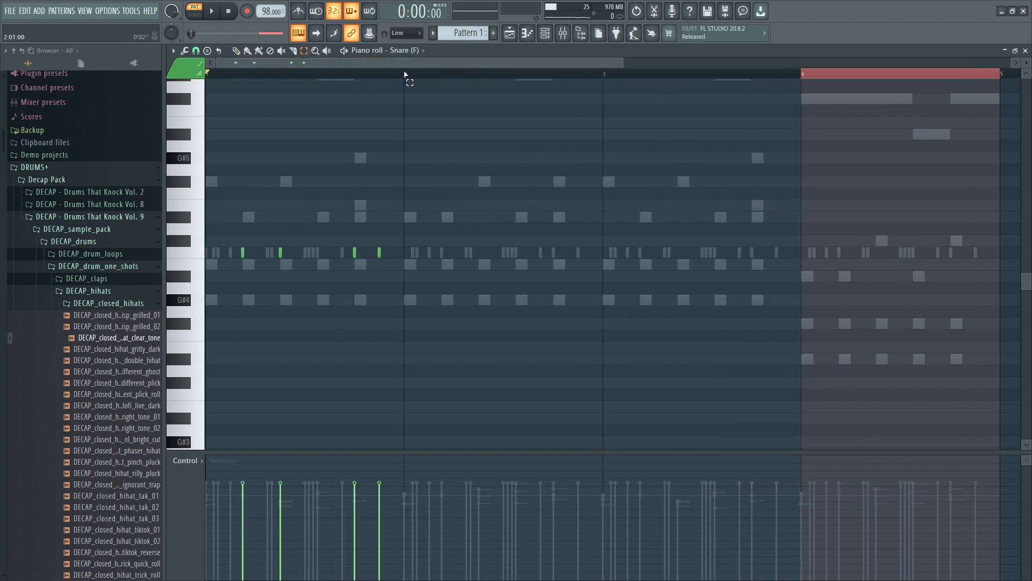
left_click_drag(404, 72, 89, 70)
key("ctrl+v")
key("ctrl+v")
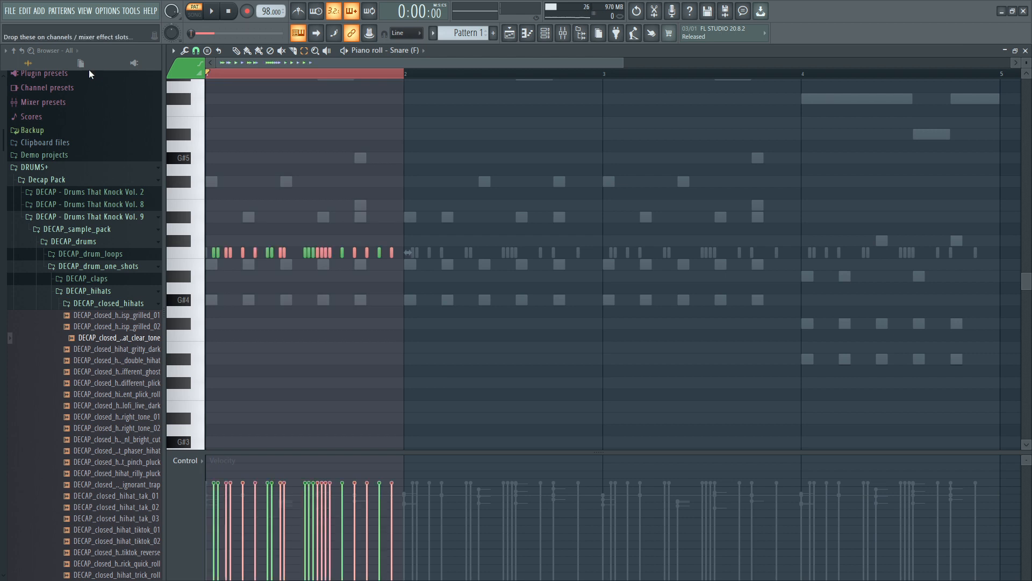
key("ctrl+z")
key("ctrl+z")
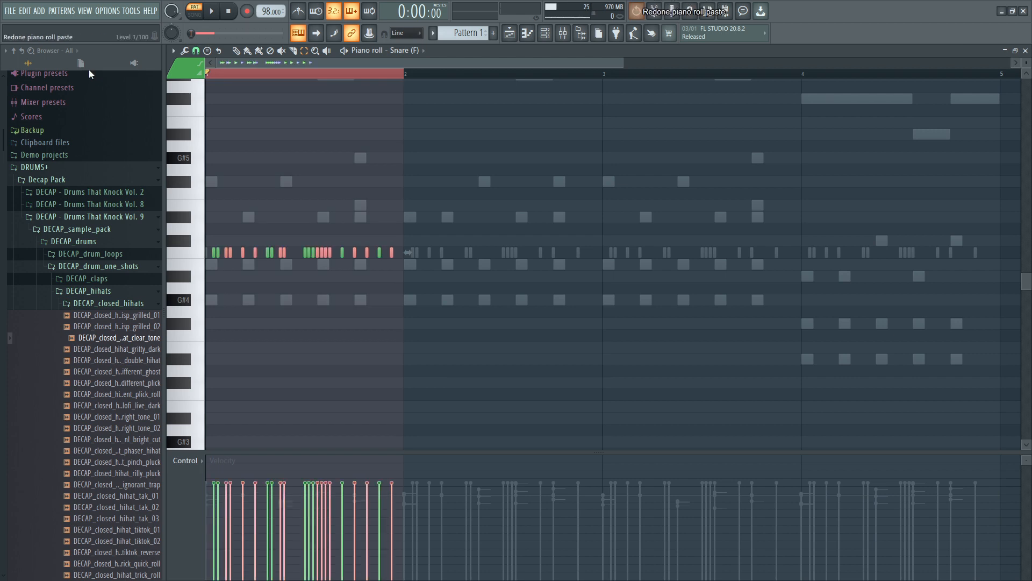
key("ctrl+alt+z")
key("ctrl+alt+z")
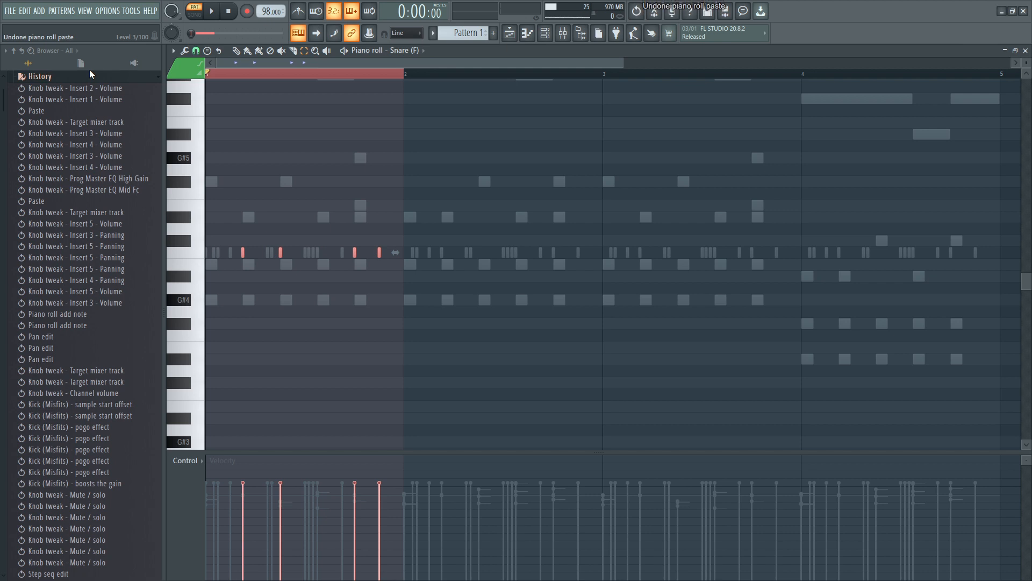
Duplicate the selected bar 1 snares across bars 2 to 4
key("ctrl+b")
key("ctrl+b")
key("ctrl+b")
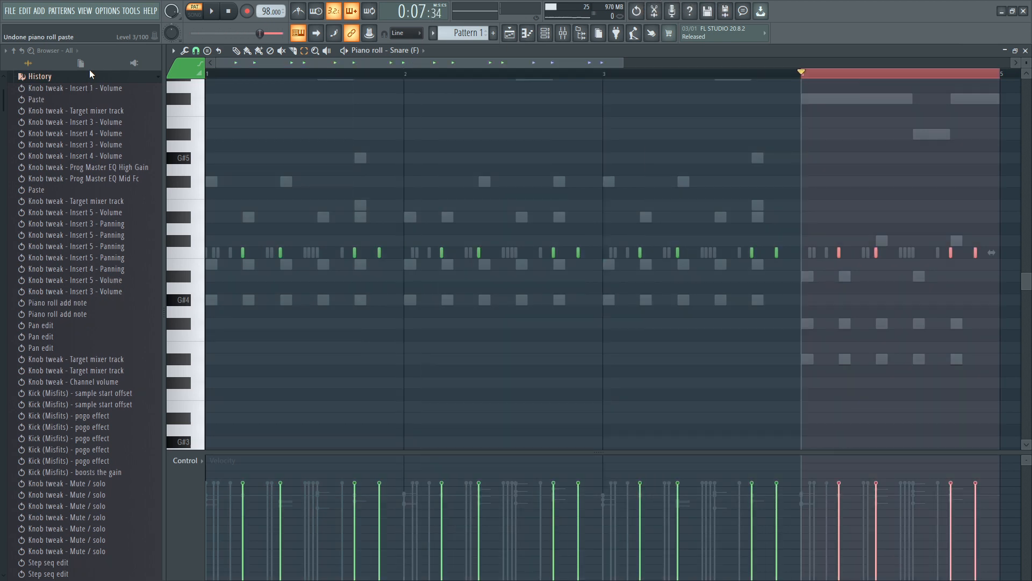
Switch the piano roll to Kick (Misfits), duplicate the bar 1 kicks across bars 2 to 4, and clear the selection
left_click(414, 50)
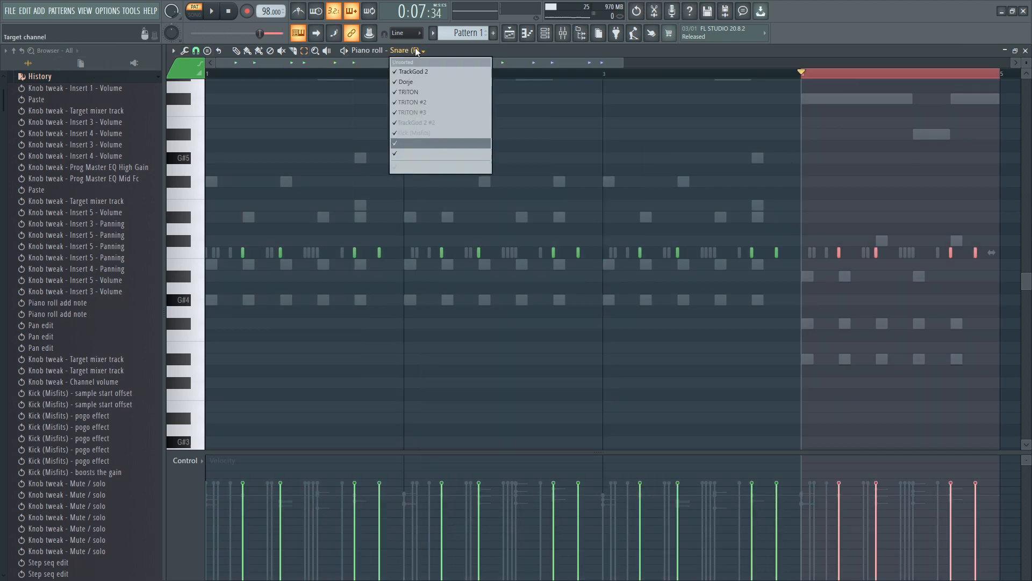
left_click(414, 133)
left_click_drag(405, 74, 205, 74)
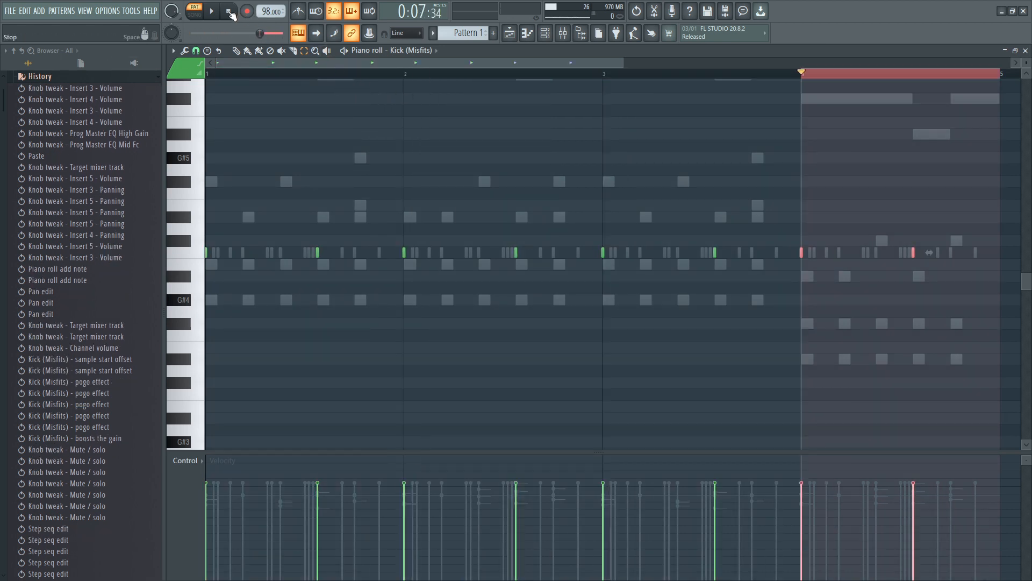
left_click(377, 73, "ctrl")
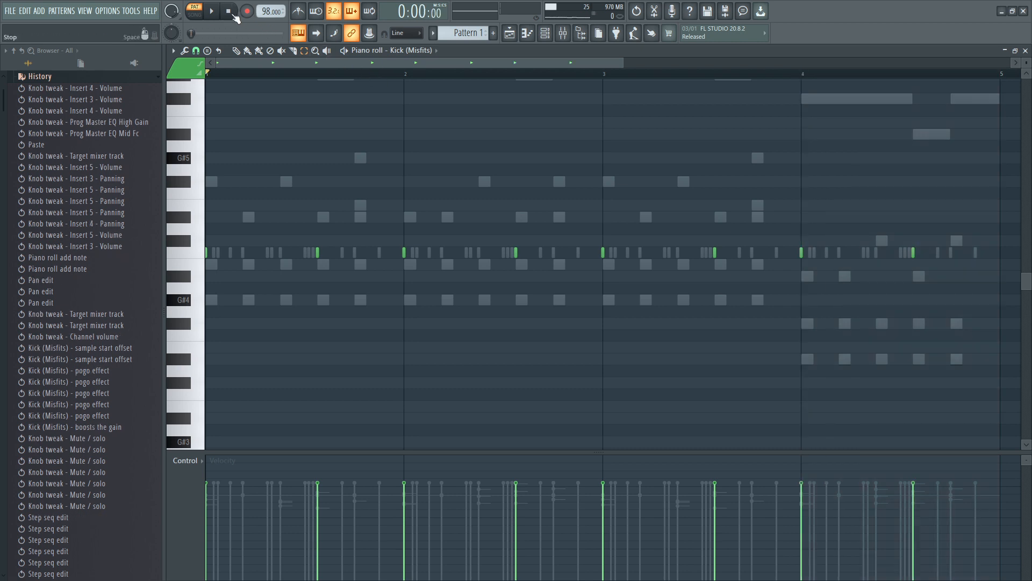
Set a finer snap-to-grid resolution and play back the four-bar drum pattern
left_click(214, 52)
left_click(201, 180)
key("space")
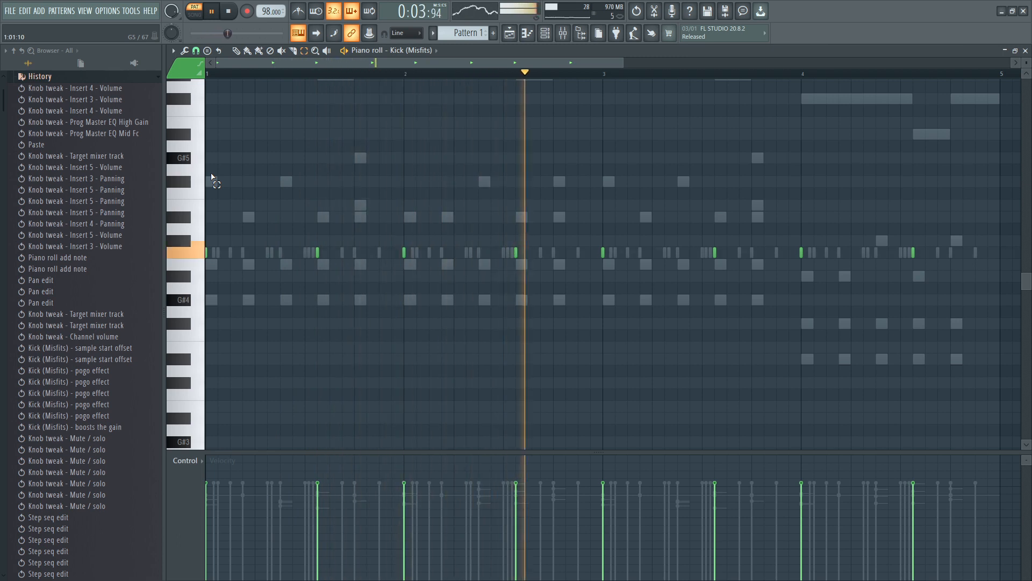
Review the closed hi-hat notes in the piano roll, close it, and play the full pattern from the channel rack
left_click(429, 50)
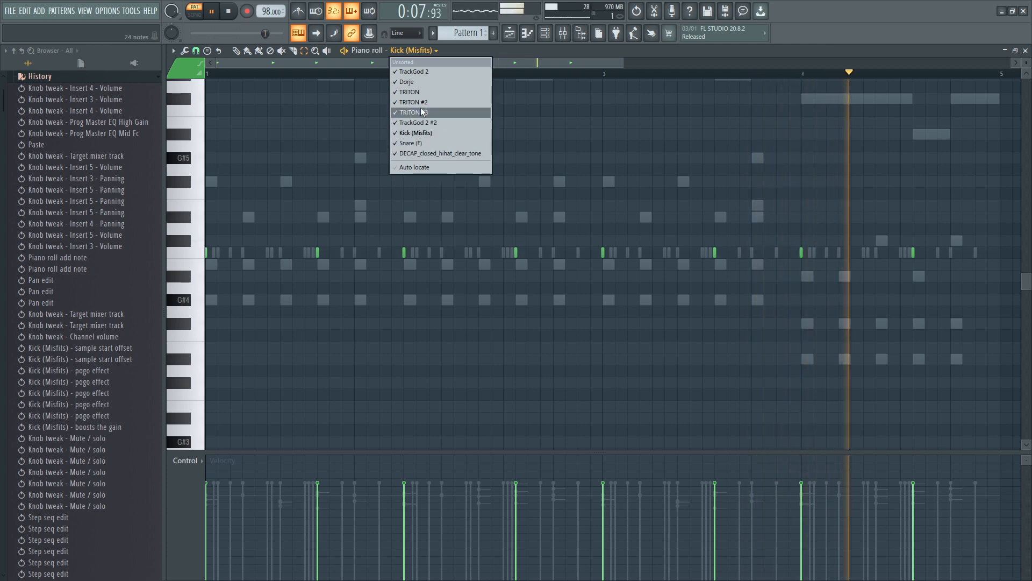
left_click(420, 155)
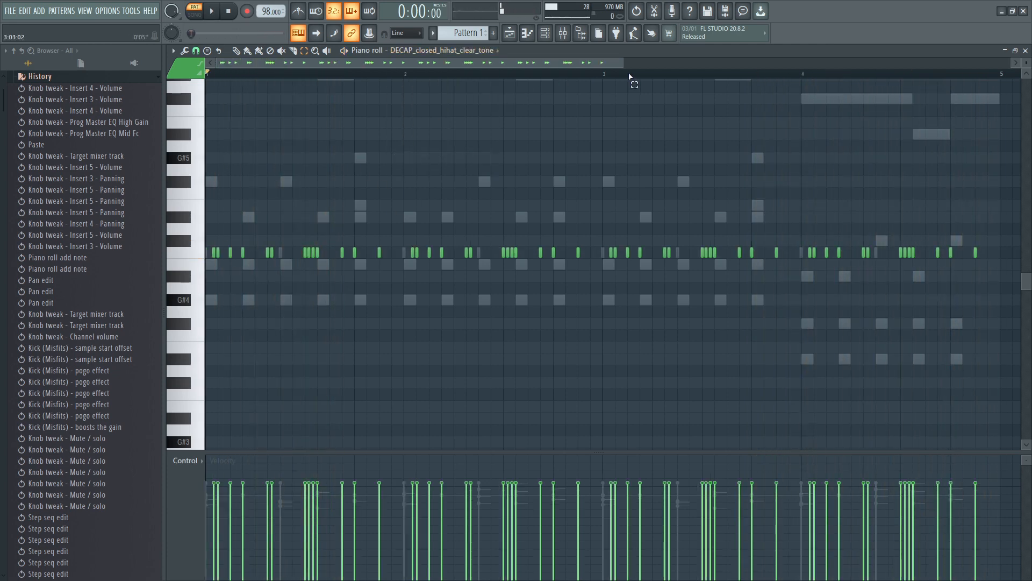
left_click_drag(624, 66, 379, 67)
key("space")
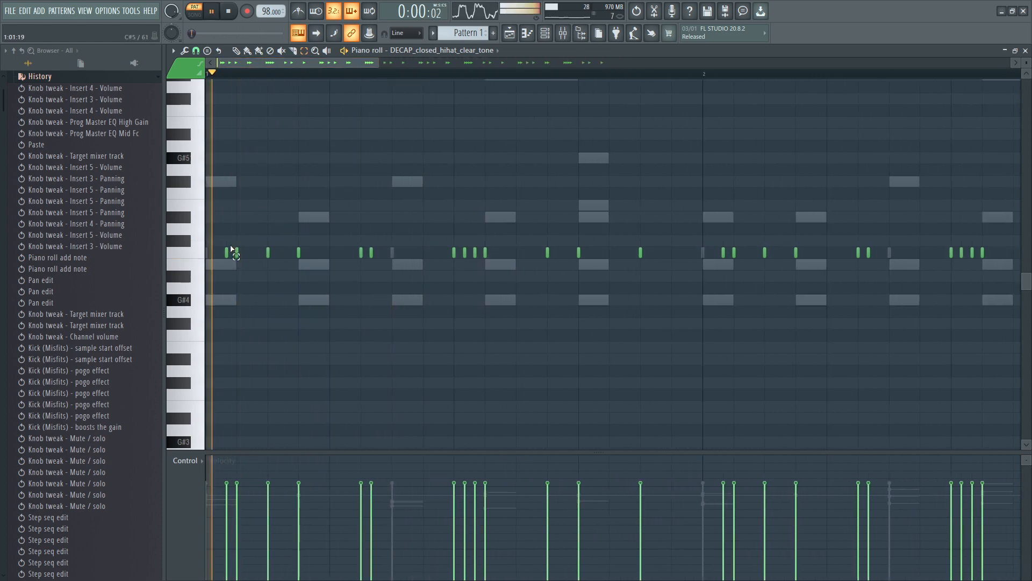
left_click(1025, 50)
key("space")
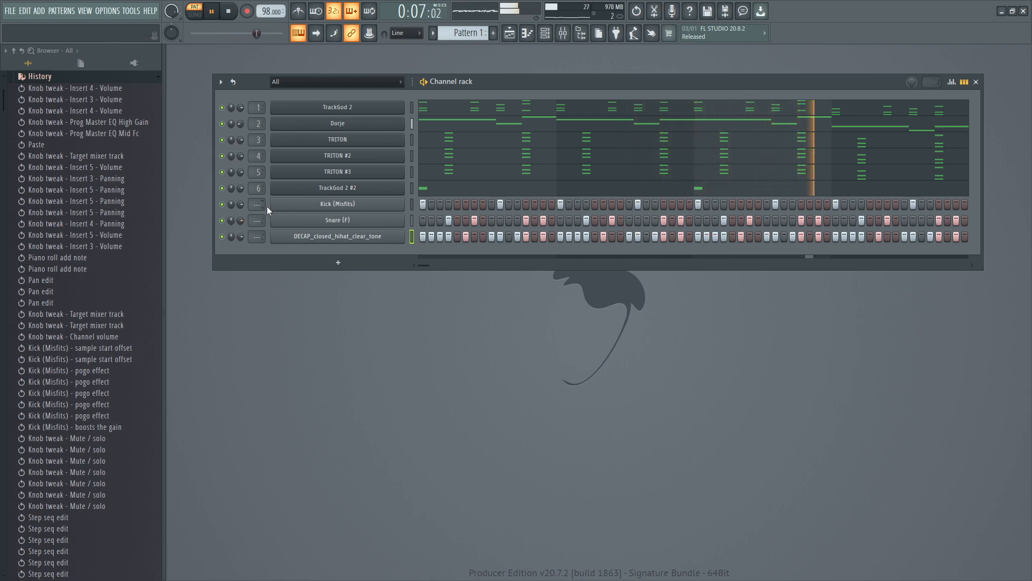
Mute the TrackGod 2 #2 and Dorje channels while the pattern plays
left_click(222, 189)
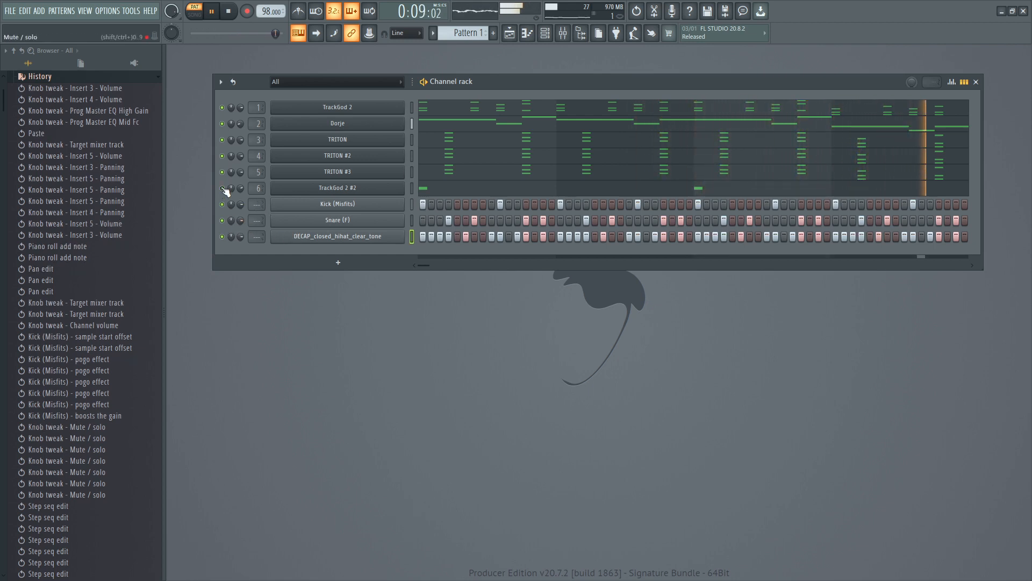
left_click(222, 124)
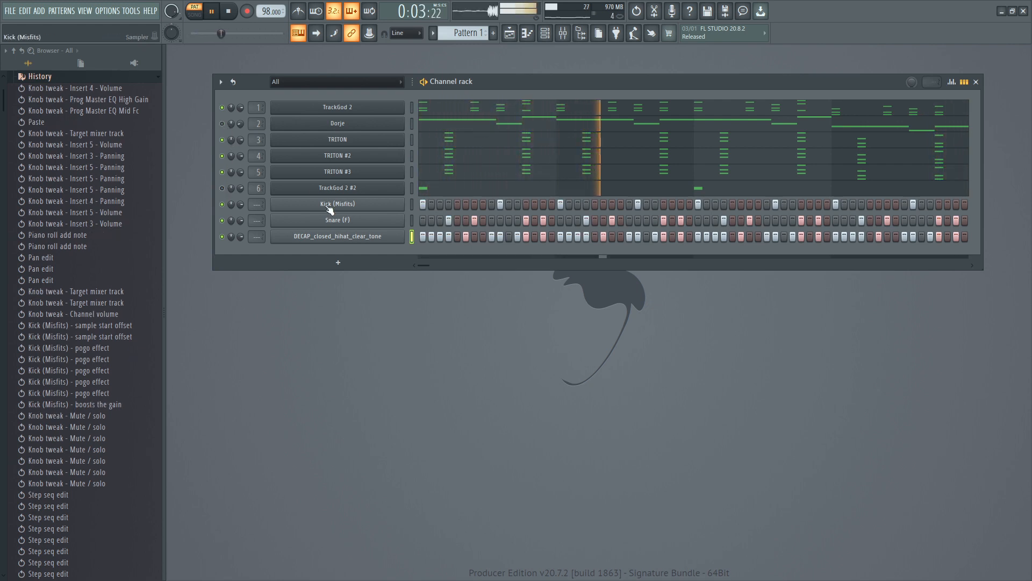
Add closed hi-hat notes at the start of each of bars 1 to 4 in the piano roll and close it
right_click(385, 240)
left_click(420, 237)
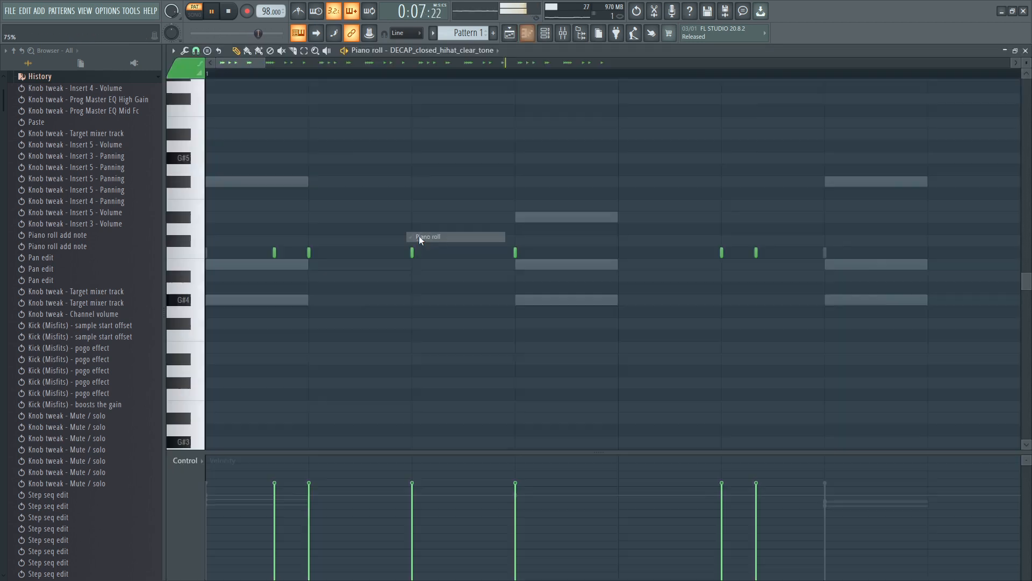
left_click(210, 257)
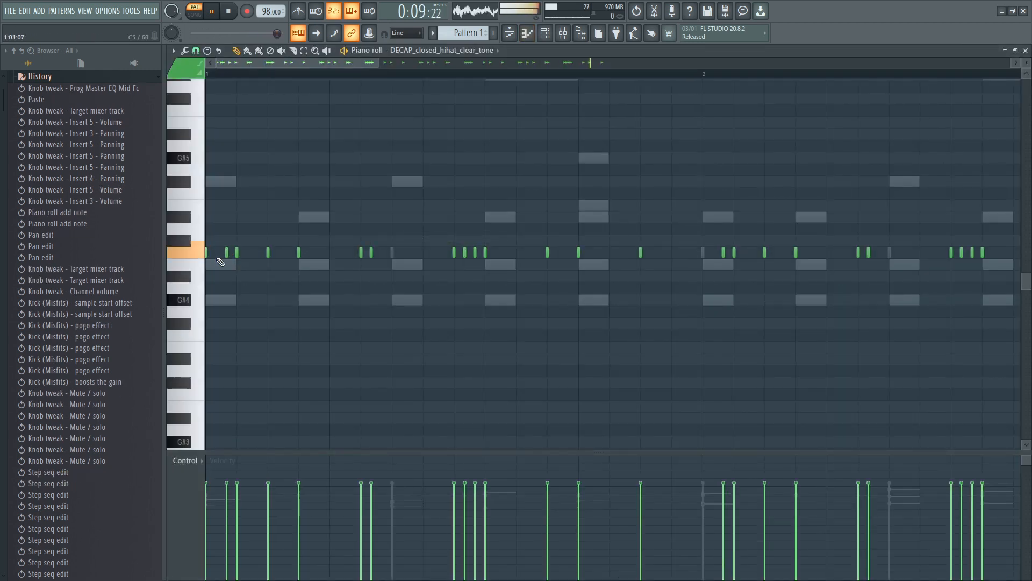
left_click(704, 254)
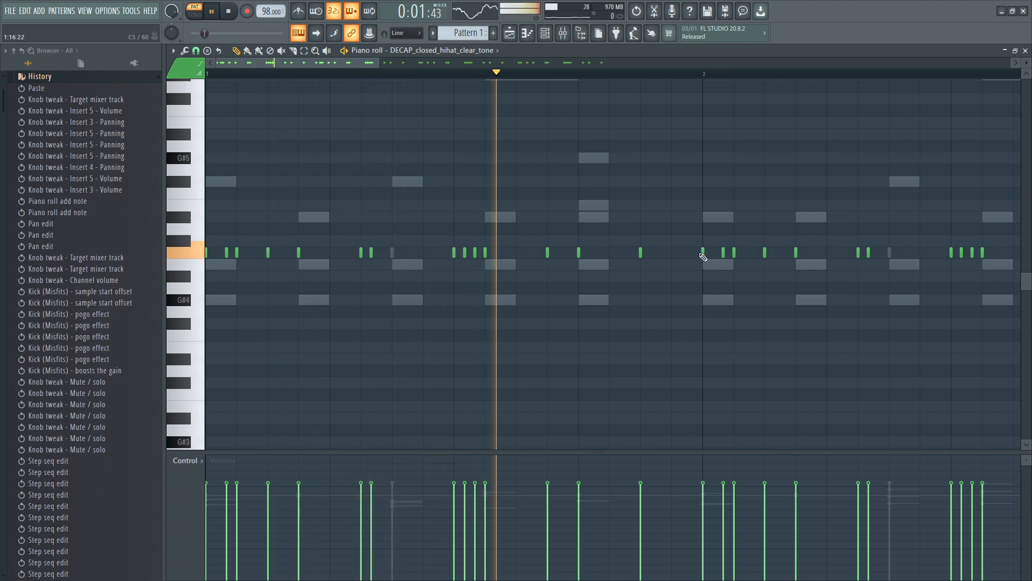
left_click_drag(377, 64, 531, 72)
left_click(839, 255)
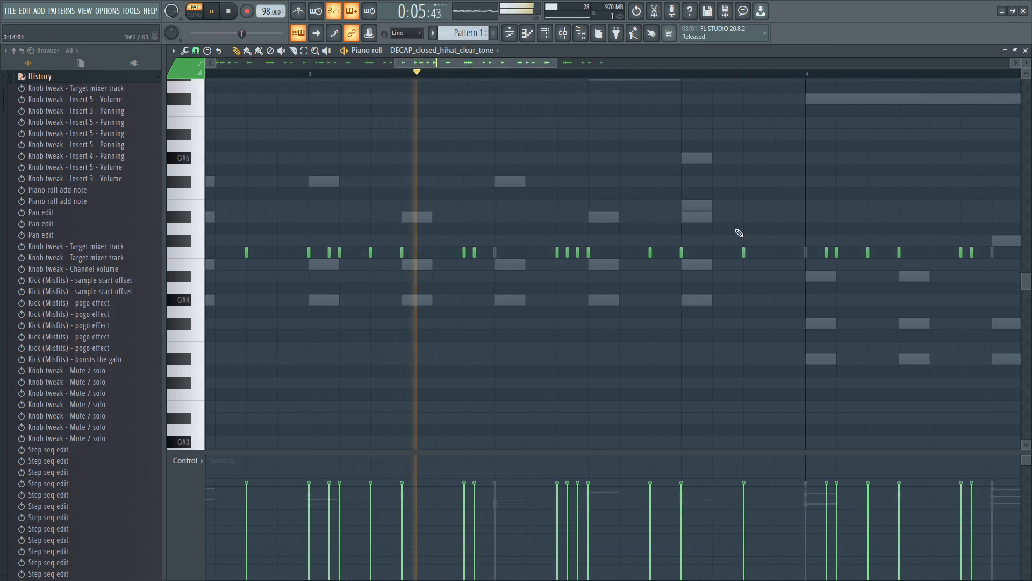
left_click(806, 253)
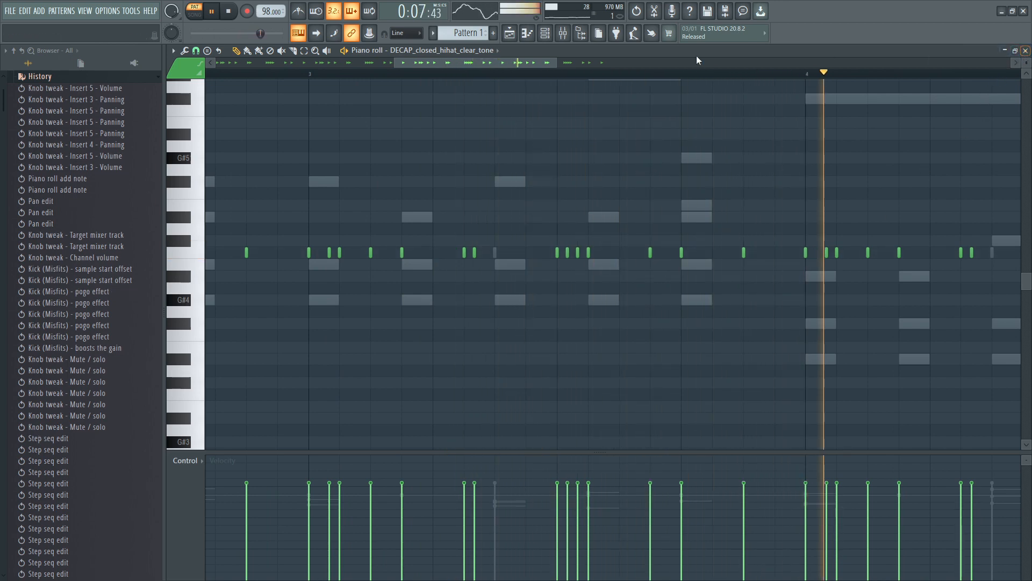
left_click_drag(541, 59, 617, 65)
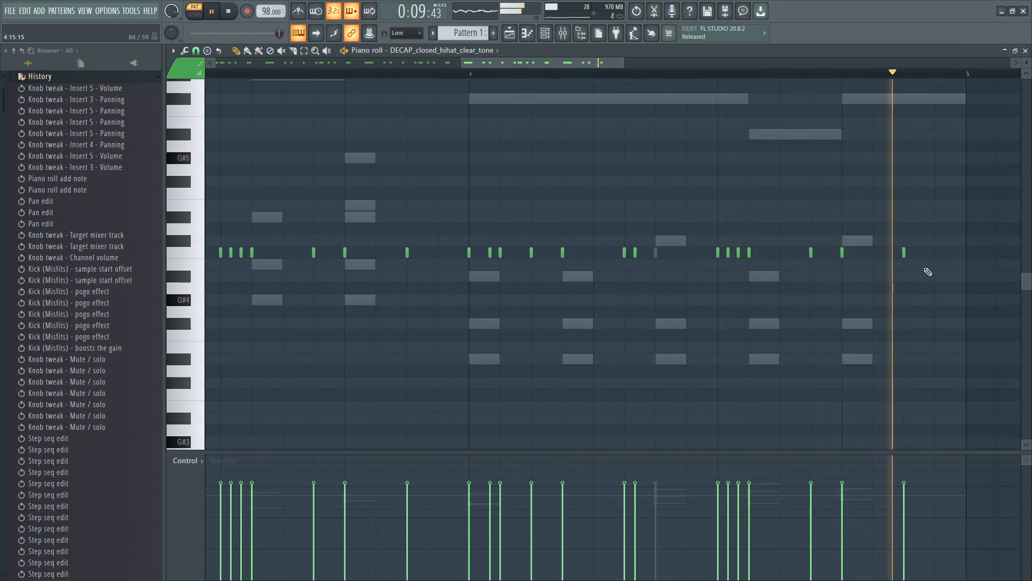
left_click(1024, 51)
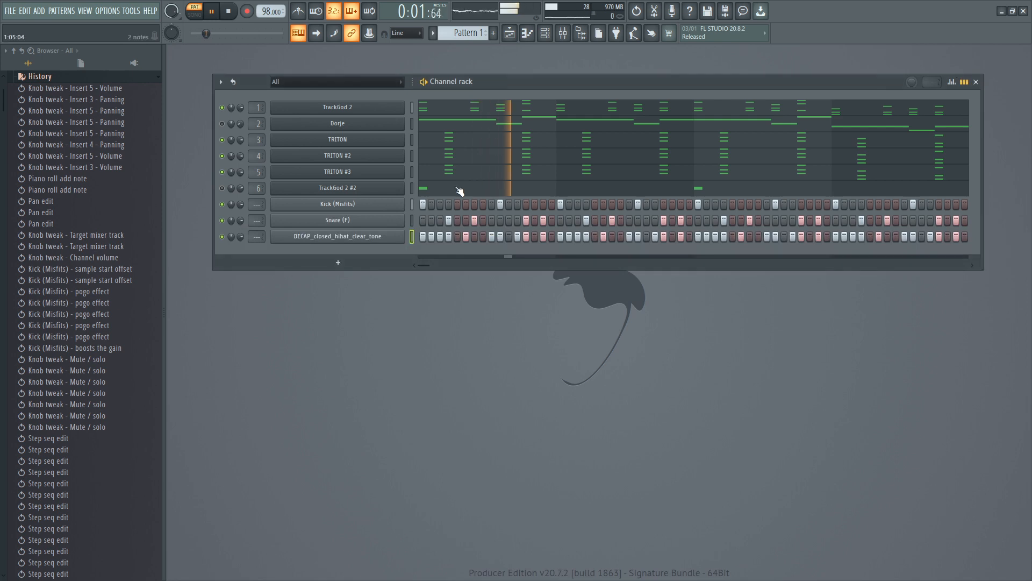
Boost the gain of the Snare (F) sample to about 4% in its precomputed effects and close the channel settings
left_click(301, 222)
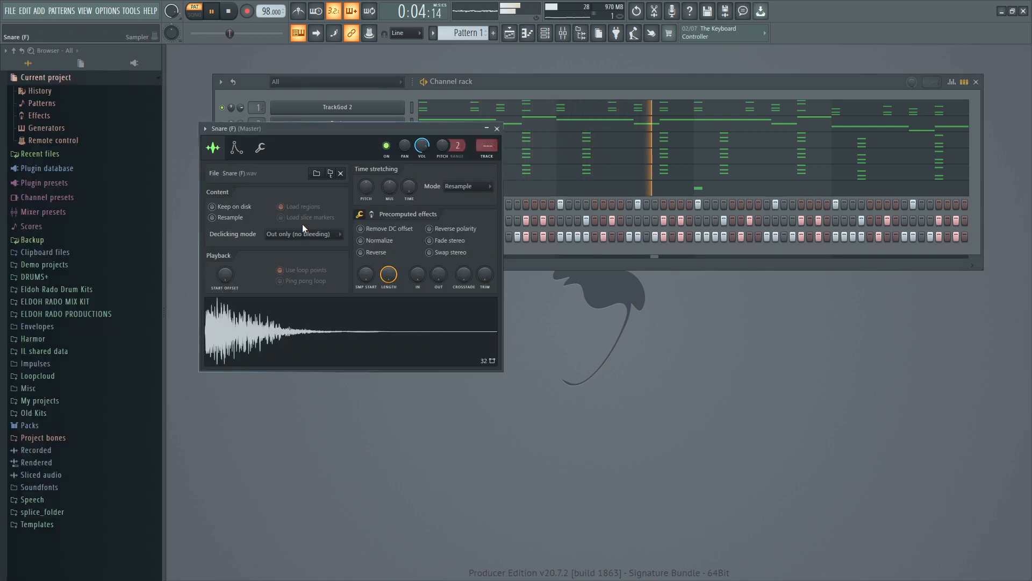
left_click(372, 214)
left_click_drag(366, 232, 367, 226)
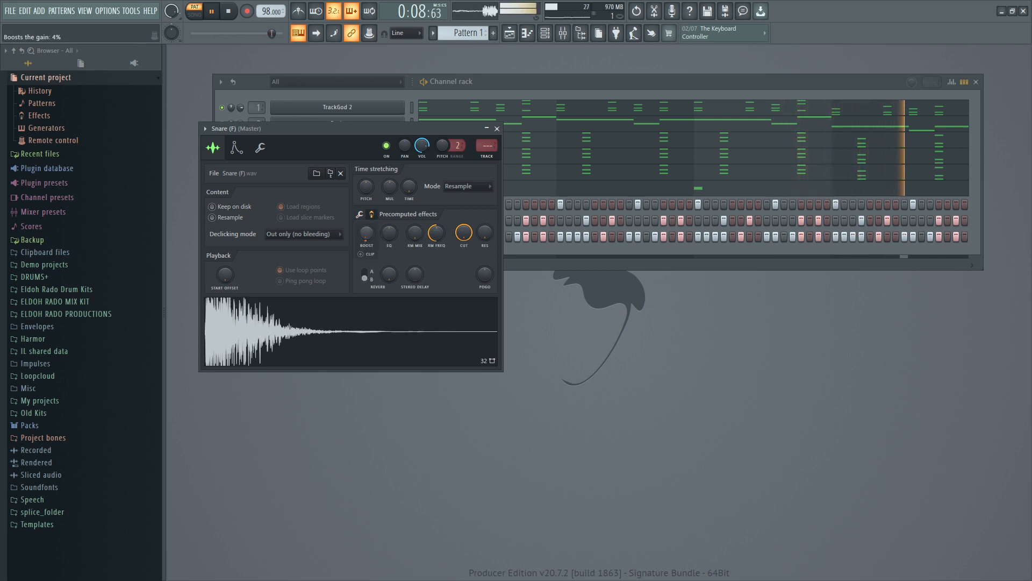
left_click(496, 128)
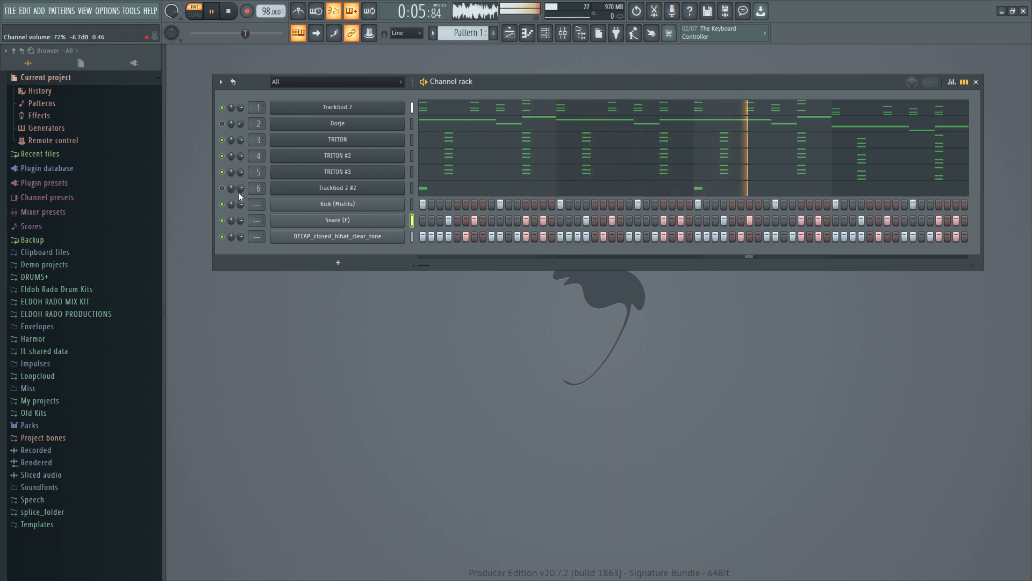
Lower the TrackGod 2 #2 channel volume to about 72% and replace its instrument with SRX ORCHESTRA
left_click_drag(240, 189, 240, 199)
right_click(353, 189)
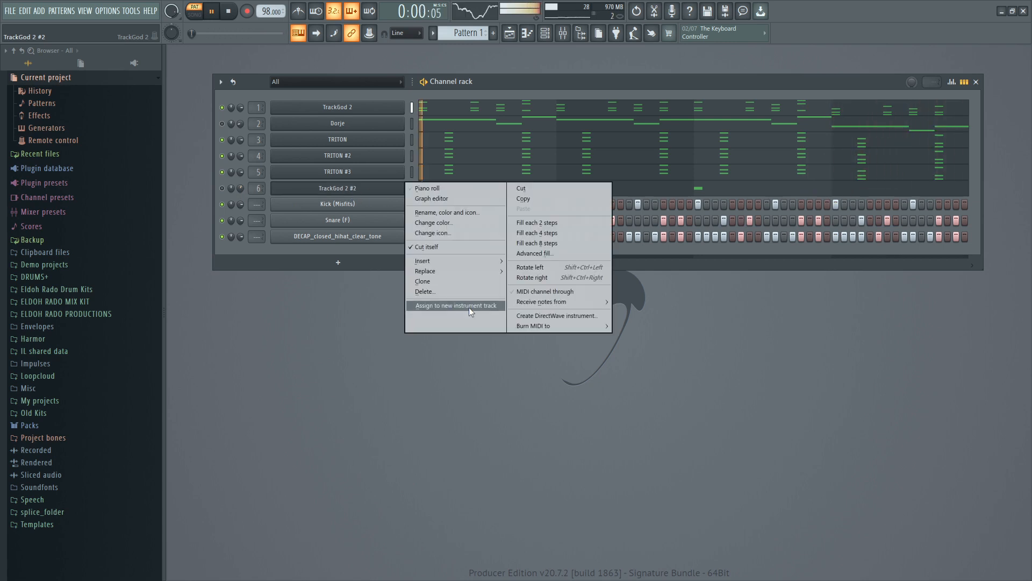
mouse_move(498, 273)
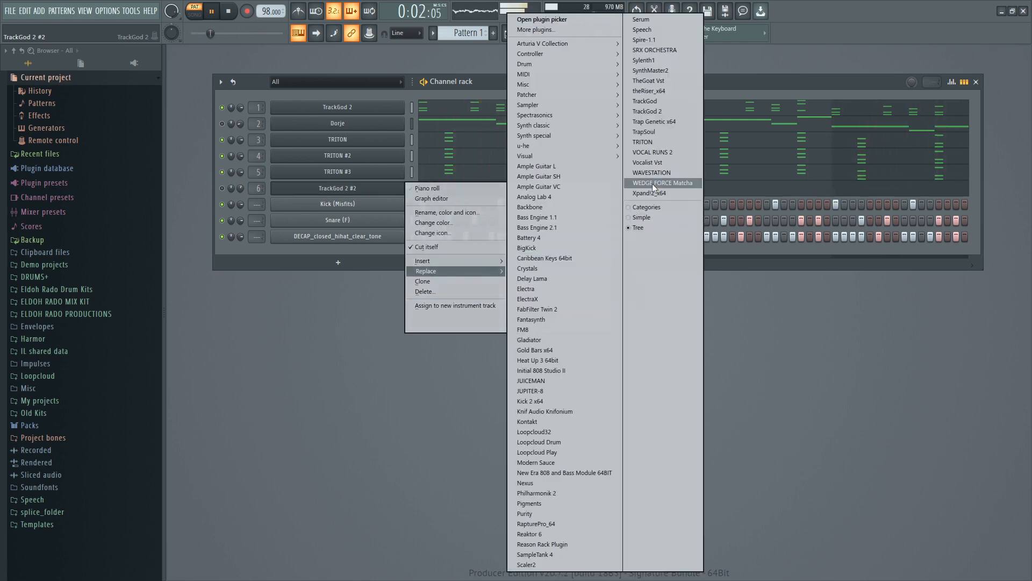
left_click(667, 50)
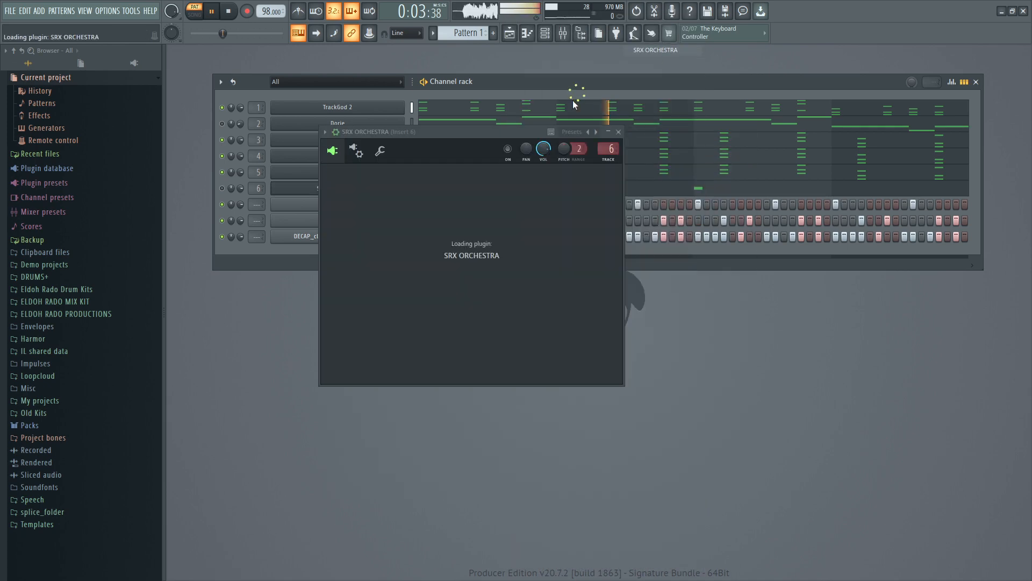
Load the Tub.Bells S1 patch from the BEL (Bell) category in SRX ORCHESTRA and close the plugin
left_click(438, 238)
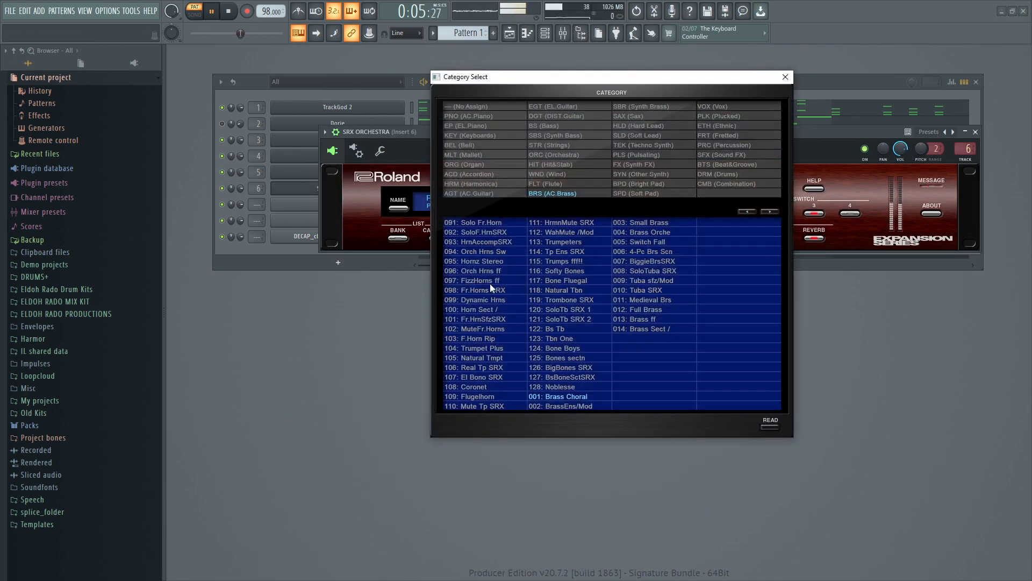
left_click(476, 148)
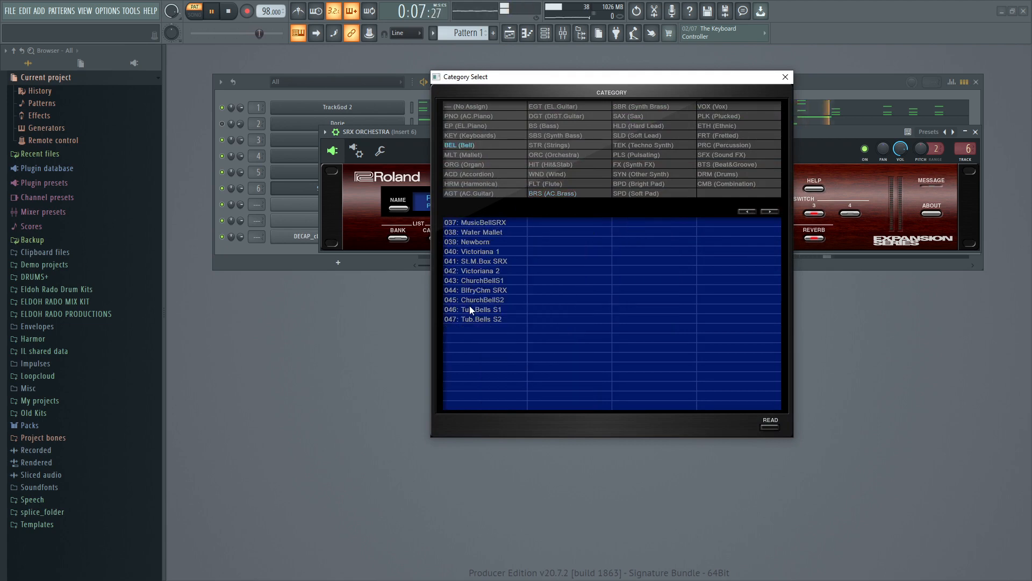
left_click(786, 76)
left_click(336, 133)
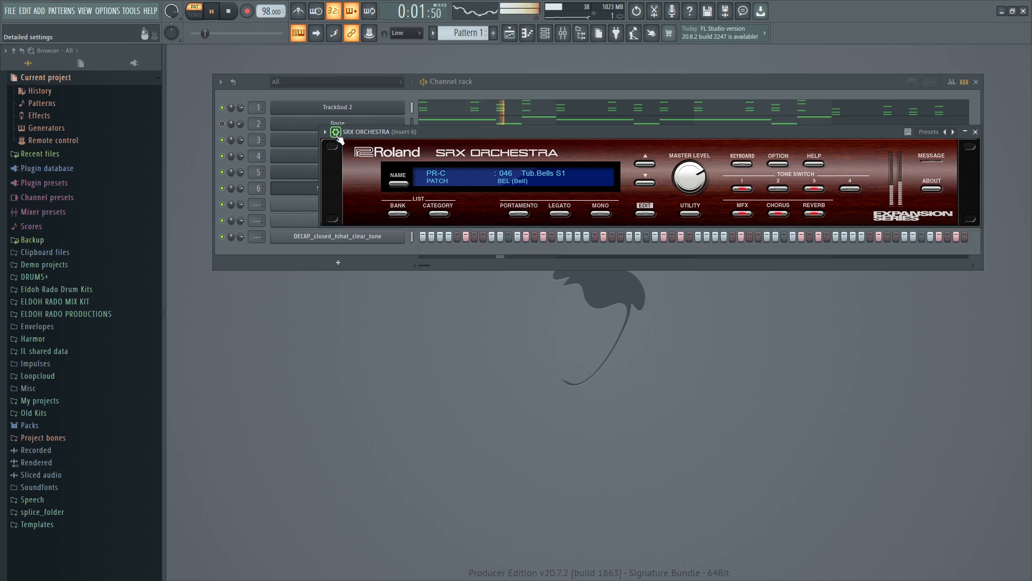
left_click(976, 132)
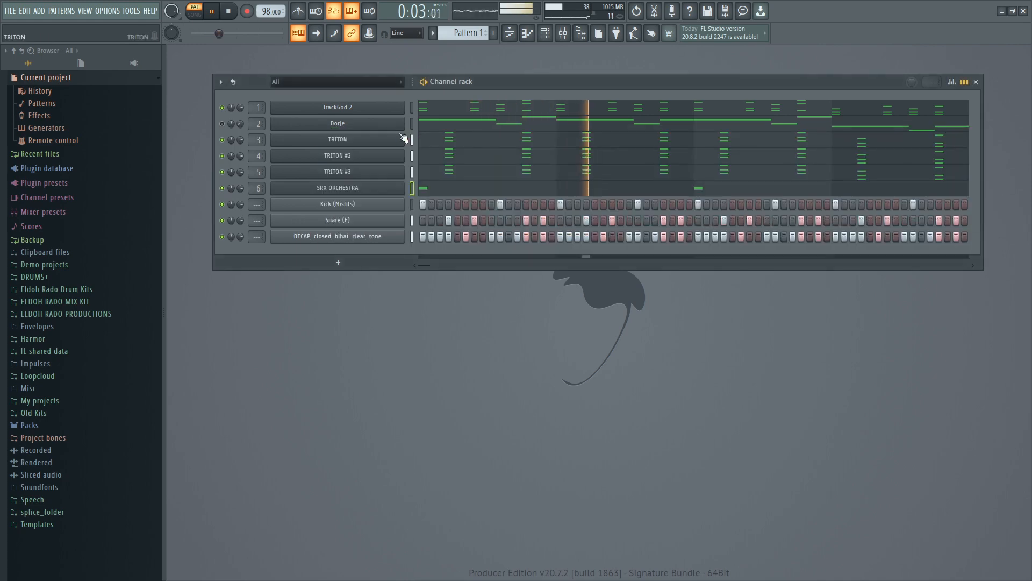
Transpose the SRX ORCHESTRA notes at bars 1 and 3 down to B4, and add a D#4 note on beat 4 of bar 4
right_click(320, 190)
left_click(423, 189)
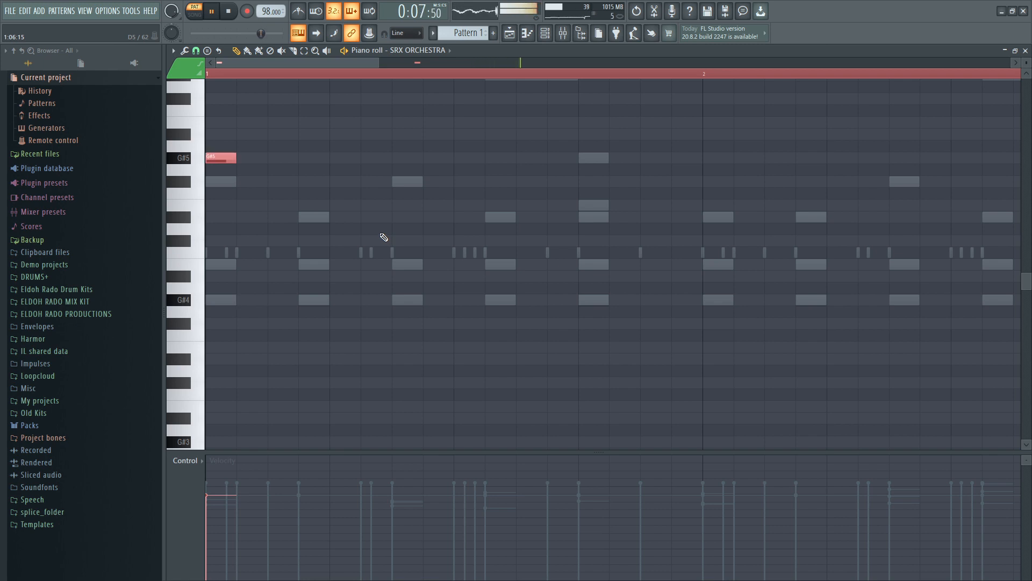
left_click_drag(378, 63, 766, 63)
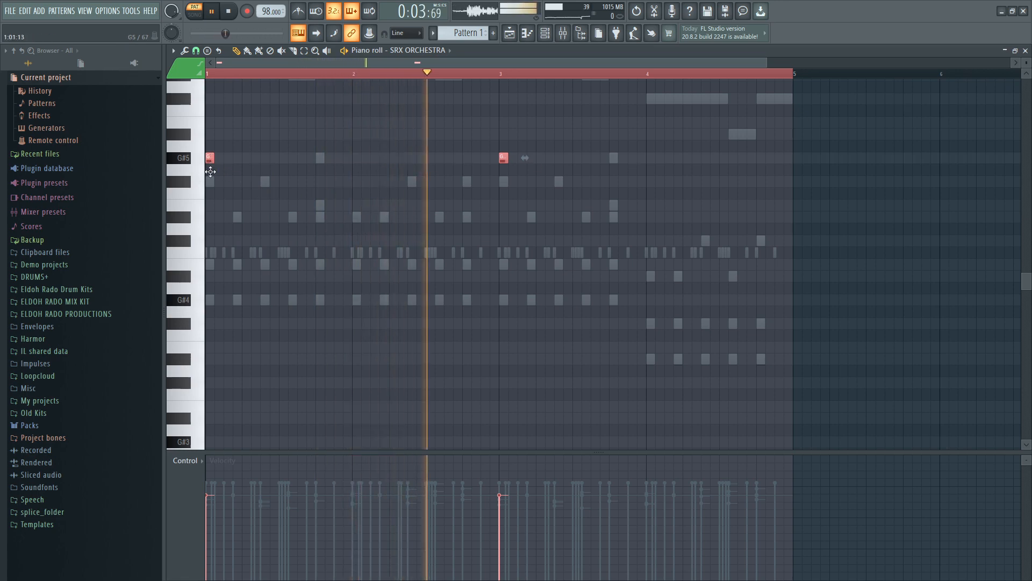
left_click_drag(212, 159, 208, 218)
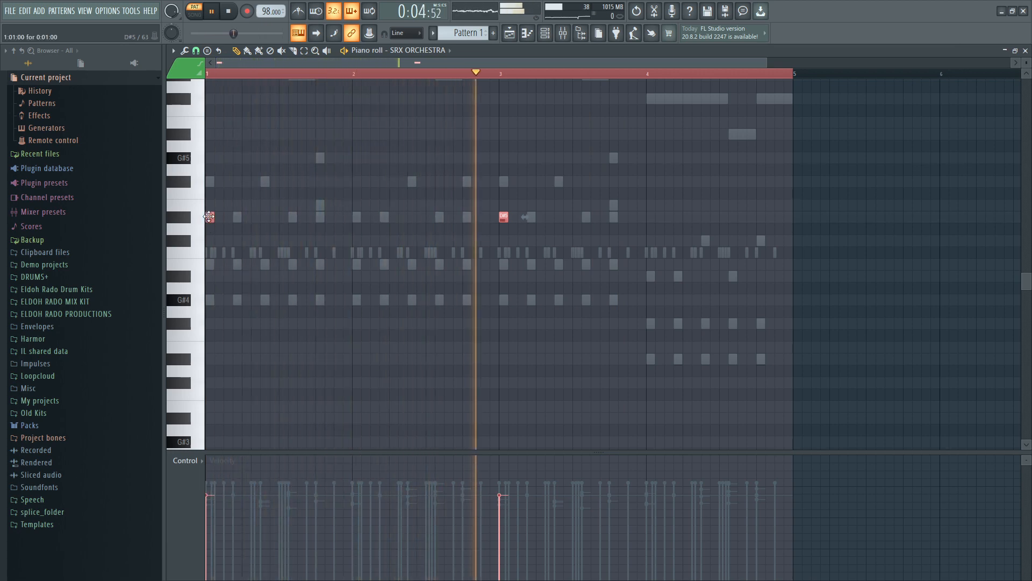
key("space")
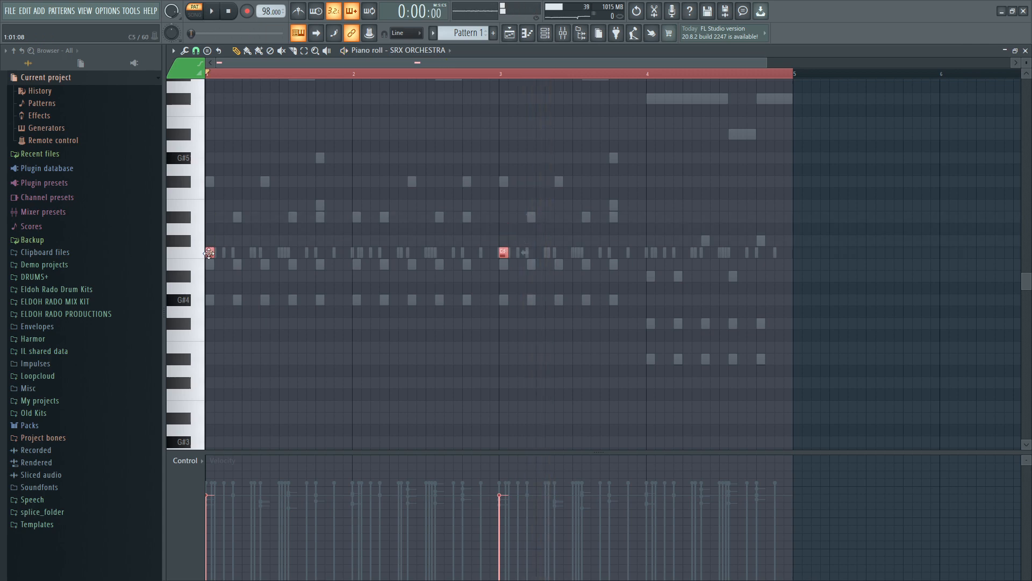
key("space")
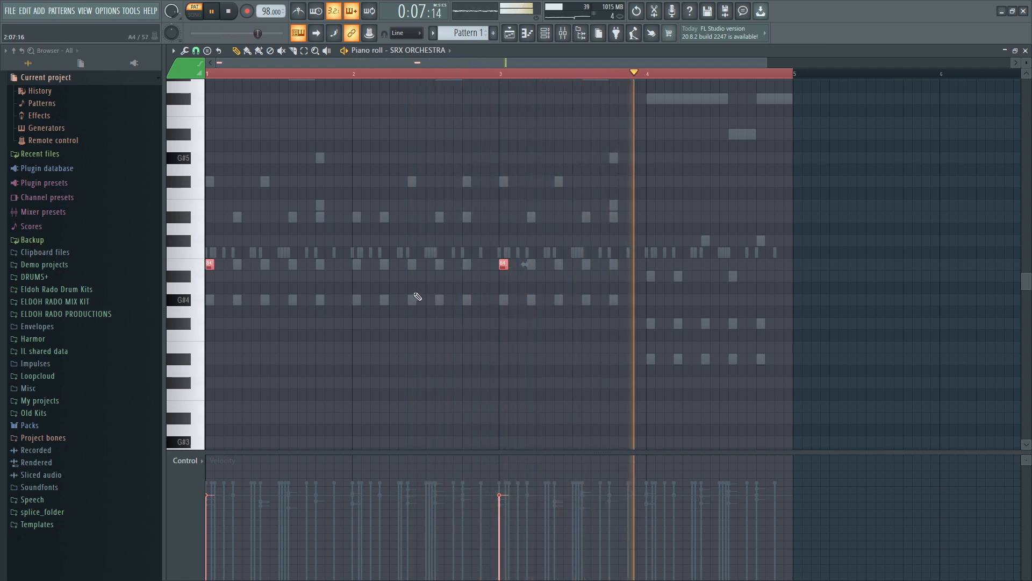
left_click(760, 358)
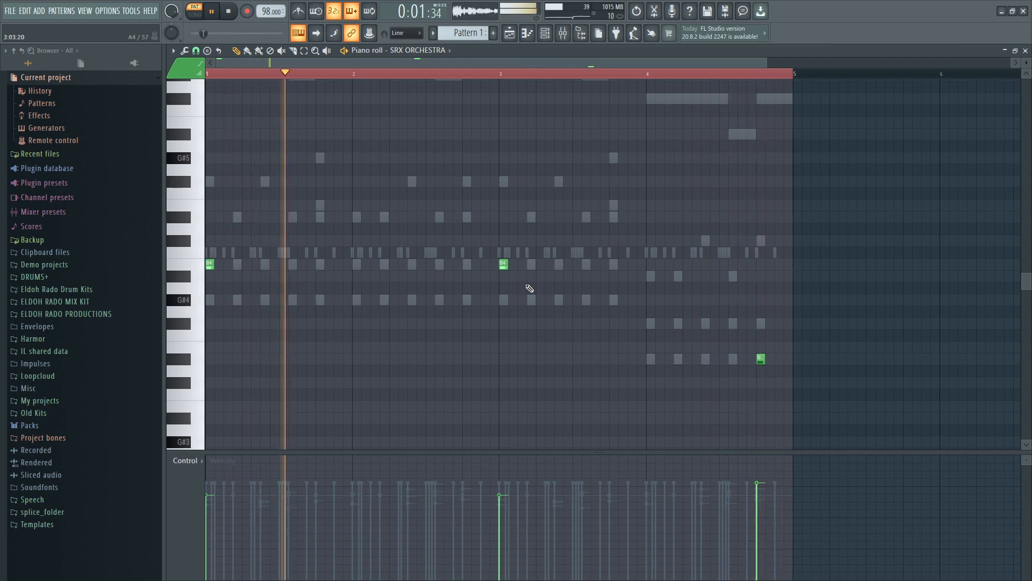
key("F7")
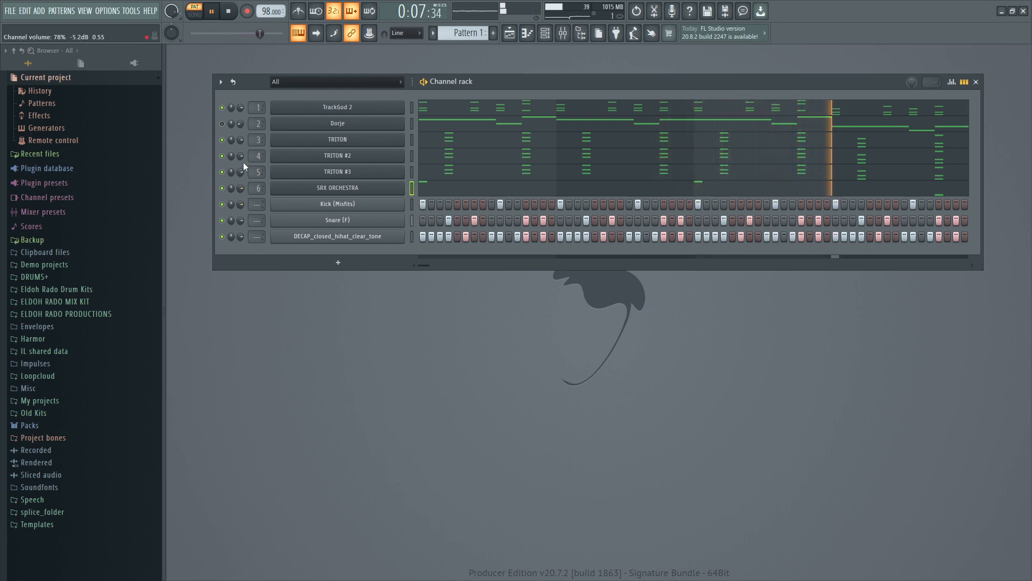
Unmute the Dorje channel and lower its volume to about 45%
left_click(221, 123)
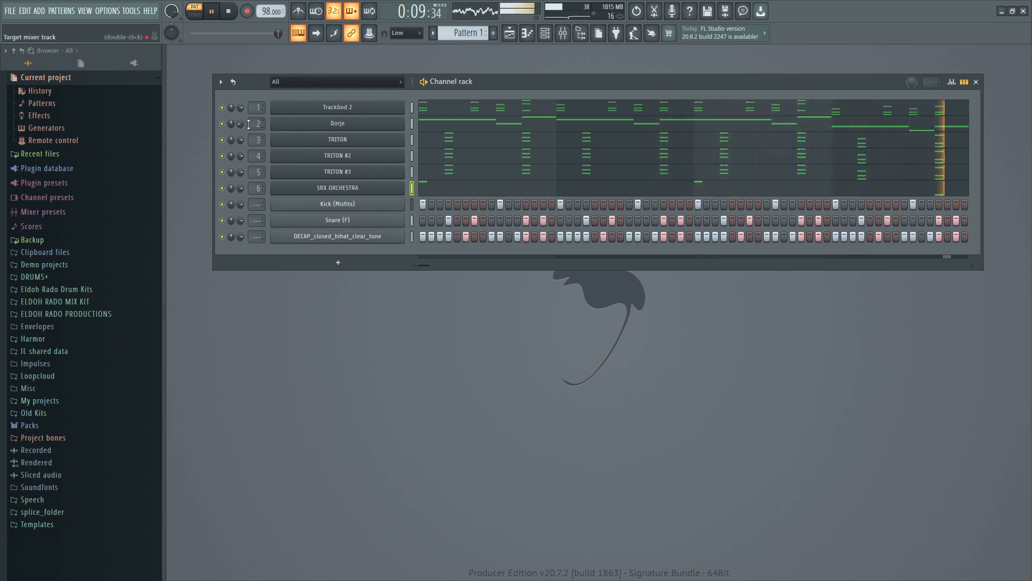
left_click_drag(240, 123, 240, 135)
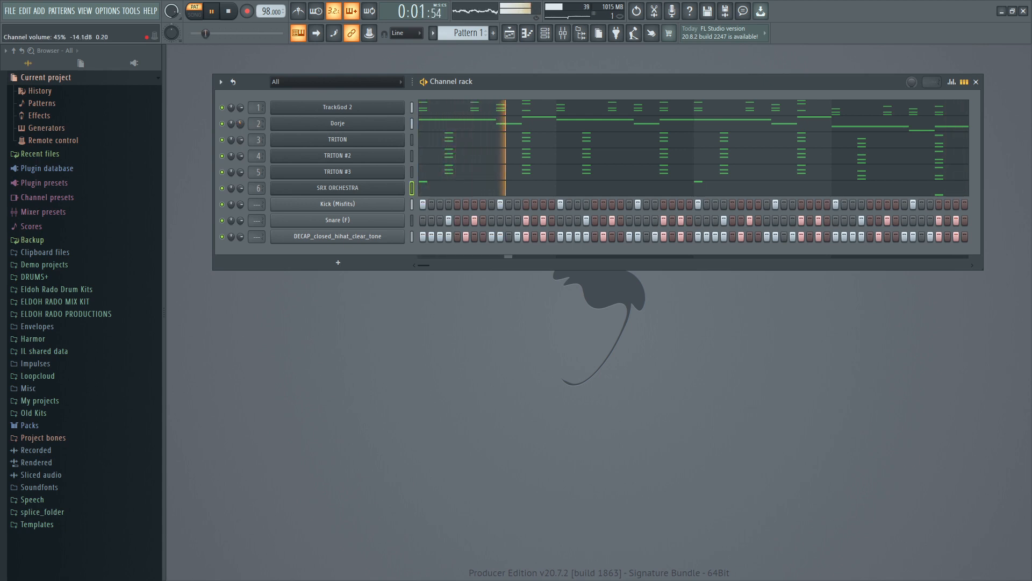
scroll(241, 124, "up", 1)
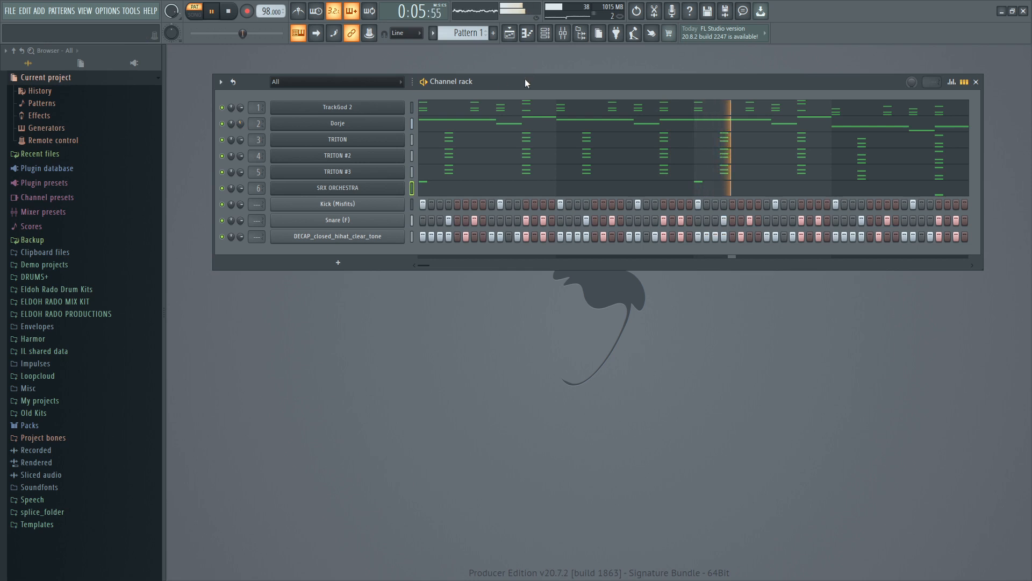
left_click_drag(525, 79, 523, 90)
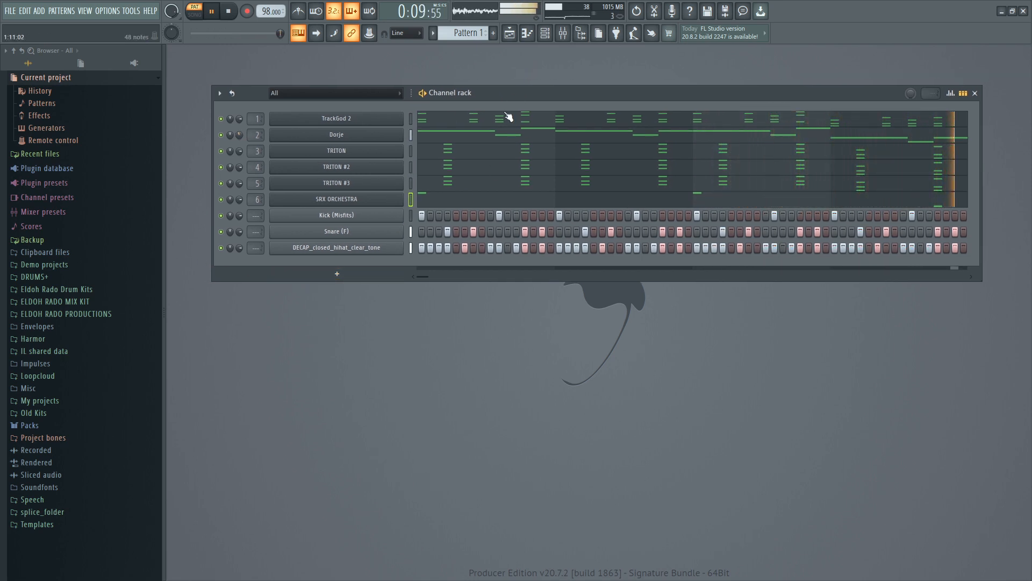
Save the project as loop 14 in the G1 folder
key("ctrl+shift+s")
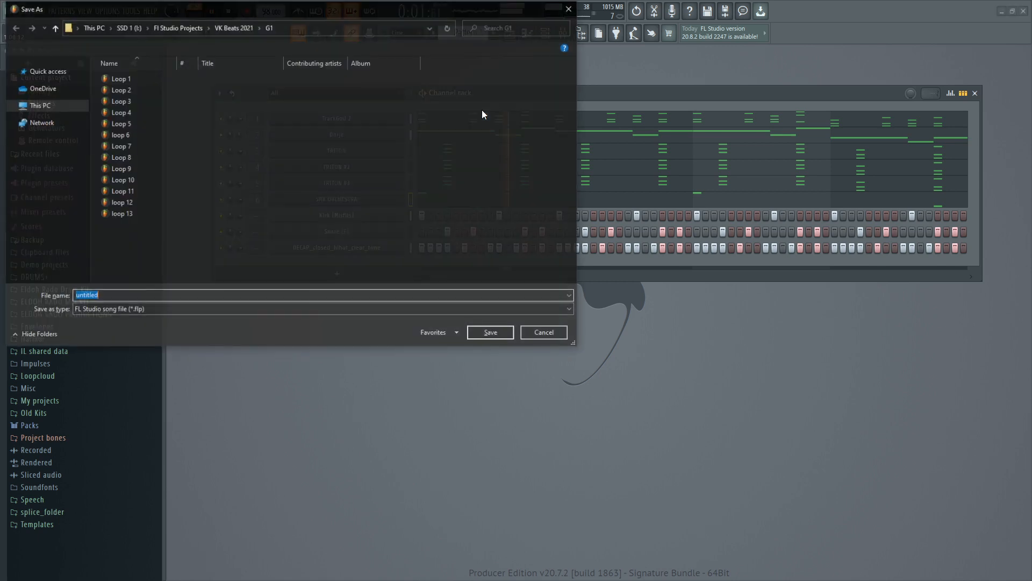
left_click(121, 214)
left_click(111, 298)
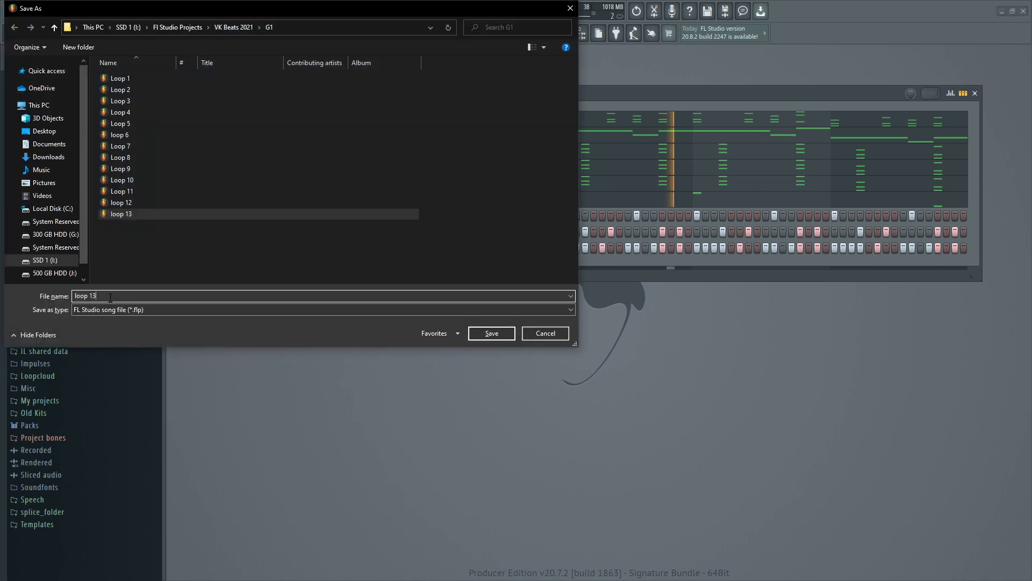
key("BackSpace")
type("4")
key("Return")
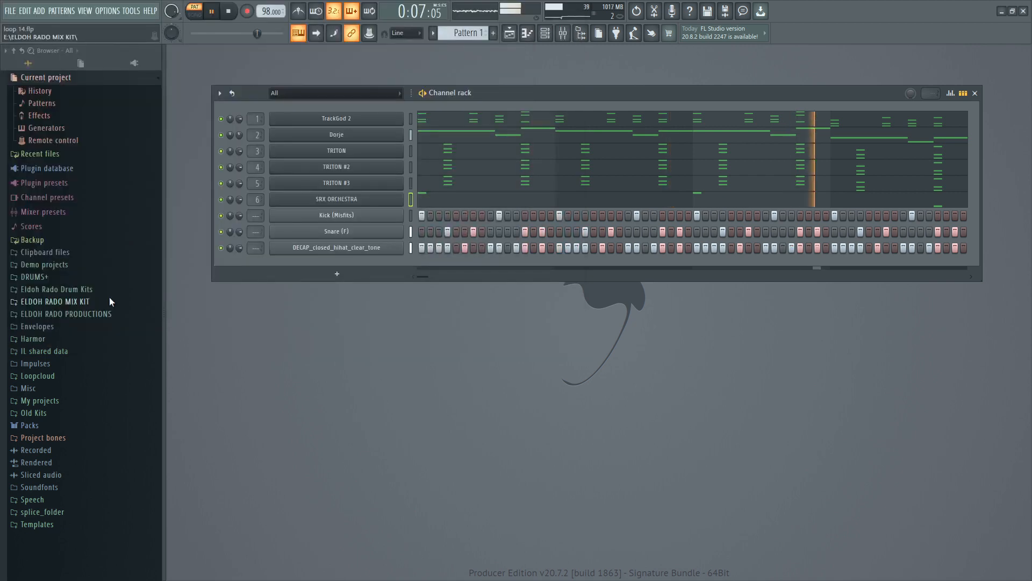
Add a new TRITON instrument channel to the pattern
left_click(337, 274)
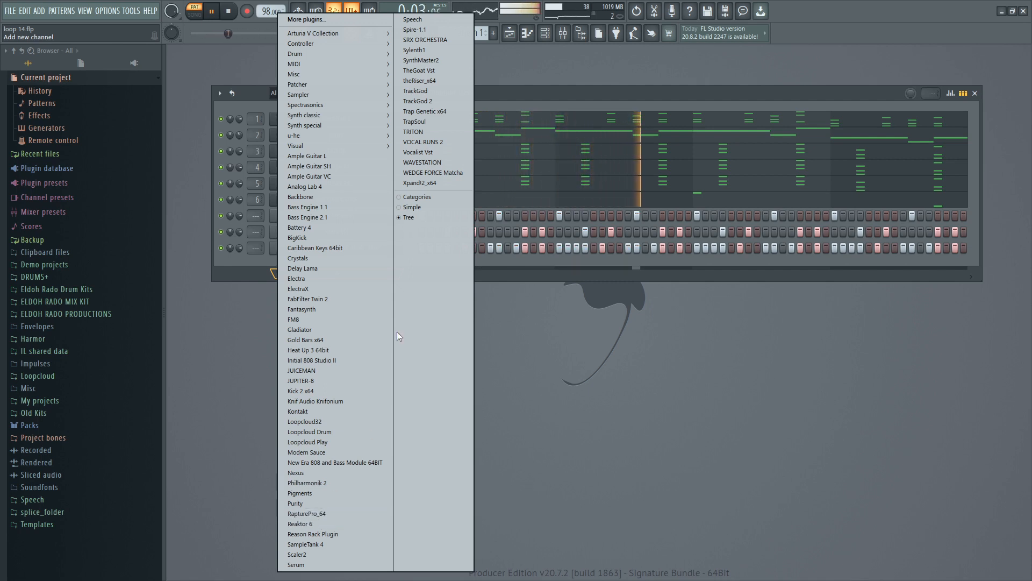
left_click(440, 134)
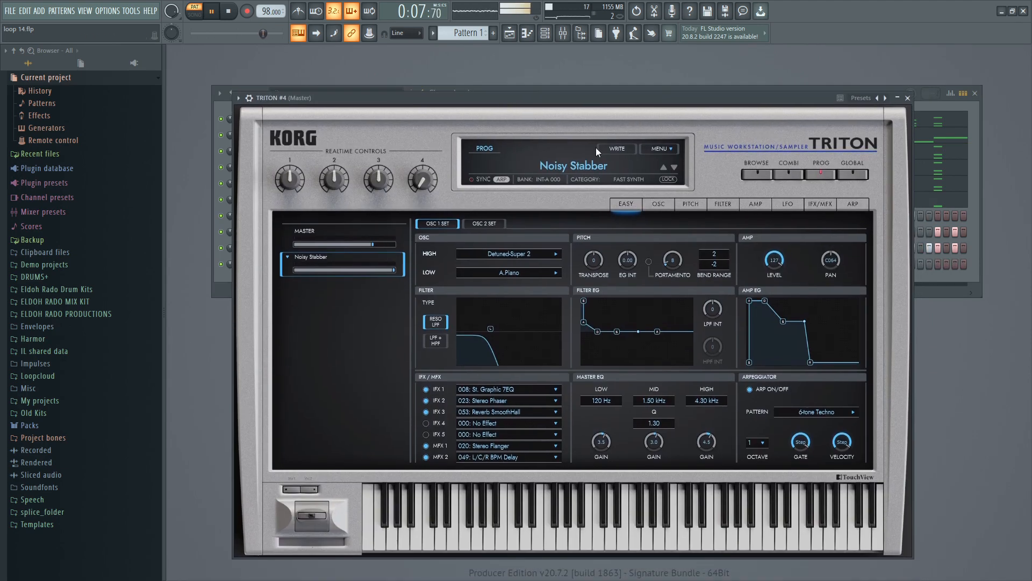
Open the program browser in TRITON #4 and filter the presets to the Lead Synth category
left_click(754, 174)
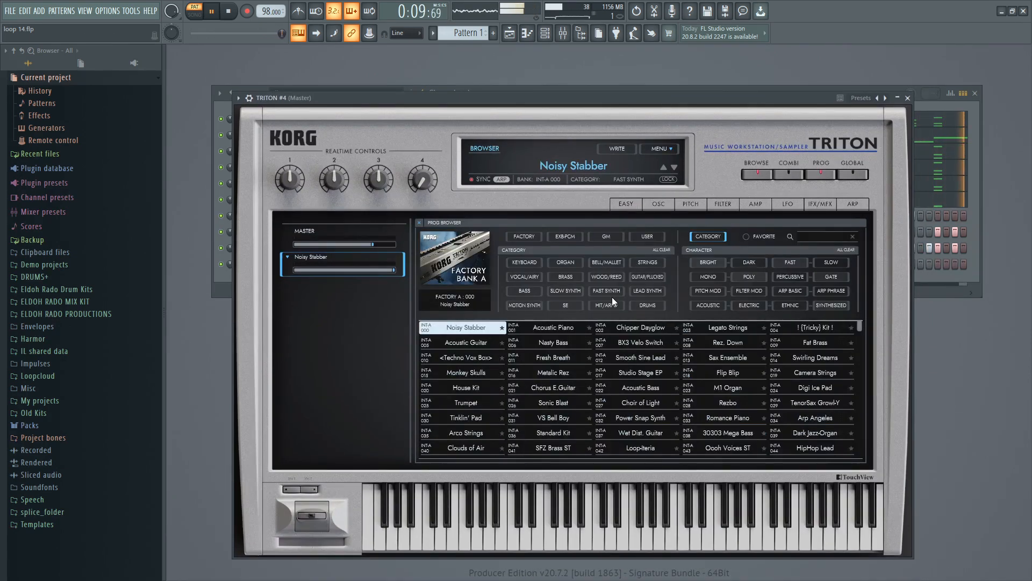
left_click(655, 289)
scroll(618, 391, "down", 10)
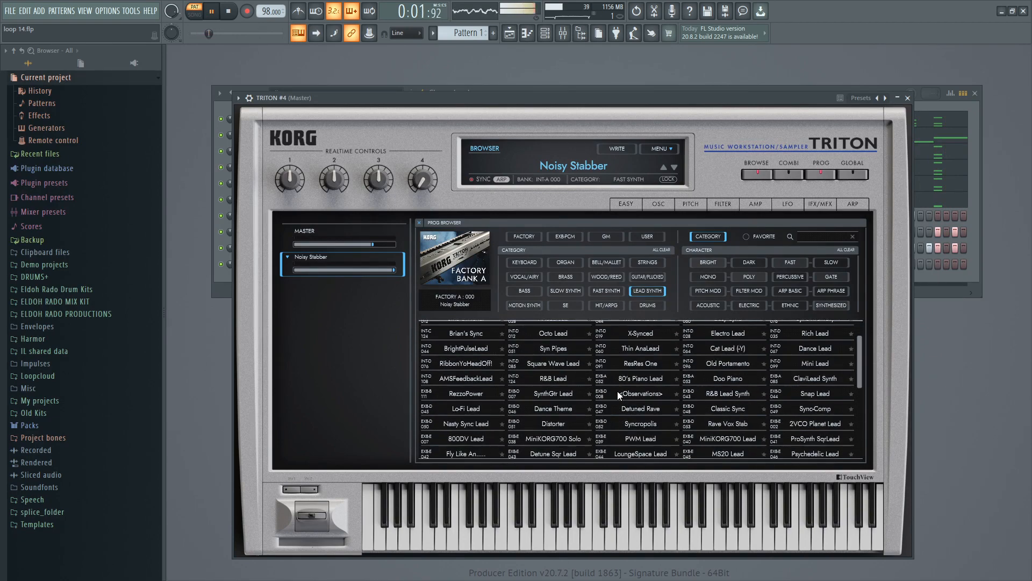
Audition Lead Synth presets from DetuneTranceLead and Saw Lead/Bass through LFO Trance Lead, Wide Detune Lead, Sharp Blade, Toxic Lead and Wire Lead
left_click(743, 387)
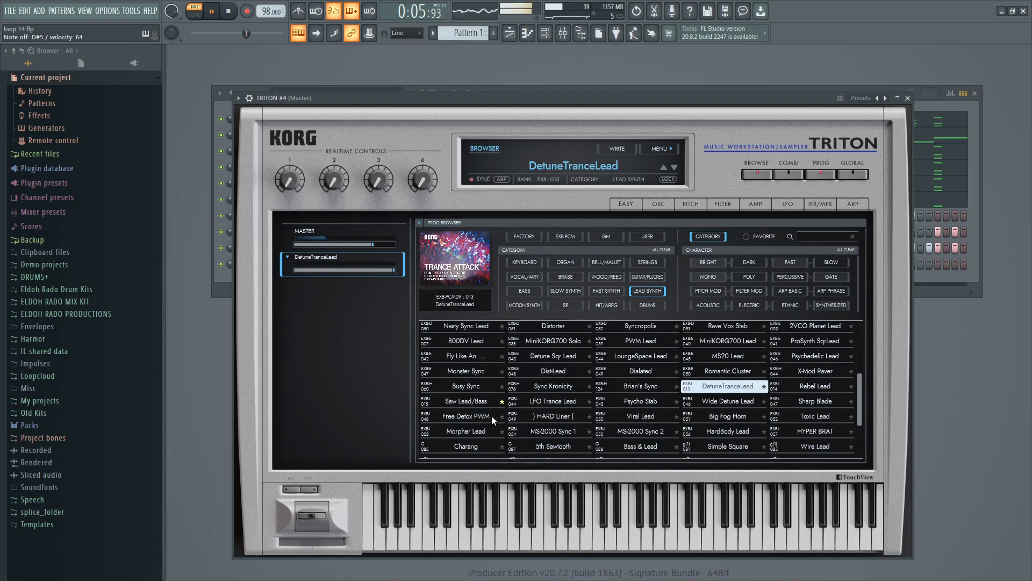
left_click(486, 401)
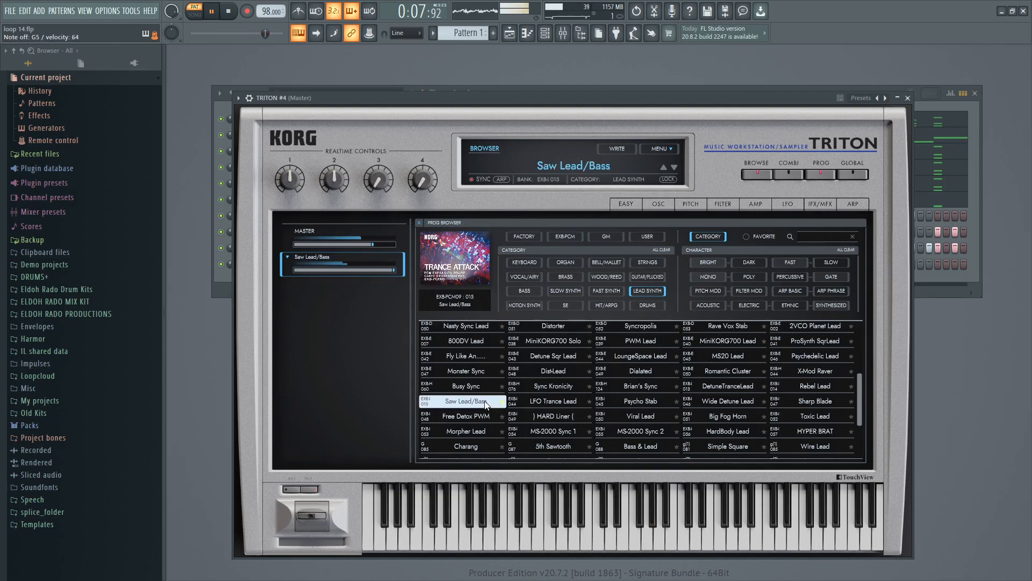
left_click(559, 401)
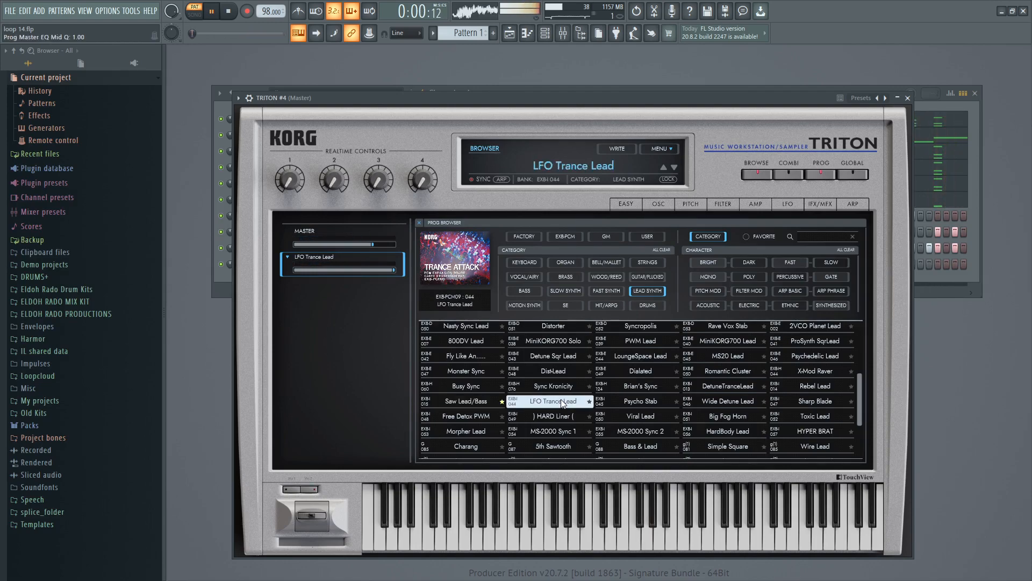
double_click(561, 401)
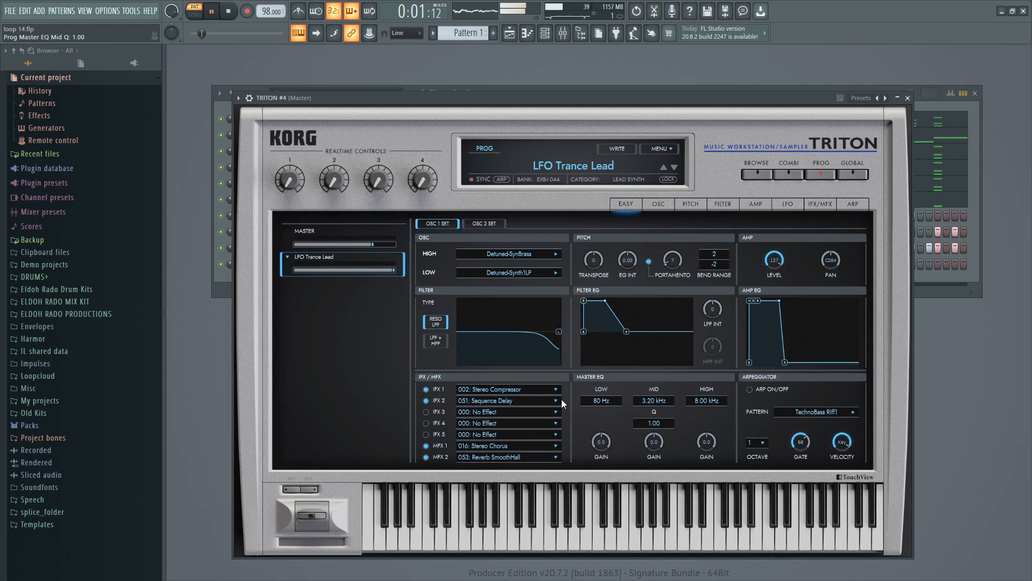
left_click(759, 174)
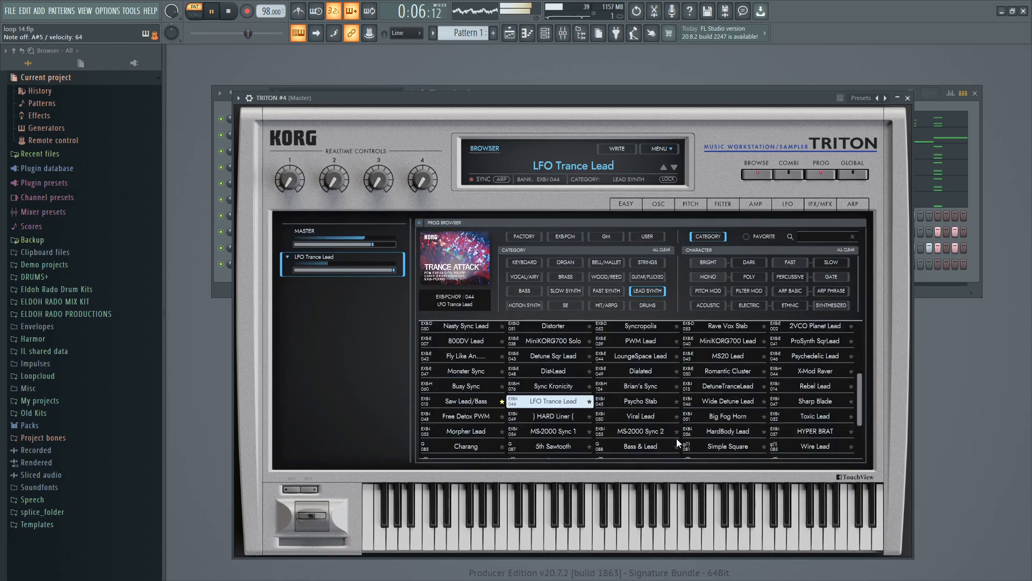
left_click(645, 401)
left_click(710, 403)
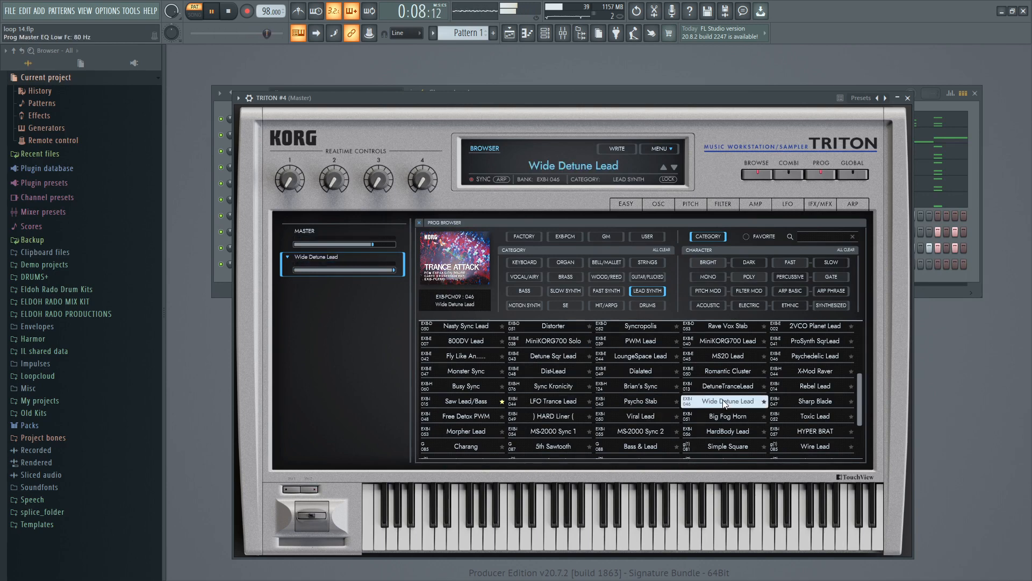
left_click(793, 402)
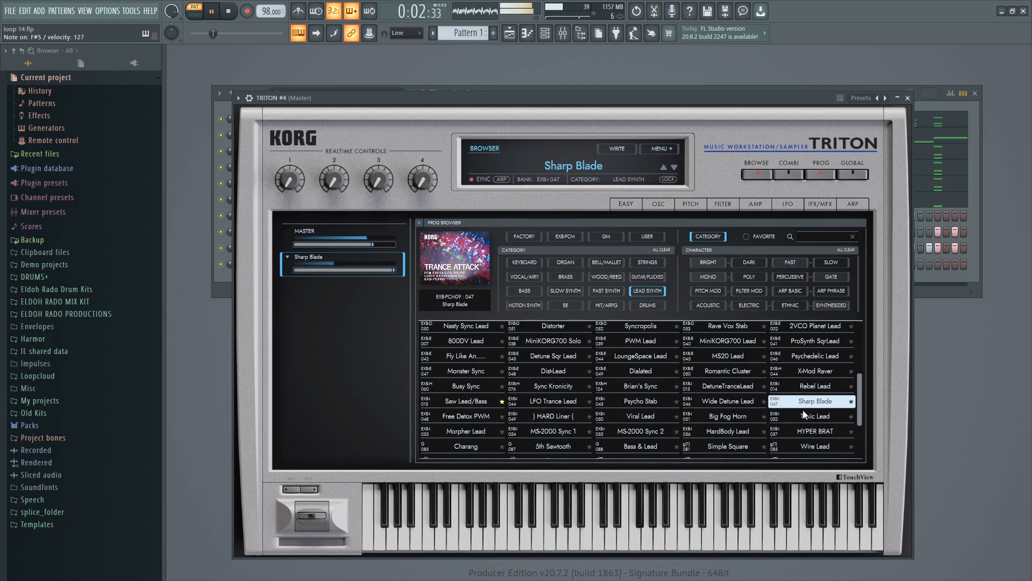
left_click(799, 417)
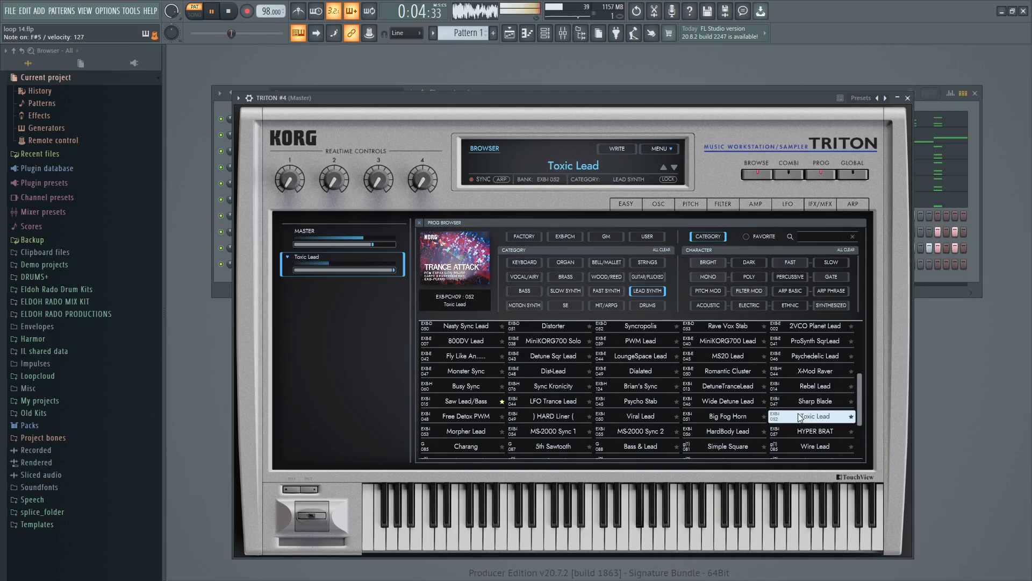
left_click(807, 432)
left_click(788, 448)
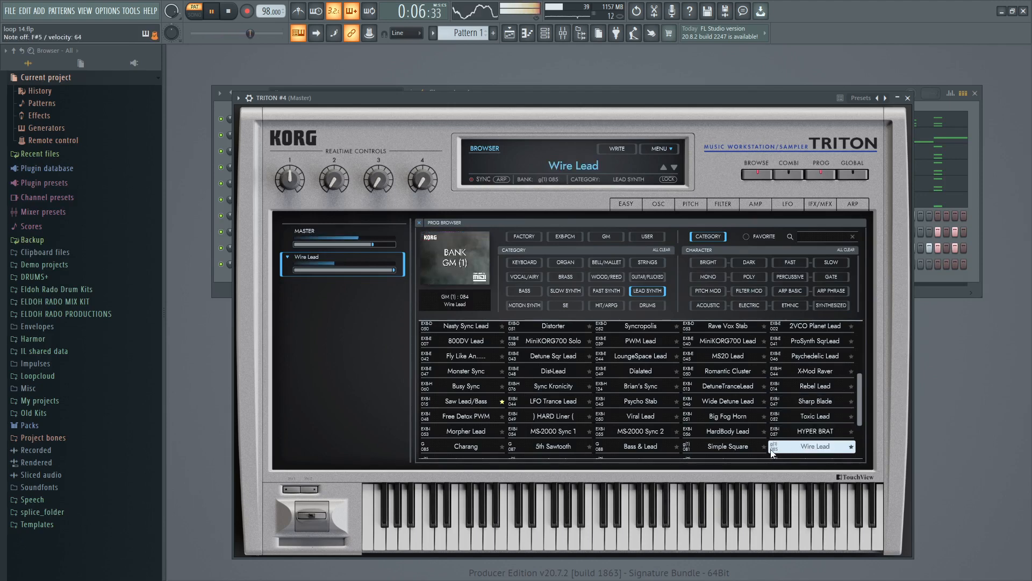
Lock the active state of TrackGod 2, Dorje, TRITON, TRITON #2 and TRITON #3, and solo TRITON #4
left_click(727, 86)
key("space")
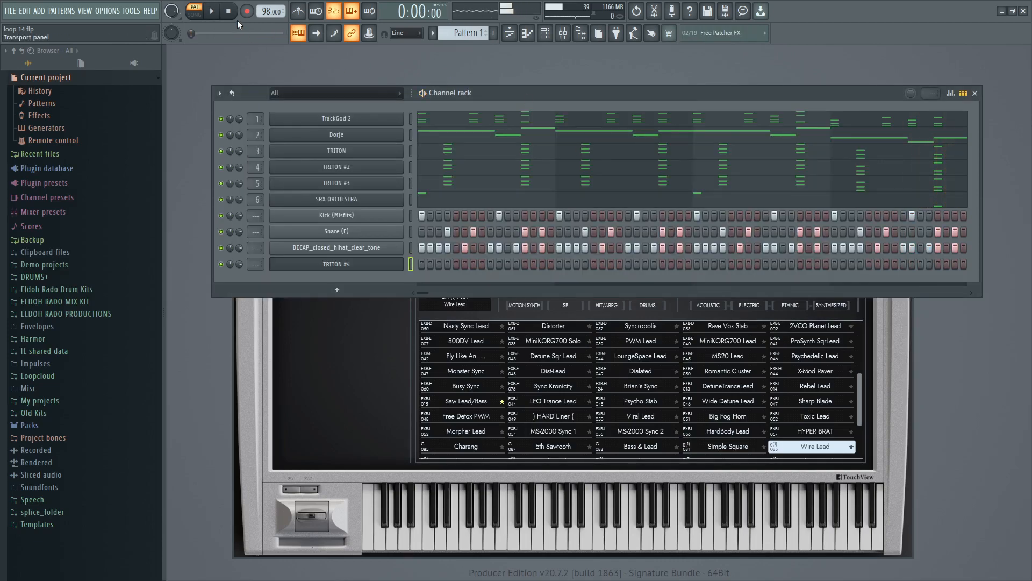
right_click(220, 119)
left_click(231, 133)
right_click(221, 135)
left_click(232, 150)
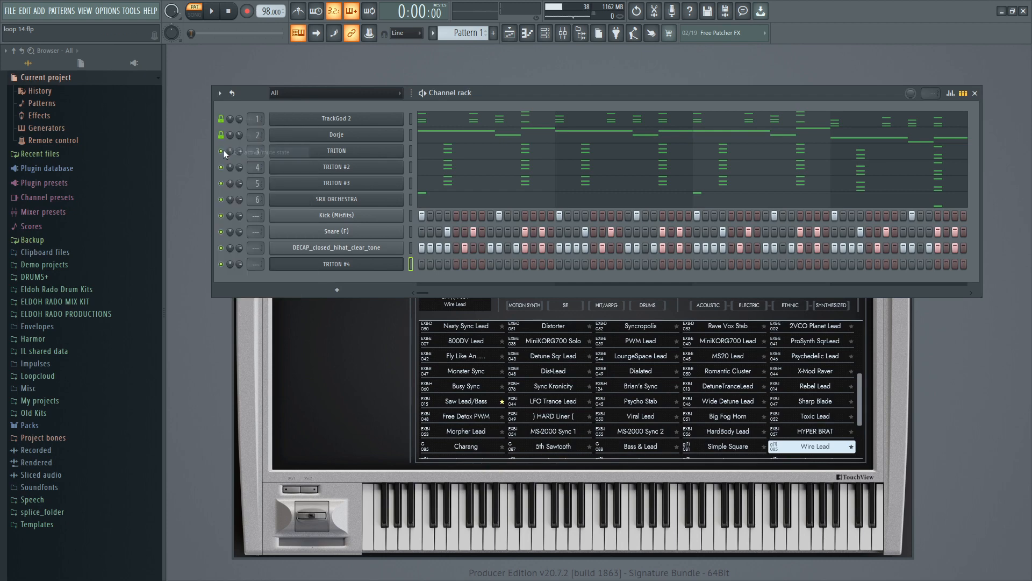
right_click(221, 151)
left_click(230, 166)
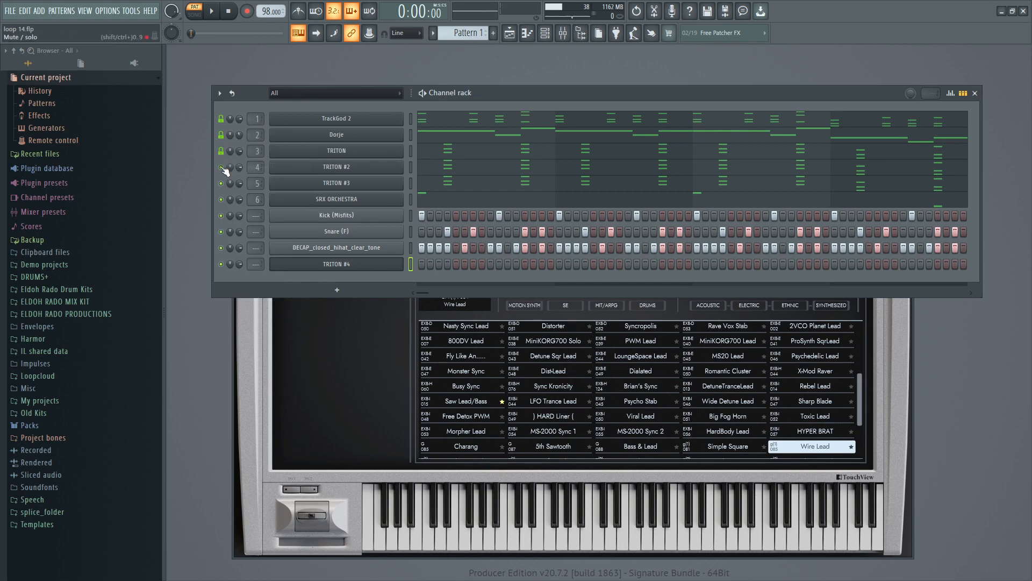
right_click(221, 168)
left_click(226, 183)
right_click(220, 185)
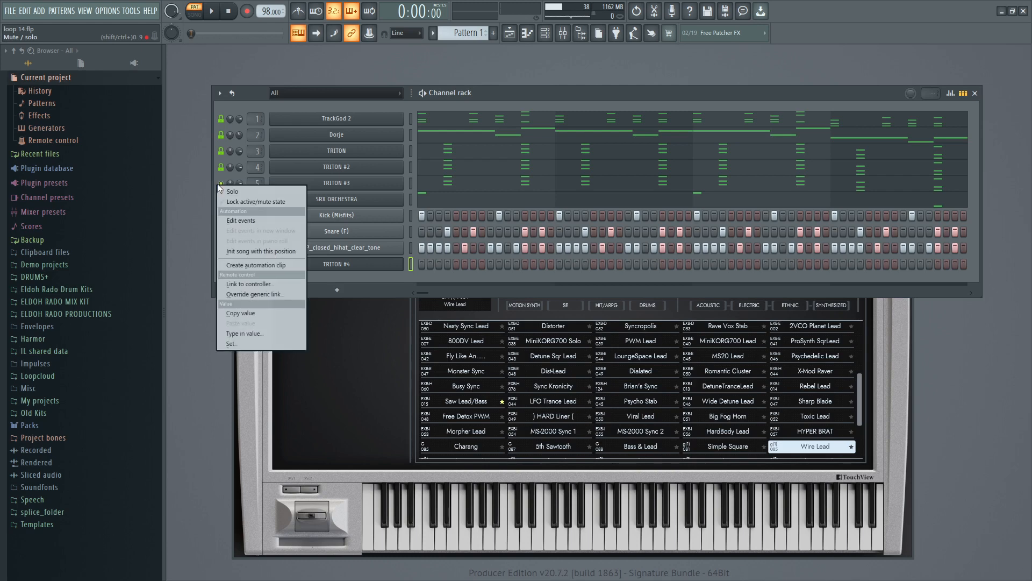
left_click(231, 200)
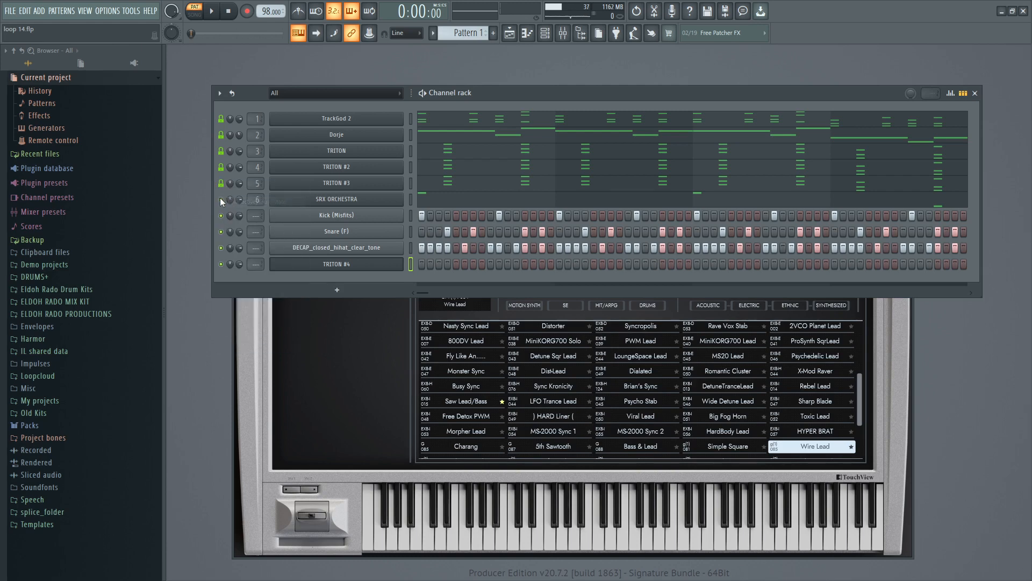
right_click(221, 263)
key("Escape")
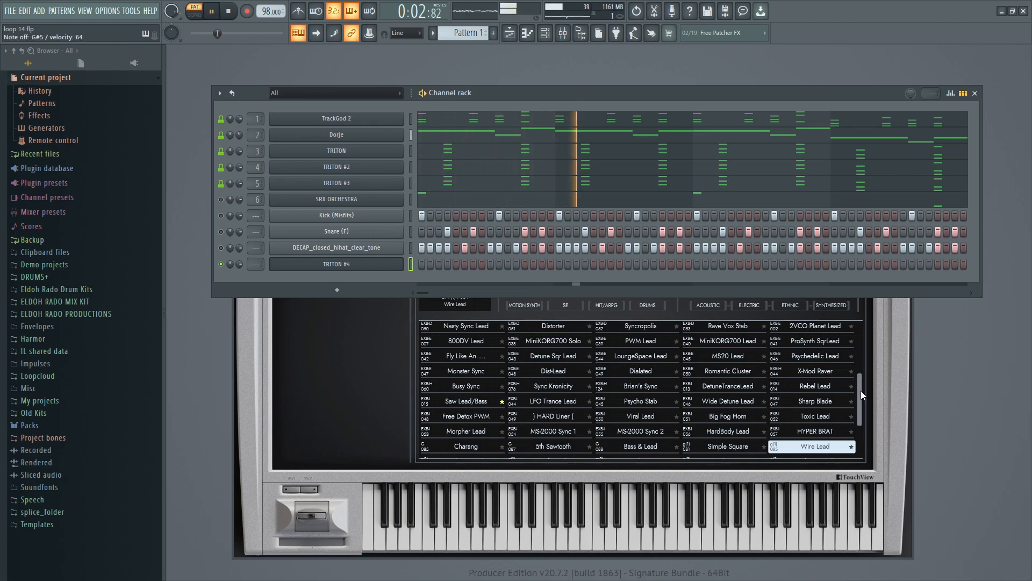
Audition GM lead presets including Simple Sine and *Bass & Lead, and mark the GM (4) *5th Sawtooth as a favorite
left_click_drag(861, 391, 859, 426)
left_click(667, 376)
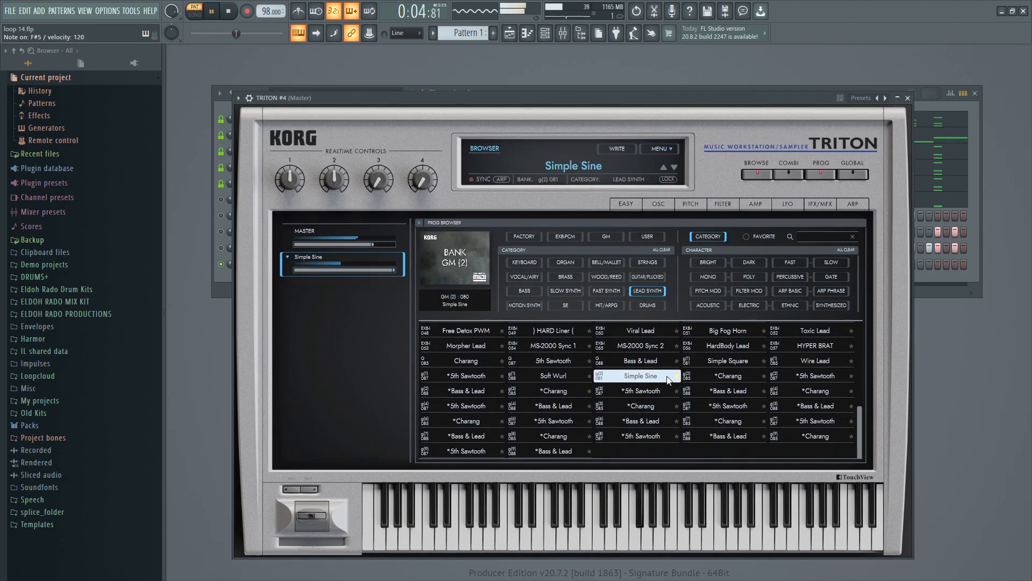
left_click(721, 387)
left_click(657, 397)
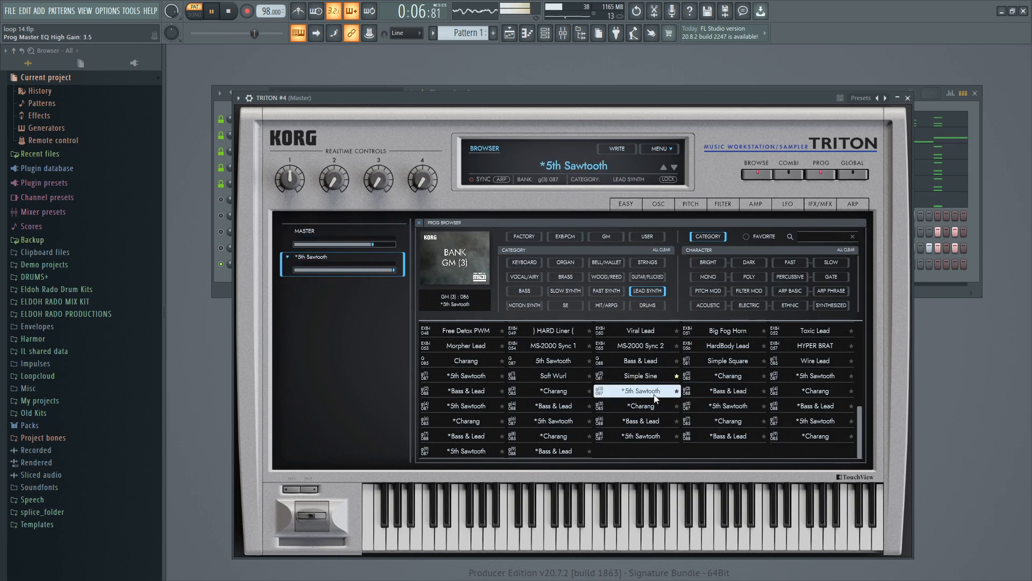
left_click(553, 408)
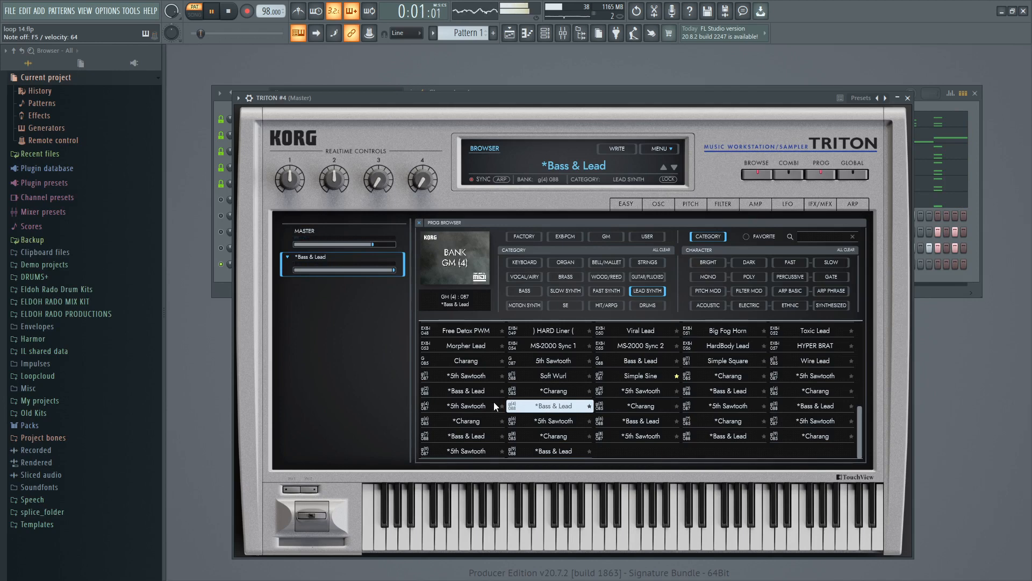
left_click(467, 407)
left_click(471, 390)
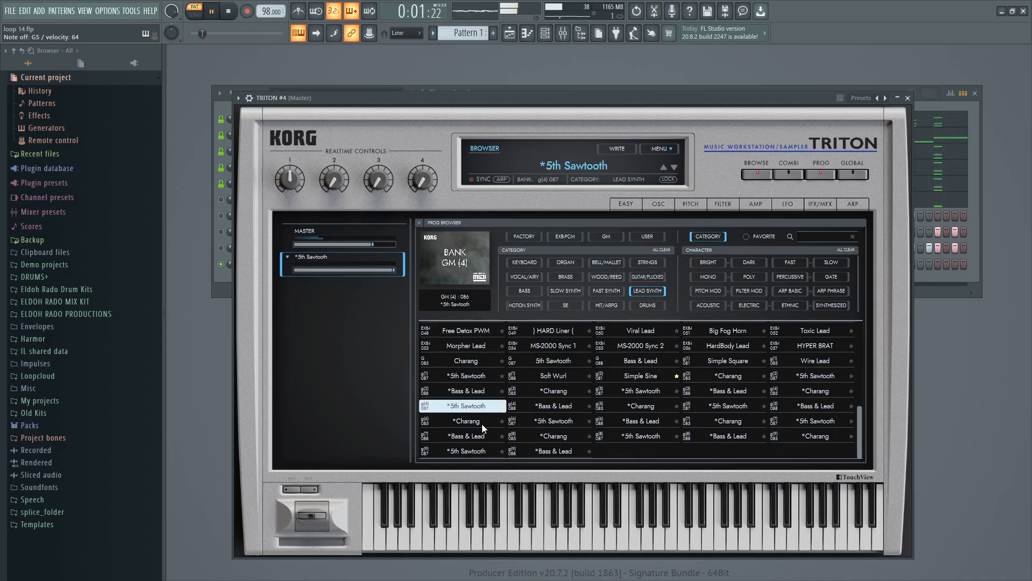
Audition alternative leads, including the other *5th Sawtooth, *Bass & Lead and *Charang variants and Morpher Lead
left_click(474, 453)
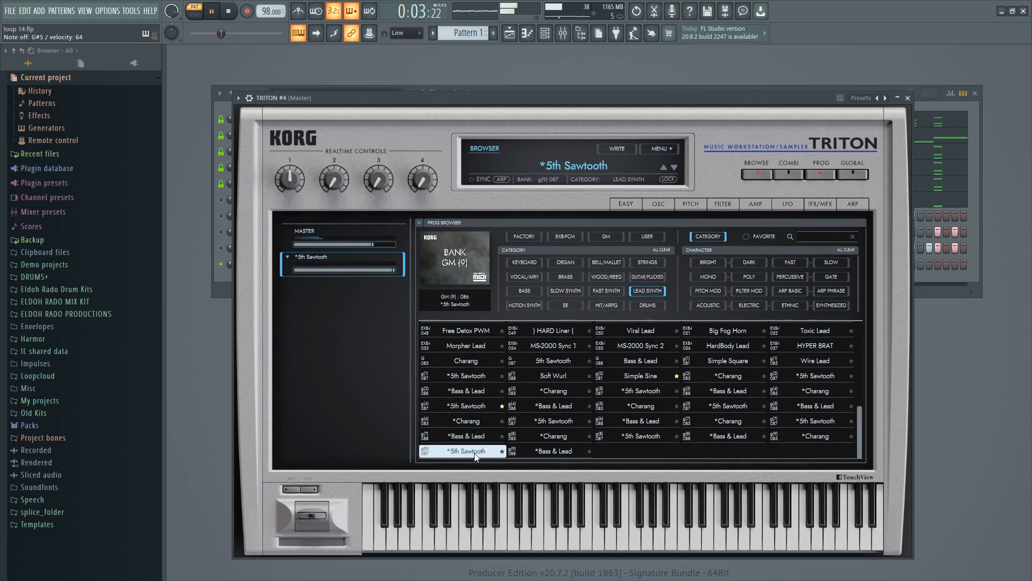
left_click(540, 452)
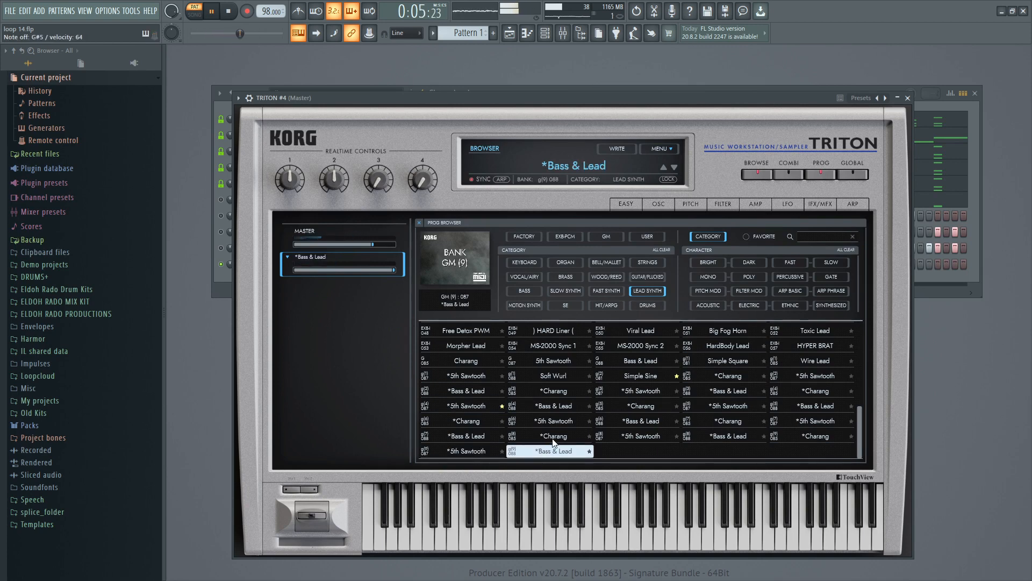
left_click(554, 439)
left_click(621, 438)
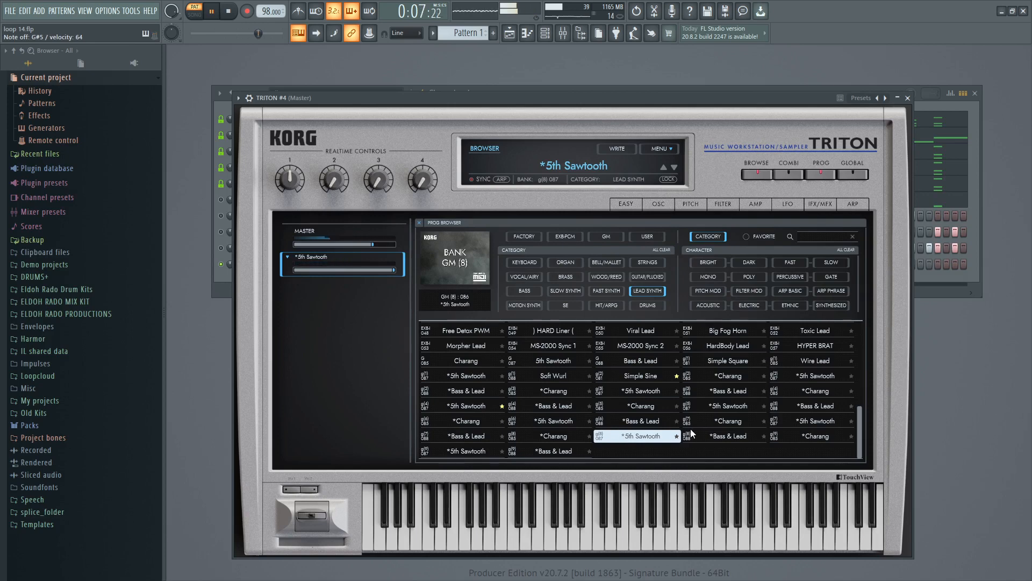
left_click(722, 437)
left_click(739, 422)
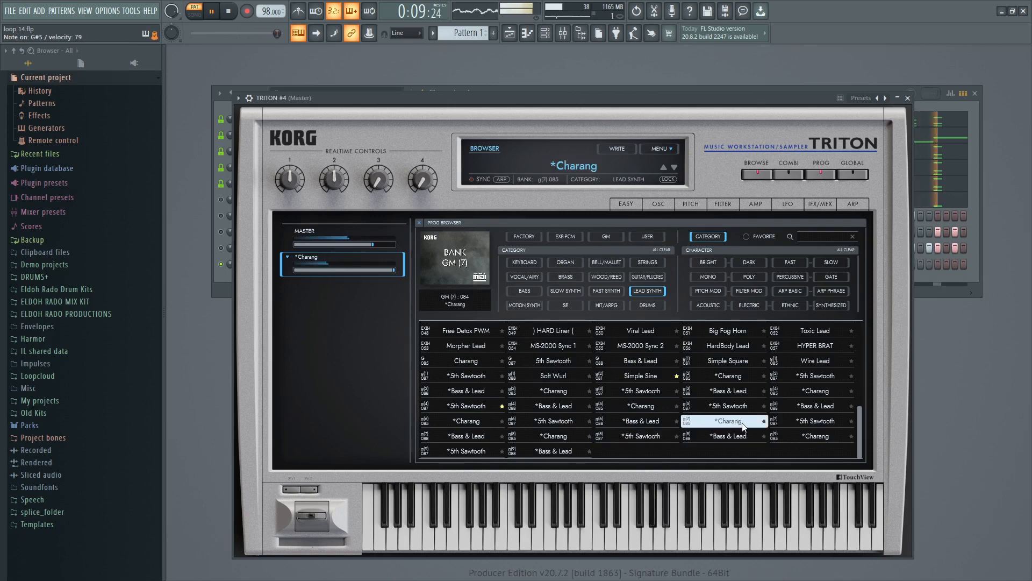
left_click(805, 438)
left_click(662, 407)
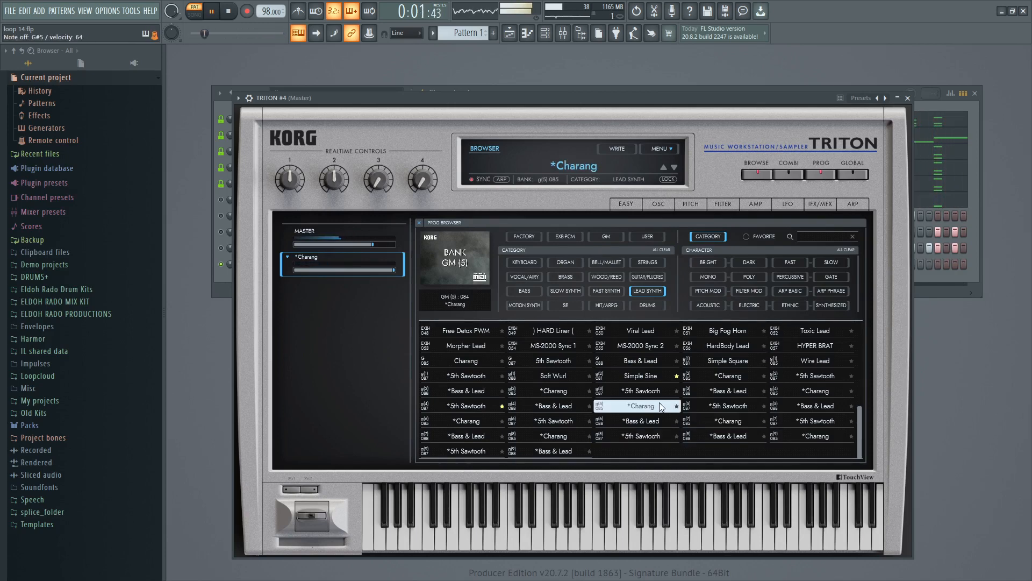
left_click(641, 390)
left_click(573, 362)
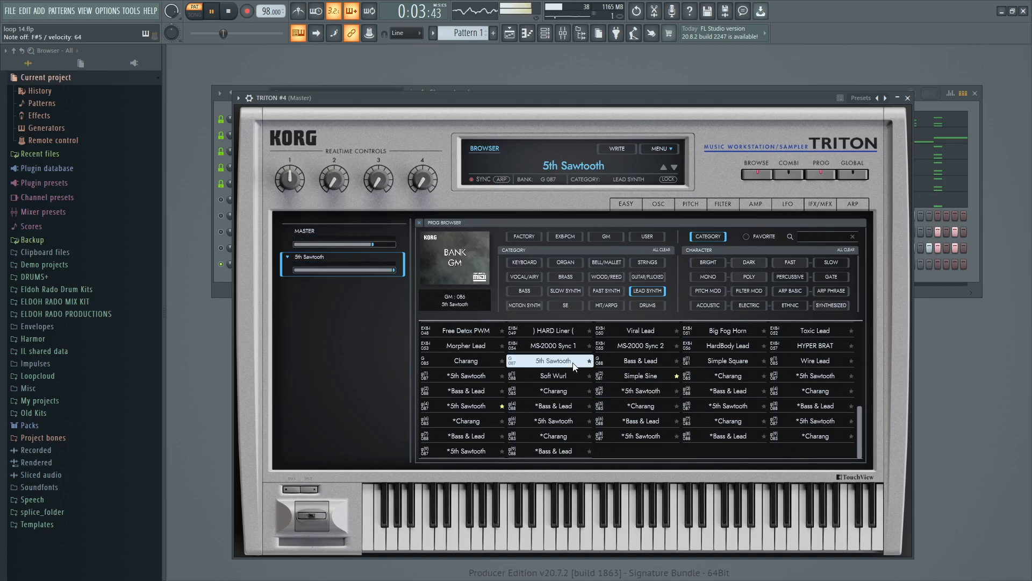
left_click(474, 362)
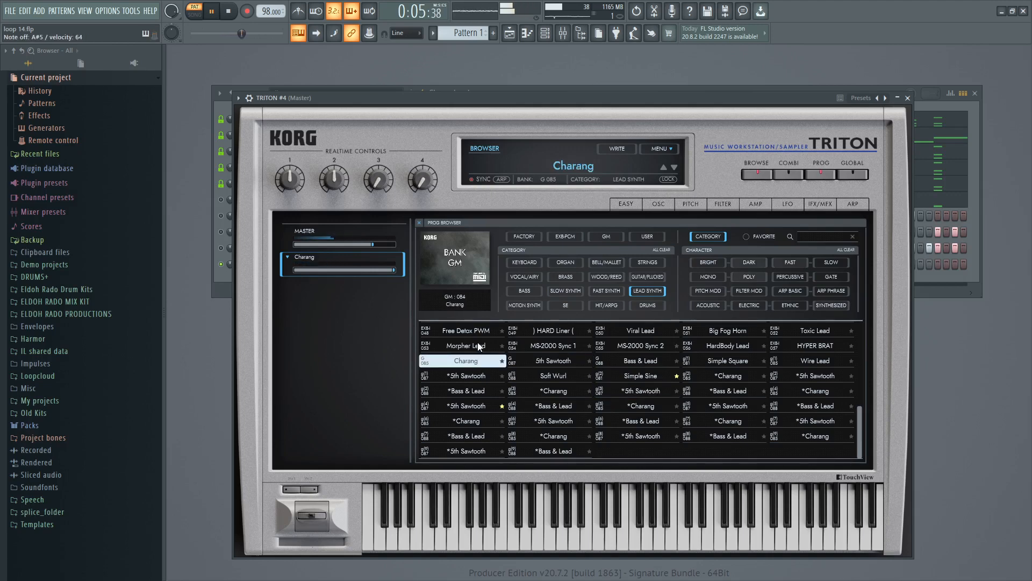
left_click(467, 331)
left_click(465, 347)
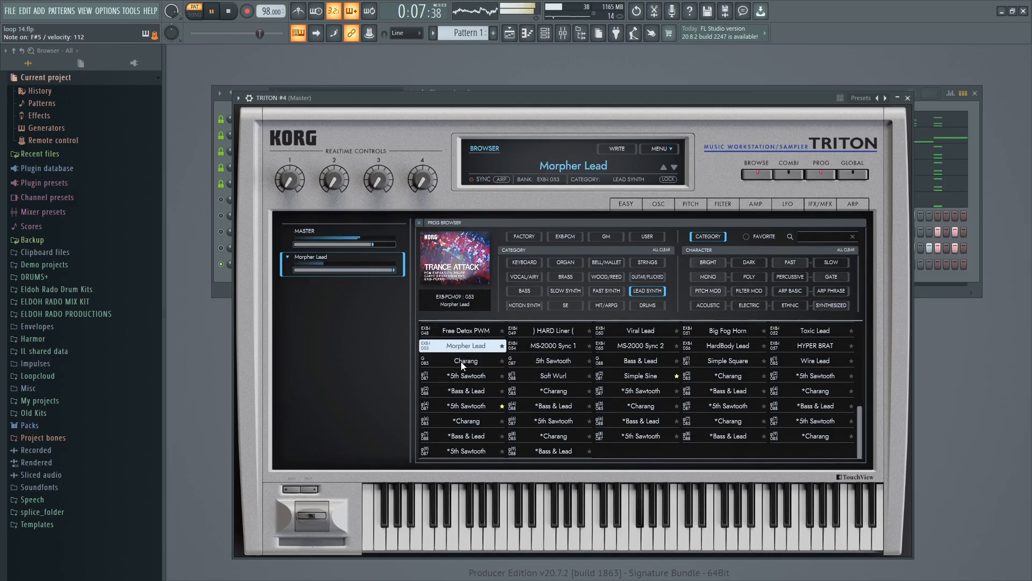
Load the GM (4) *5th Sawtooth preset in TRITON #4 and open that channel's piano roll
left_click(460, 403)
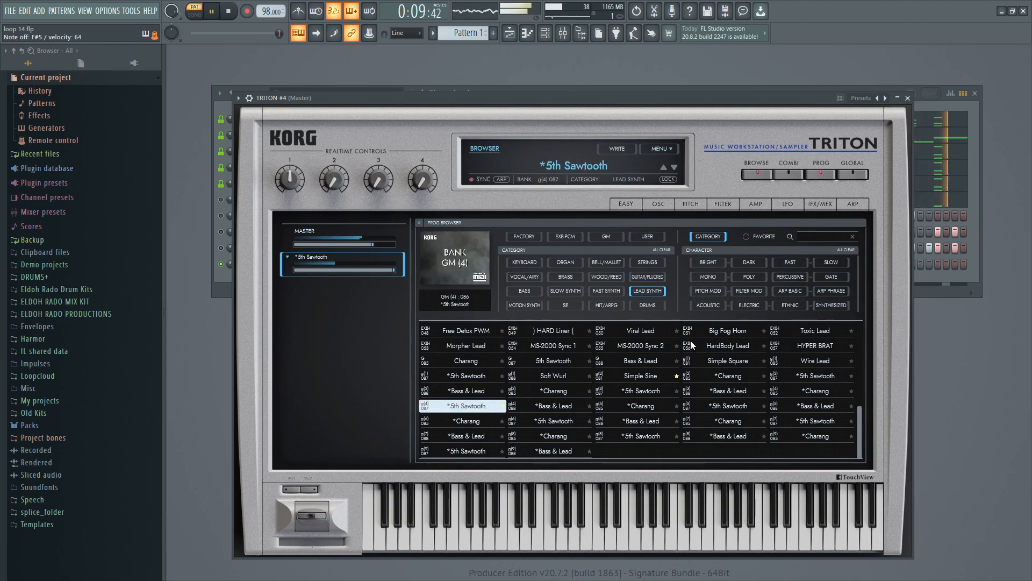
left_click(908, 98)
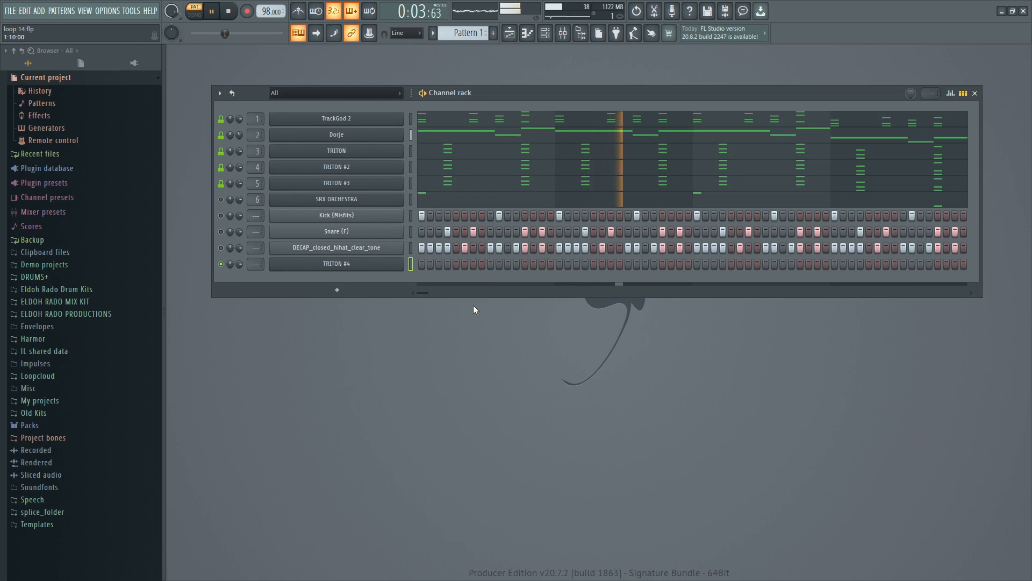
right_click(383, 262)
left_click(414, 263)
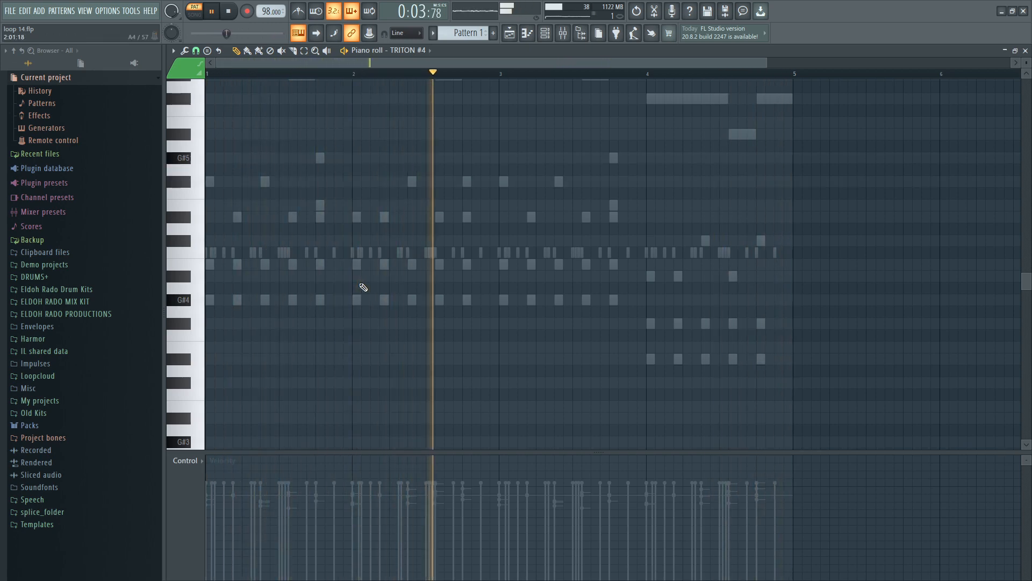
Add two-step F#5 and G#5 notes at steps 13 and 15 of bar 2, and lower their velocities, with F#5 softer
key("space")
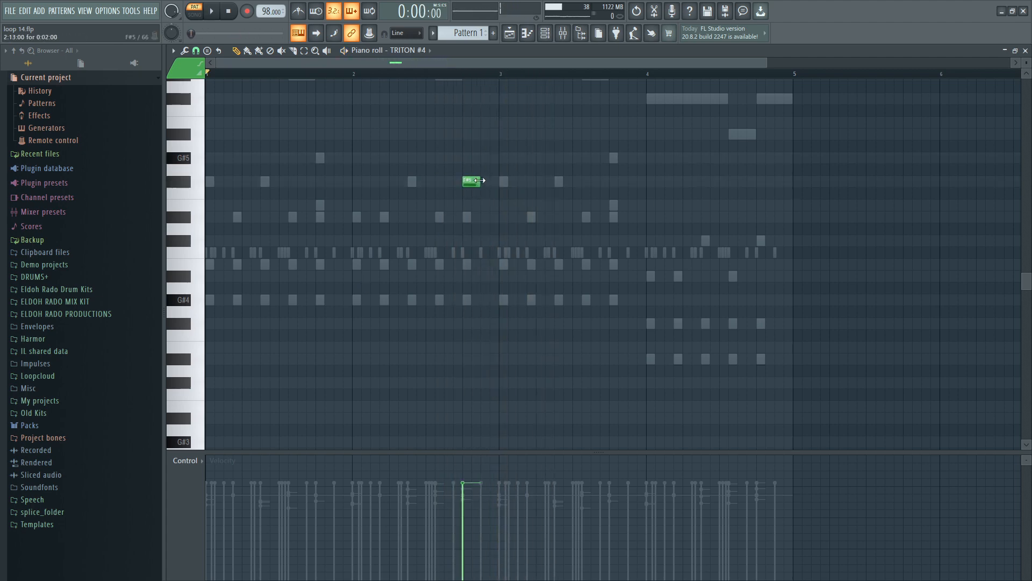
key("space")
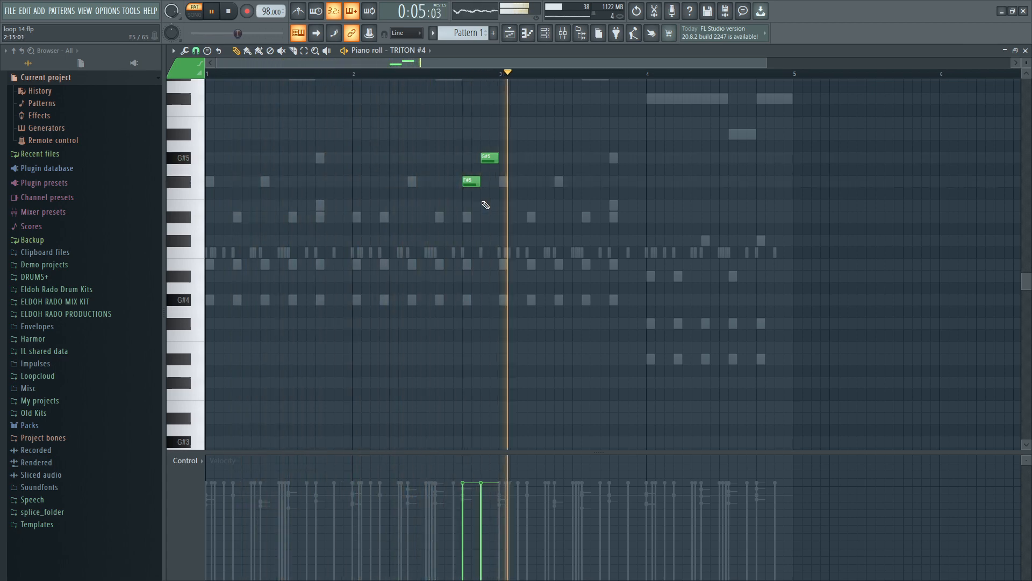
mouse_move(464, 487)
left_mouse_down()
mouse_move(462, 533)
mouse_move(483, 502)
mouse_move(483, 515)
left_mouse_up()
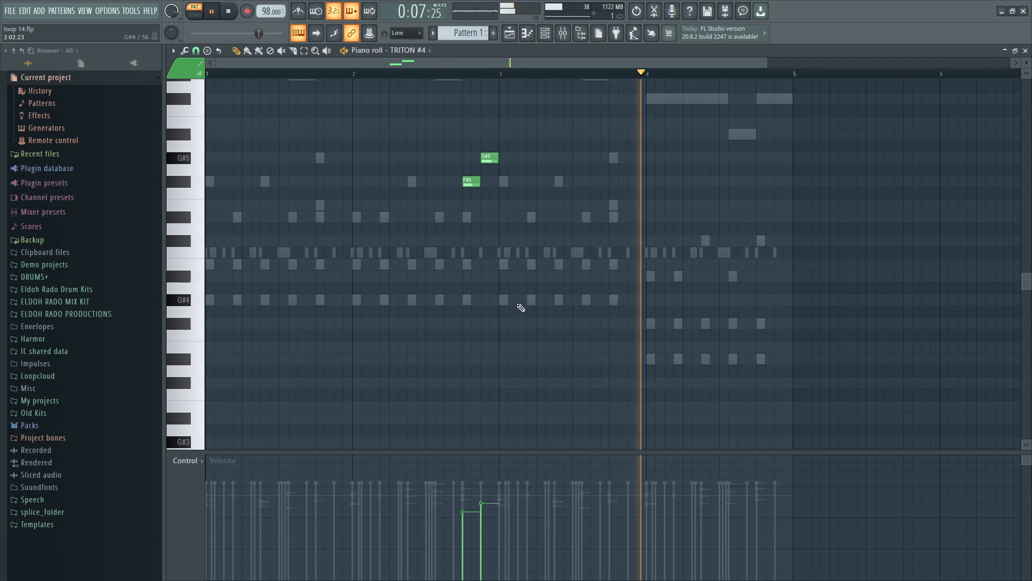
Try a copy of the bar 2 F#5 and G#5 notes at steps 13 and 15 of bar 4, transposed to C#5 and D#5
left_click_drag(533, 233, 431, 117)
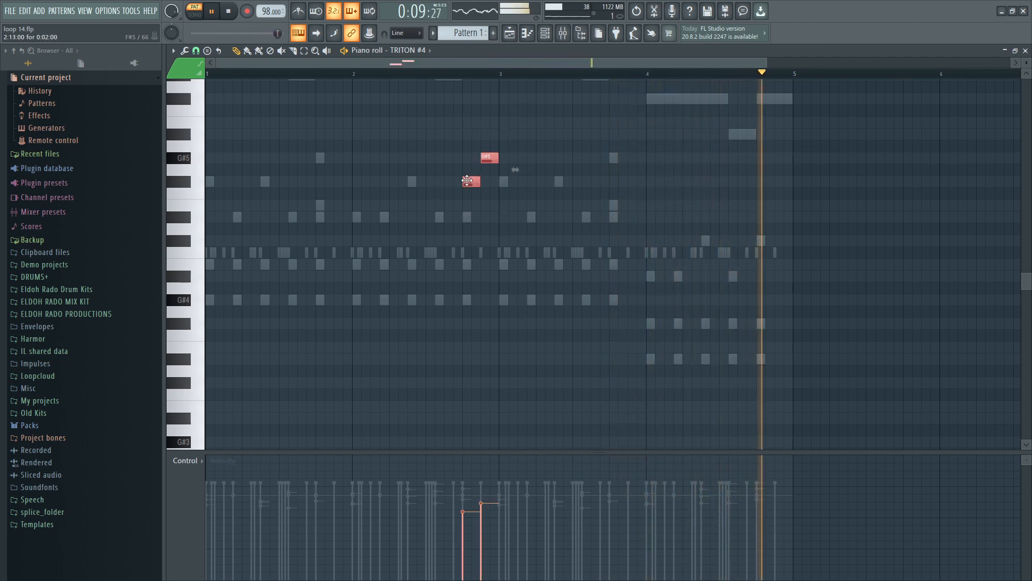
mouse_move(466, 181)
left_mouse_down()
mouse_move(512, 181)
mouse_move(470, 181)
left_mouse_up()
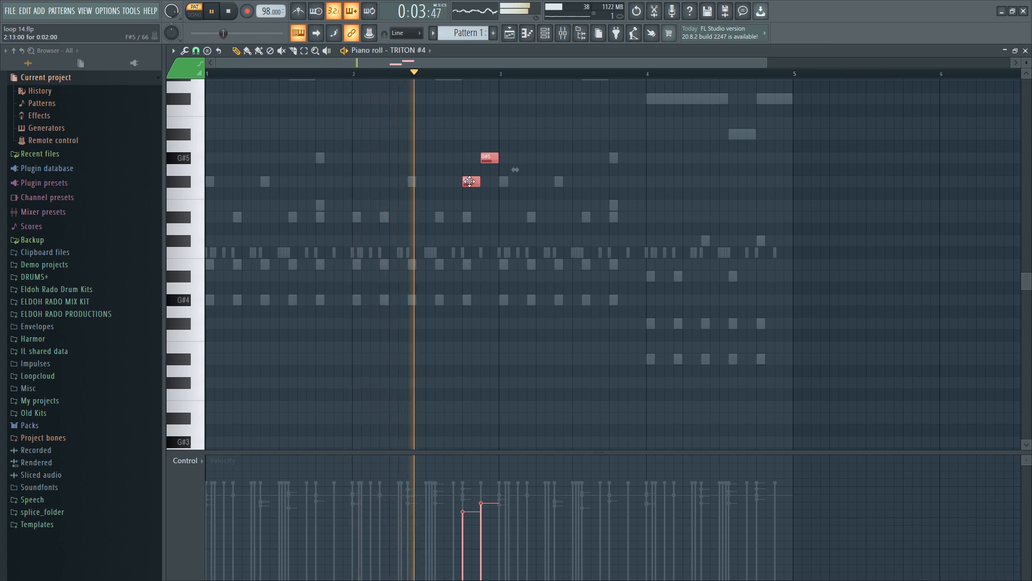
left_click_drag(471, 181, 762, 241)
left_click(793, 244)
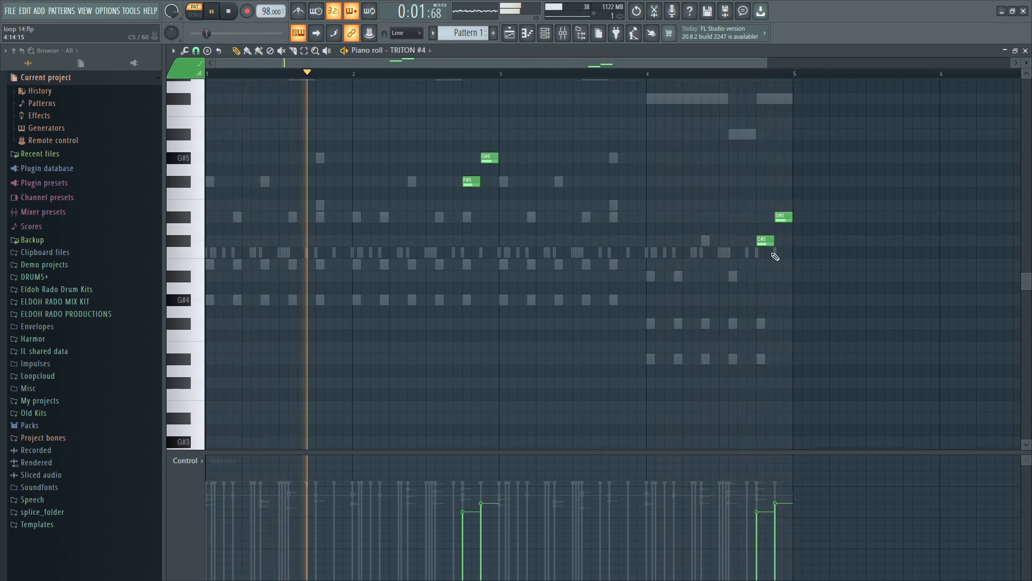
Try the two copied bar 4 notes at E5 and G#5 and listen to the end of the bar
left_click(762, 238)
left_click_drag(763, 237, 764, 207)
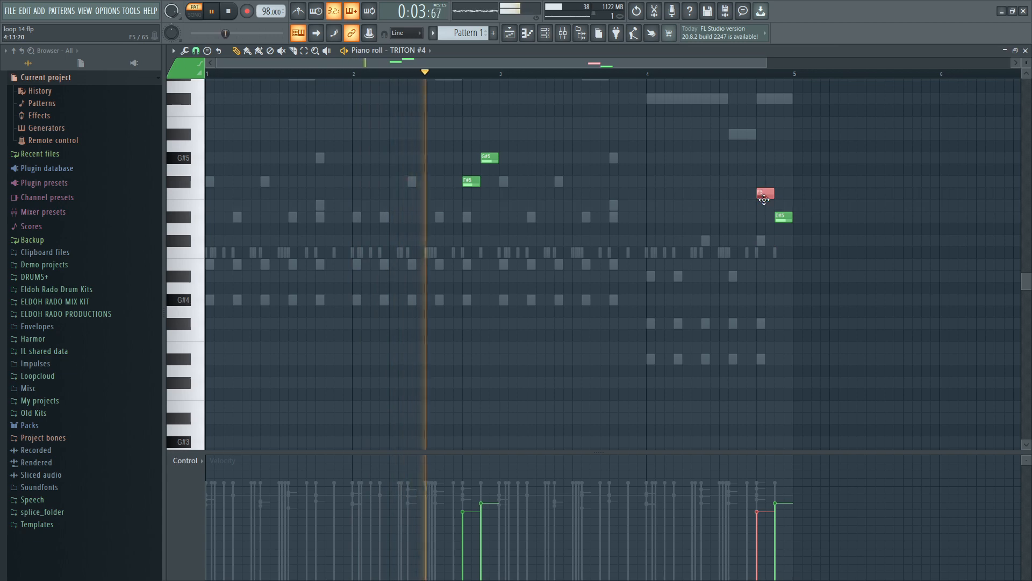
left_click(728, 74)
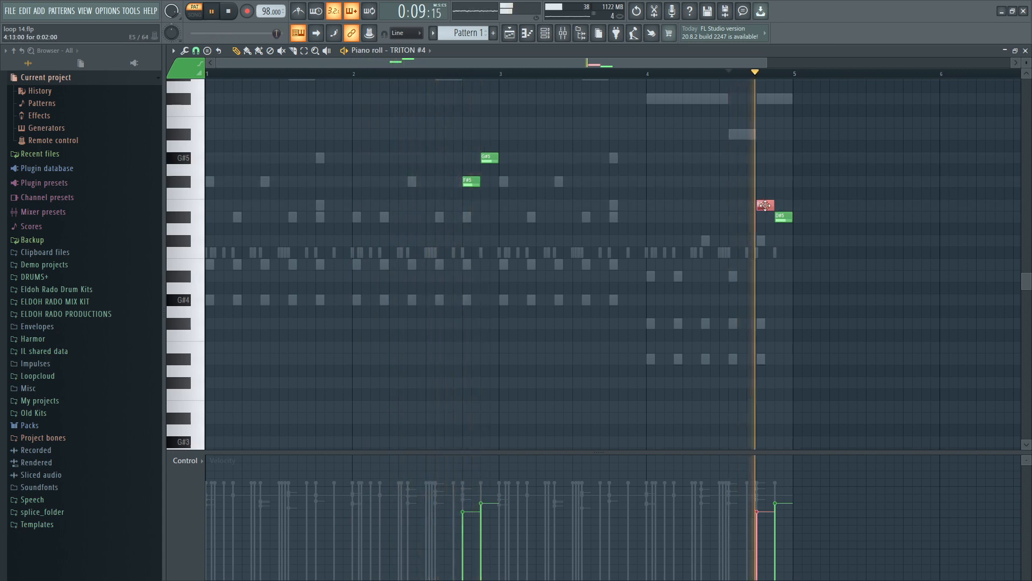
left_click_drag(780, 218, 779, 158)
left_click(729, 74)
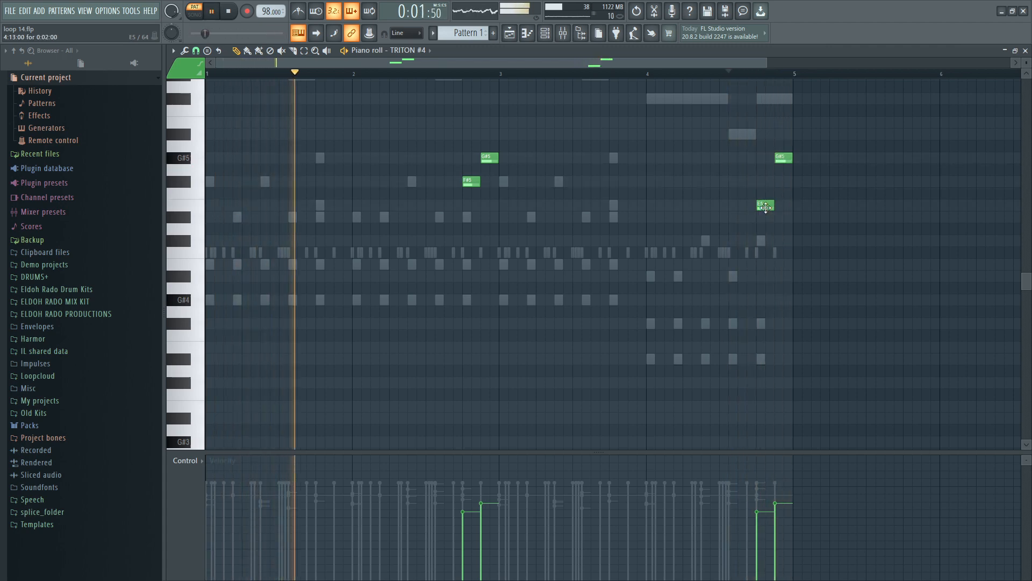
Replace the bar 4 notes with a copy of the bar 2 F#5 and G#5 notes at steps 13 and 15, keeping their pitches
right_click(786, 157)
right_click(766, 205)
left_click_drag(629, 246, 537, 181)
left_click_drag(609, 180, 838, 180)
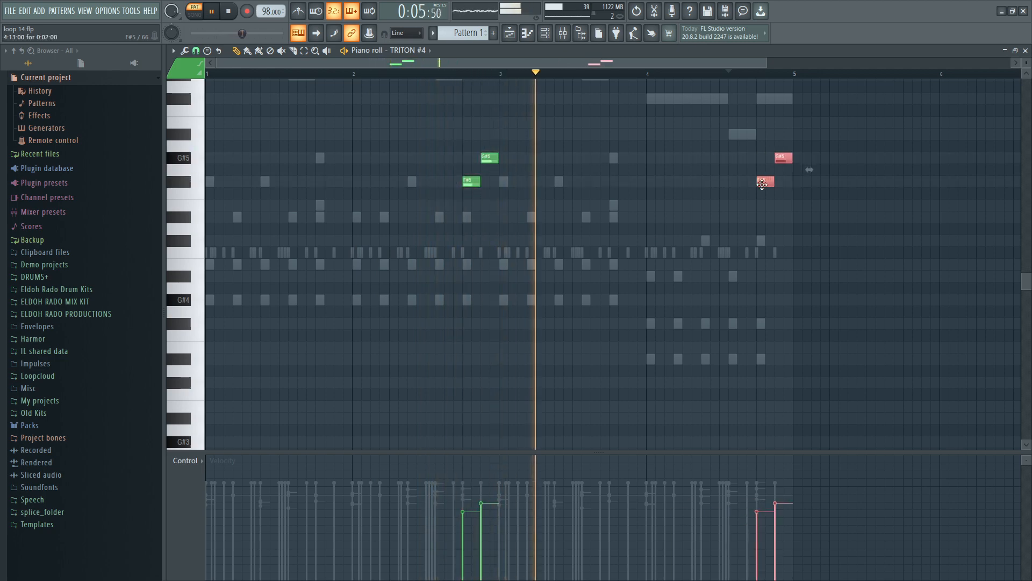
Return to the channel rack and unsolo TRITON #4 so the orchestra and drum channels play again
key("F7")
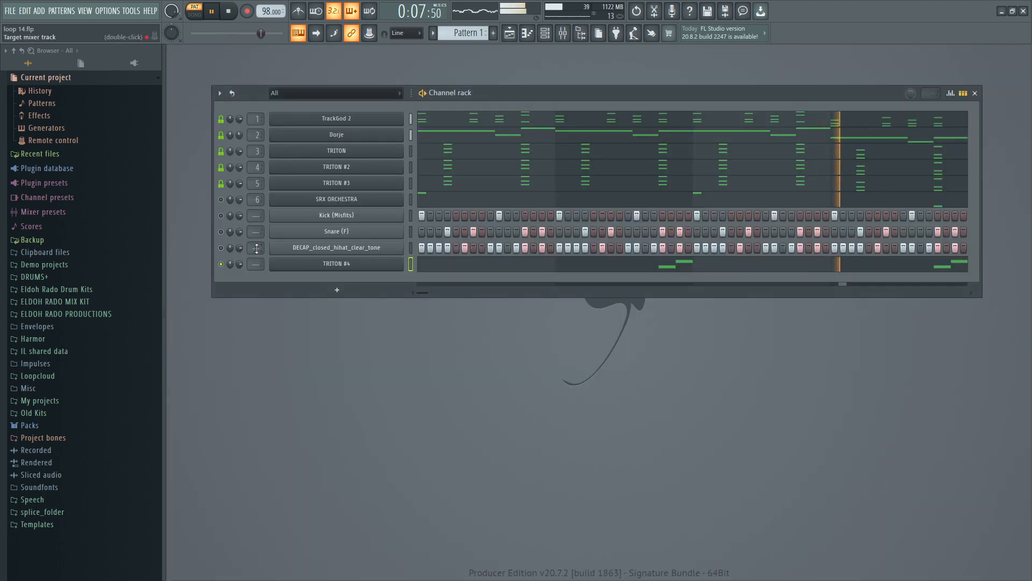
right_click(221, 264)
left_click(228, 267)
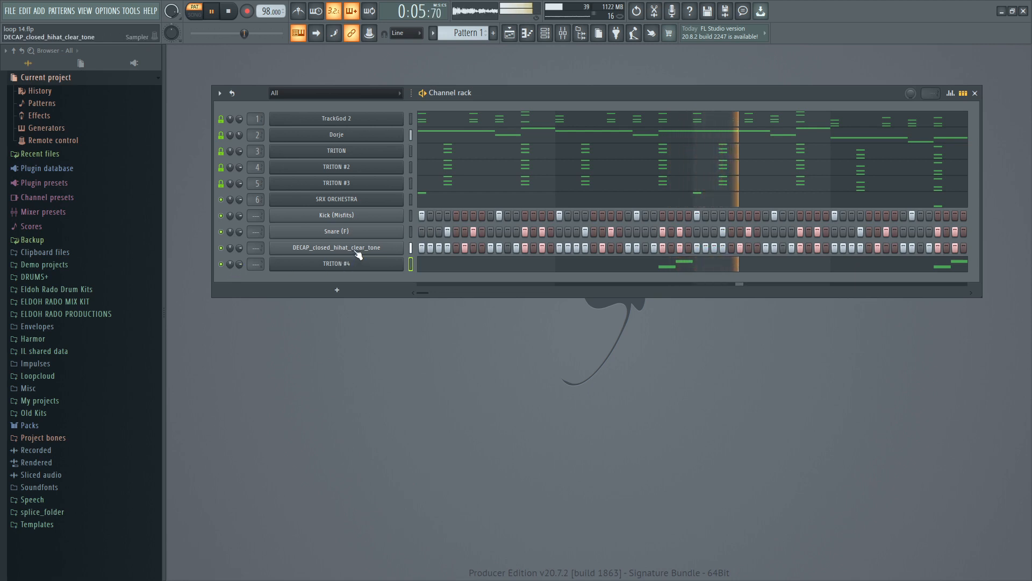
Try thinning out the closed hi-hat by removing steps in bars 3 and 1, and undo the edits
right_click(402, 245)
left_click(547, 86)
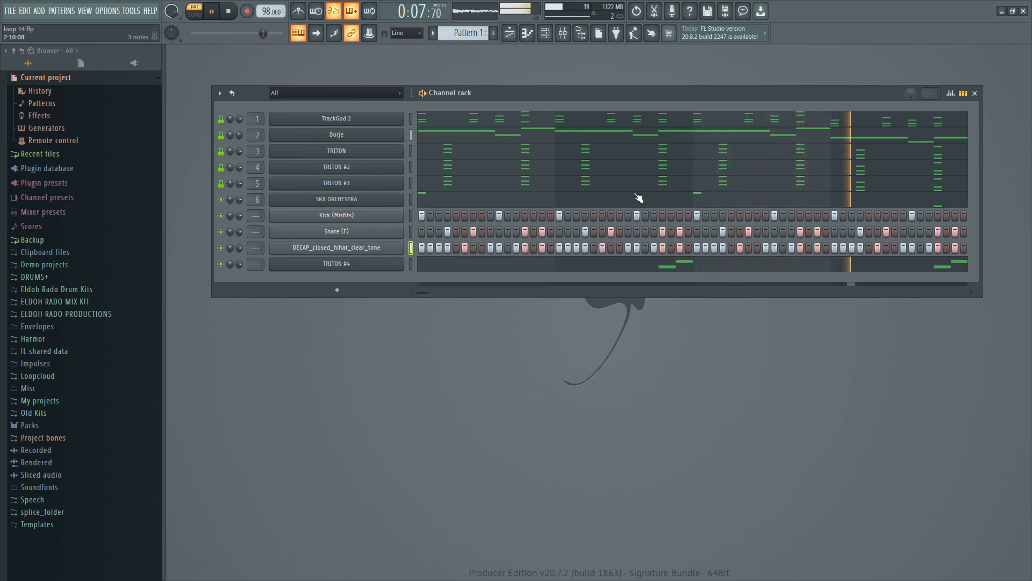
key("space")
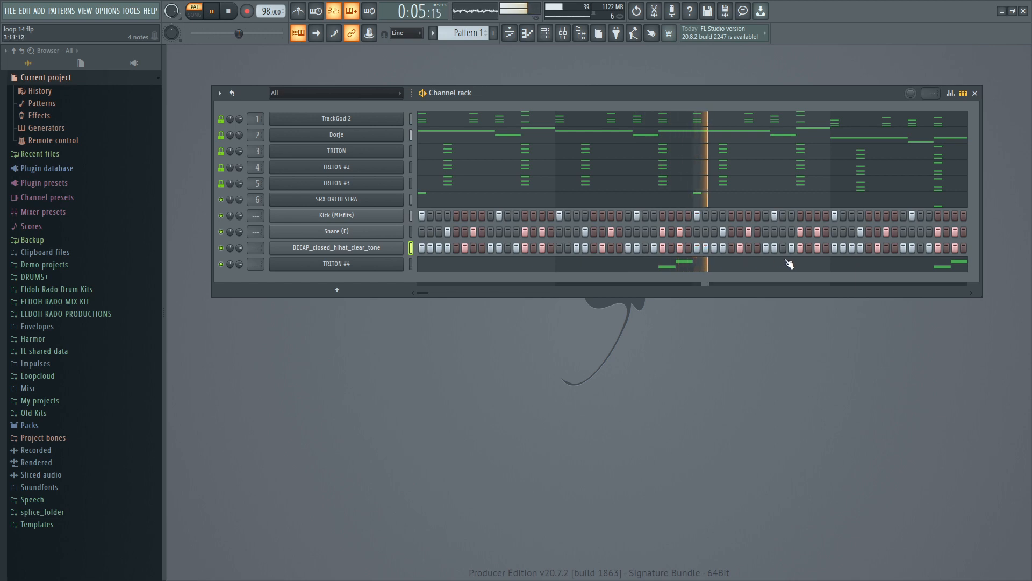
left_click_drag(778, 249, 756, 250)
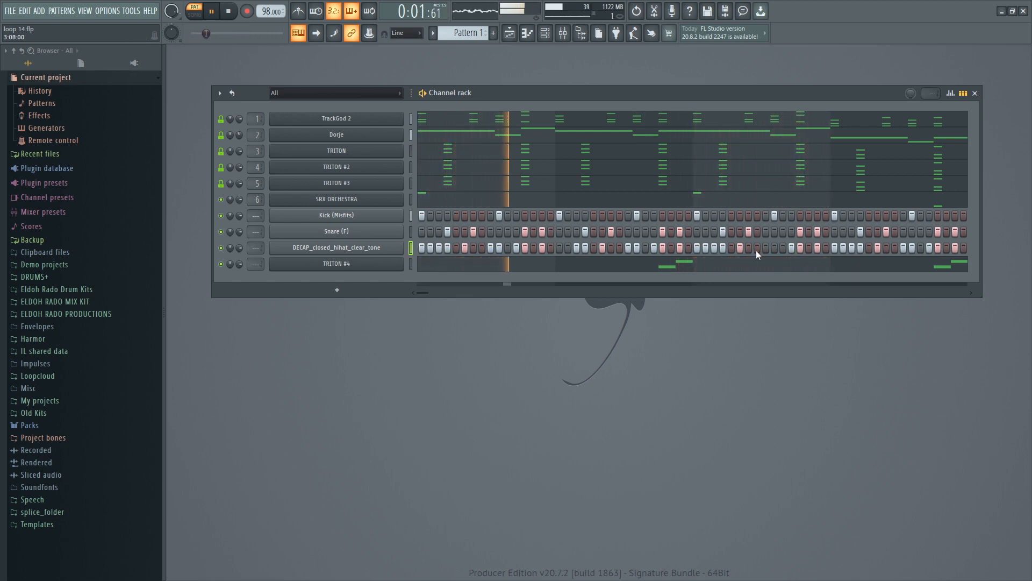
left_click_drag(766, 250, 775, 250)
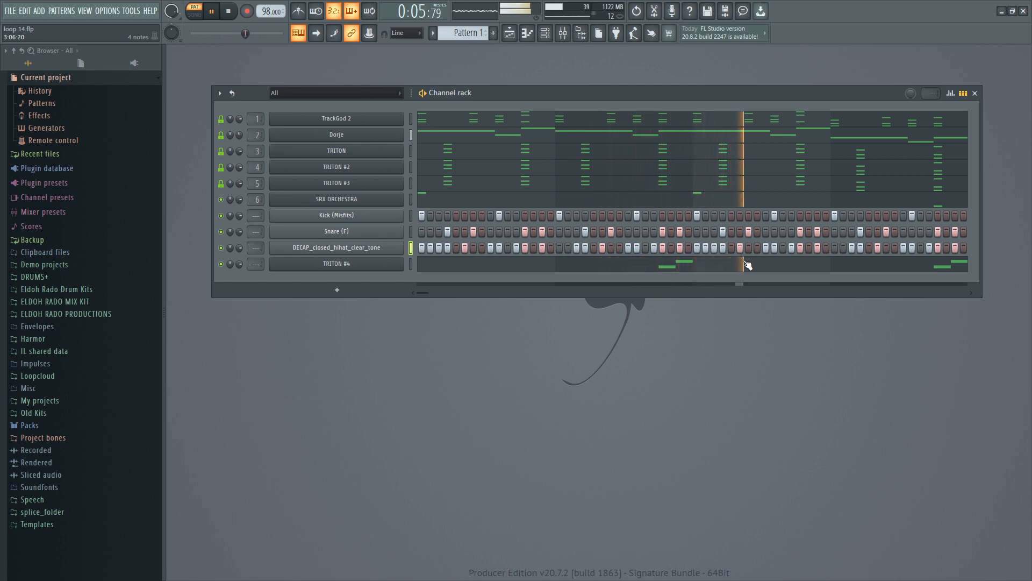
key("space")
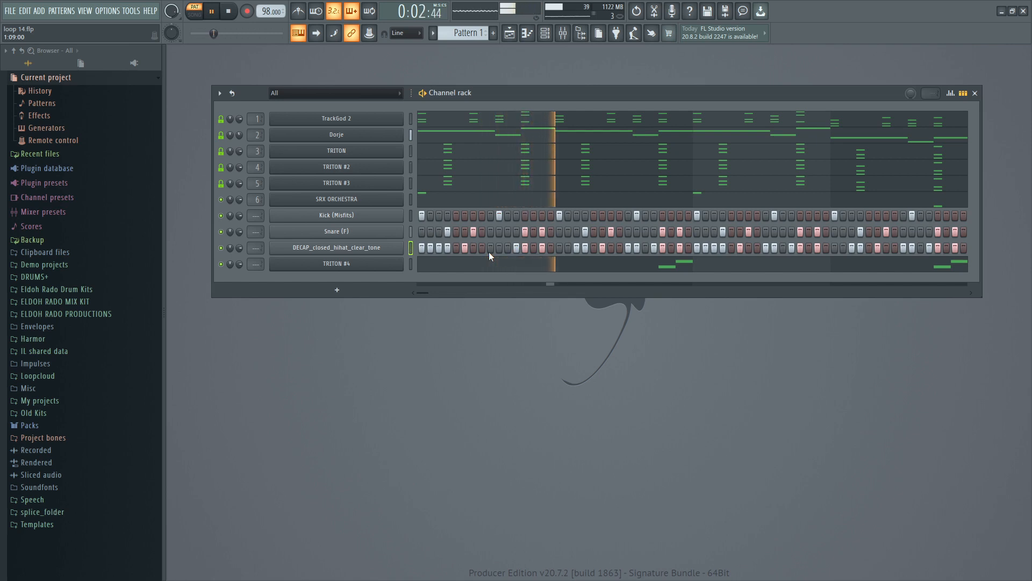
key("space")
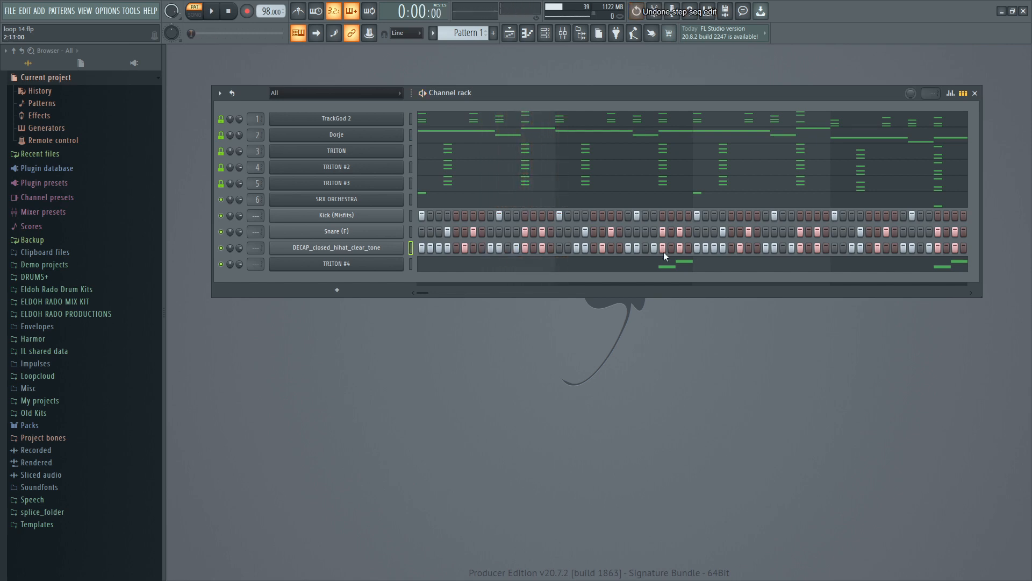
Route the kick, snare, closed hi-hat and TRITON #4 channels to mixer tracks 7, 8, 9 and 10
key("space")
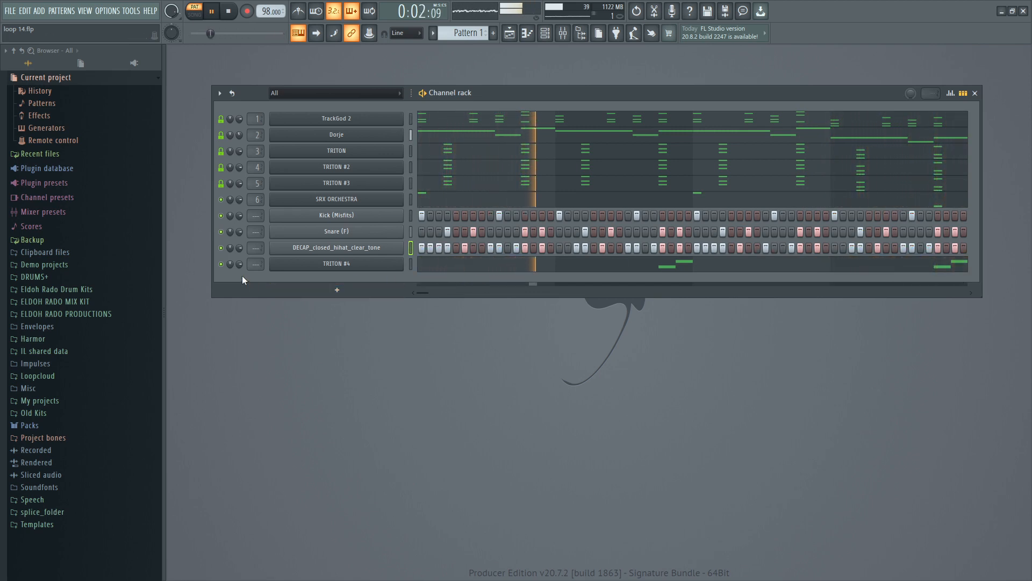
scroll(251, 221, "up", 4)
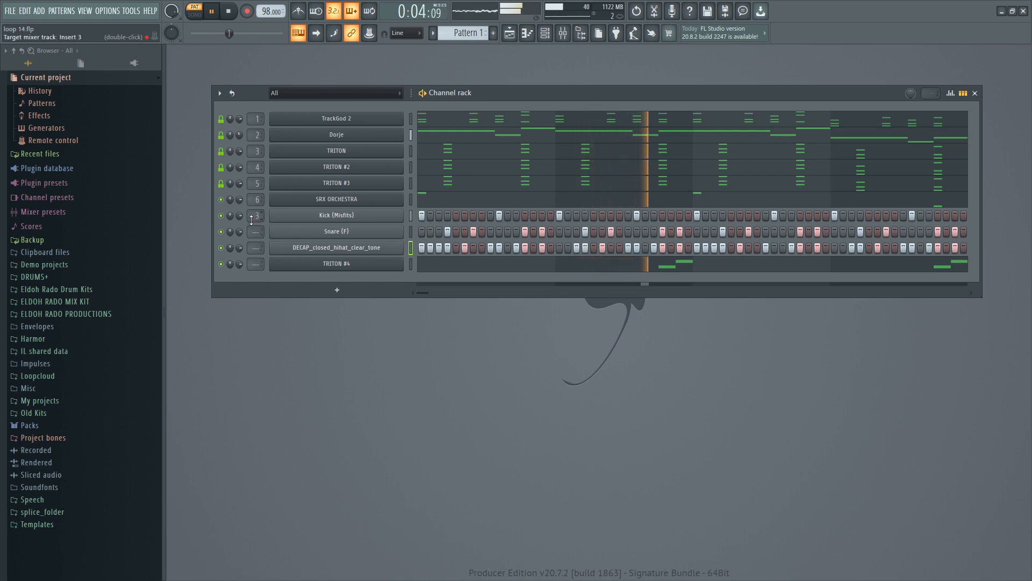
scroll(251, 220, "up", 2)
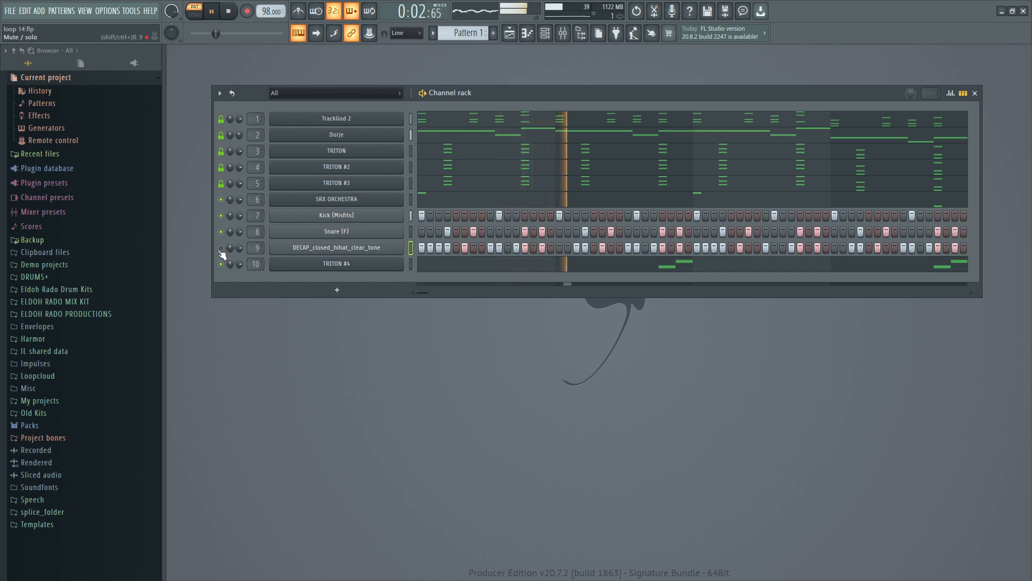
Unlock the mute state of the Dorje channel and unmute the closed hi-hat
right_click(221, 134)
left_click(240, 152)
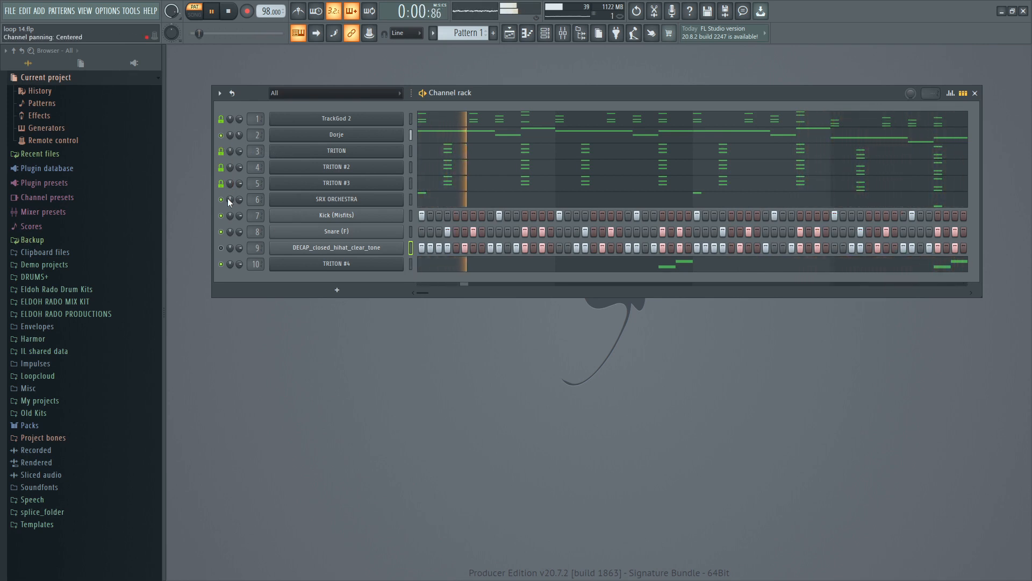
left_click(220, 248)
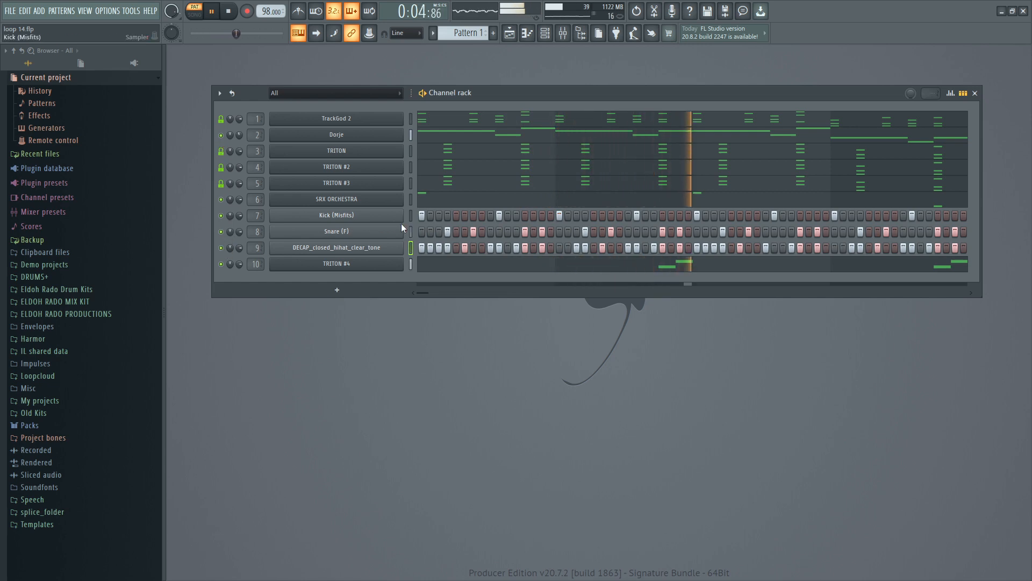
Add a Bass Engine 1.1 channel, load the Dancehall Bass 2 preset and close the plugin window
left_click_drag(581, 92, 586, 93)
key("space")
left_click(335, 293)
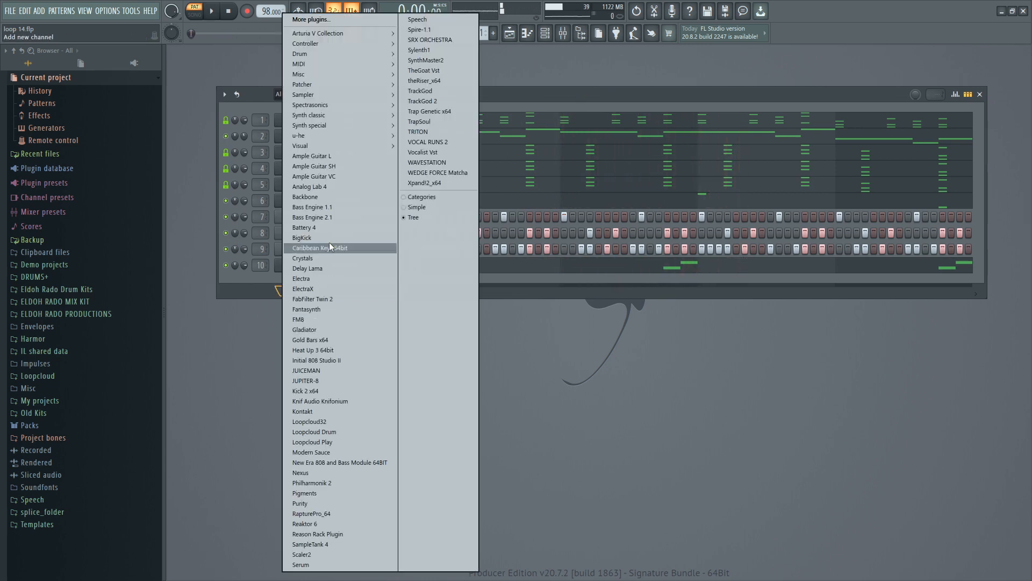
left_click(330, 209)
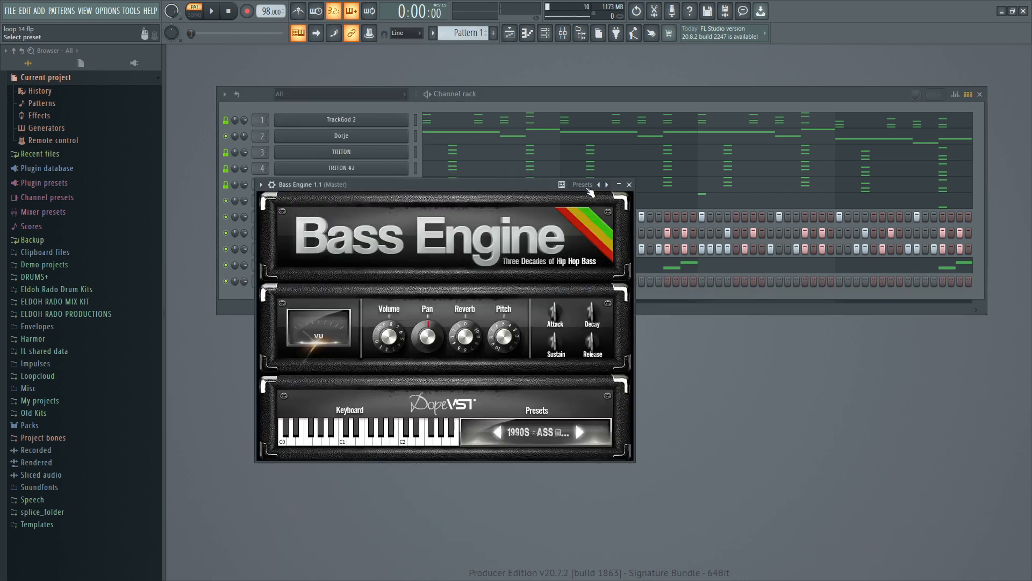
mouse_move(629, 193)
left_click(695, 198)
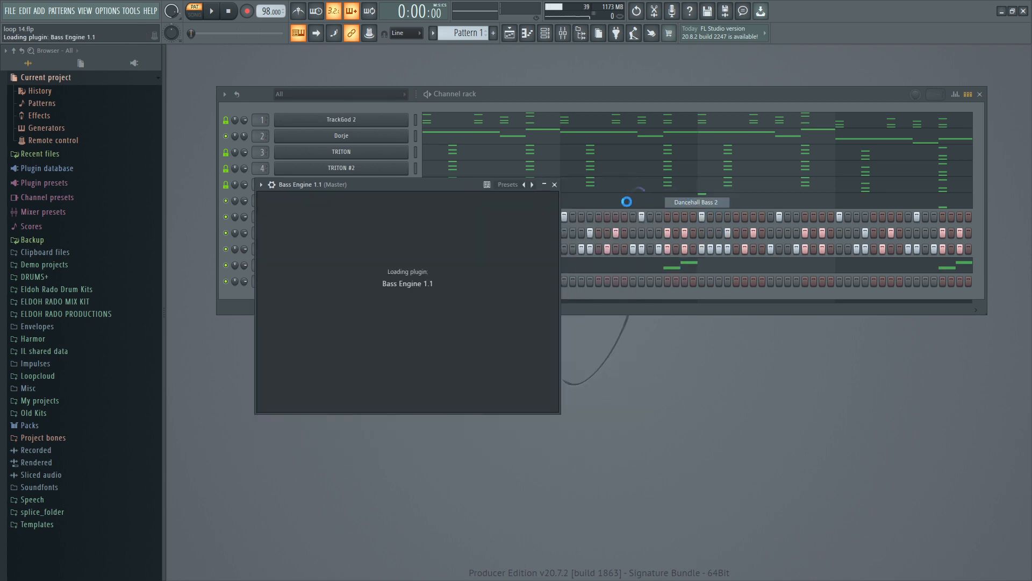
left_click(633, 184)
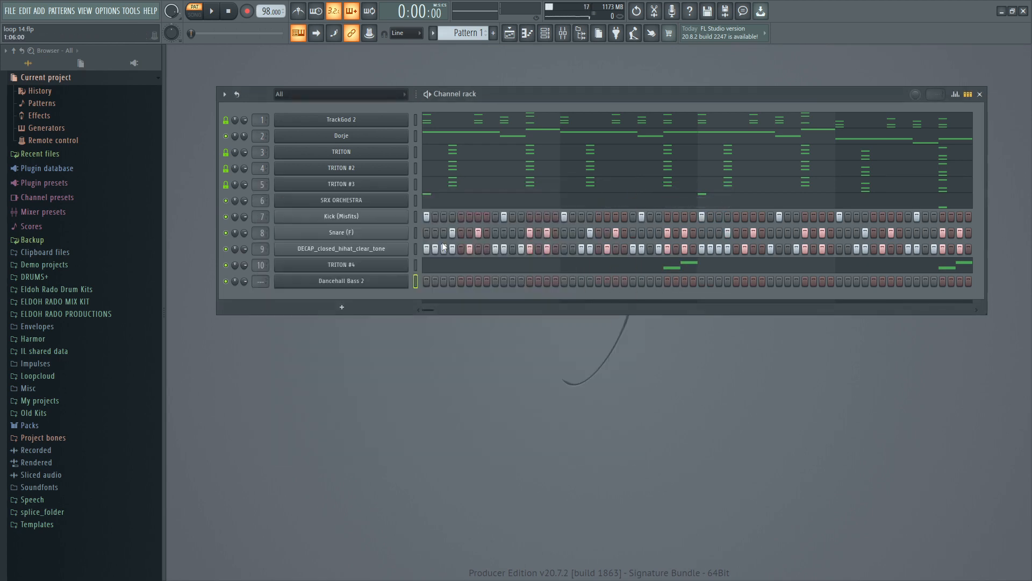
In the Dancehall Bass 2 piano roll, add two-step G#4 notes at steps 1 and 10 of bar 1 and play the pattern
right_click(345, 282)
left_click(431, 281)
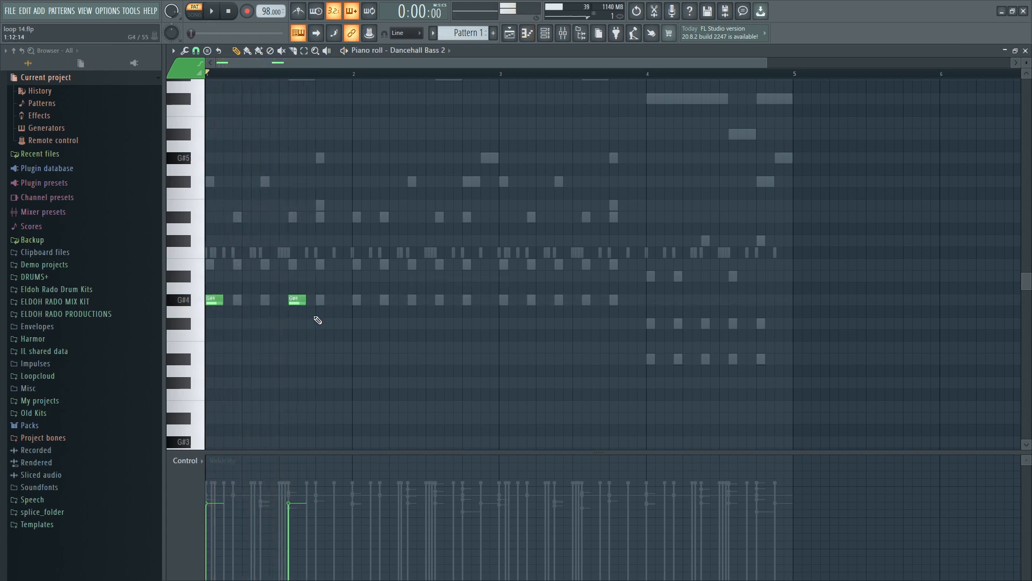
key("space")
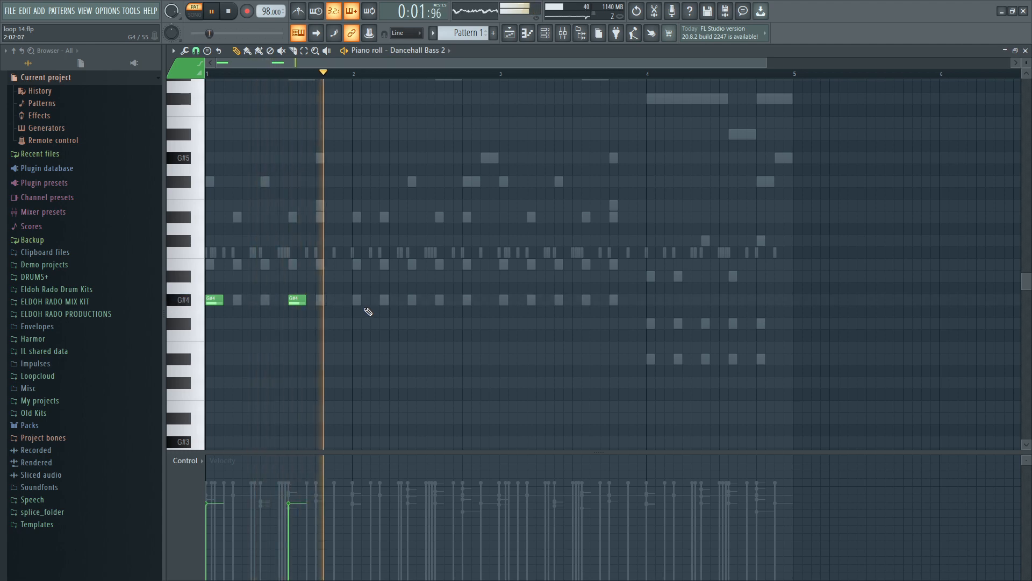
Duplicate the two G#4 bass notes into bars 2, 3 and 4, aligning each copy with the start of its bar
left_click_drag(383, 326, 212, 294)
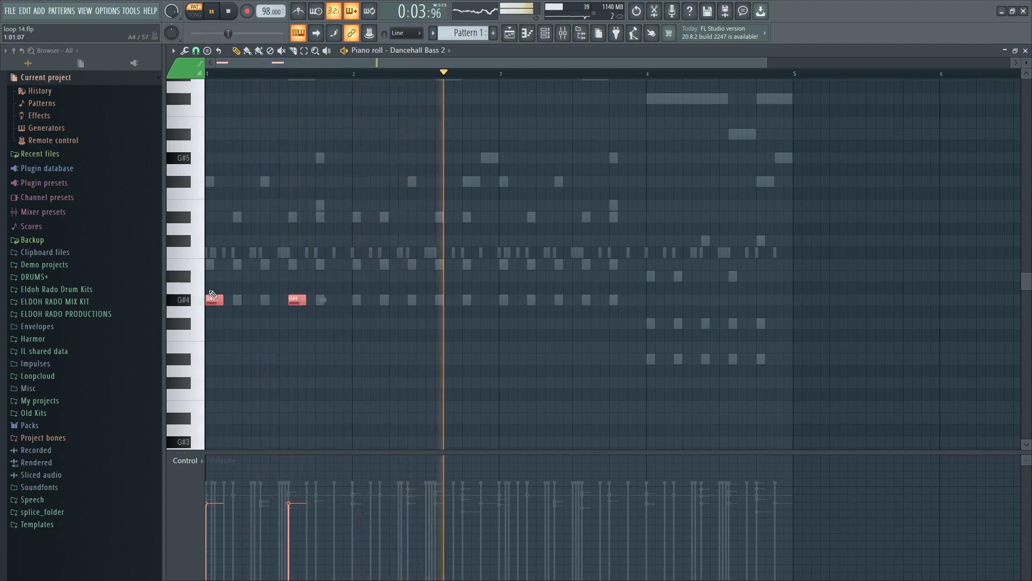
key("ctrl+b")
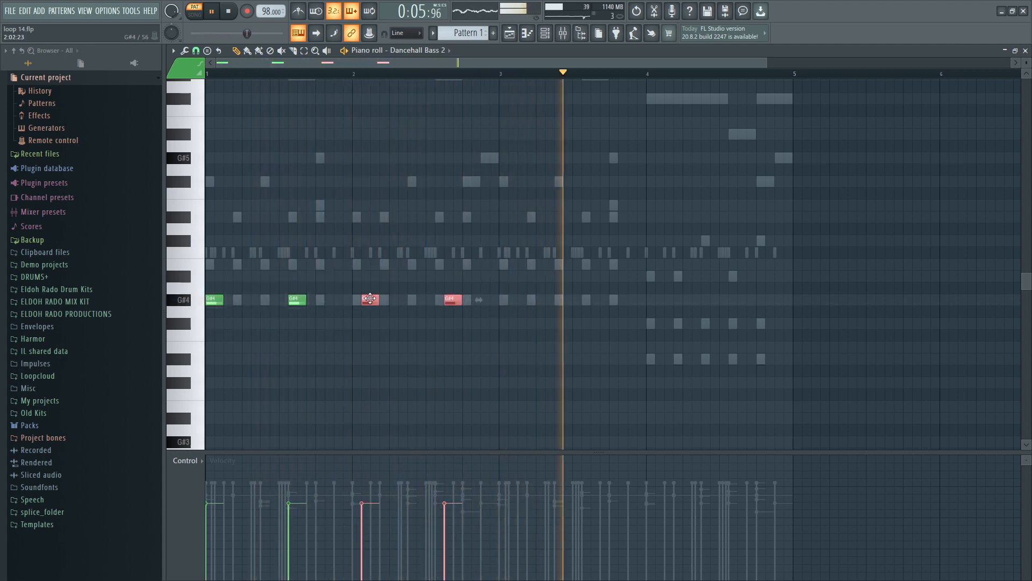
left_click_drag(370, 298, 361, 298)
left_click_drag(485, 341, 208, 286)
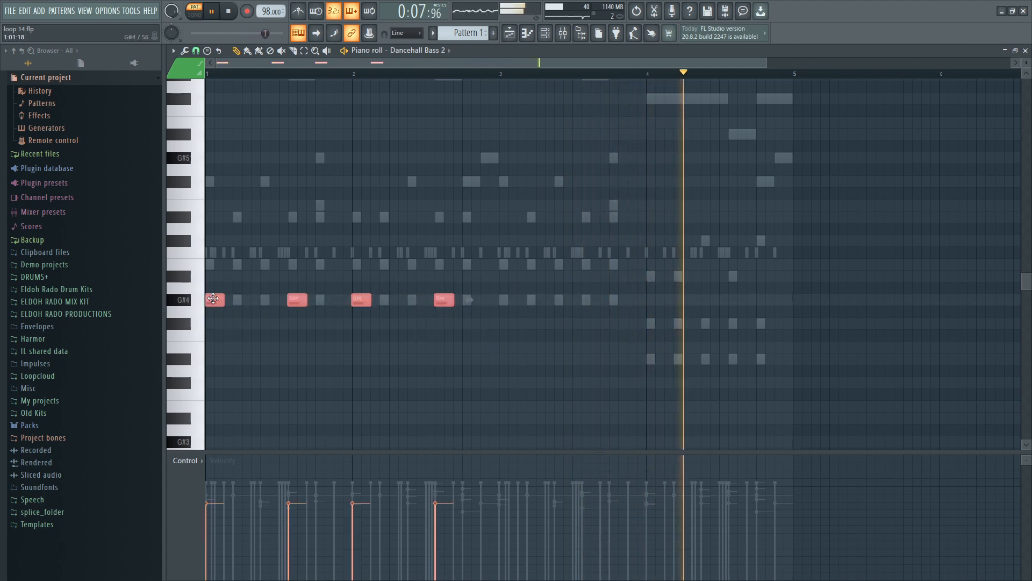
key("ctrl+b")
left_click_drag(472, 300, 508, 300)
left_click(746, 349, "ctrl")
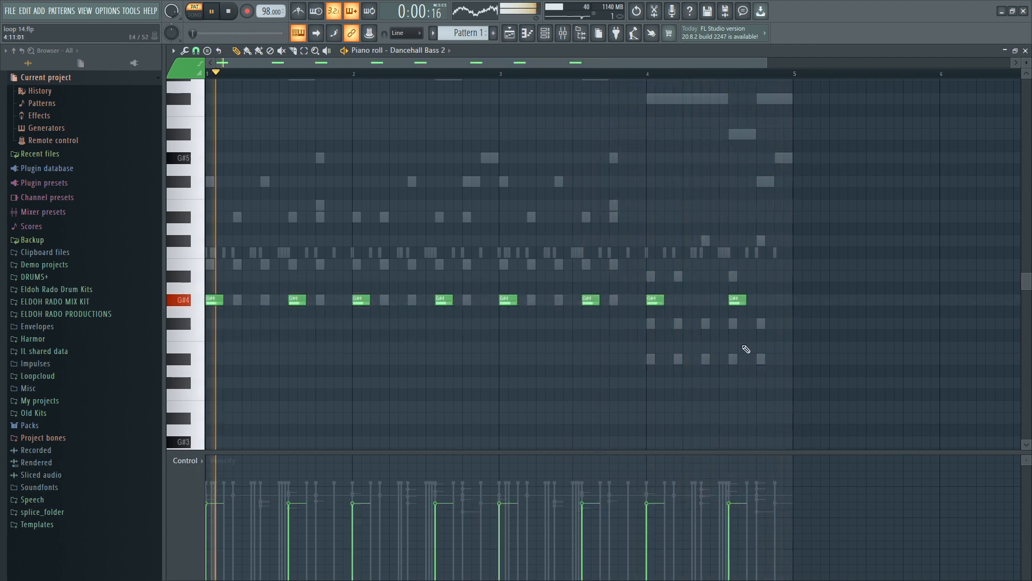
Transpose the two bass notes in bar 4 down five semitones to D#4
left_click_drag(746, 349, 650, 283)
key("Down")
key("Down")
key("Down")
key("Down")
key("Down")
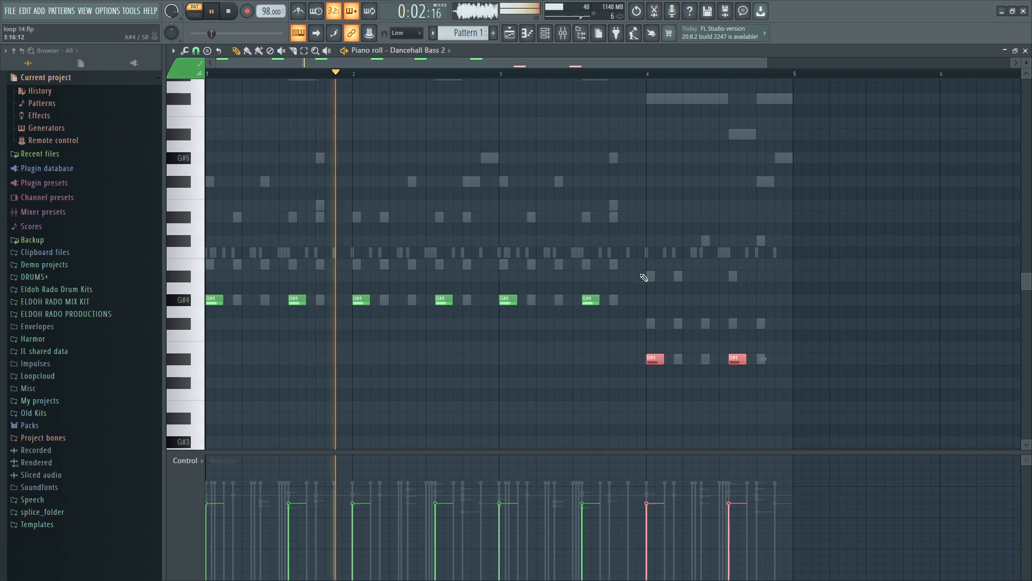
Close the piano roll and add a kick hit at step 15 of bar 4
left_click(1025, 51)
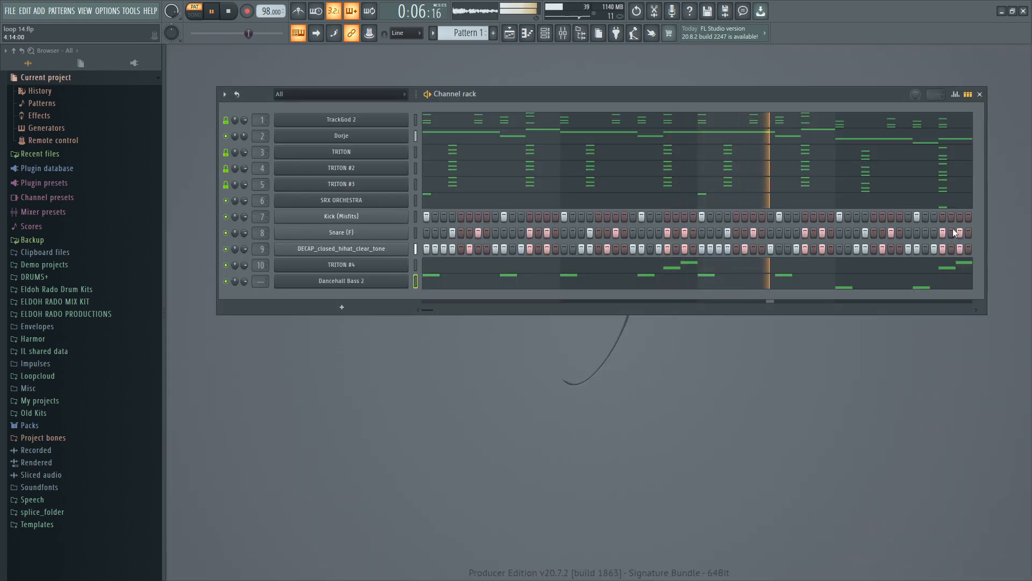
left_click(960, 216)
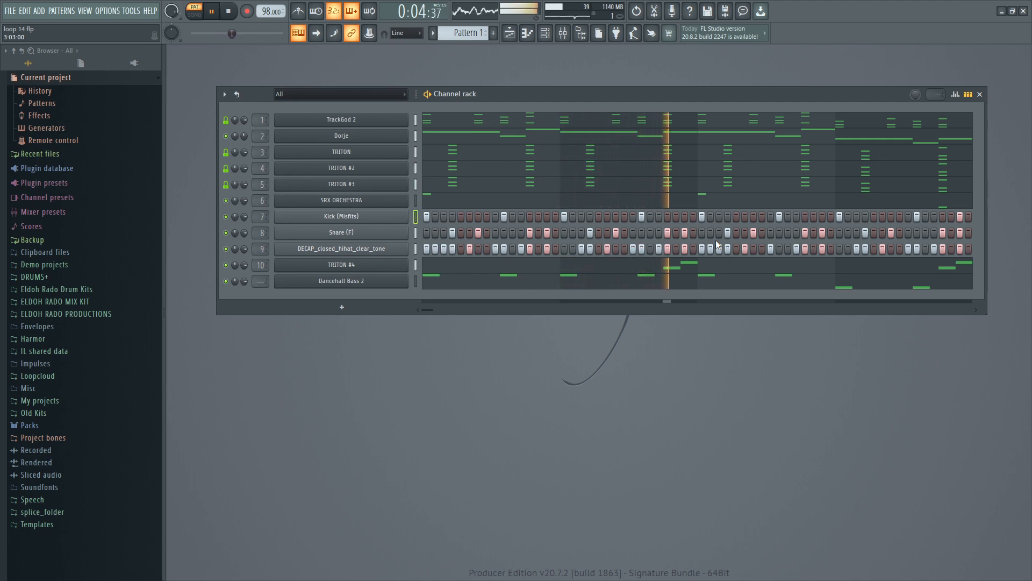
right_click(959, 216)
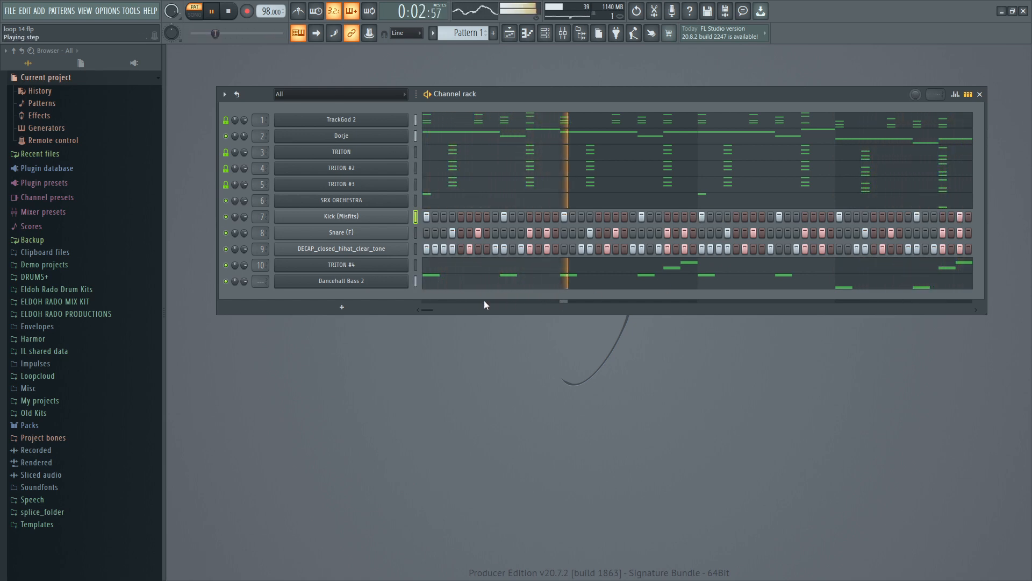
Transpose all Dancehall Bass 2 notes down one octave and raise their velocities evenly
right_click(371, 279)
left_click(393, 278)
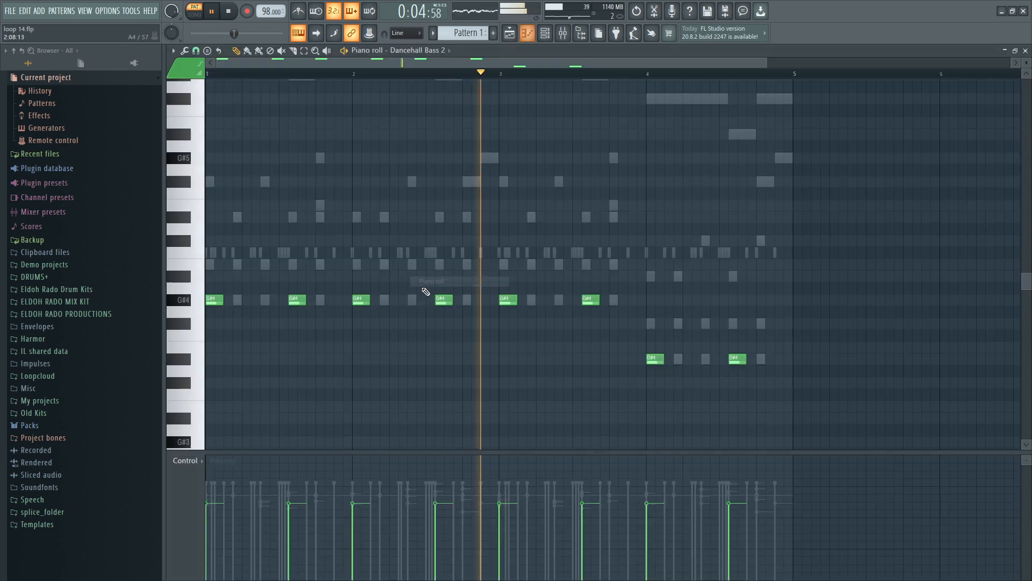
scroll(424, 290, "down", 5)
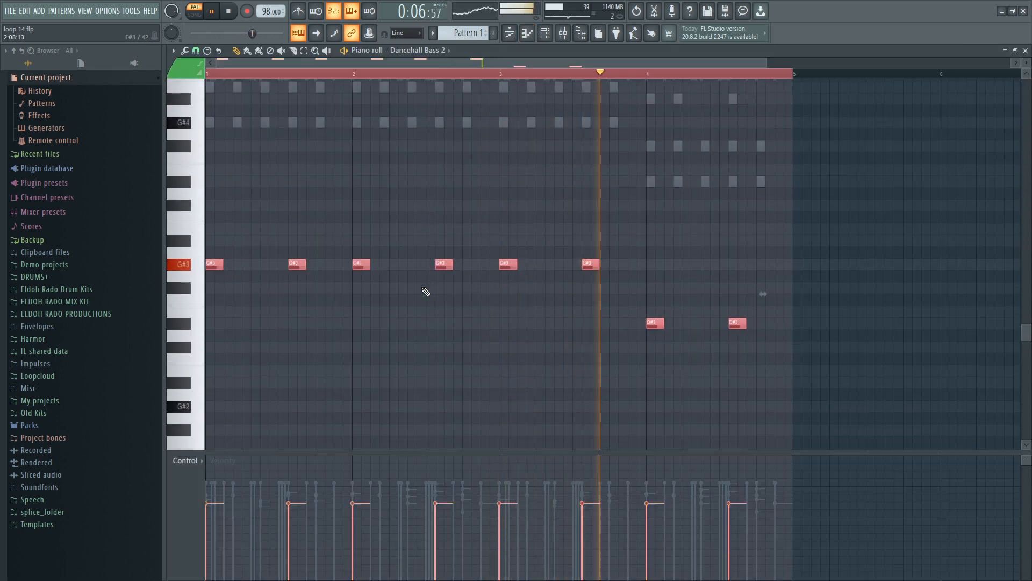
left_click_drag(215, 499, 543, 490)
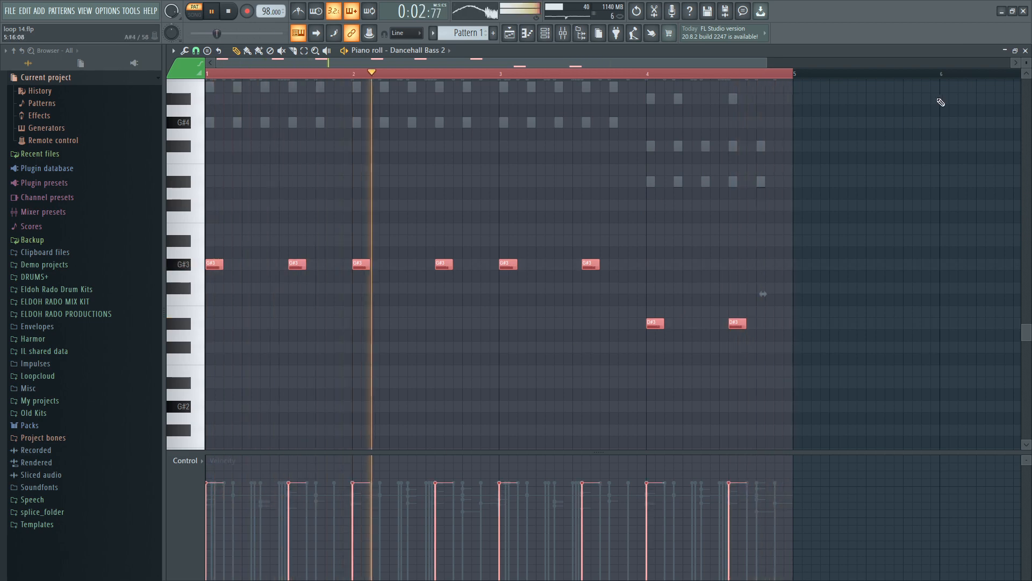
left_click(1026, 51)
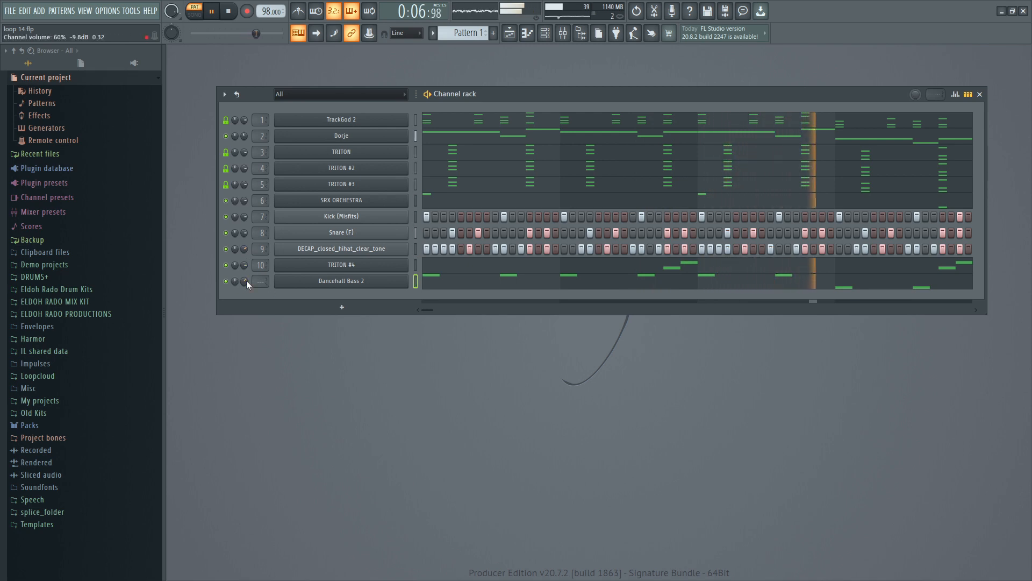
Lengthen all Dancehall Bass 2 notes to three steps, assign the channel to mixer track 11, and return to the channel rack
right_click(406, 280)
left_click(427, 280)
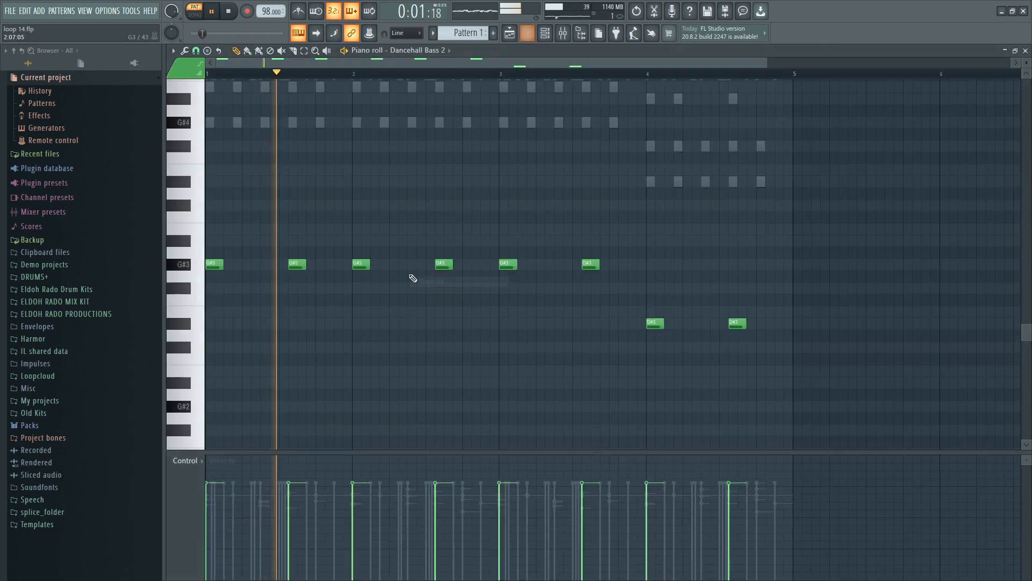
key("ctrl+a")
key("space")
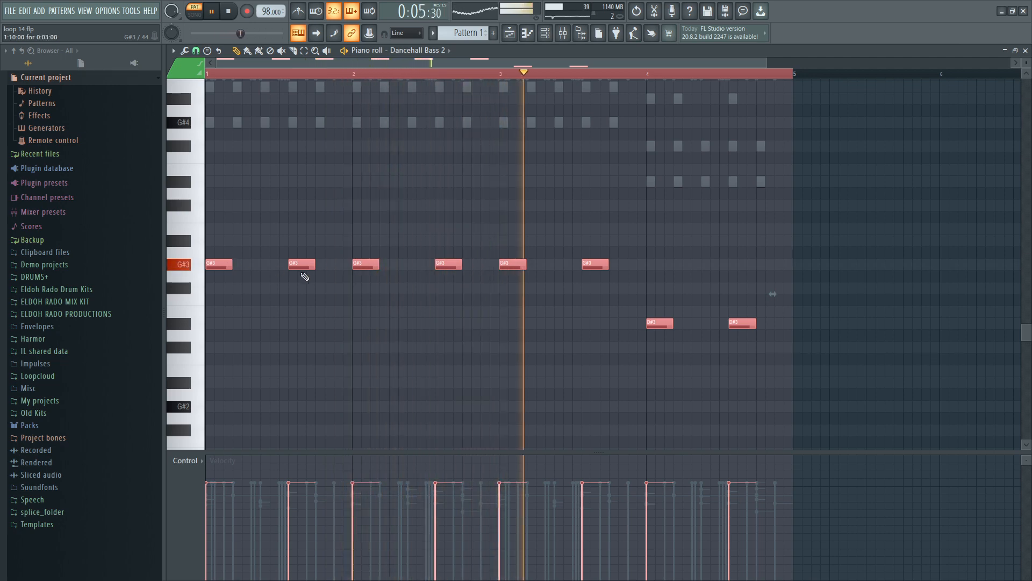
left_click(697, 266, "ctrl")
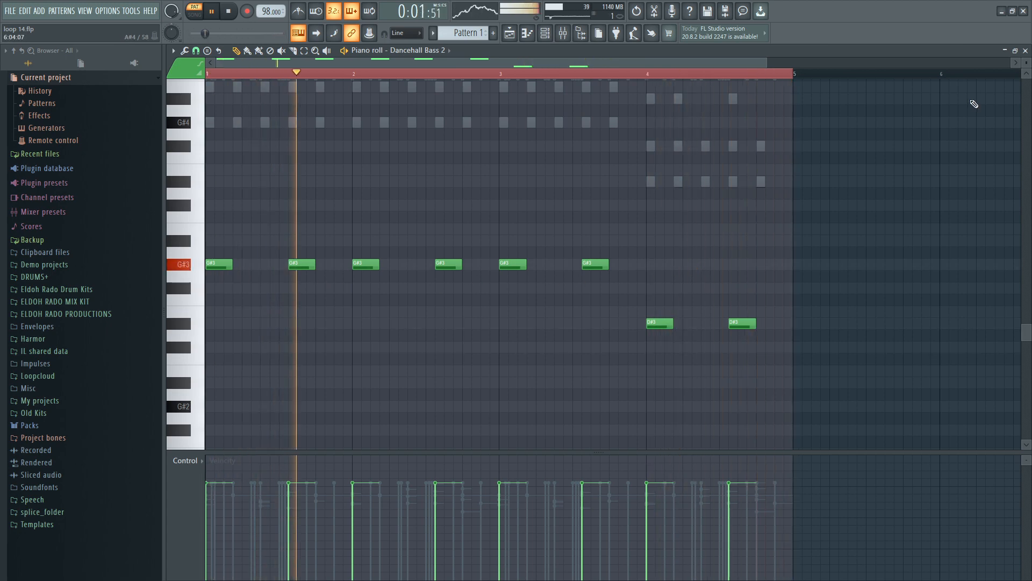
key("F7")
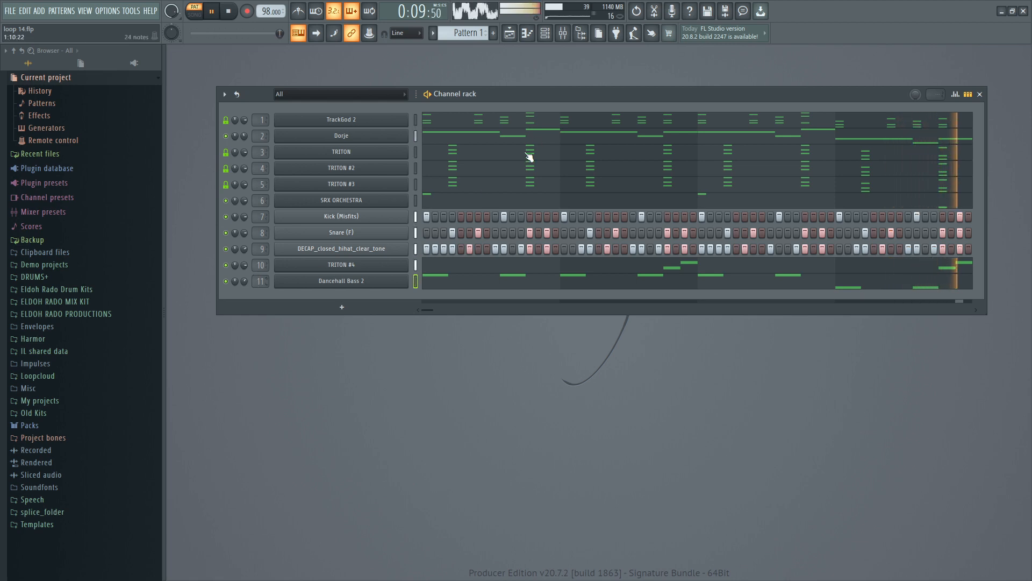
Save the project and split Pattern 1 by channel into separate patterns
key("ctrl+s")
left_click_drag(549, 96, 544, 109)
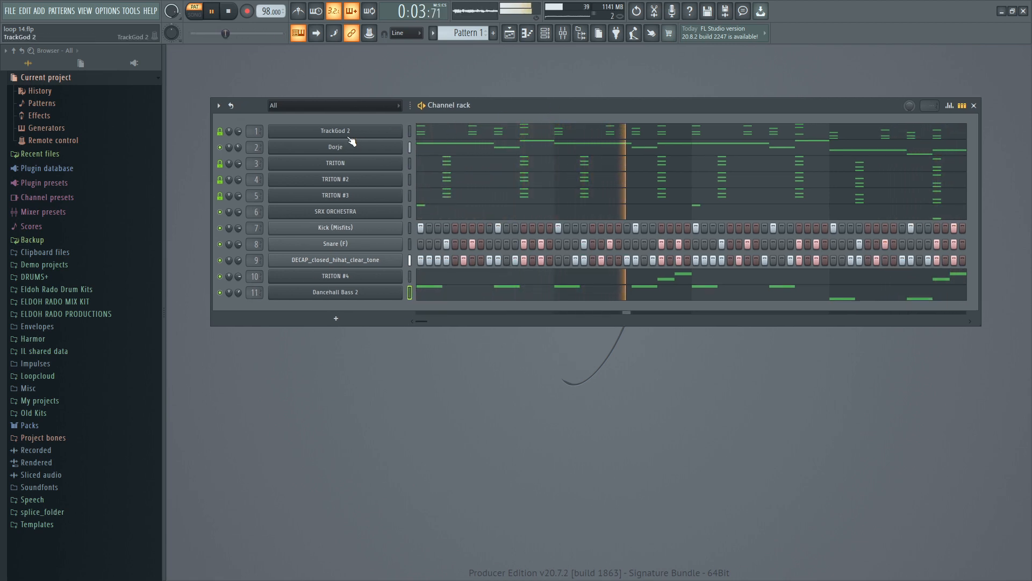
left_click(433, 33)
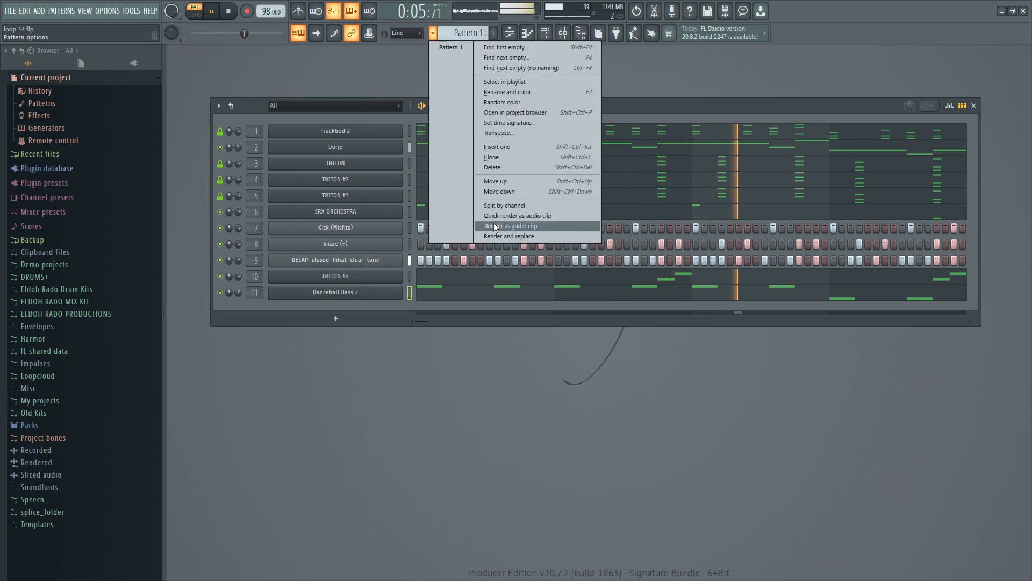
left_click(508, 205)
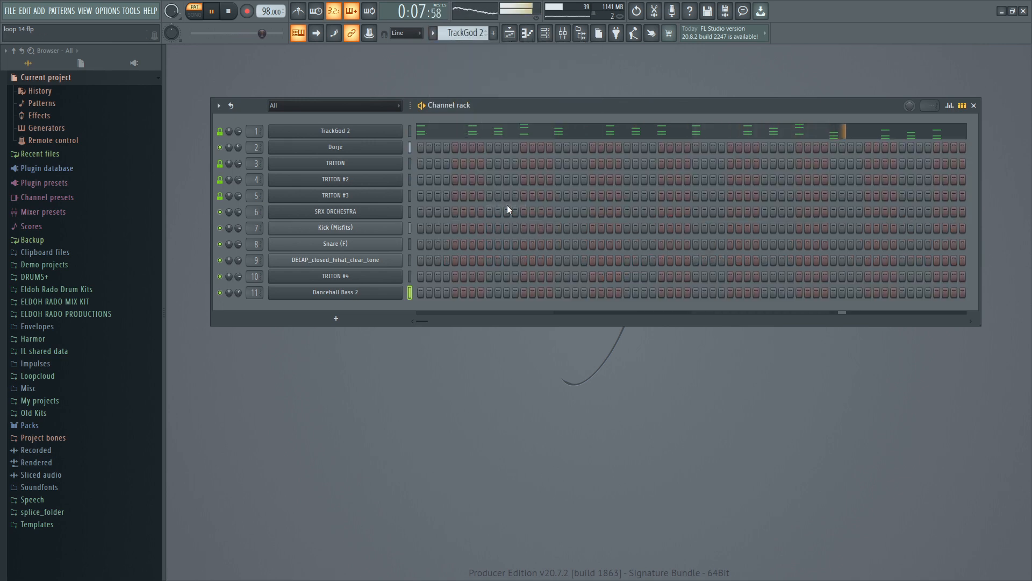
Place each channel's pattern on its own playlist track from bar 1, play the song, and save the project
left_click(509, 37)
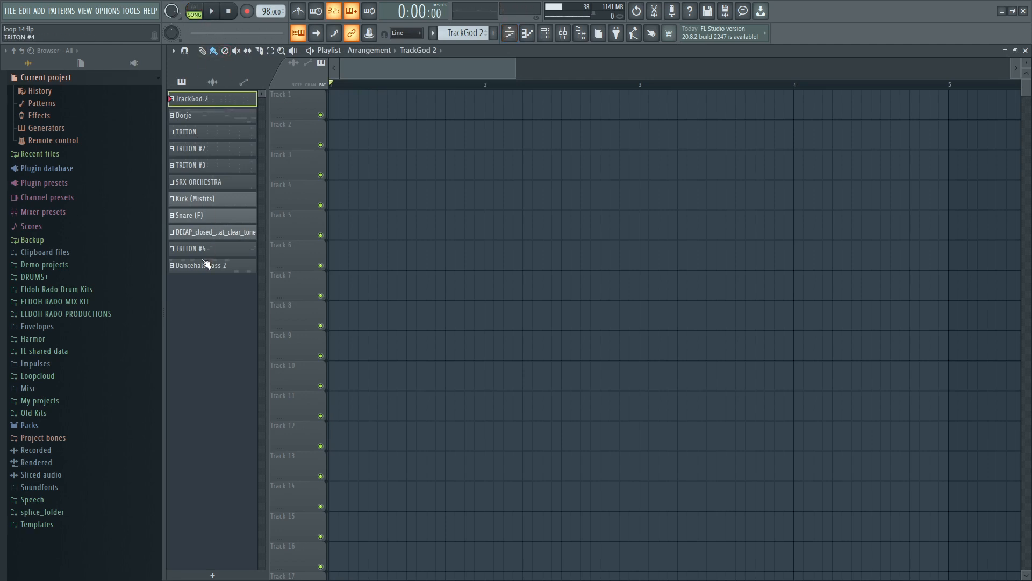
left_click_drag(301, 105, 300, 105)
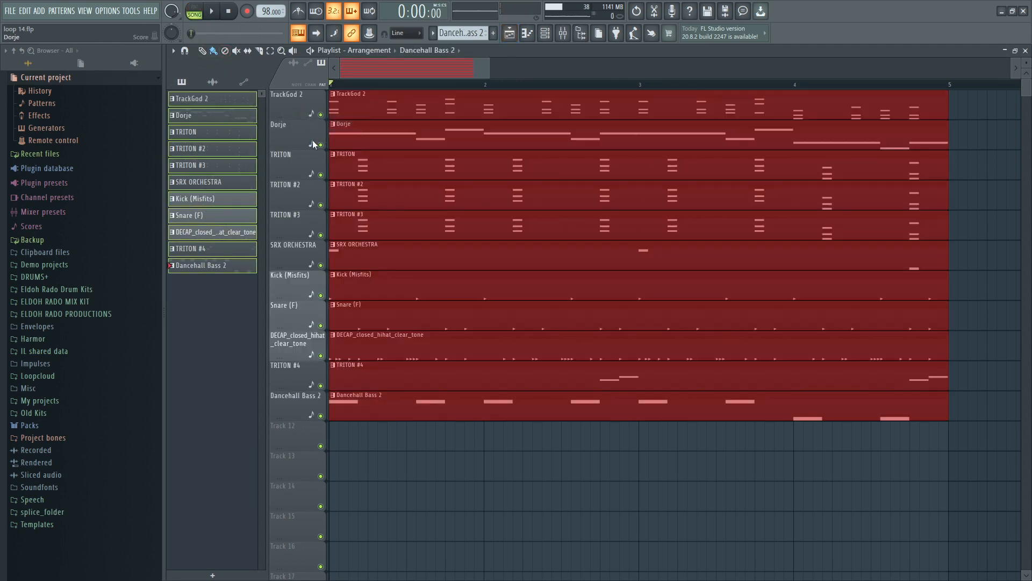
key("space")
left_click_drag(490, 75, 812, 81)
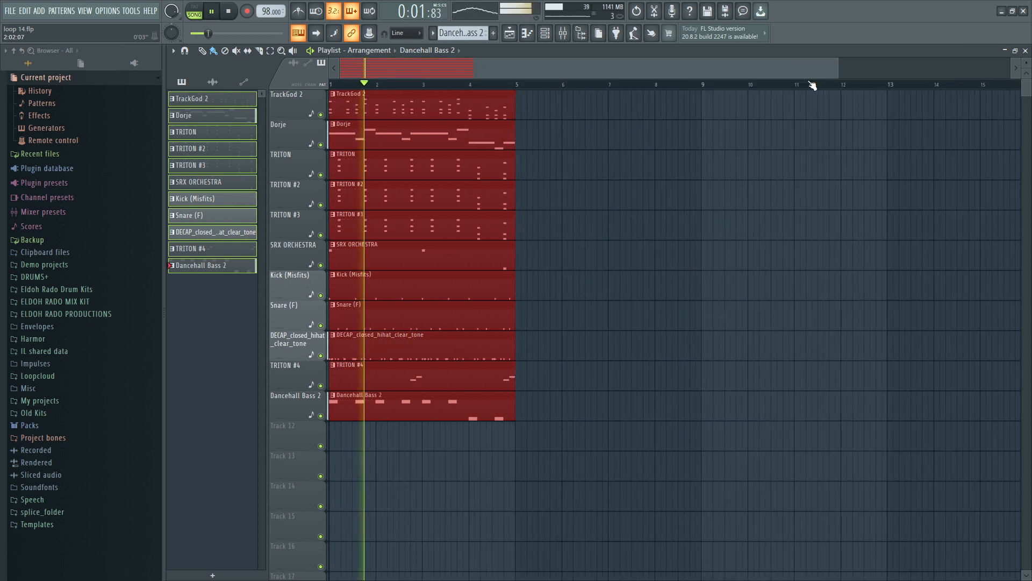
left_click(203, 50)
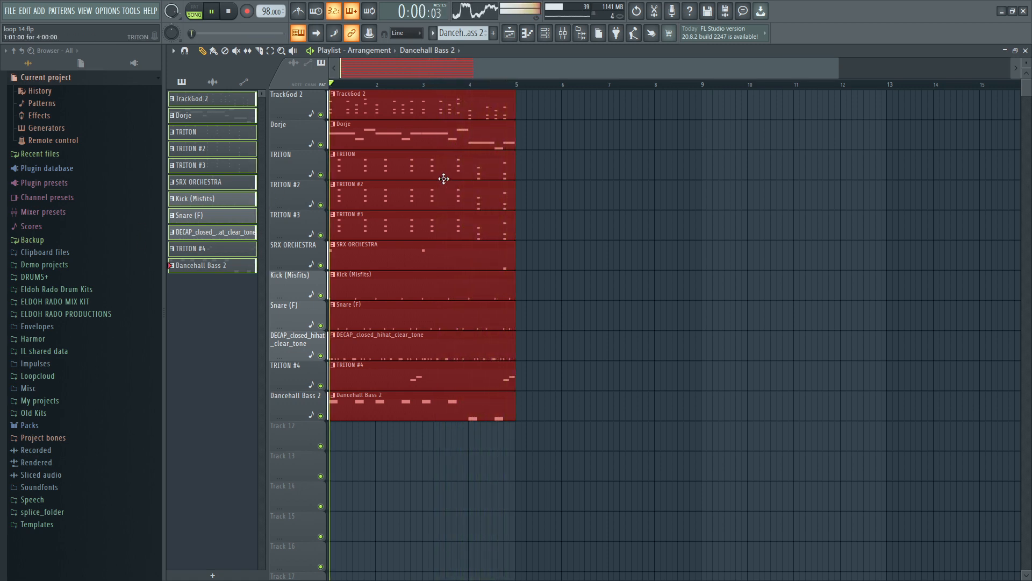
key("ctrl+s")
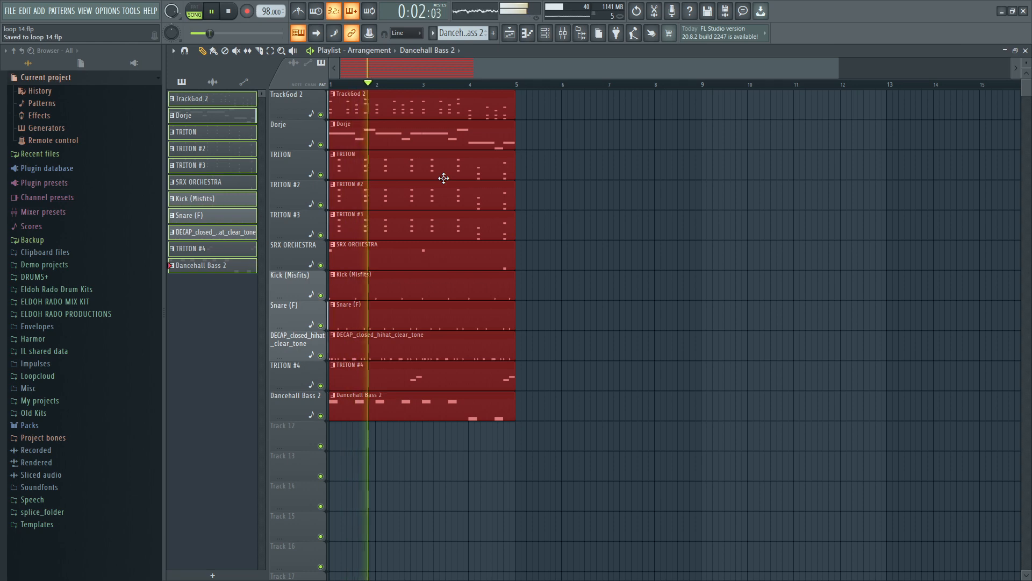
Duplicate the four-bar block of all clips five times, filling the playlist up to bar 25
key("ctrl+b")
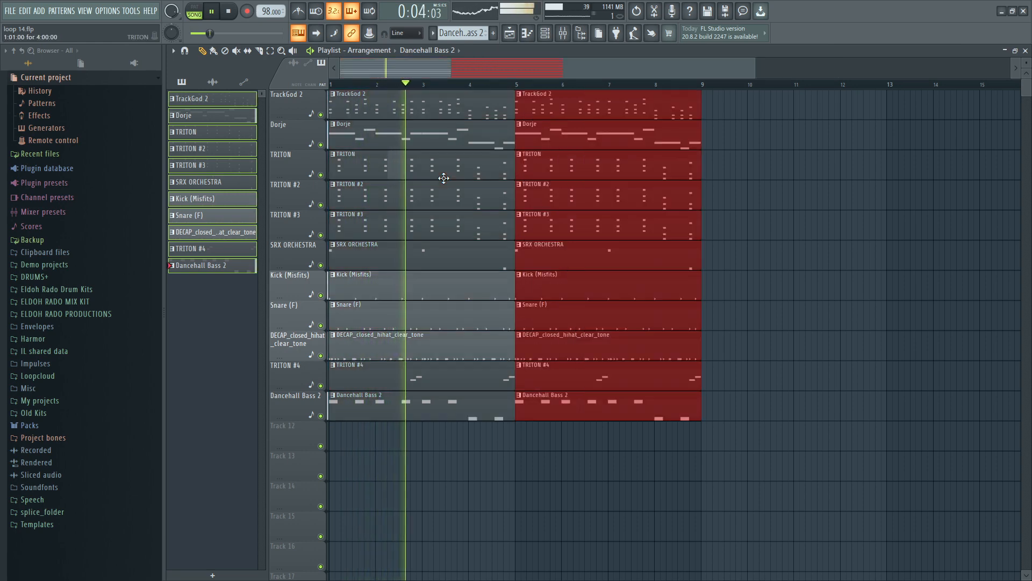
key("ctrl+b")
key("ctrl+b")
key("ctrl+b")
key("ctrl+b")
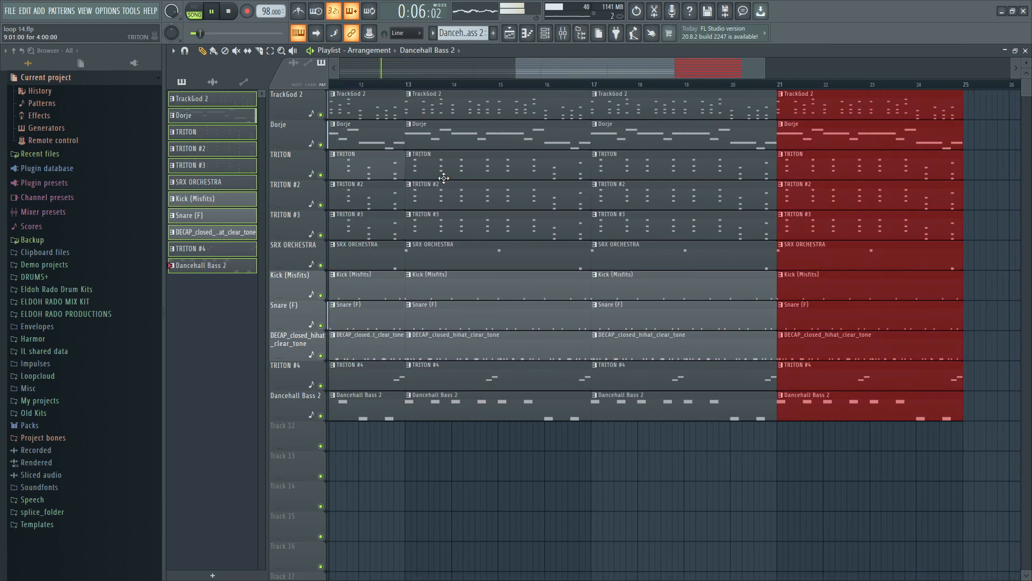
left_click_drag(586, 66, 255, 69)
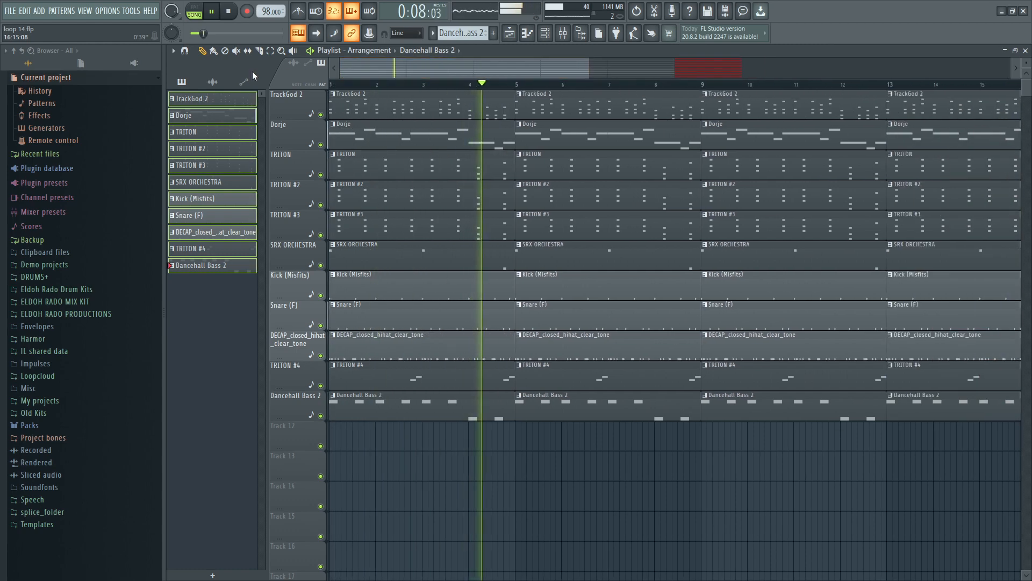
Delete the TRITON, TRITON #2, TRITON #3, kick, snare, hi-hat and Dancehall Bass 2 clips from bars 1–4 and replay the intro
right_click(400, 162)
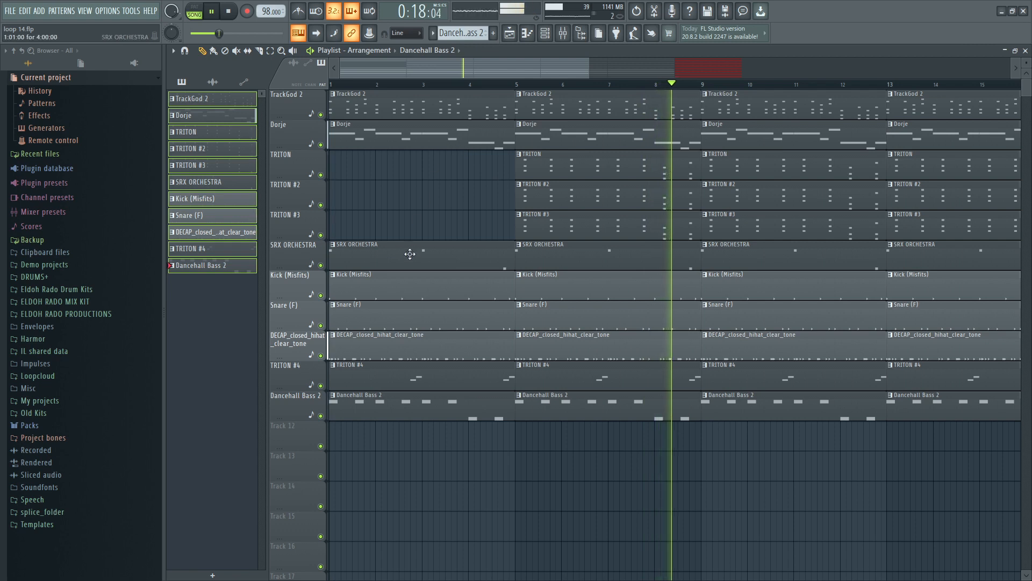
right_click(379, 288)
right_click(374, 322)
right_click(377, 347)
right_click(362, 409)
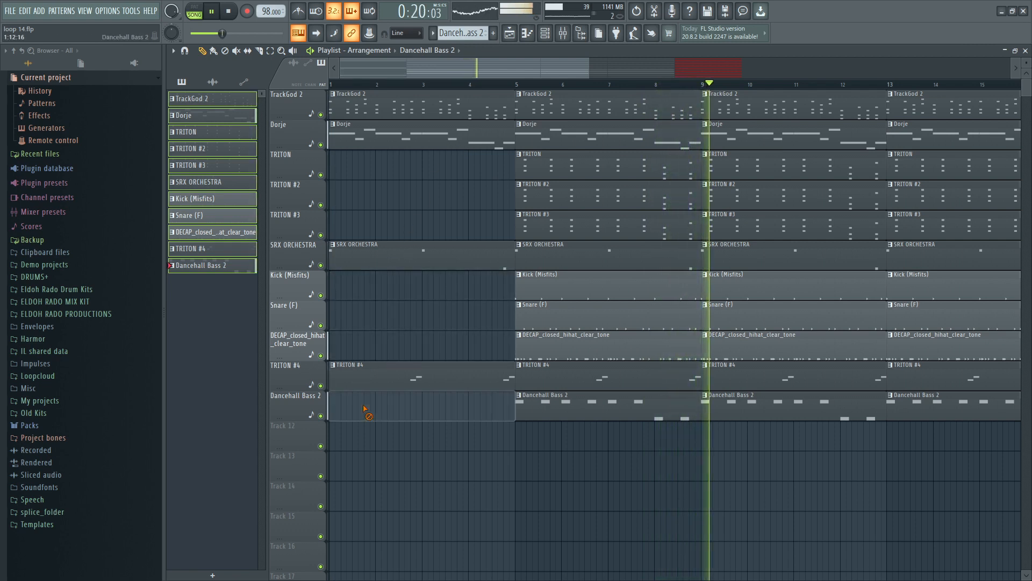
key("space")
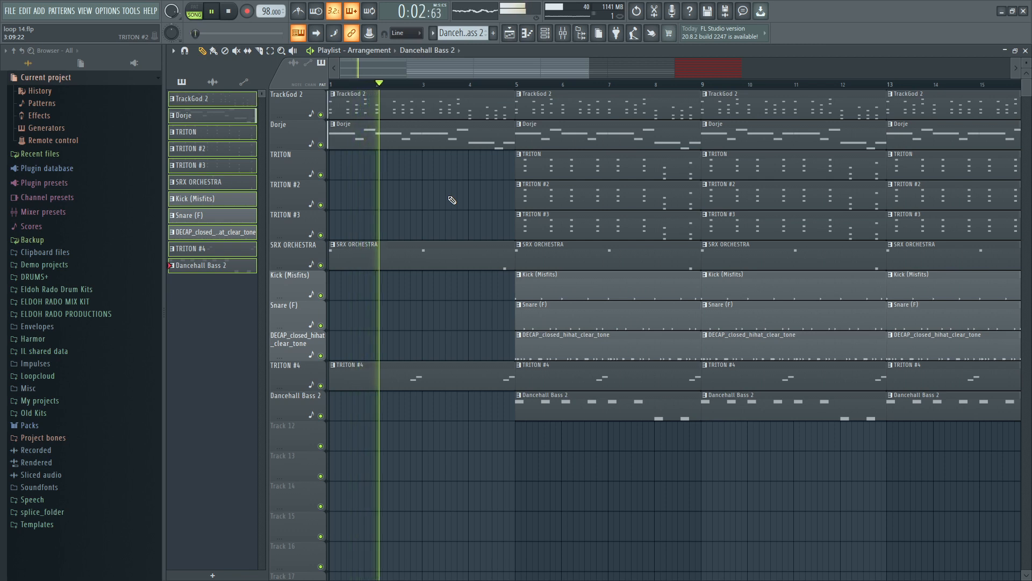
Delete the kick and Dancehall Bass 2 clips from bars 5–8 and the TRITON #4 clips from bars 1–8
left_click_drag(548, 69, 565, 71)
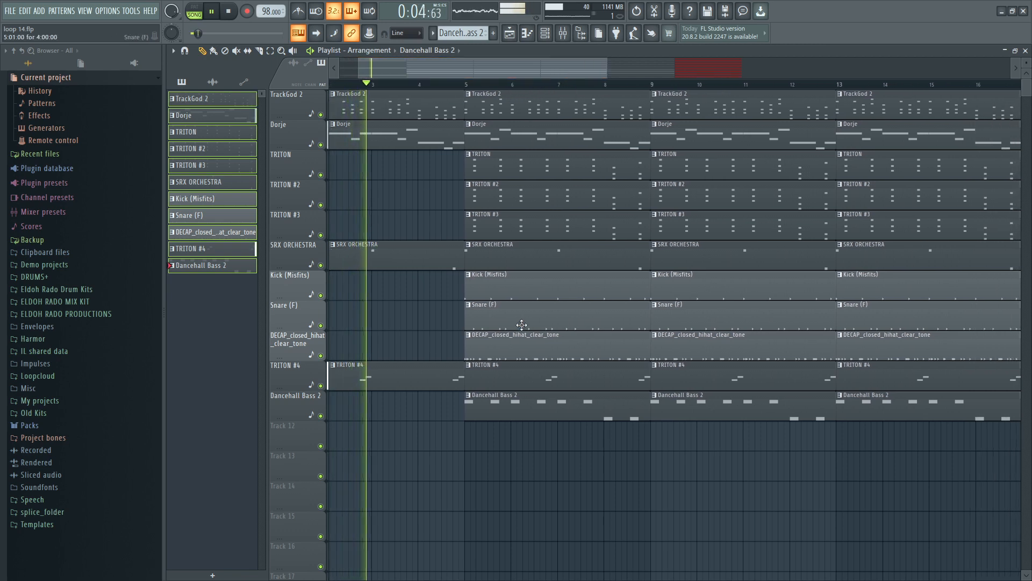
right_click(519, 297)
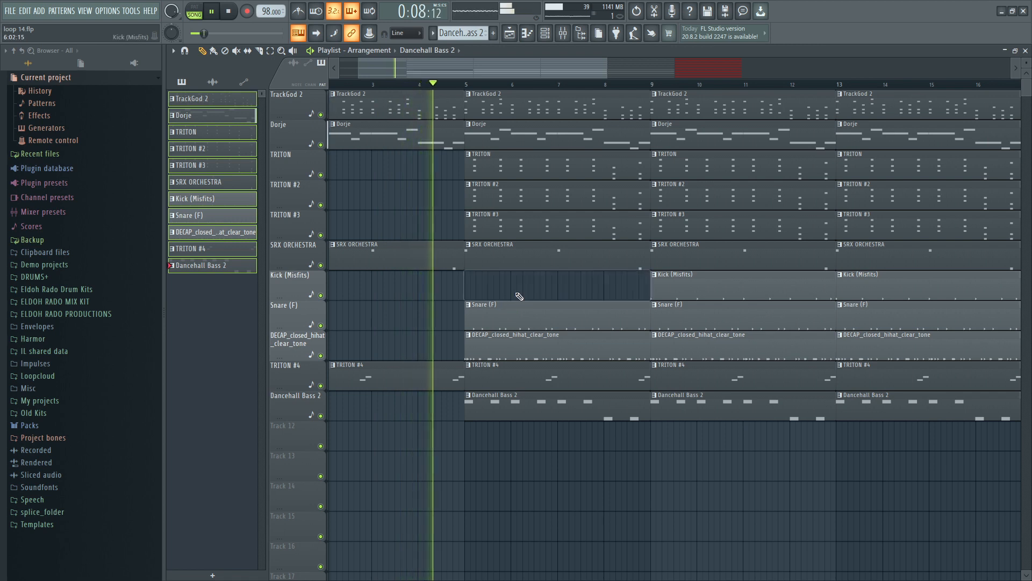
right_click(505, 415)
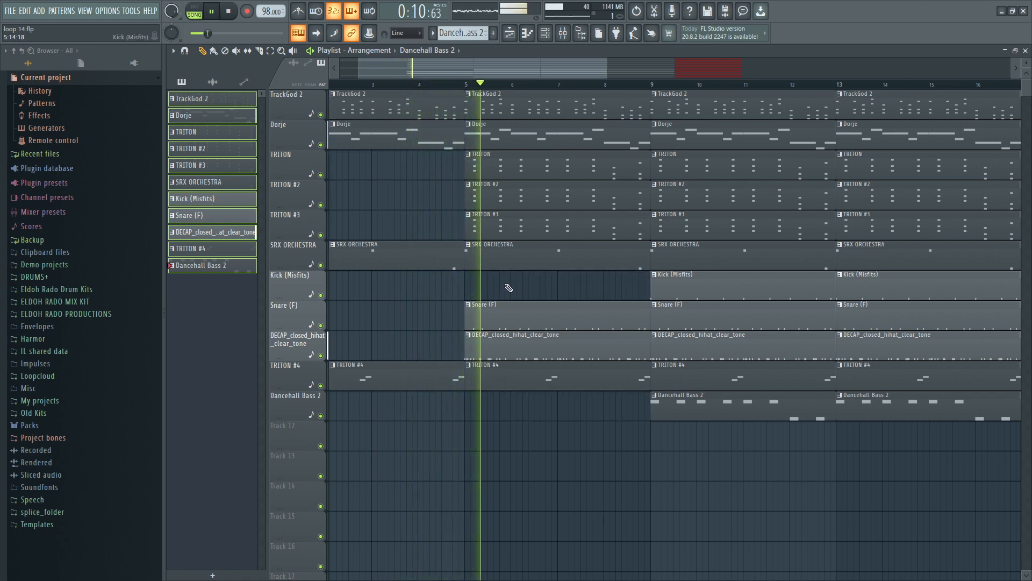
right_click(433, 383)
right_click(500, 382)
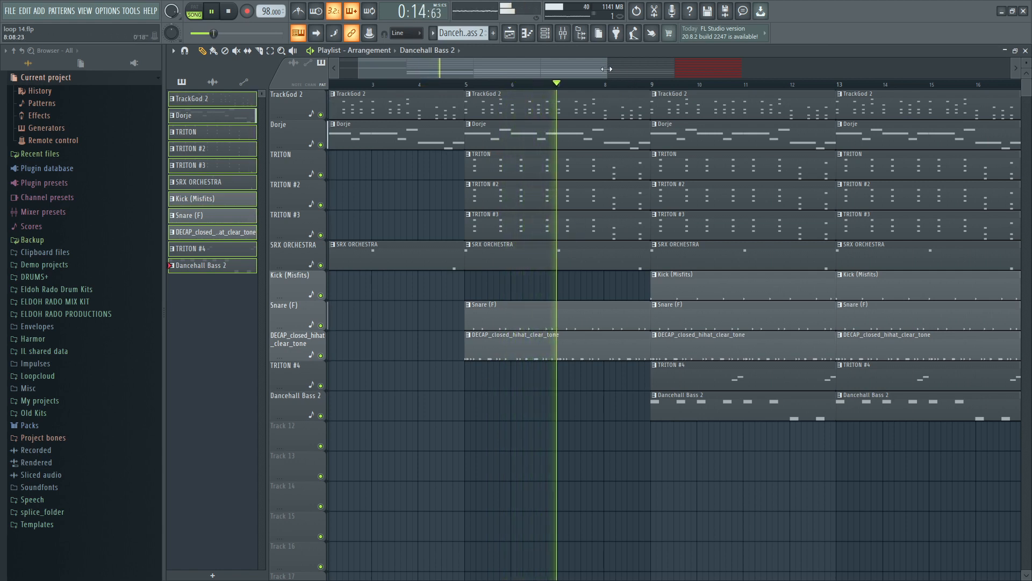
Shorten the snare and hi-hat clips starting at bar 5 so they end halfway through bar 8
left_click_drag(608, 70, 698, 70)
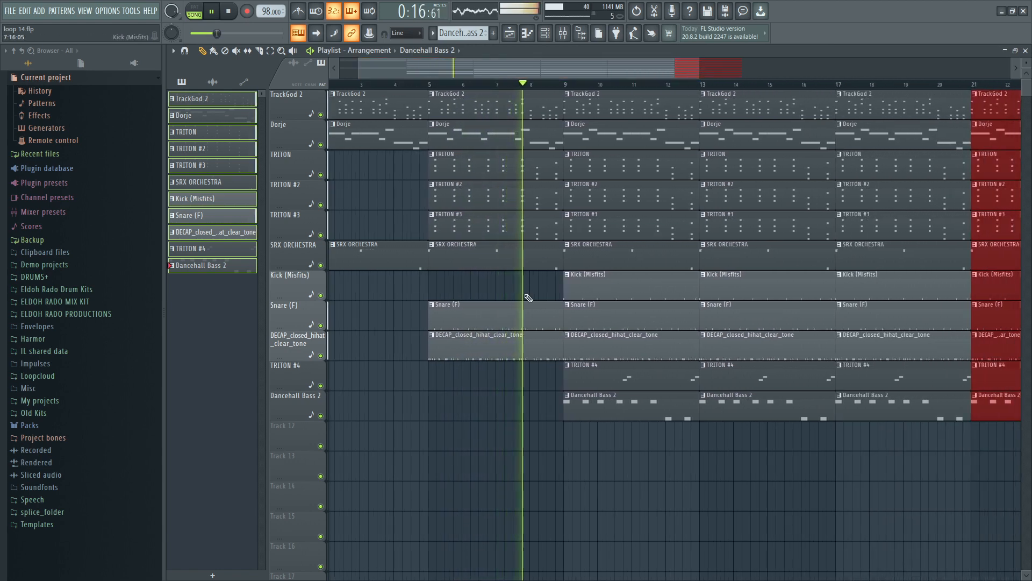
left_click_drag(556, 386, 546, 318)
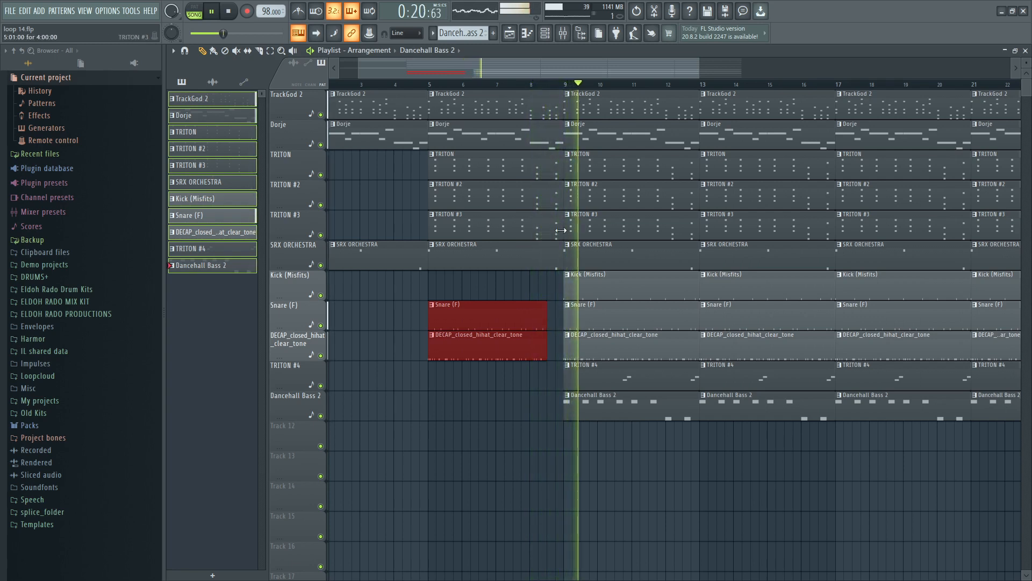
left_click_drag(363, 69, 341, 69)
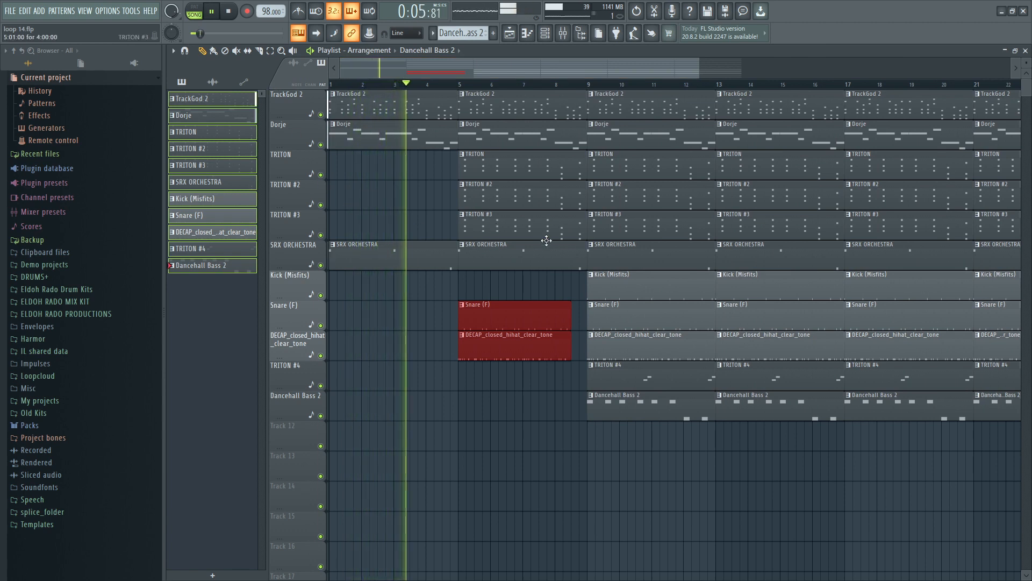
Delete the hi-hat and Dancehall Bass 2 clips from bars 17–24 and the TRITON #4 clip from bars 17–20
left_click_drag(618, 66, 717, 70)
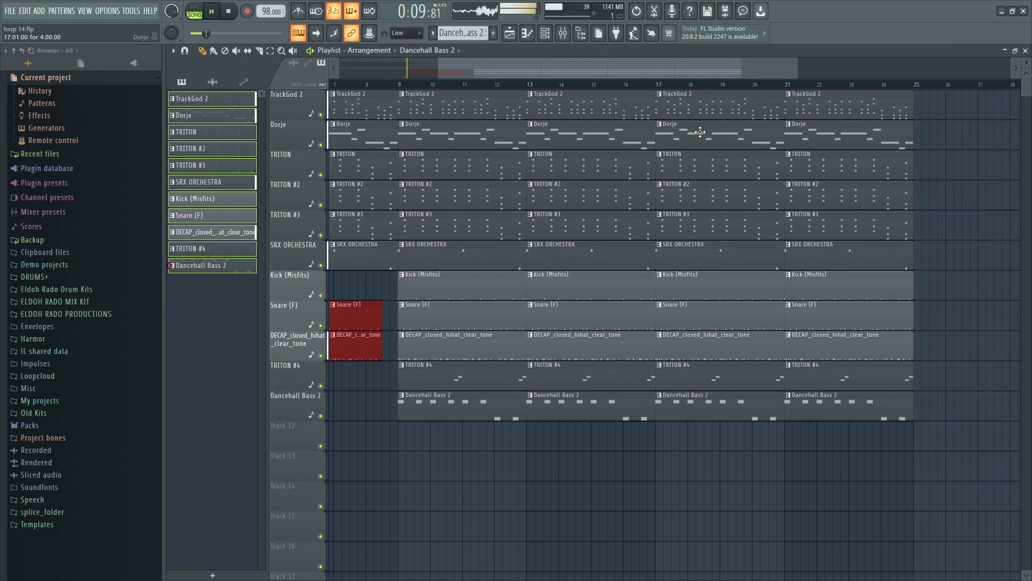
right_click(710, 354)
right_click(825, 357)
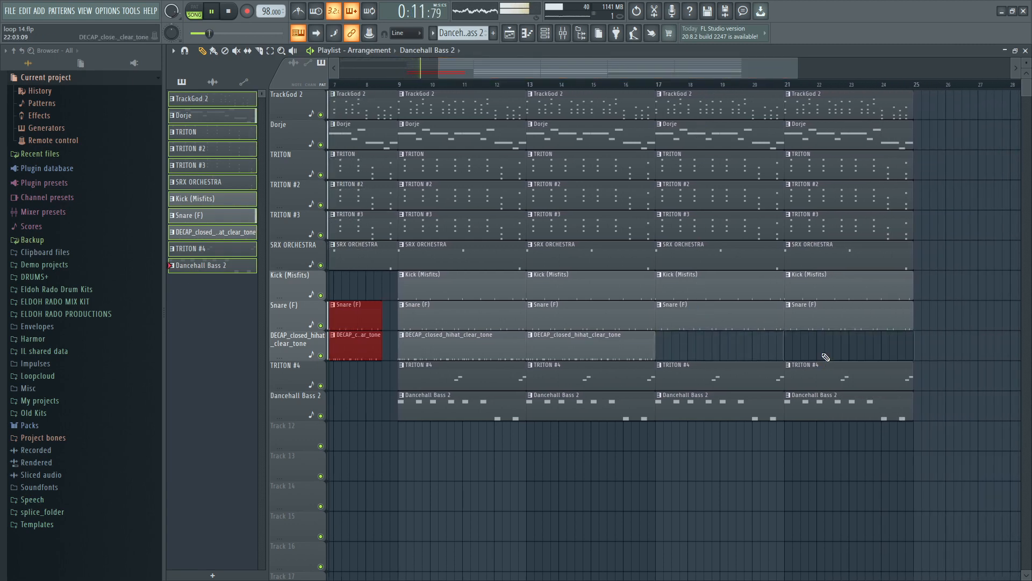
right_click(732, 376)
right_click(756, 400)
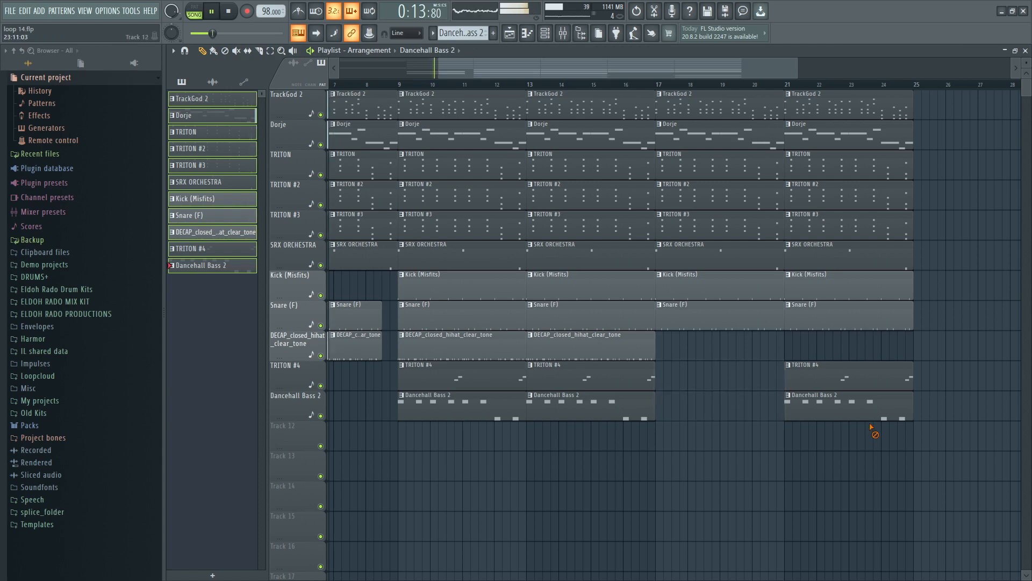
right_click(867, 415)
Delete the TRITON, TRITON #2, TRITON #3 and SRX ORCHESTRA clips from bars 17–20 and the Dorje clips from bars 17–24
right_click(721, 173)
right_click(720, 198)
right_click(720, 222)
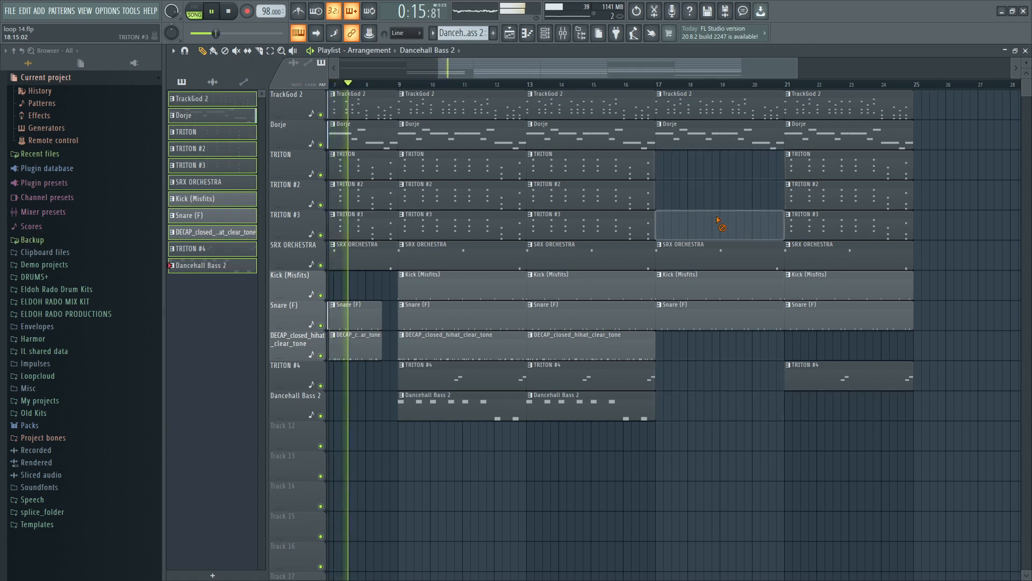
right_click(724, 141)
right_click(839, 139)
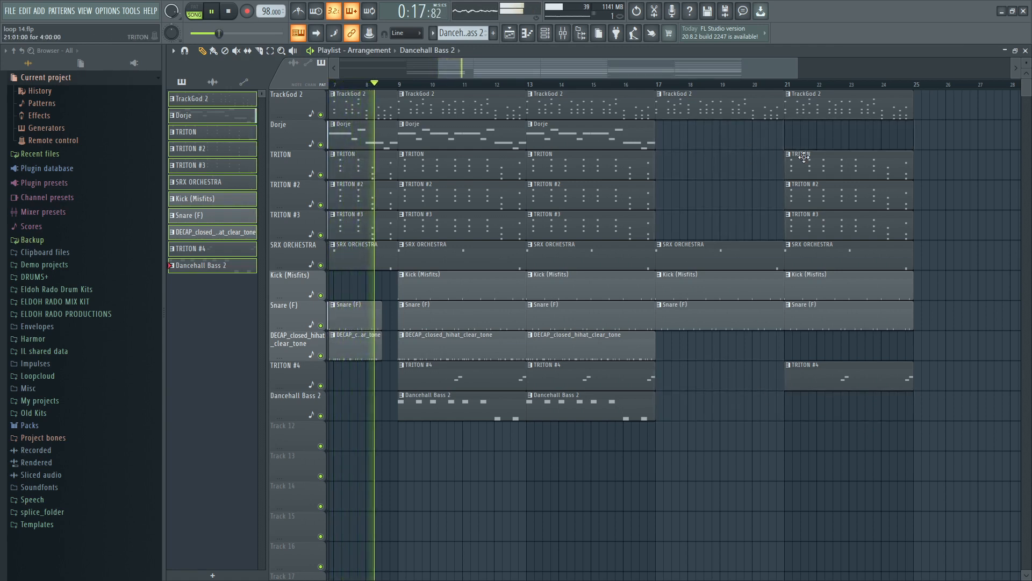
right_click(730, 255)
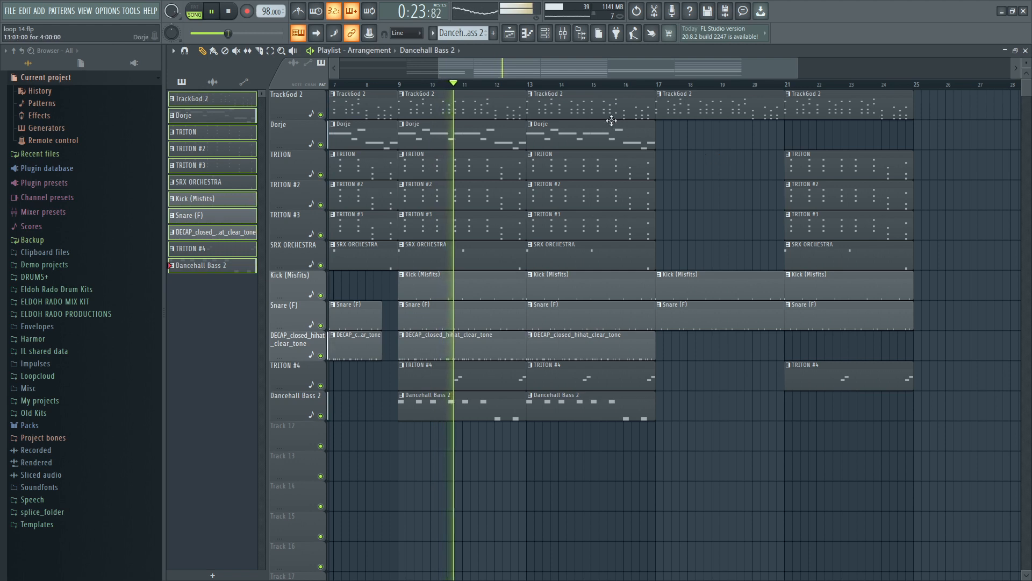
Lower the volume fader of mixer insert 8 slightly, keeping playback running, and return to the playlist
left_click(563, 33)
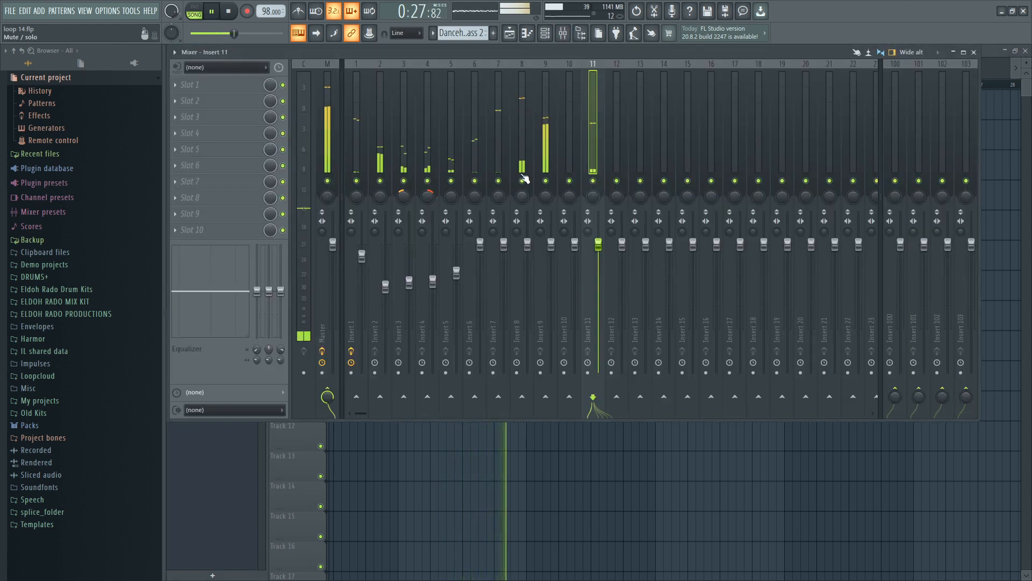
left_click(501, 144, "ctrl+shift")
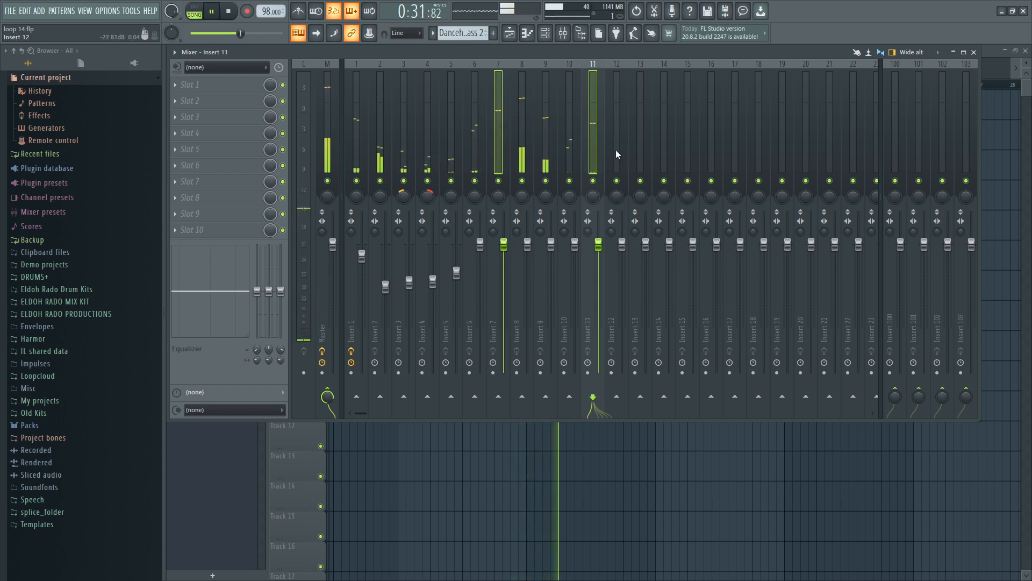
left_click(328, 139)
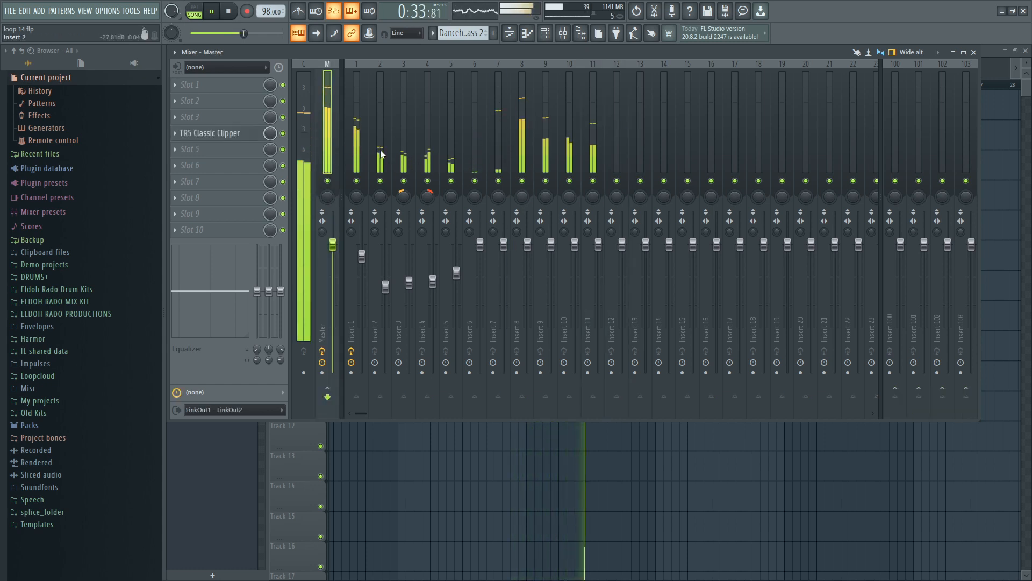
left_click_drag(527, 245, 527, 260)
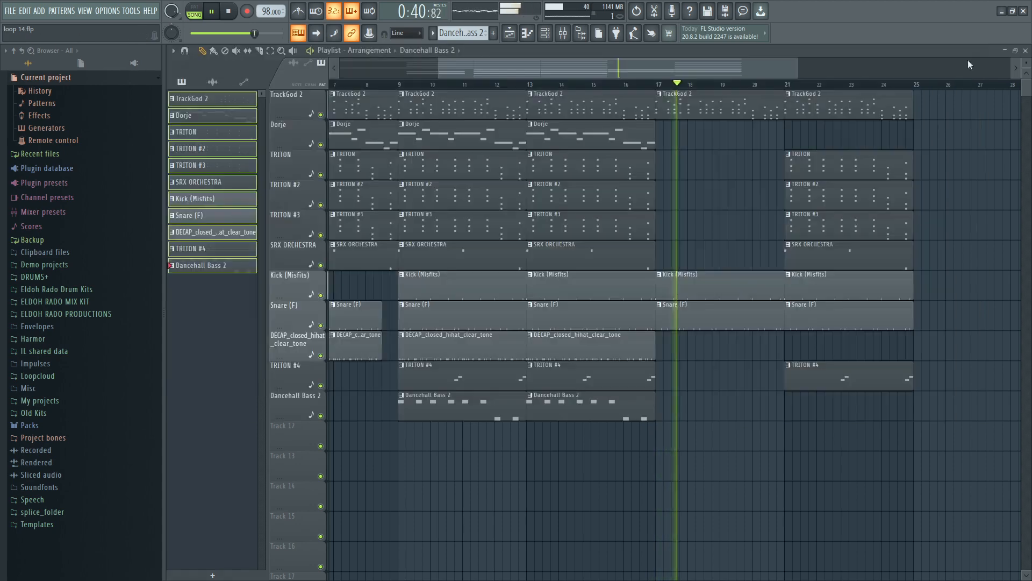
left_click(974, 52)
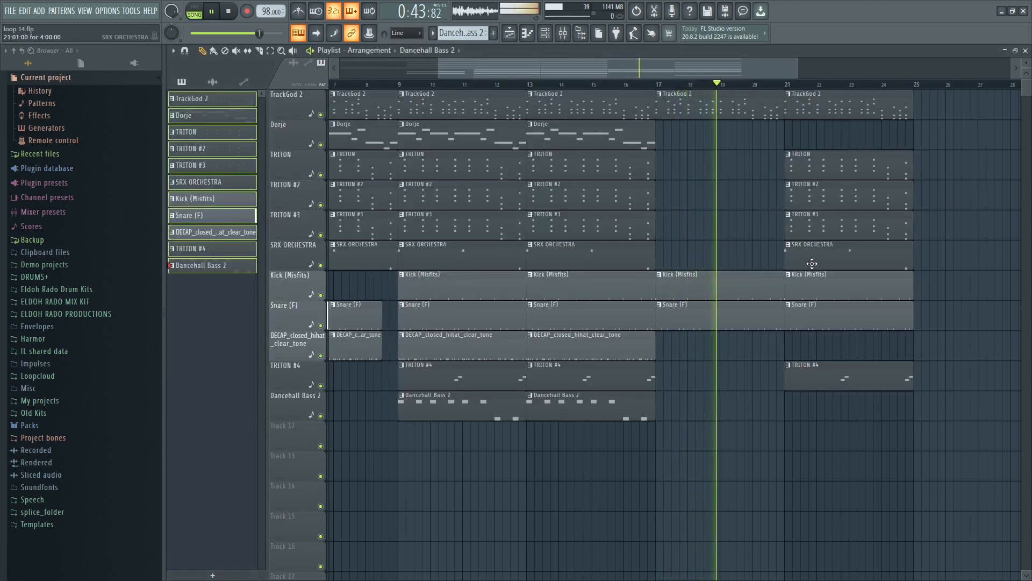
Copy the TRITON, TRITON #2 and TRITON #3 clips from bar 21 to bar 17
left_click_drag(823, 226, 718, 226)
left_click_drag(815, 198, 688, 207)
left_click_drag(809, 164, 681, 169)
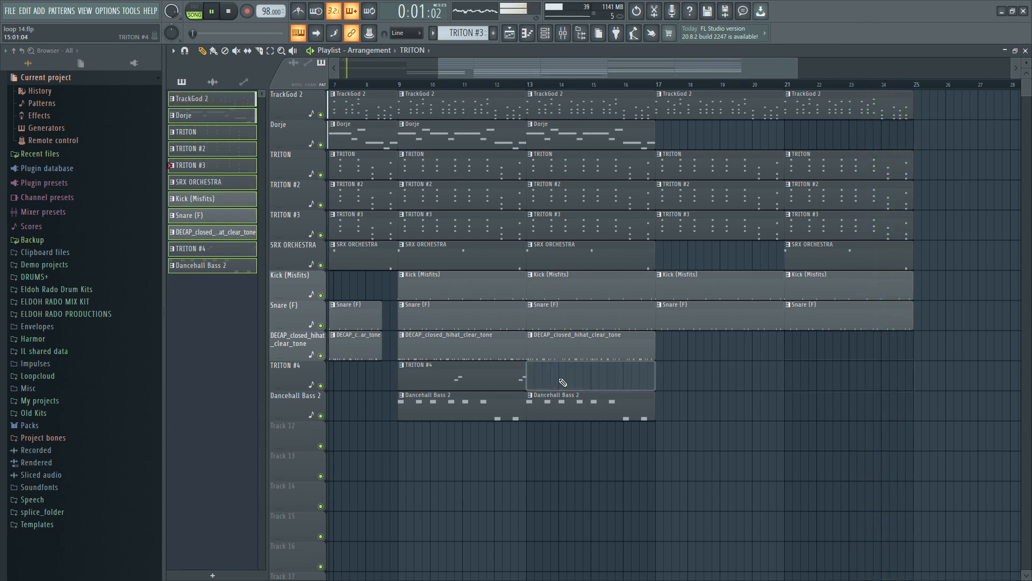
Delete the remaining TRITON #4 clips from the playlist and remove the TRITON #4 channel from the channel rack
right_click(591, 383)
right_click(507, 388)
left_click(547, 34)
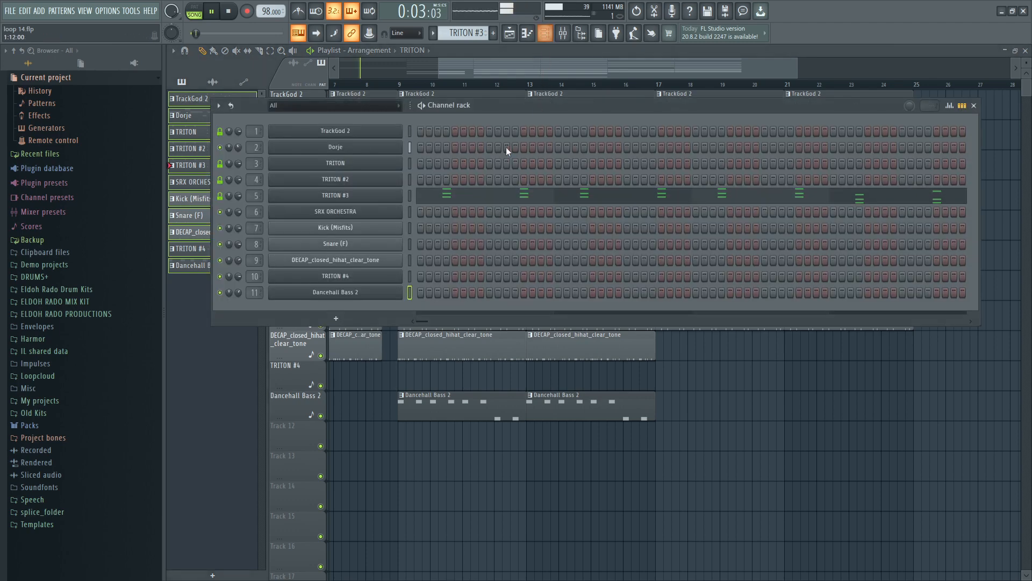
right_click(350, 280)
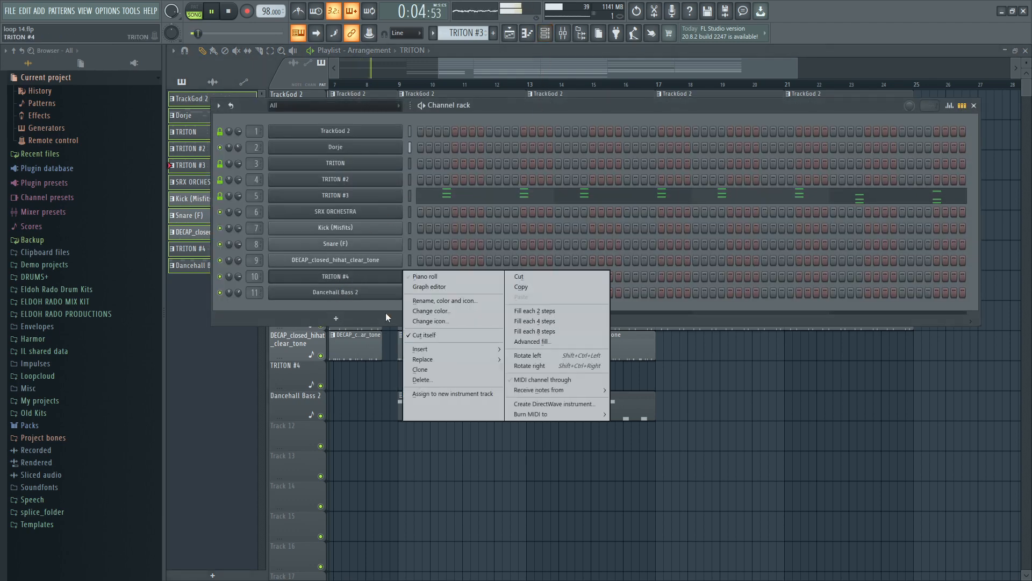
left_click(436, 380)
left_click(572, 330)
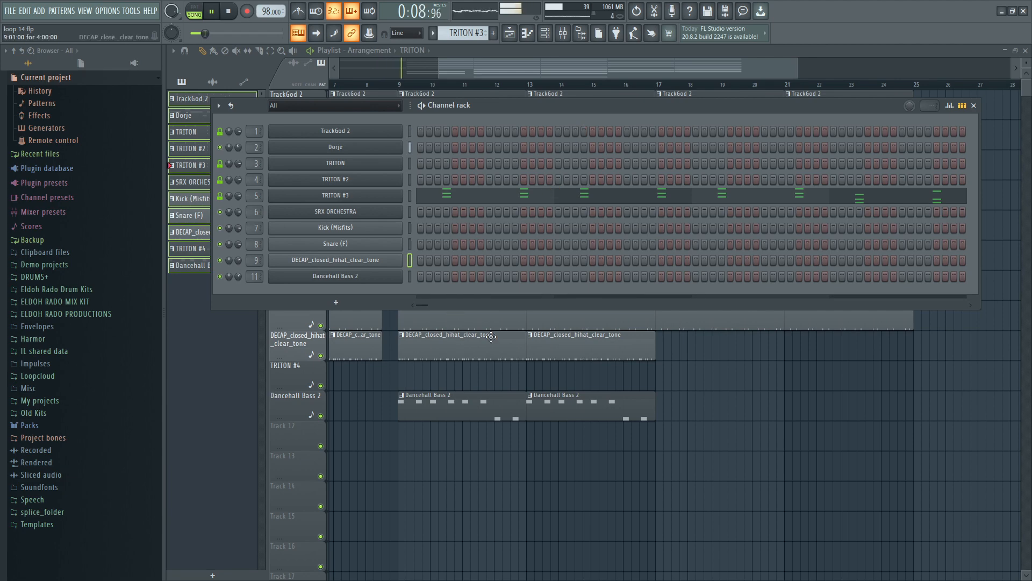
left_click(973, 106)
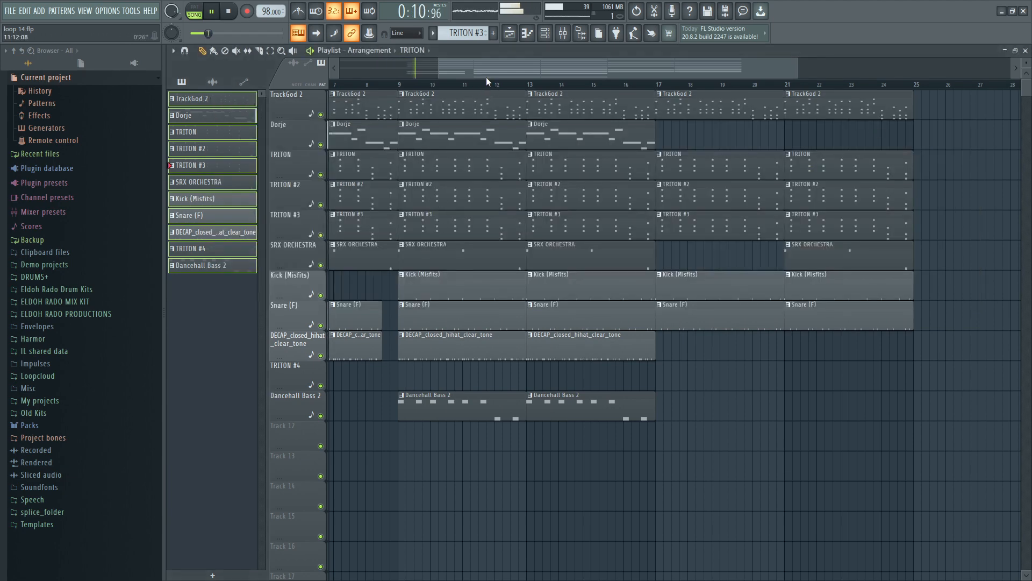
Duplicate all clips from bars 9–24 three times in a row so the arrangement continues through bar 72
left_click_drag(486, 76, 289, 74)
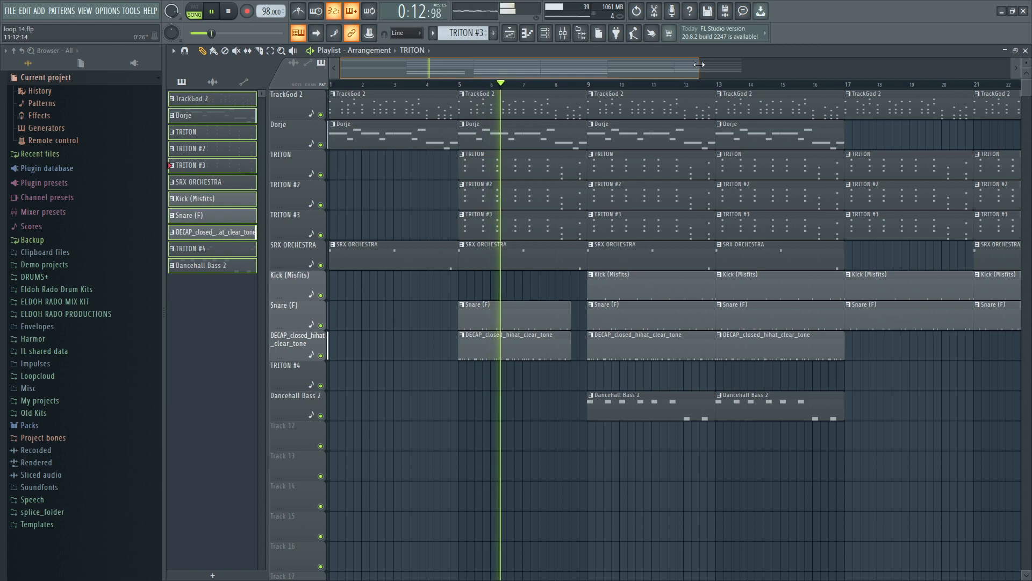
left_click_drag(699, 64, 873, 64)
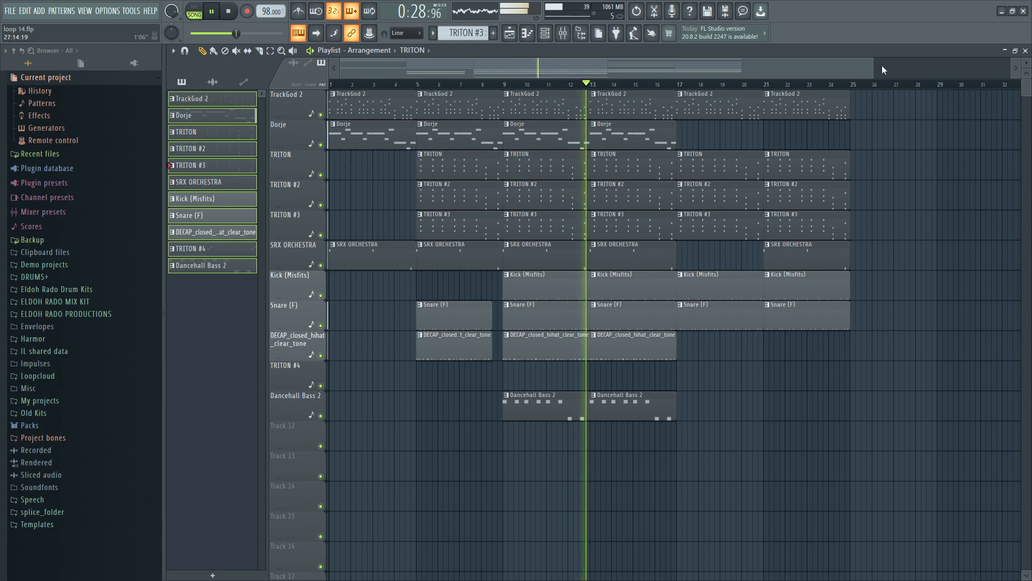
left_click_drag(884, 70, 969, 70)
left_click_drag(829, 481, 500, 91)
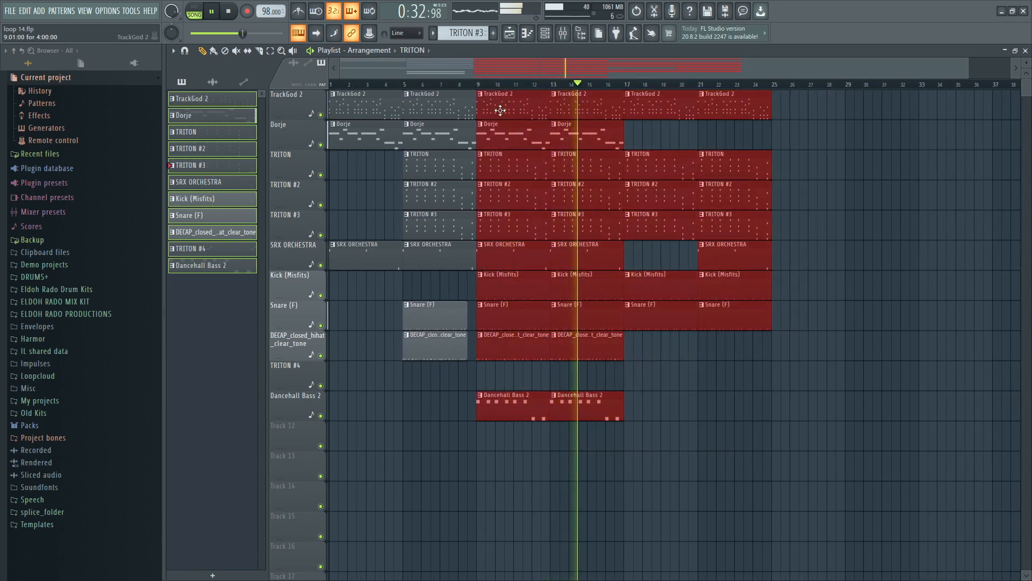
key("ctrl+b")
key("ctrl+b")
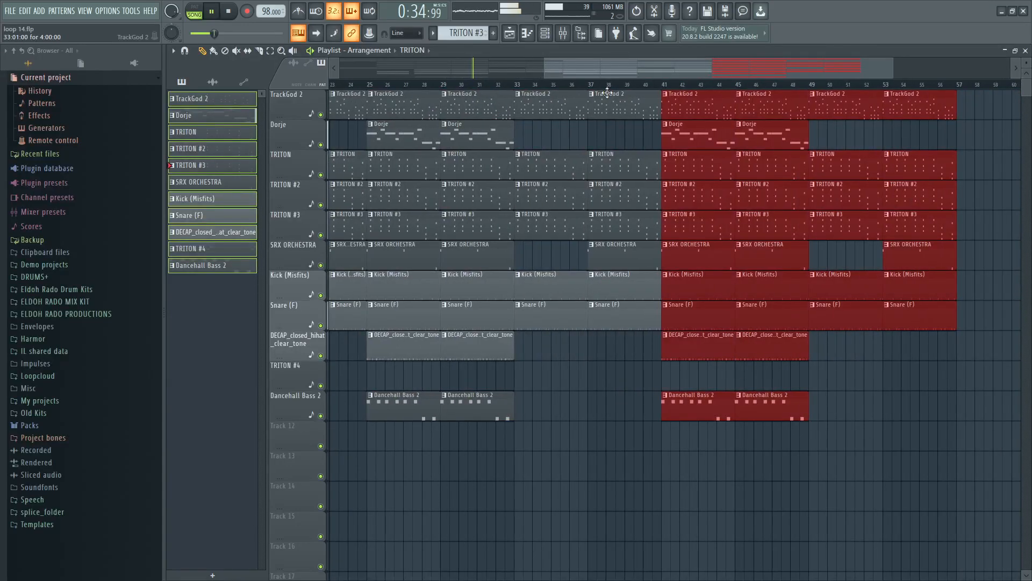
left_click_drag(639, 69, 676, 80)
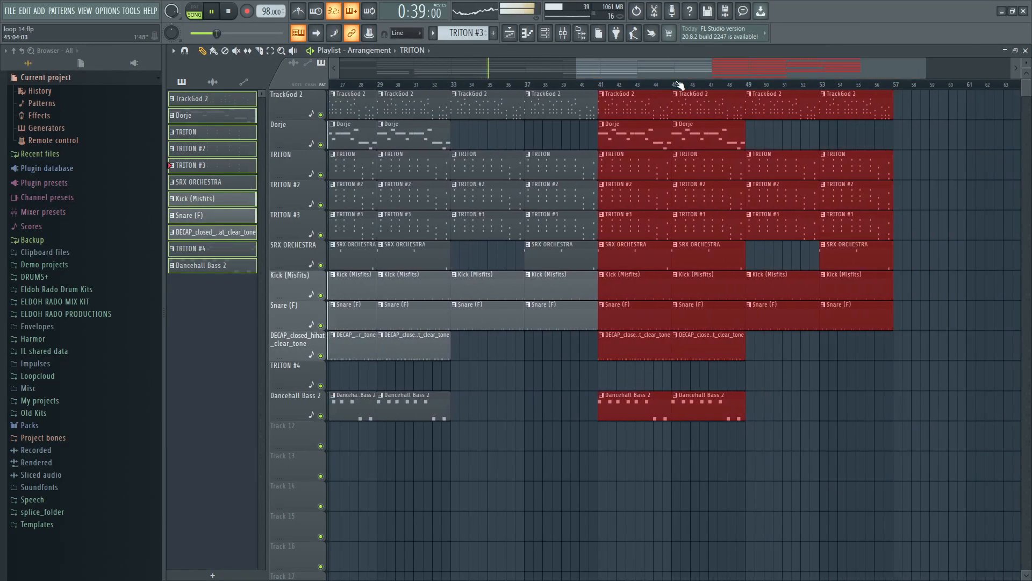
scroll(678, 84, "left", 1)
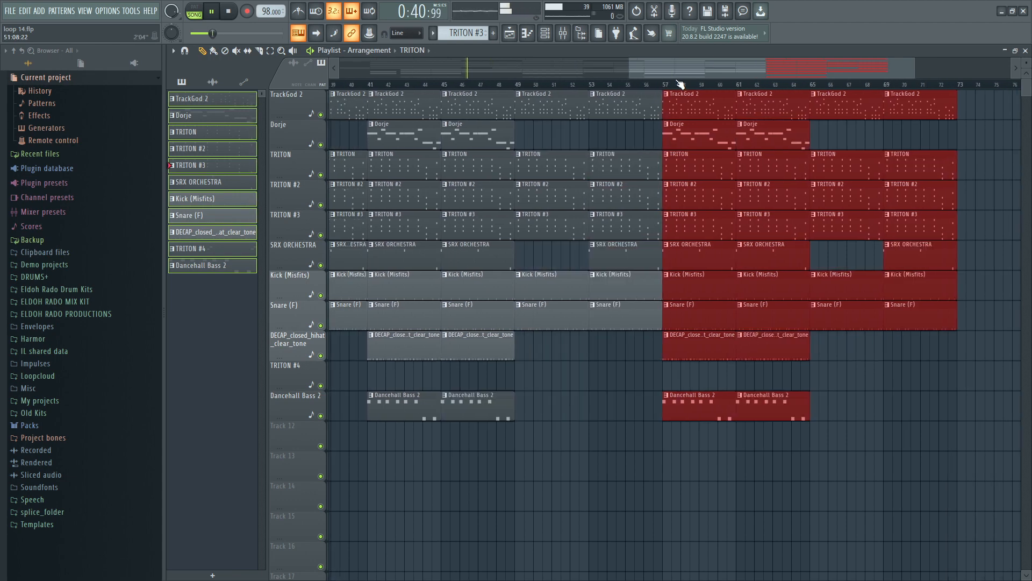
key("ctrl+b")
Delete the kick clips from bars 33–40 and copy the bar 41 hi-hat and Dorje clips to halfway through bar 36 and bar 37 respectively
left_click_drag(685, 73, 540, 76)
right_click(622, 281)
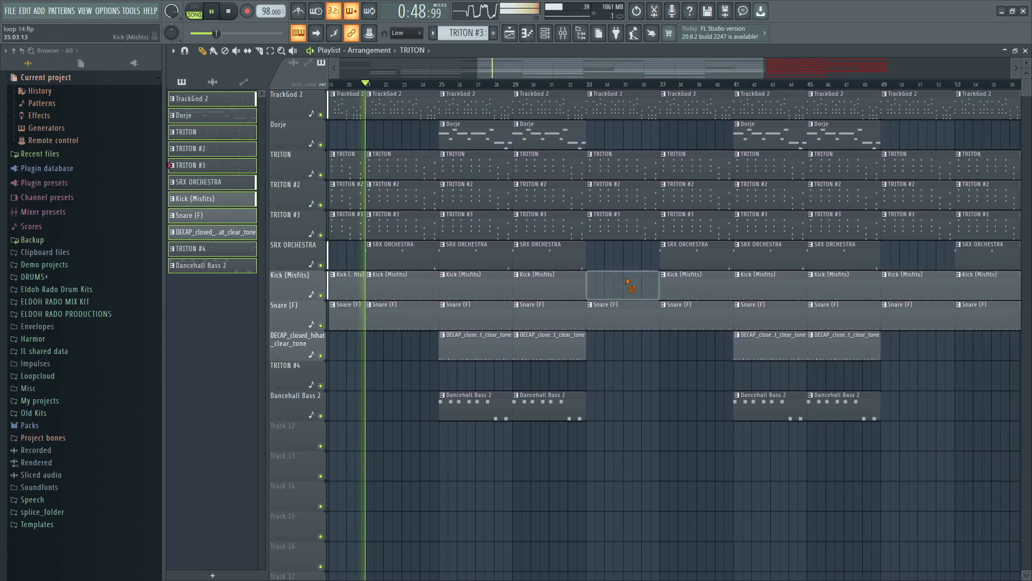
right_click(683, 285)
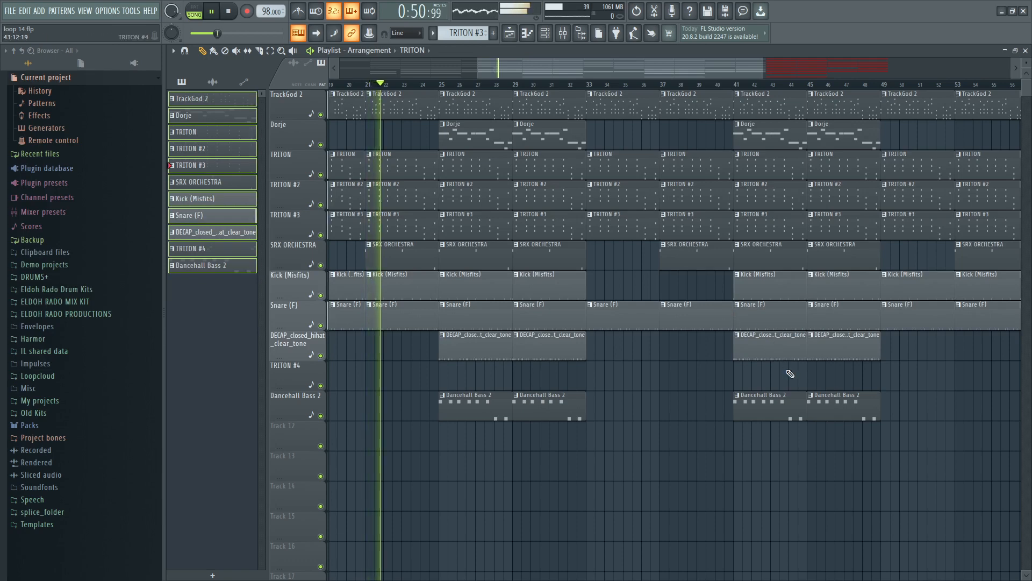
left_click_drag(760, 345, 679, 344)
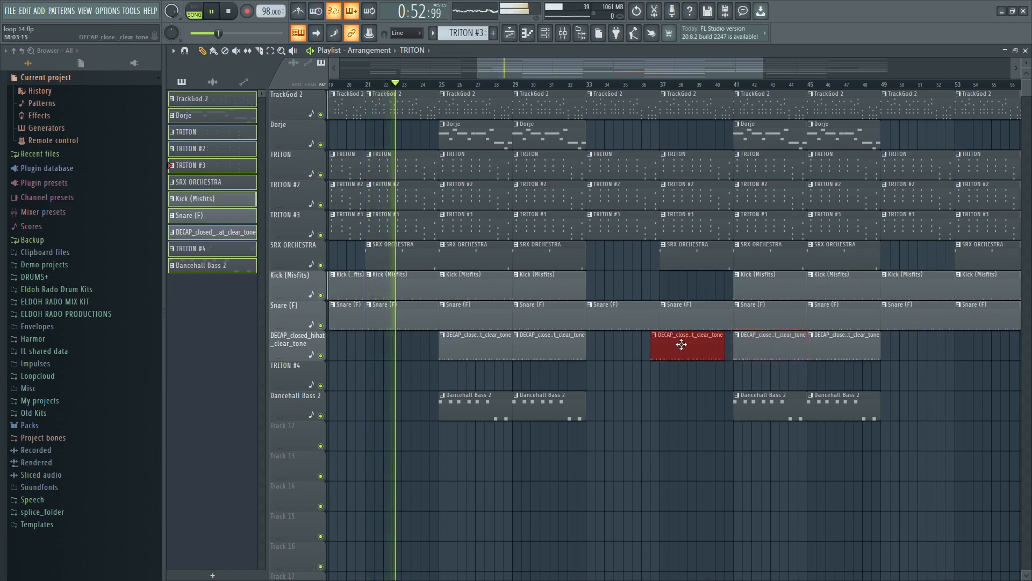
left_click_drag(766, 138, 692, 138)
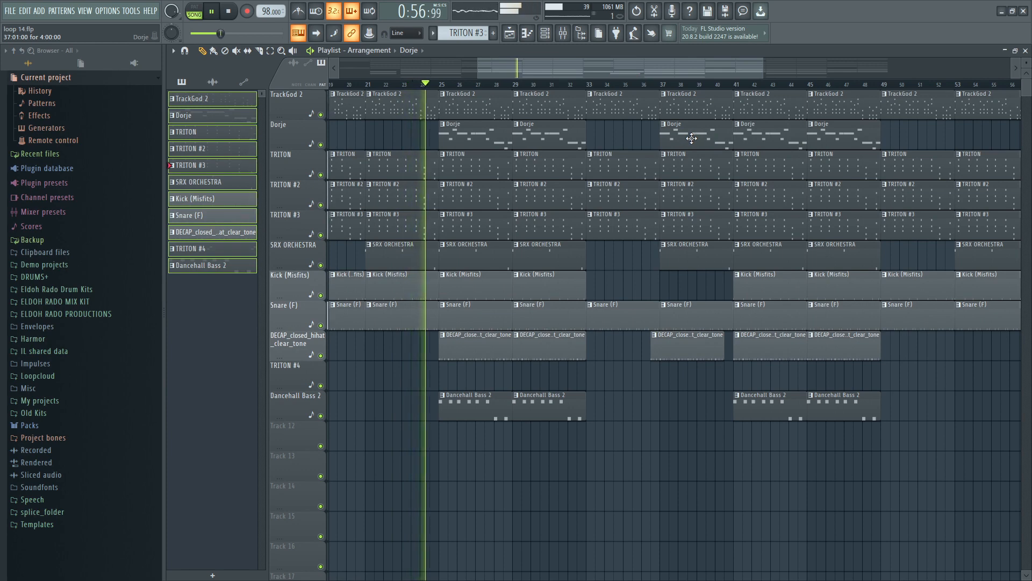
Delete all clips from bars 69–72 and the kick and snare clips from bars 65–68
left_click_drag(685, 70, 797, 69)
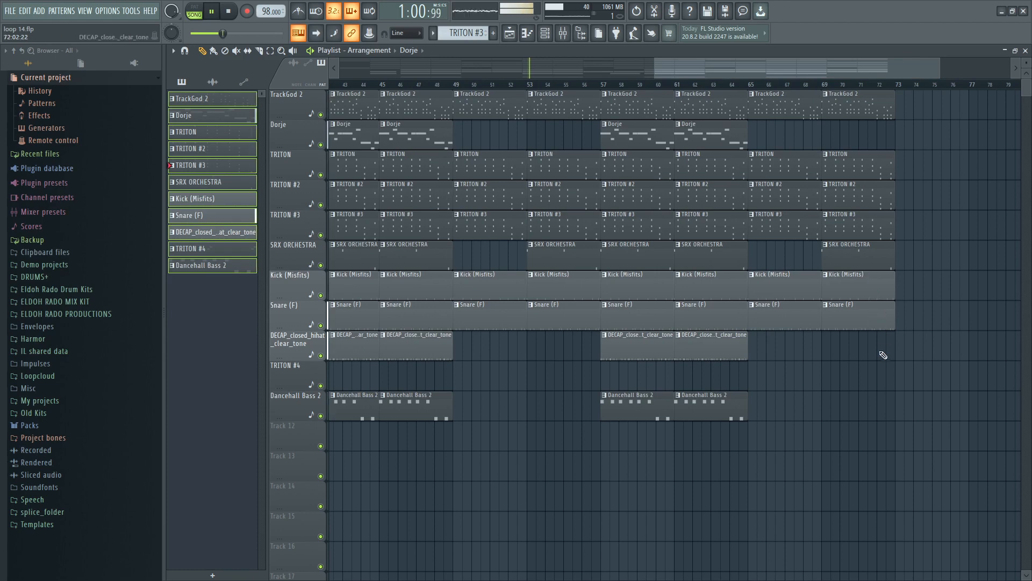
mouse_move(886, 368)
left_mouse_down()
mouse_move(857, 161)
mouse_move(864, 113)
left_mouse_up()
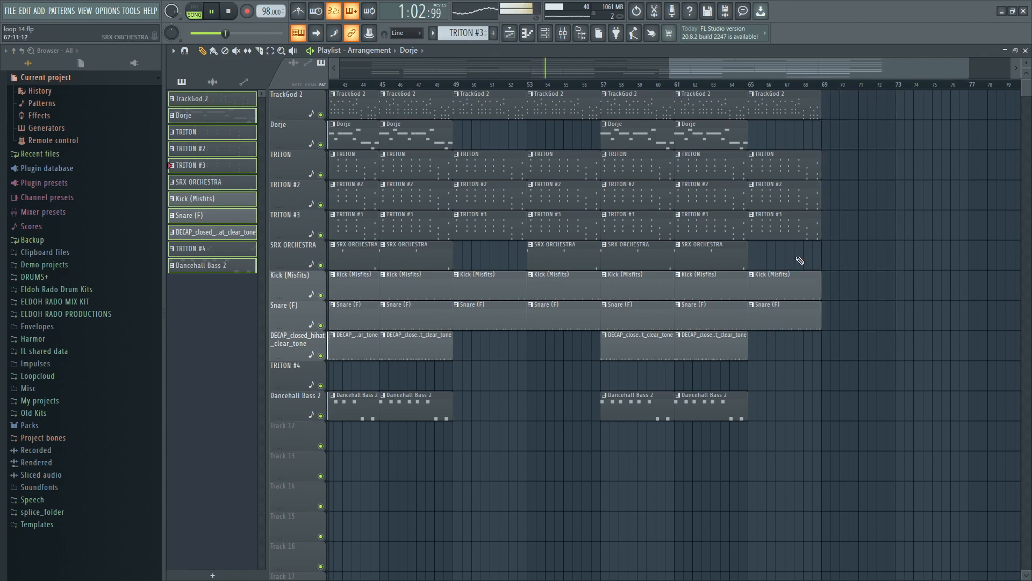
left_click_drag(799, 260, 793, 366)
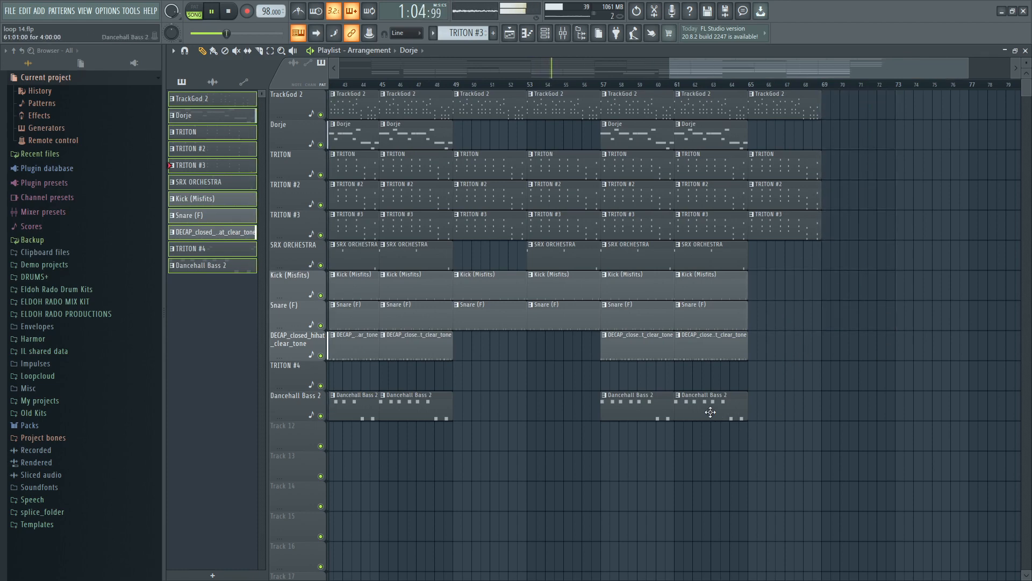
Copy the Dancehall Bass 2 and Dorje clips from bar 61 to bar 65
left_click_drag(710, 412, 782, 408)
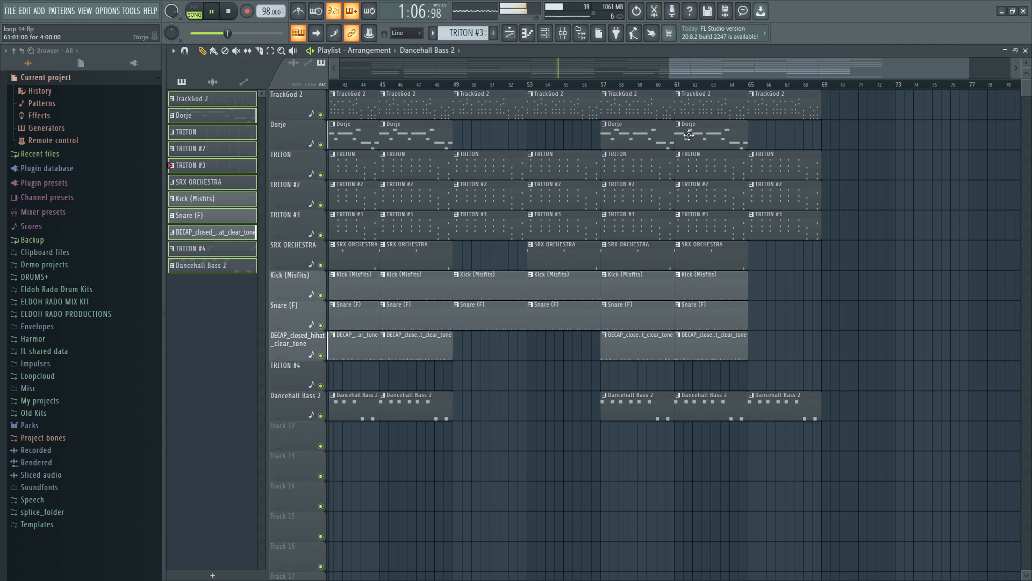
left_click_drag(688, 135, 800, 136)
left_click(757, 138)
right_click(822, 138)
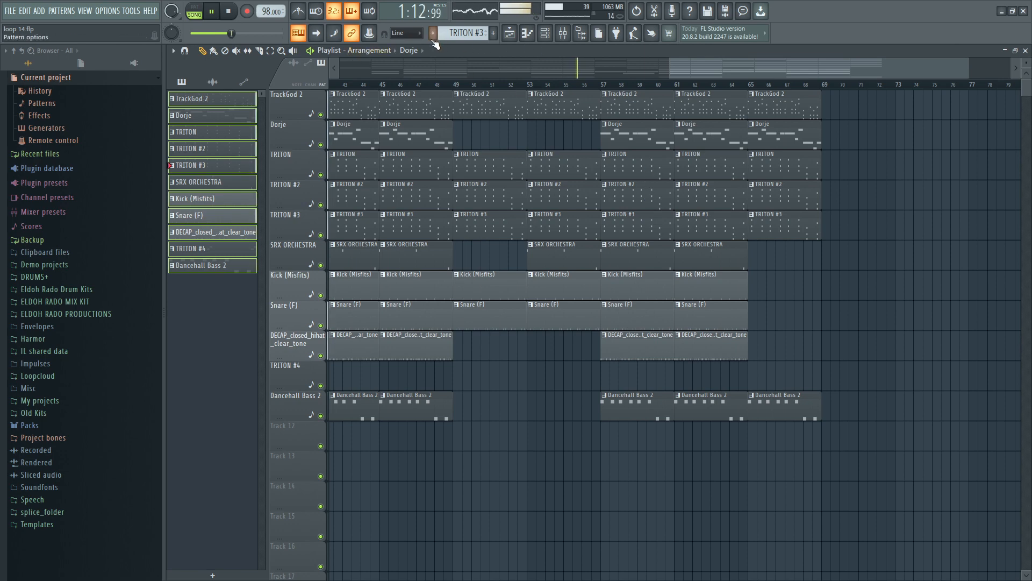
Create an empty pattern named End, colour it indigo (#391589) and place it at bar 69 on the kick track
left_click(434, 40)
left_click(577, 57)
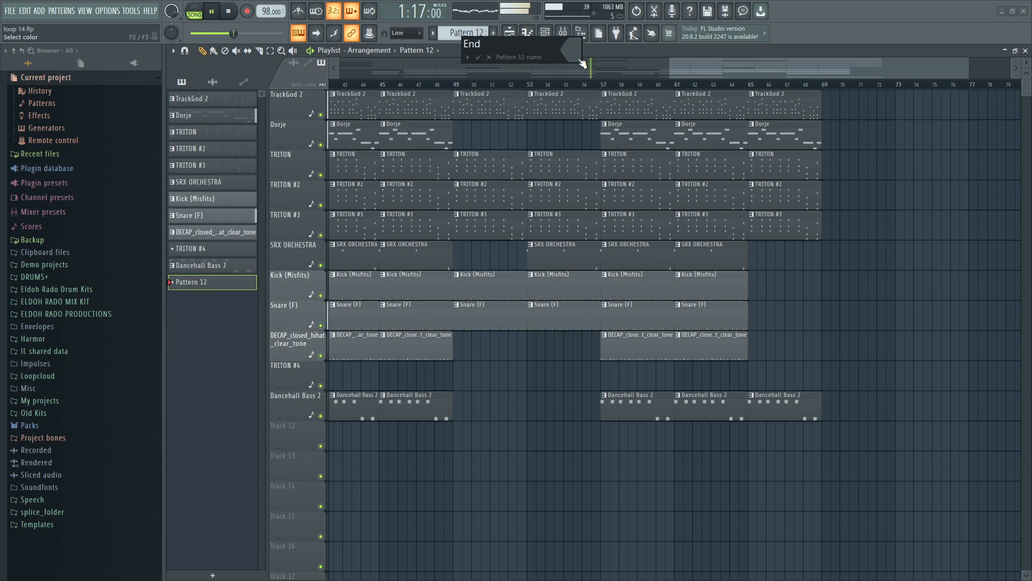
left_click(581, 59)
left_click(618, 154)
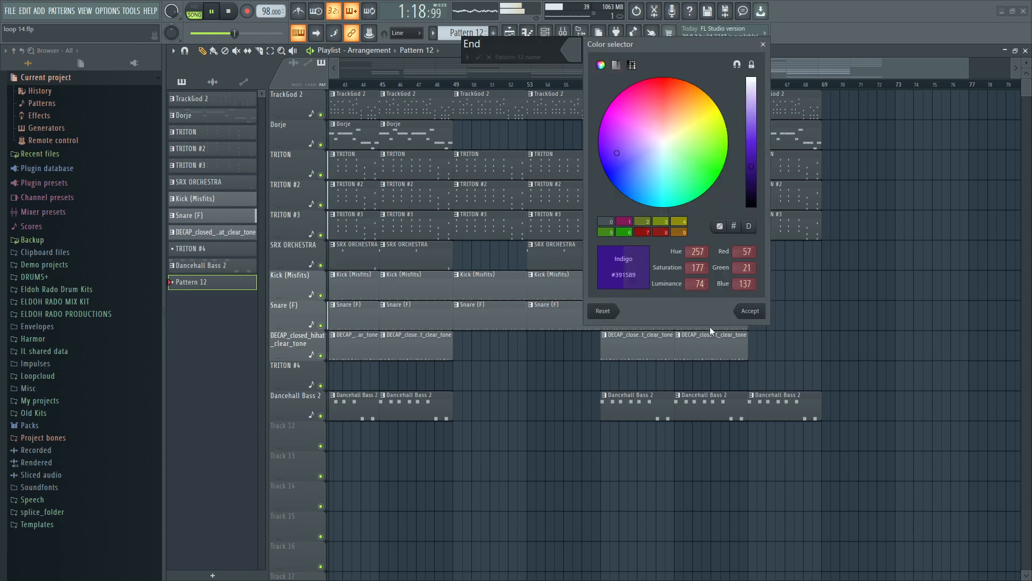
left_click(749, 312)
left_click(478, 58)
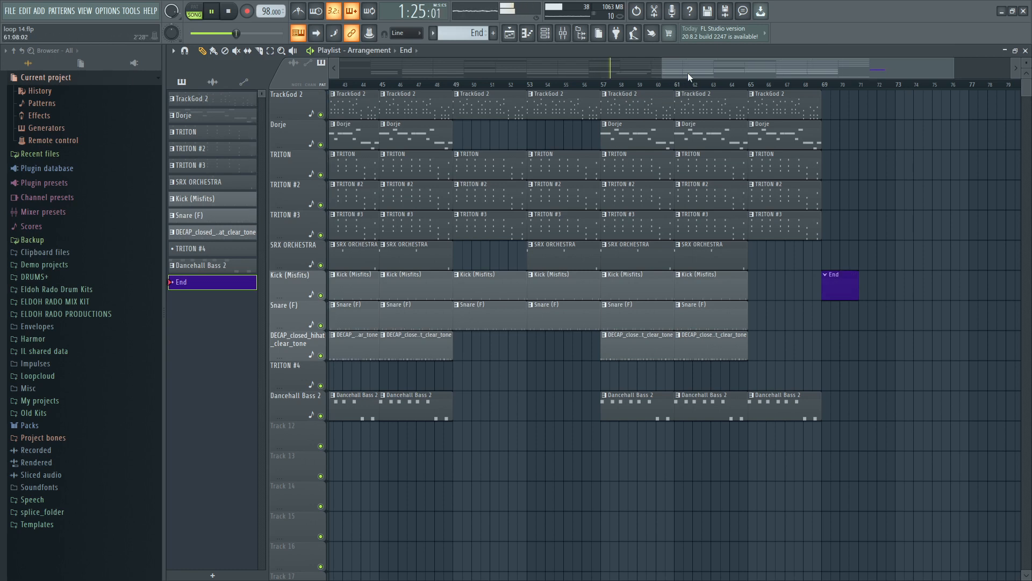
Copy the SRX ORCHESTRA clip from bar 53 to bar 49
left_click_drag(688, 72, 601, 73)
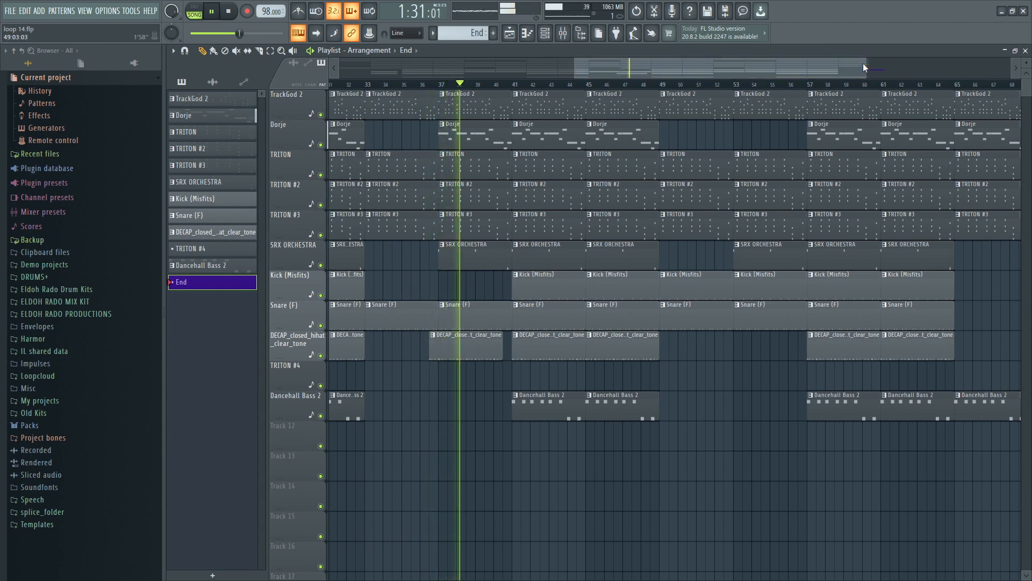
left_click_drag(863, 62, 672, 70)
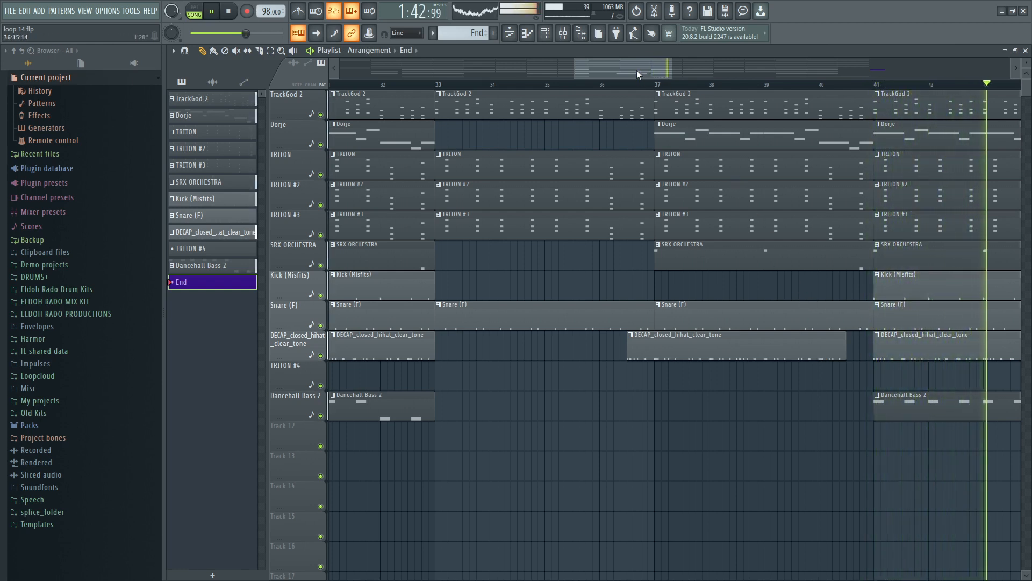
left_click_drag(637, 70, 641, 99)
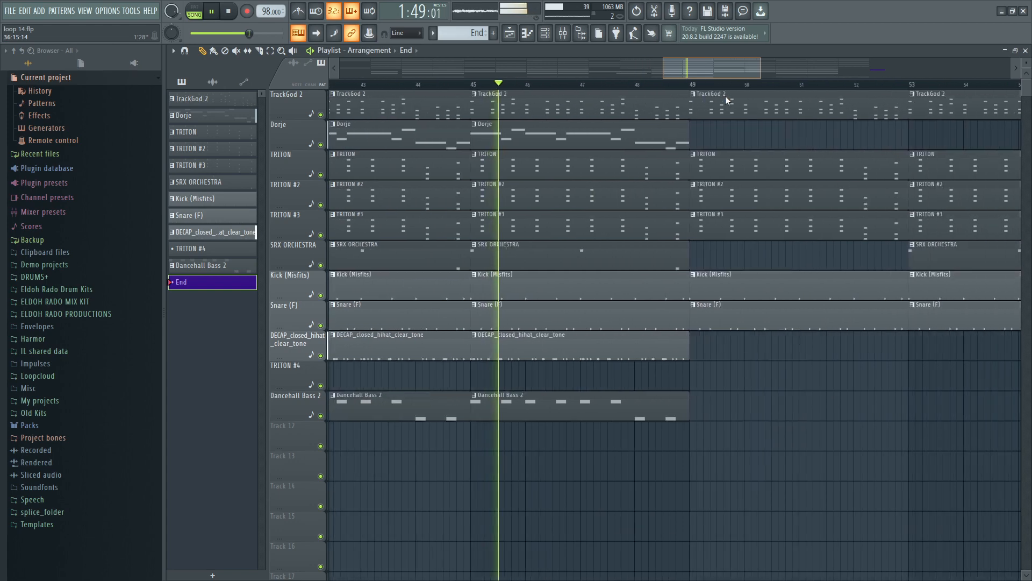
left_click_drag(725, 96, 799, 64)
scroll(753, 90, "down", 3)
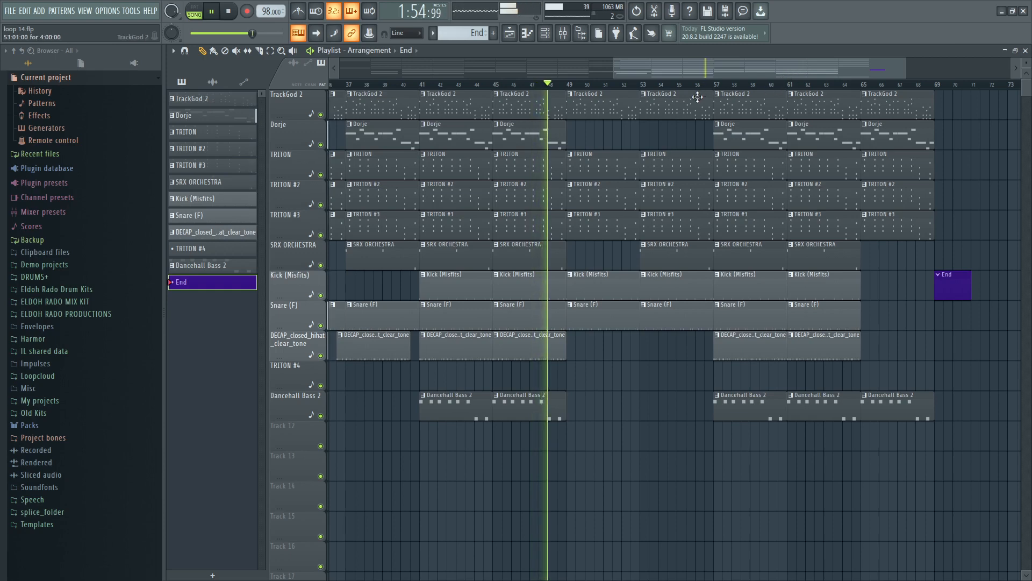
left_click_drag(676, 260, 606, 261)
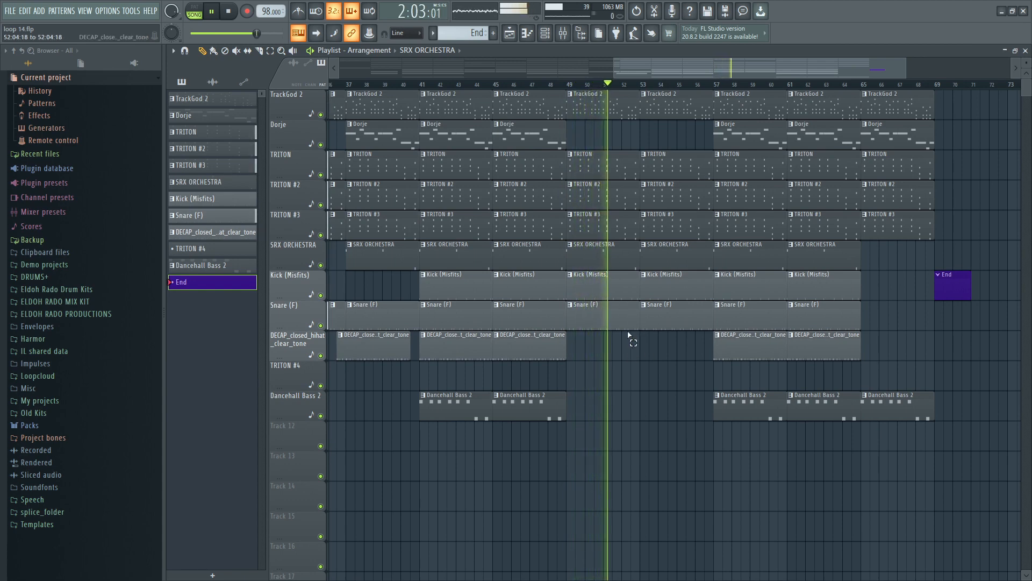
Shorten the kick and snare clips at bars 49 and 53 to end halfway through bars 52 and 56, and save the project
left_click_drag(630, 336, 637, 279)
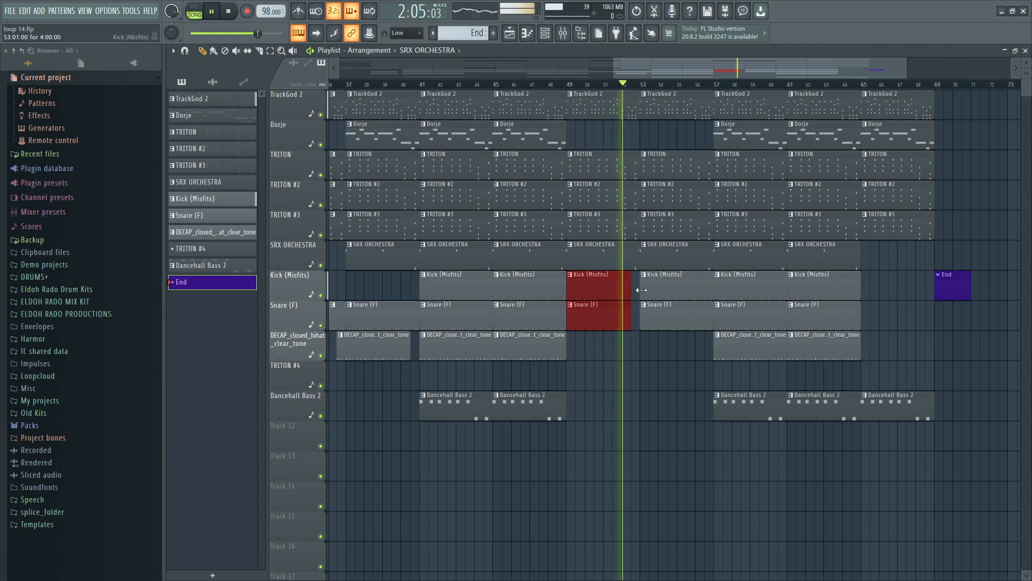
left_click(640, 348)
left_click_drag(703, 346, 701, 277)
left_click(693, 357)
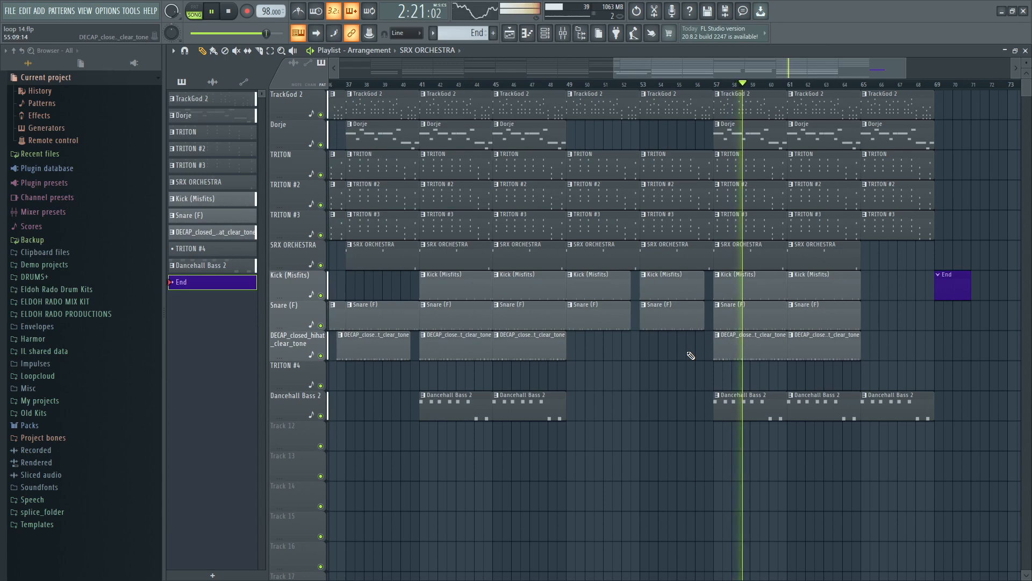
key("ctrl+s")
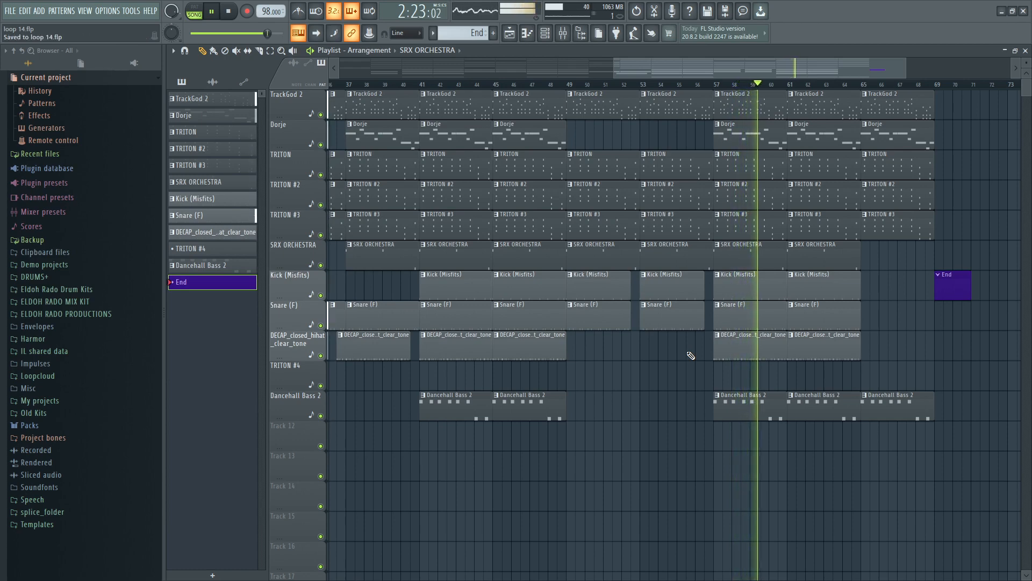